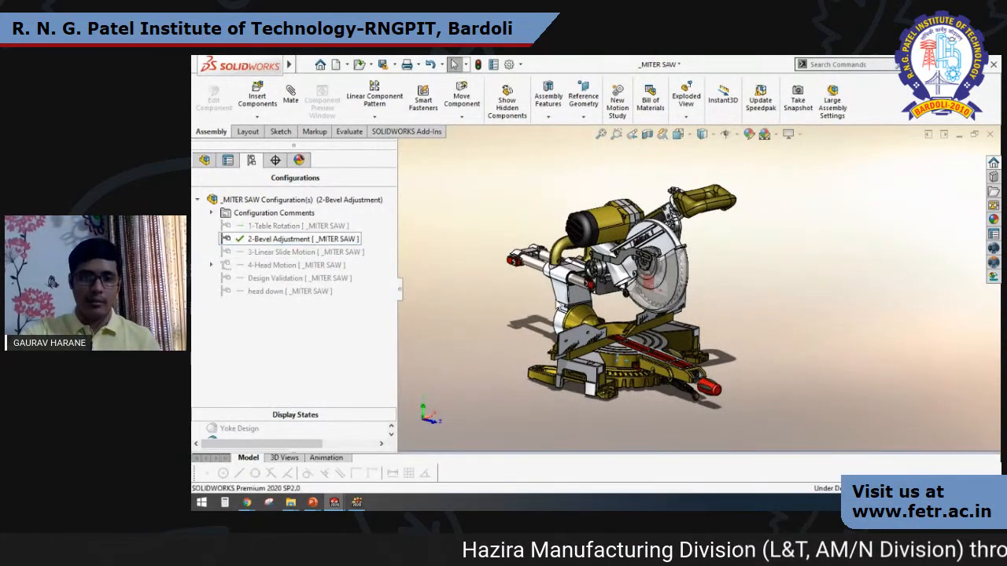
# Examine the head yoke, saw pivot and slide rails of the miter saw assembly up close from different angles.
pyautogui.moveTo(556, 307); pyautogui.dragTo(712, 295)
pyautogui.moveTo(556, 305); pyautogui.dragTo(575, 295, button='middle')
pyautogui.scroll(-8, 566, 276)
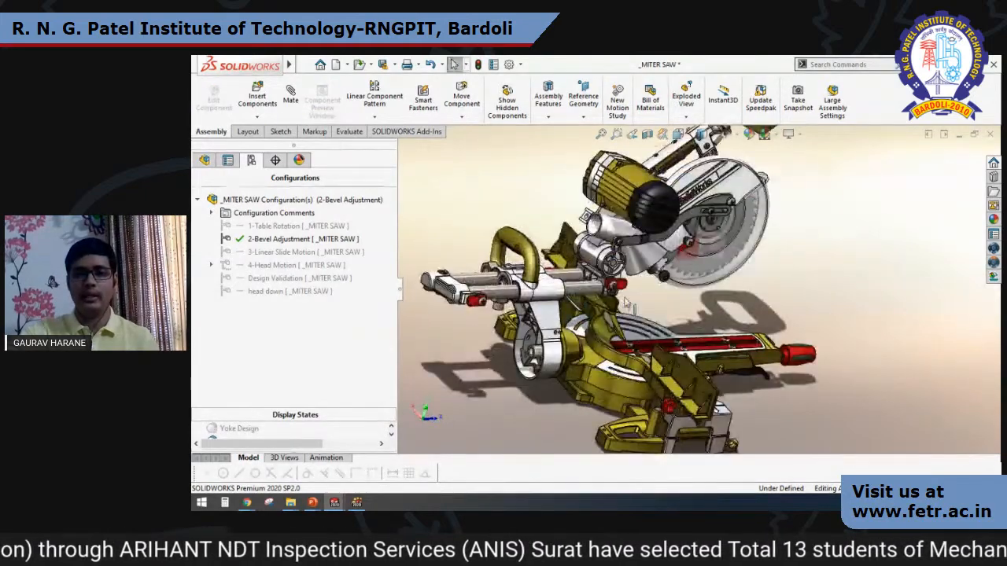
pyautogui.scroll(-4, 621, 276)
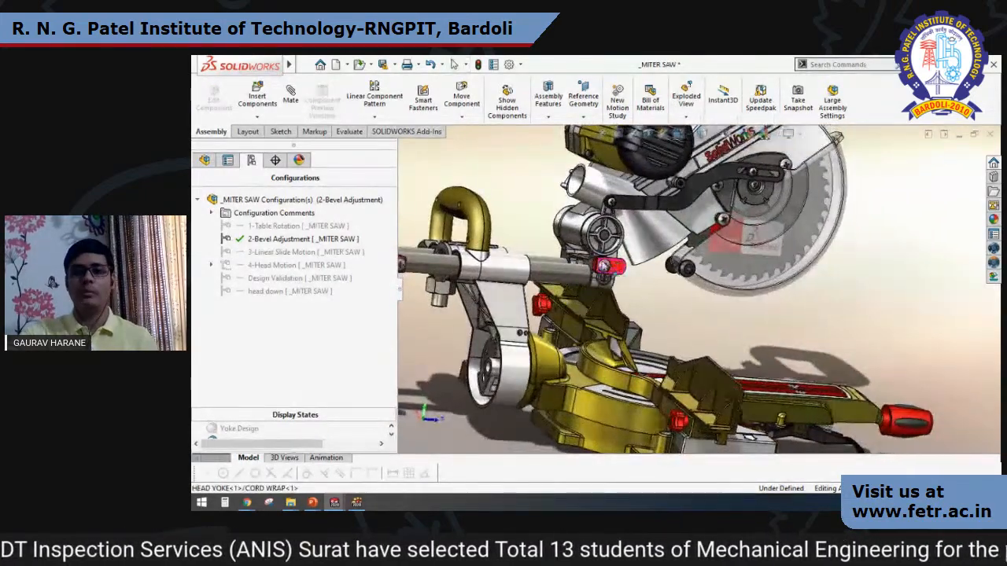
pyautogui.click(595, 234)
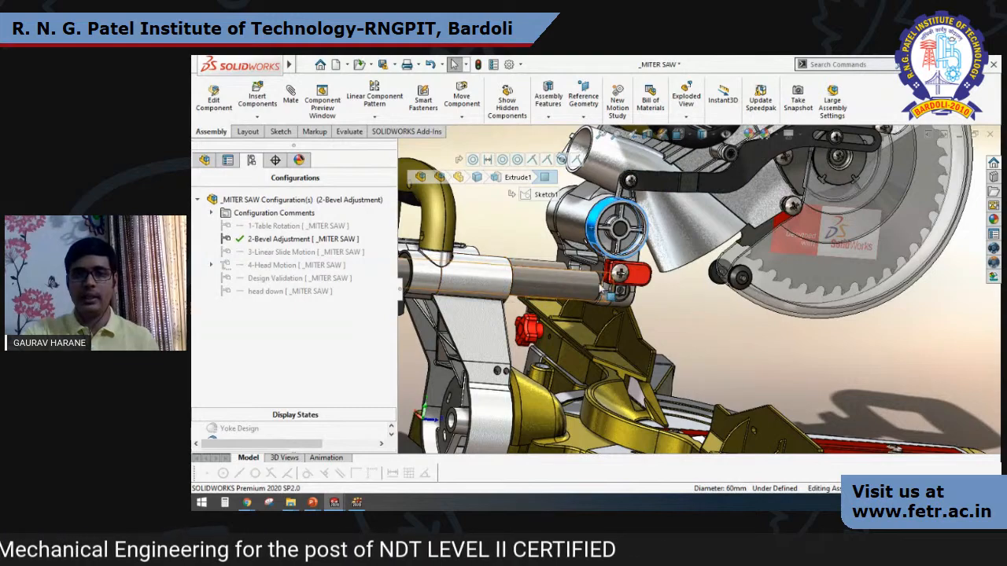
pyautogui.moveTo(600, 288); pyautogui.dragTo(604, 310, button='middle')
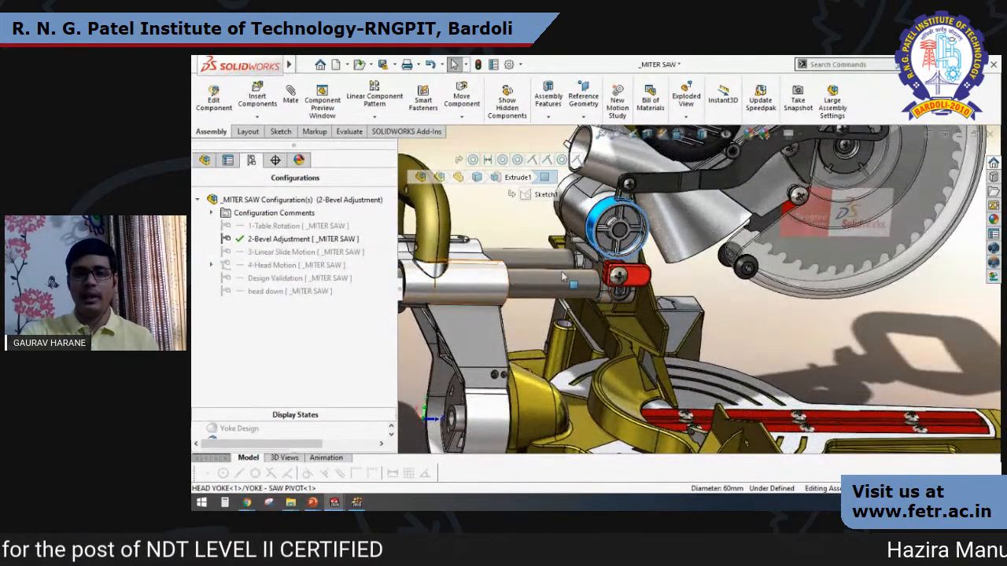
pyautogui.moveTo(638, 172); pyautogui.dragTo(621, 217, button='middle')
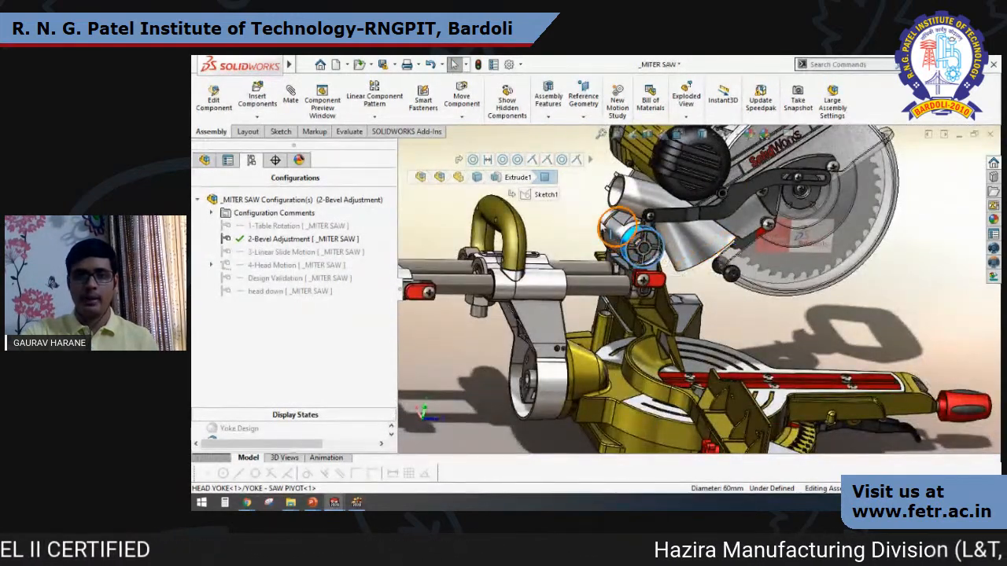
pyautogui.click(604, 229)
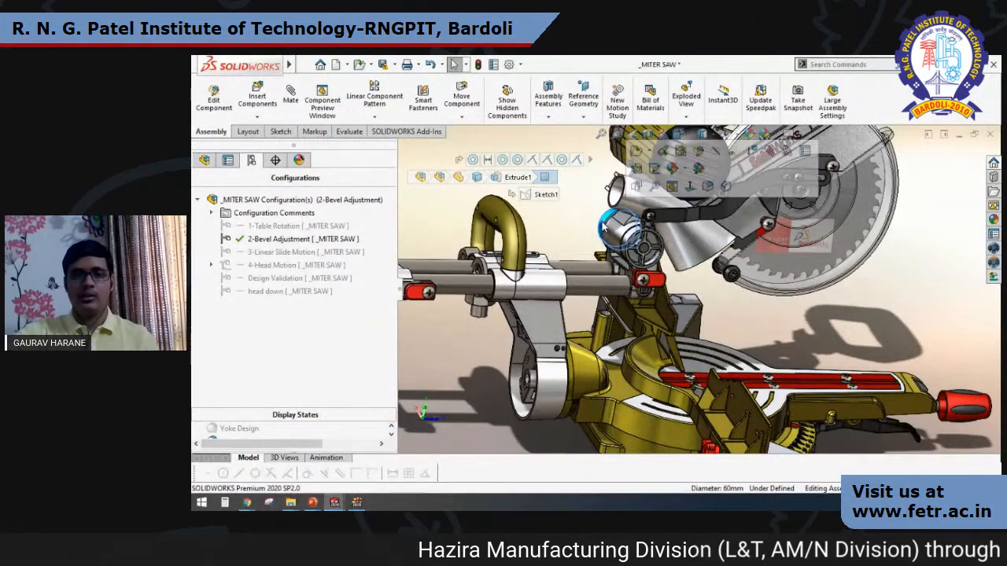
pyautogui.click(898, 273)
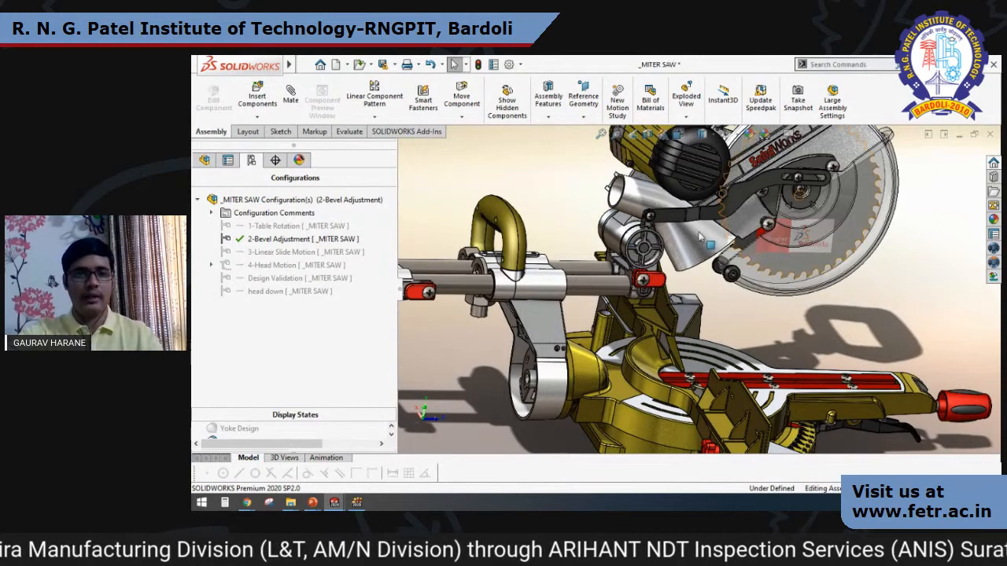
# Create a new part document and start a sketch on the Front Plane.
pyautogui.click(335, 66)
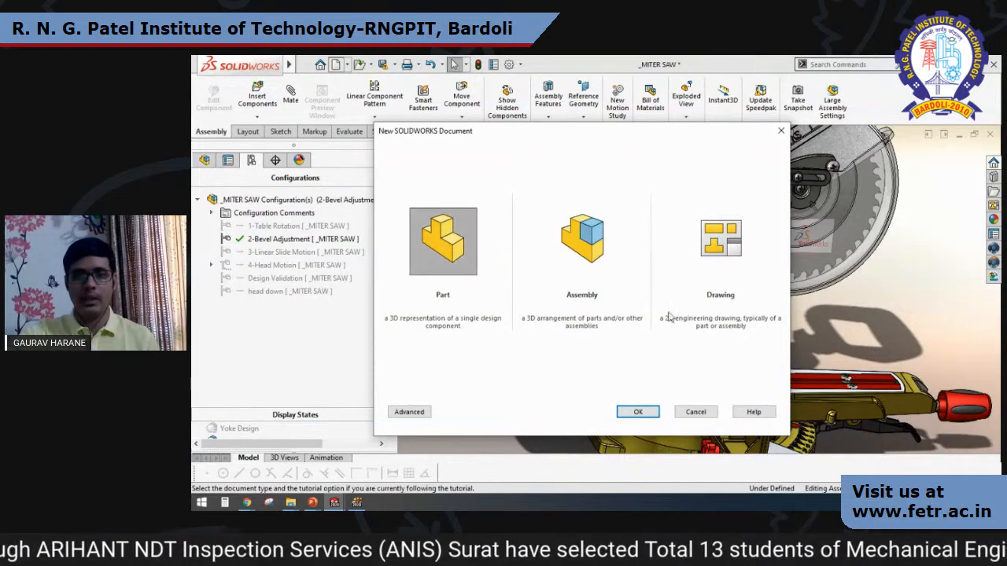
pyautogui.click(641, 414)
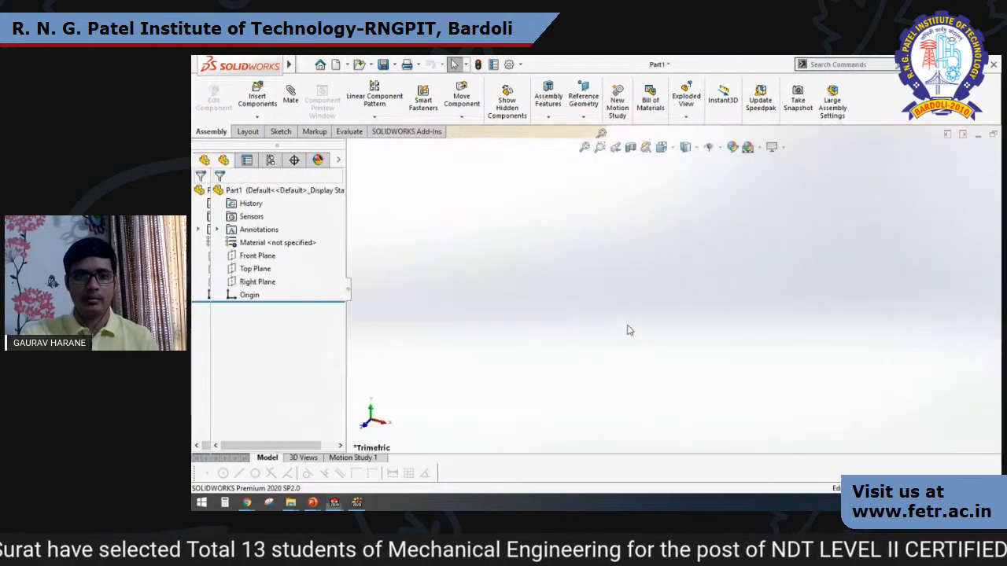
pyautogui.click(256, 256)
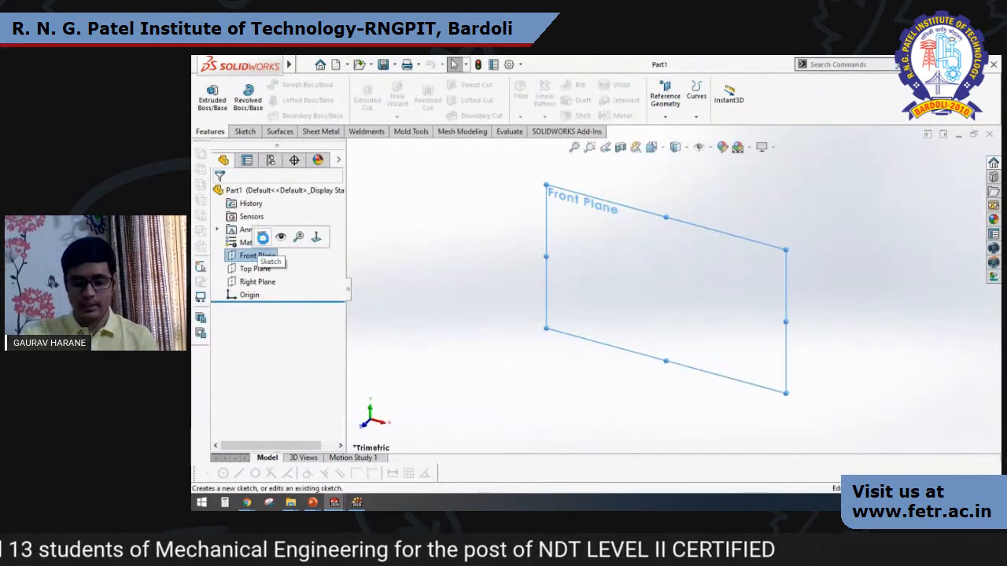
pyautogui.click(262, 238)
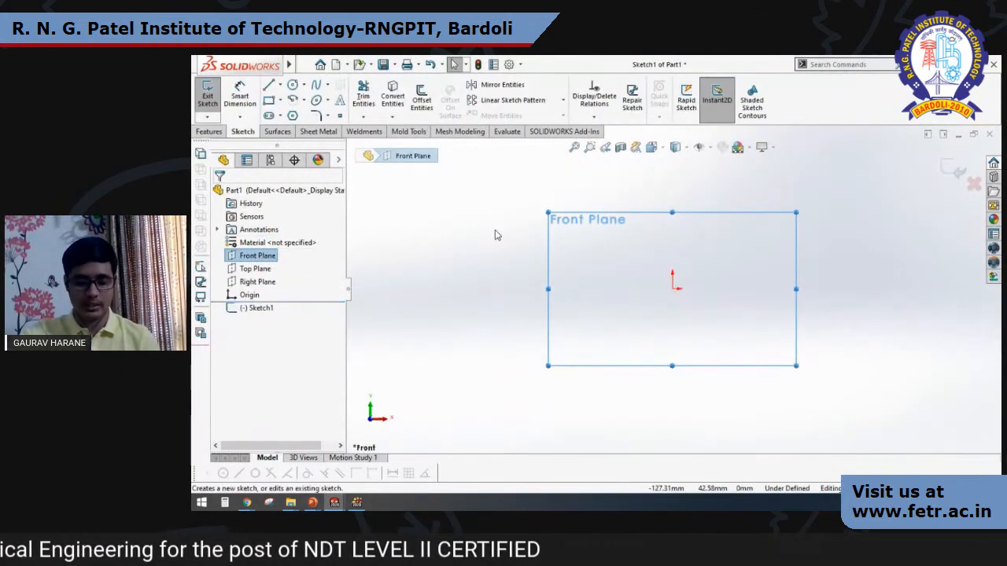
# Sketch a horizontal centerline about 301 mm long through the origin, extending to both sides of it.
pyautogui.click(280, 86)
pyautogui.click(291, 115)
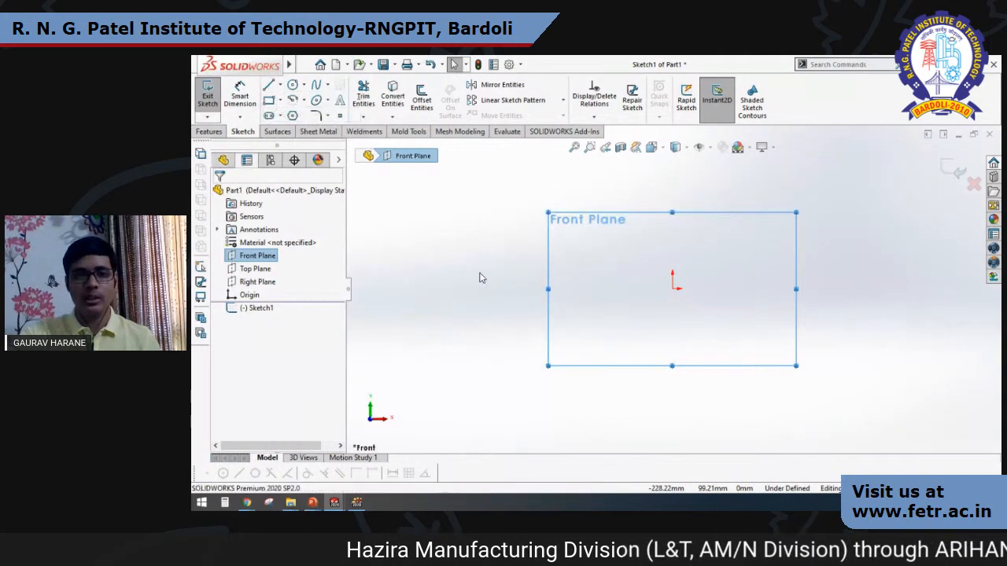
pyautogui.click(470, 288)
pyautogui.click(890, 289)
pyautogui.press('Escape')
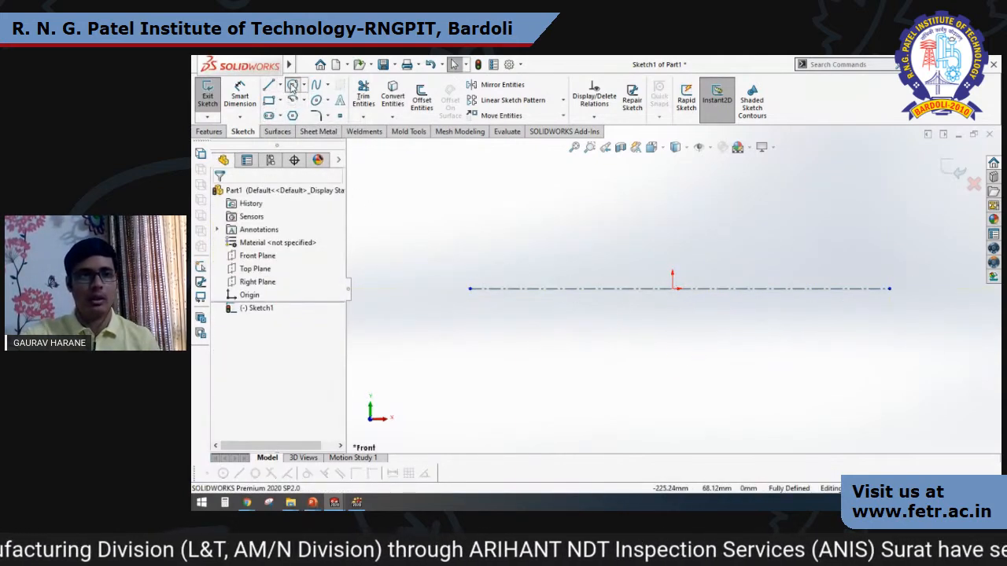
# Sketch a circle centred on each end of the centerline, the right one larger than the left one.
pyautogui.click(293, 84)
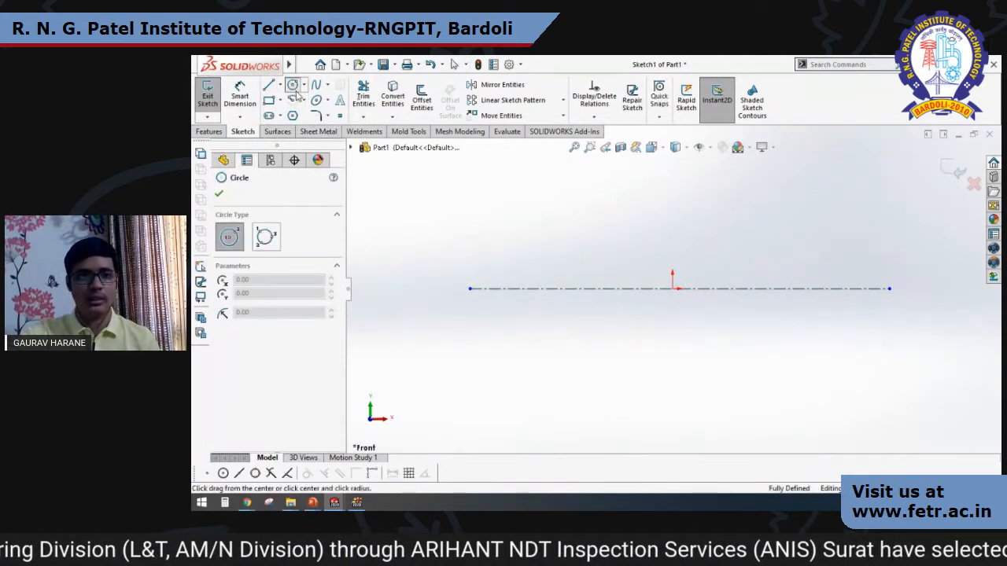
pyautogui.click(471, 289)
pyautogui.click(492, 324)
pyautogui.click(889, 289)
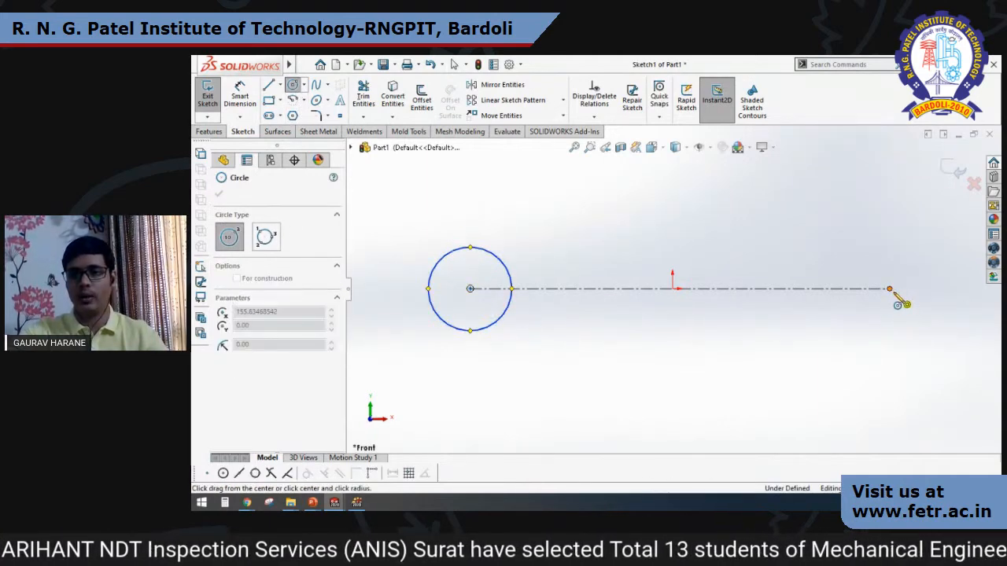
pyautogui.click(921, 348)
pyautogui.press('Escape')
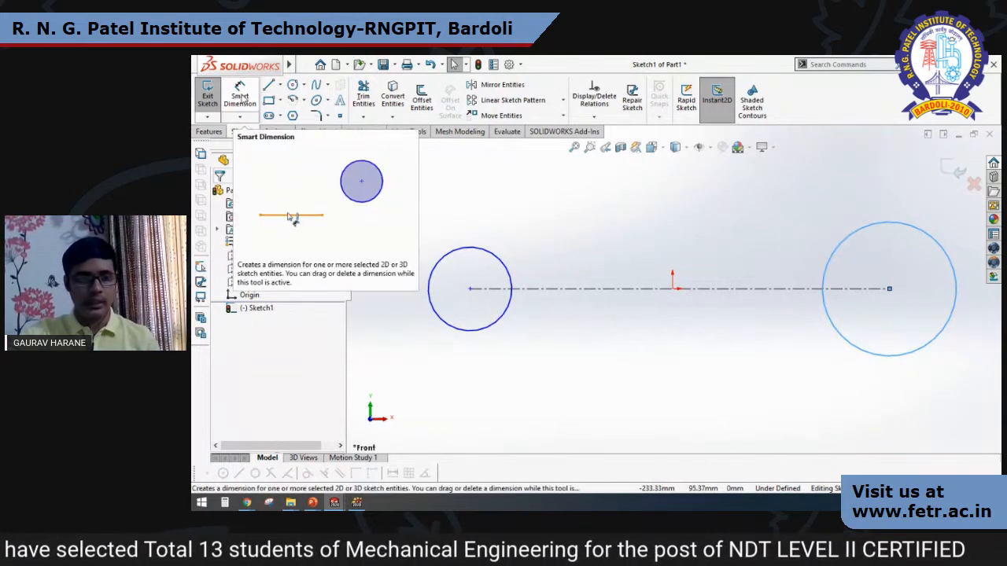
# Dimension the centerline between the two circle centres and set its length to 80 mm.
pyautogui.click(241, 97)
pyautogui.click(652, 289)
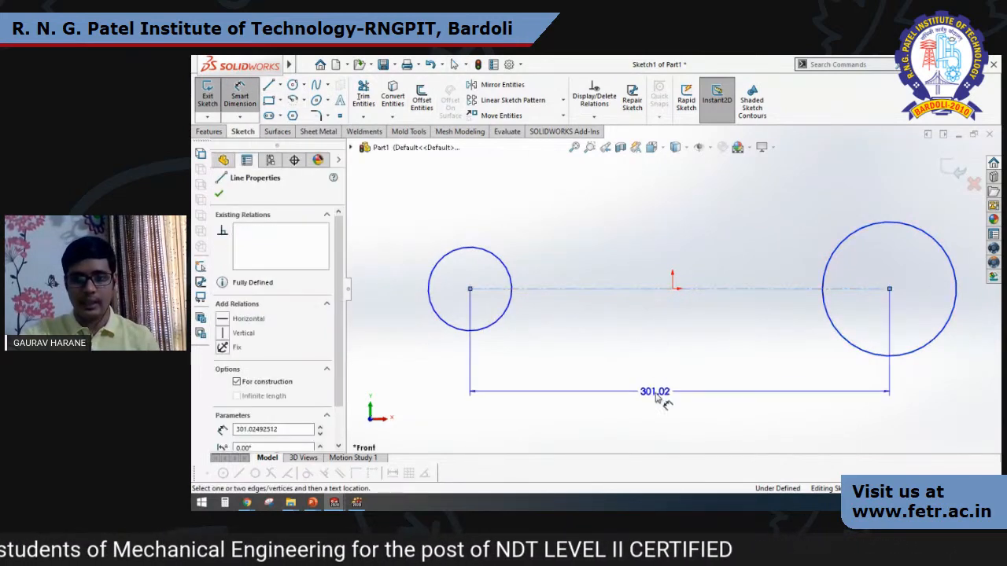
pyautogui.click(665, 397)
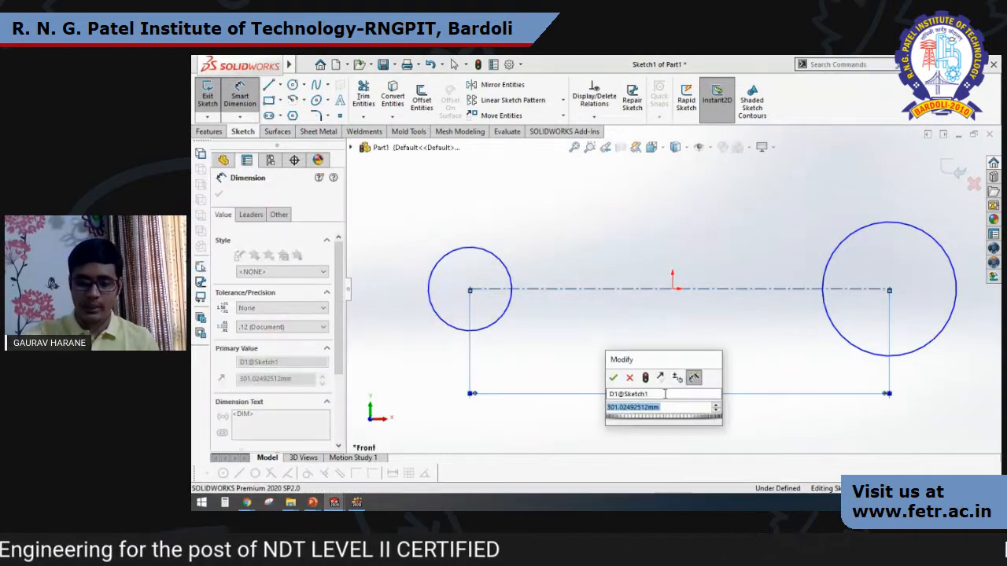
pyautogui.write('80')
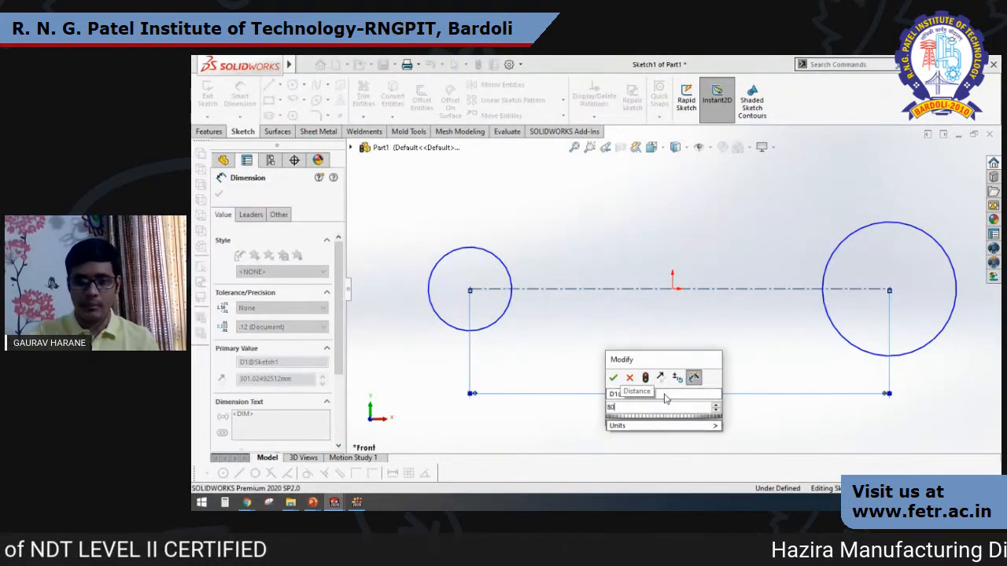
pyautogui.press('Return')
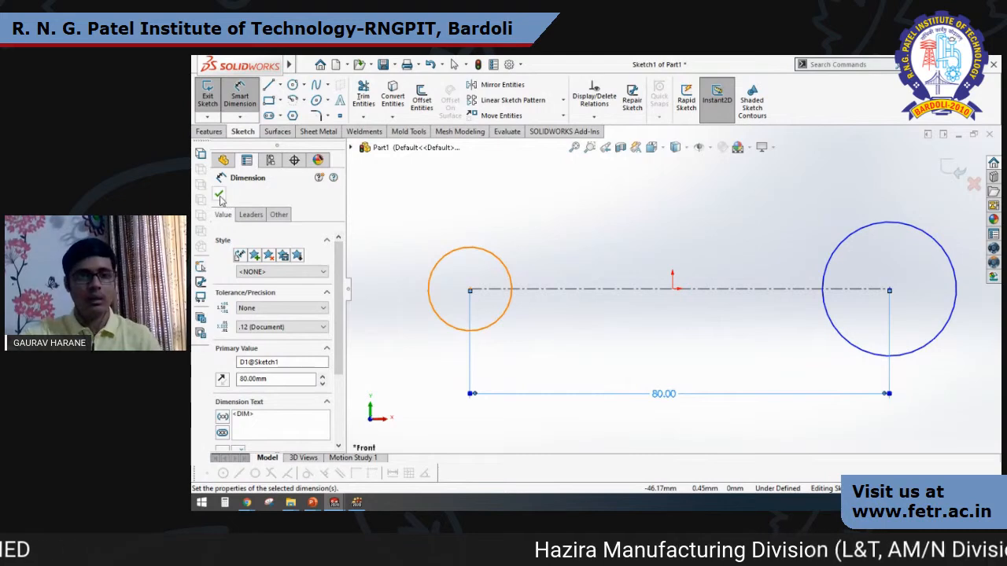
pyautogui.click(220, 196)
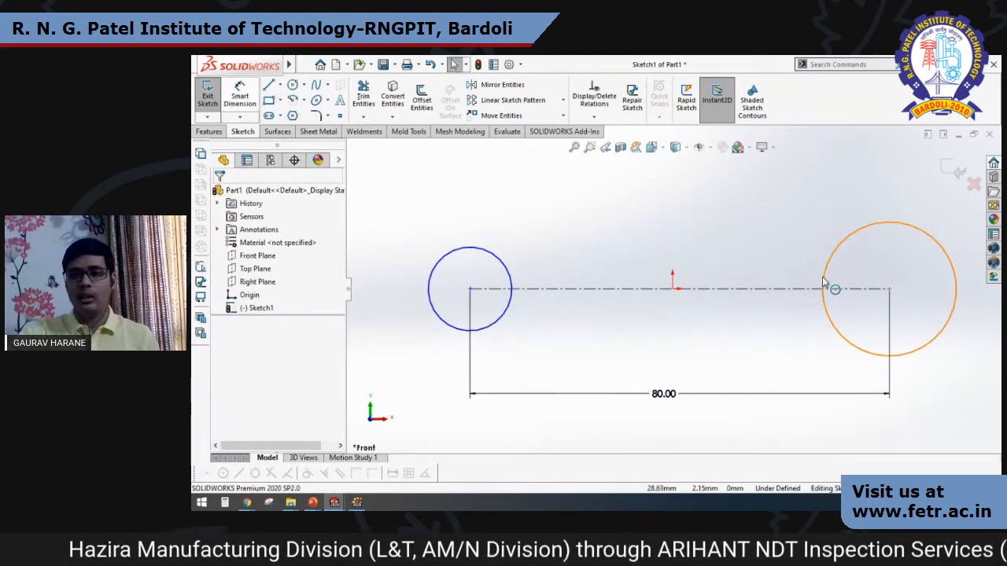
# Enlarge the left circle freehand to about 43 mm in diameter and the right circle to a similar size.
pyautogui.scroll(1, 823, 278)
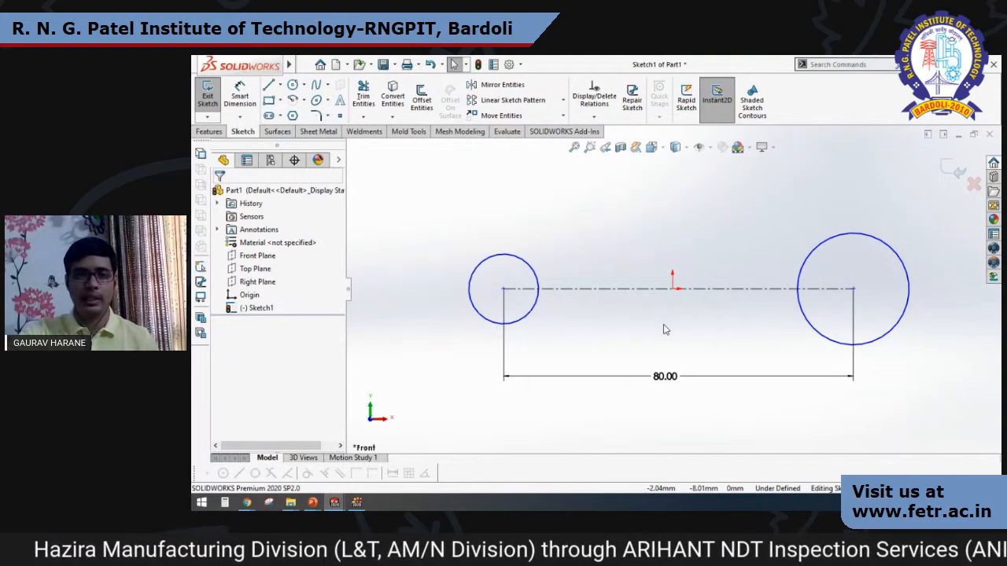
pyautogui.moveTo(540, 259); pyautogui.dragTo(585, 241)
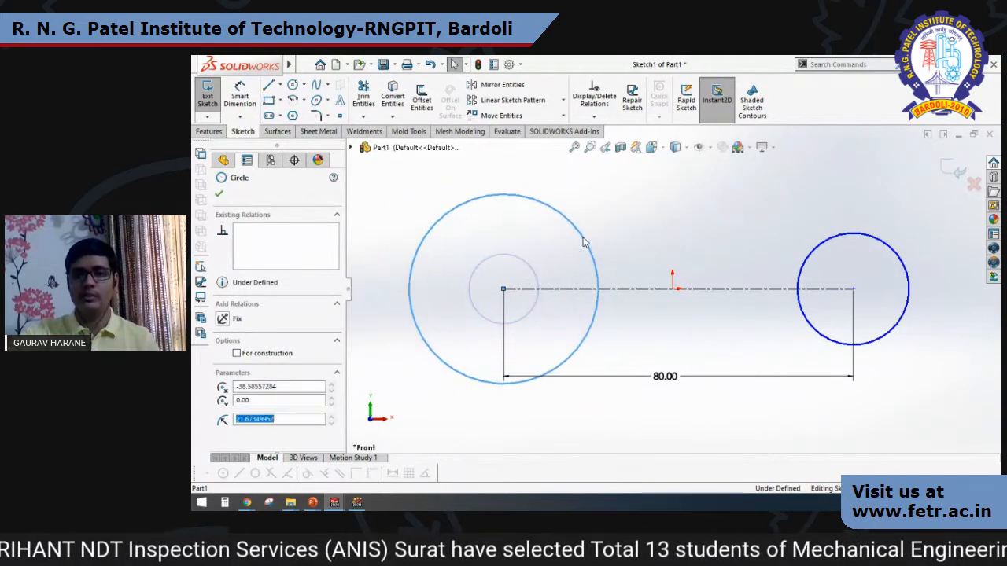
pyautogui.click(738, 196)
pyautogui.moveTo(818, 254); pyautogui.dragTo(787, 221)
pyautogui.click(644, 214)
pyautogui.scroll(1, 661, 233)
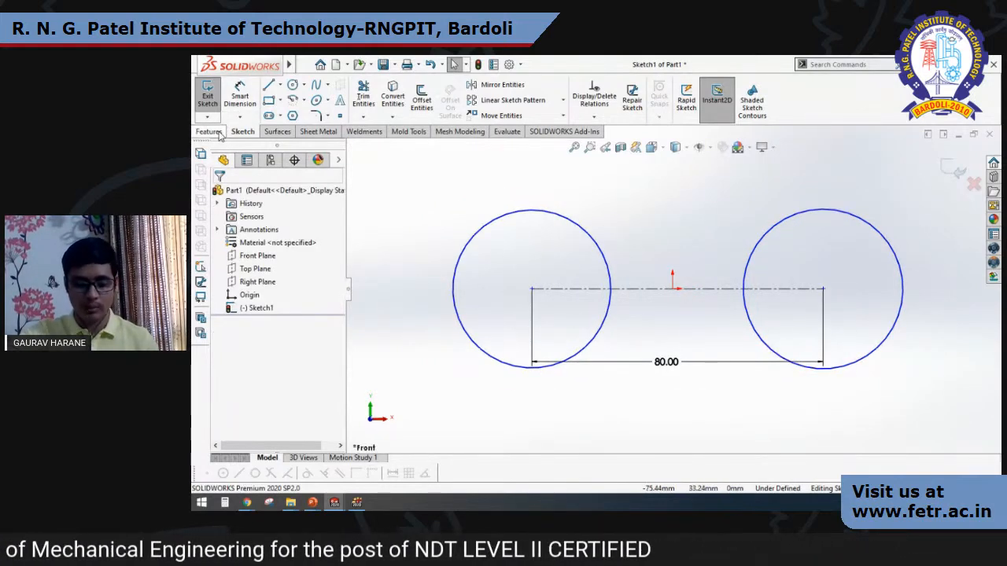
# Dimension the left circle and set its diameter to 30 mm.
pyautogui.click(240, 96)
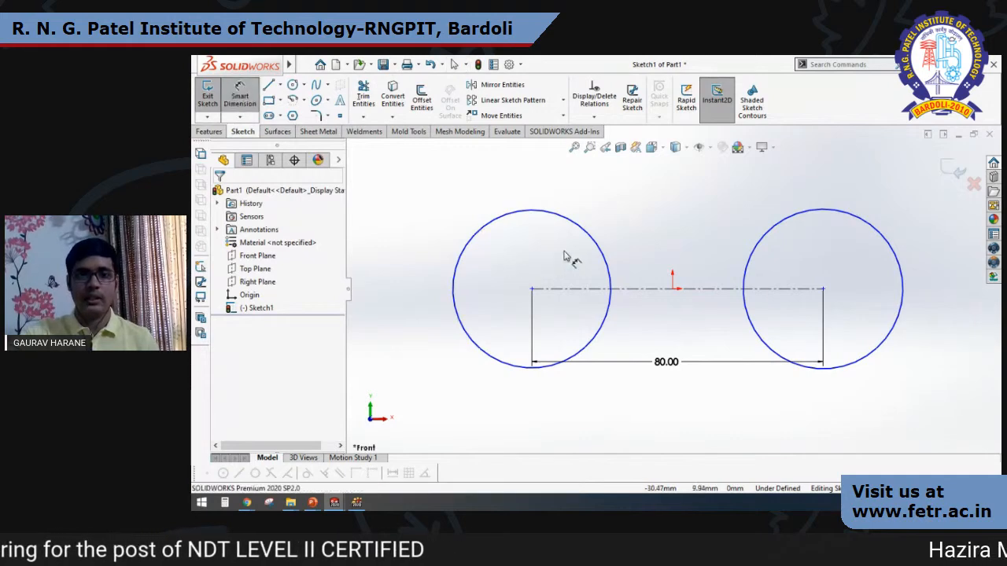
pyautogui.click(619, 211)
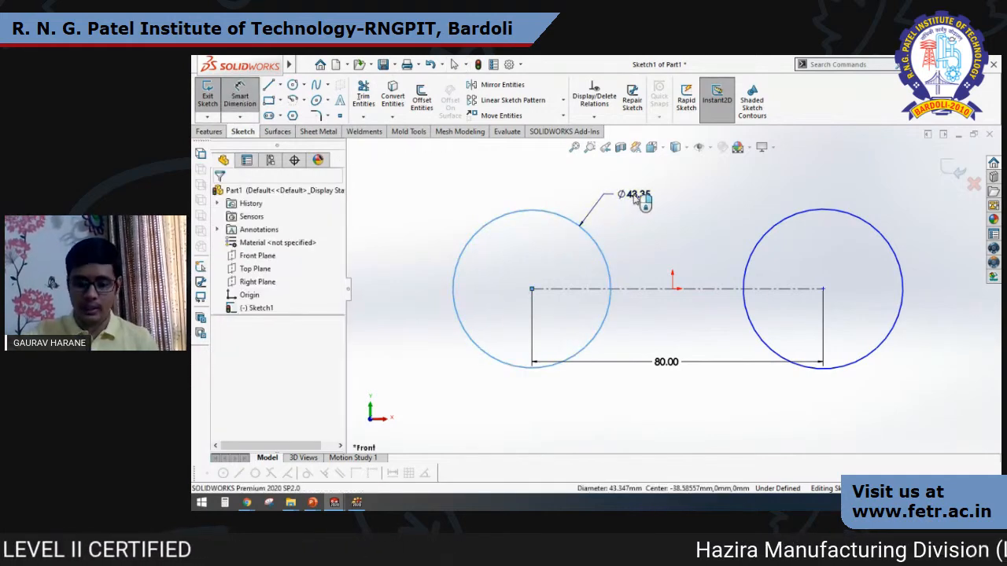
pyautogui.click(638, 197)
pyautogui.write('30')
pyautogui.press('Return')
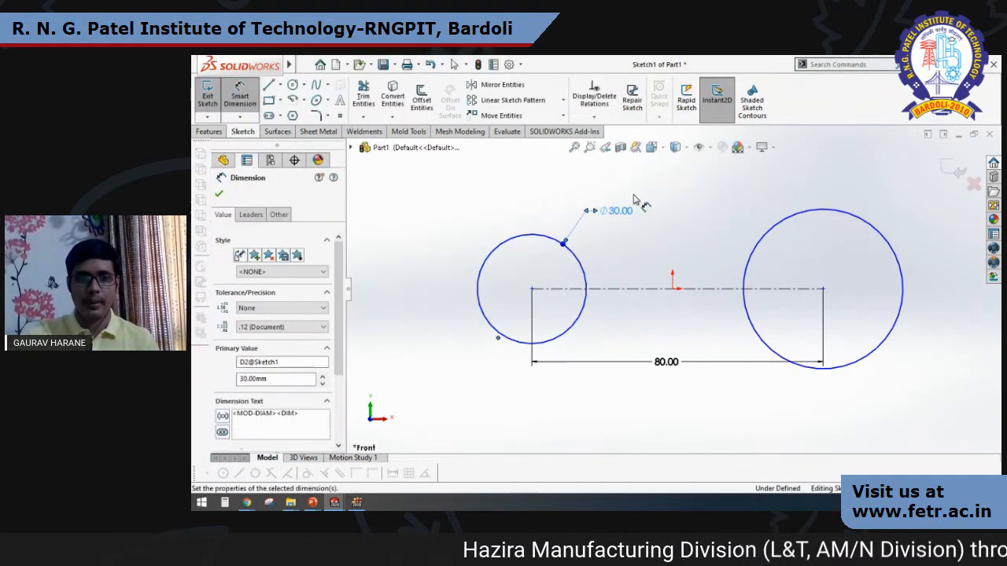
pyautogui.press('Escape')
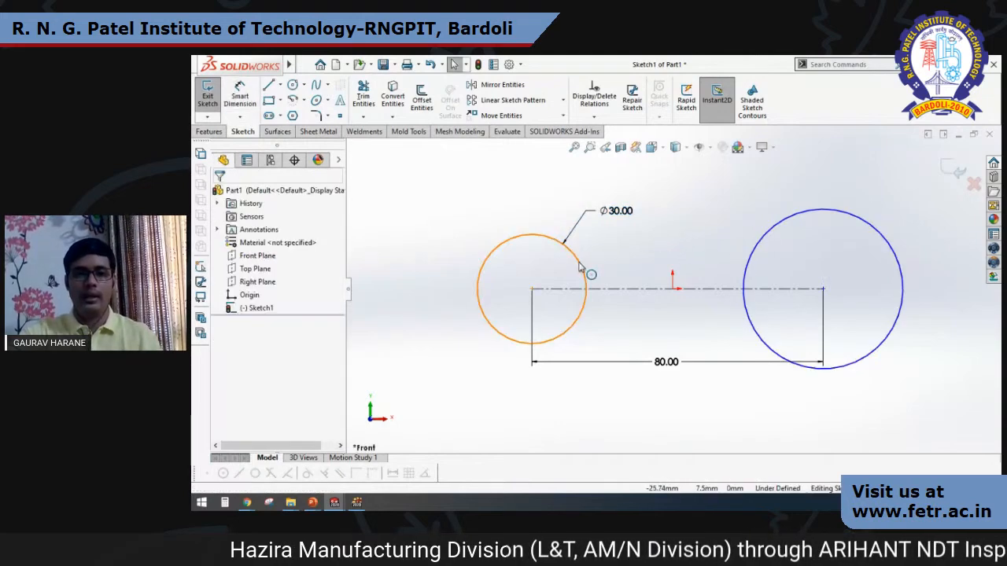
# Add an Equal relation between the left and right circles.
pyautogui.click(587, 274)
pyautogui.keyDown('ctrl'); pyautogui.click(757, 254); pyautogui.keyUp('ctrl')
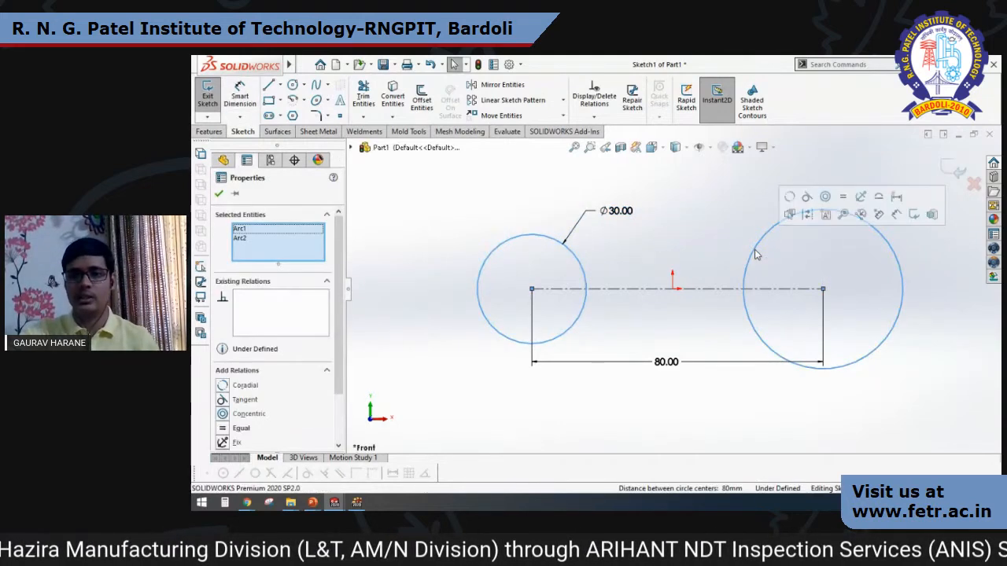
pyautogui.click(844, 197)
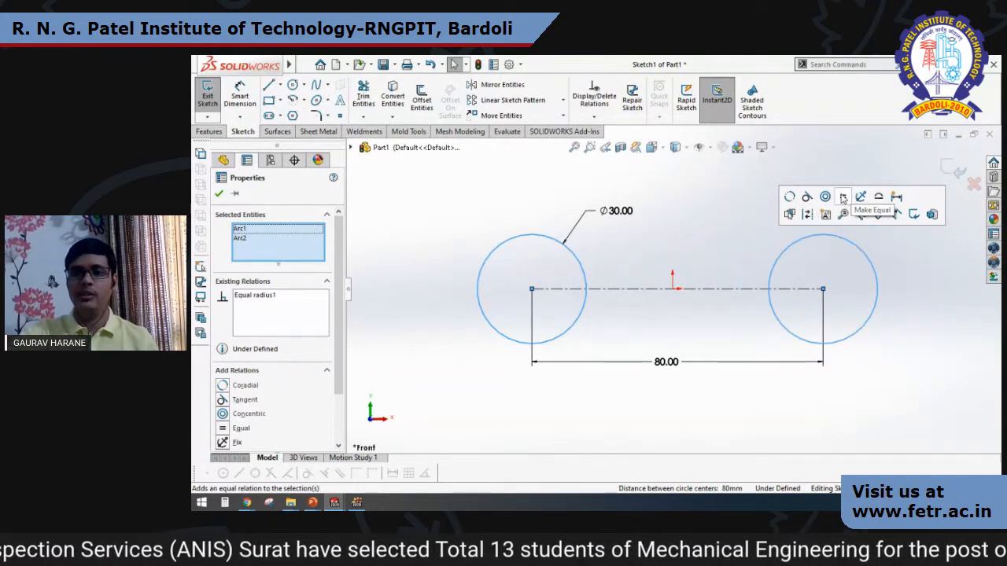
pyautogui.click(219, 194)
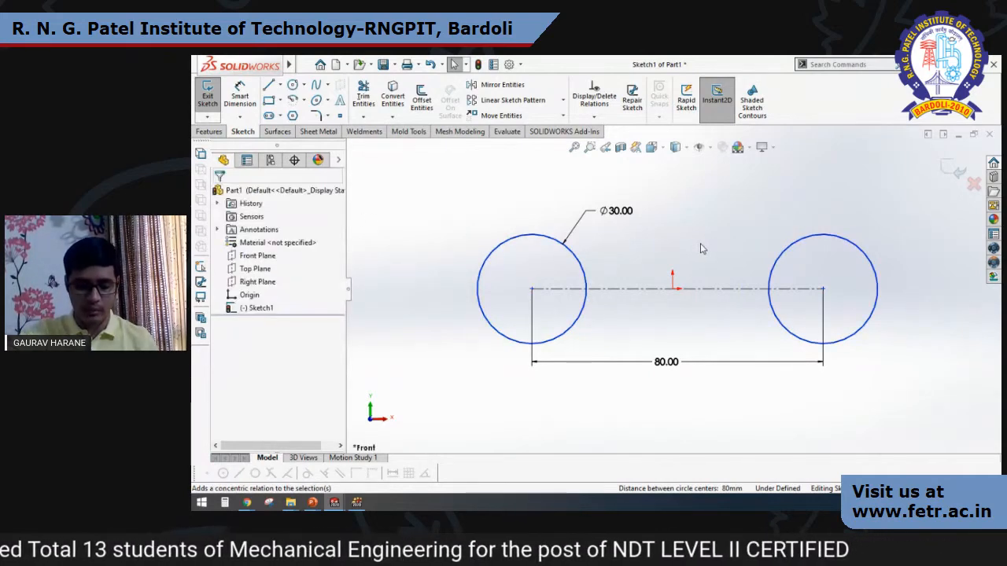
# Sketch a center rectangle about 138 mm wide, centred on the origin and enclosing both circles.
pyautogui.click(280, 101)
pyautogui.click(304, 100)
pyautogui.click(281, 101)
pyautogui.click(318, 130)
pyautogui.click(672, 289)
pyautogui.click(923, 378)
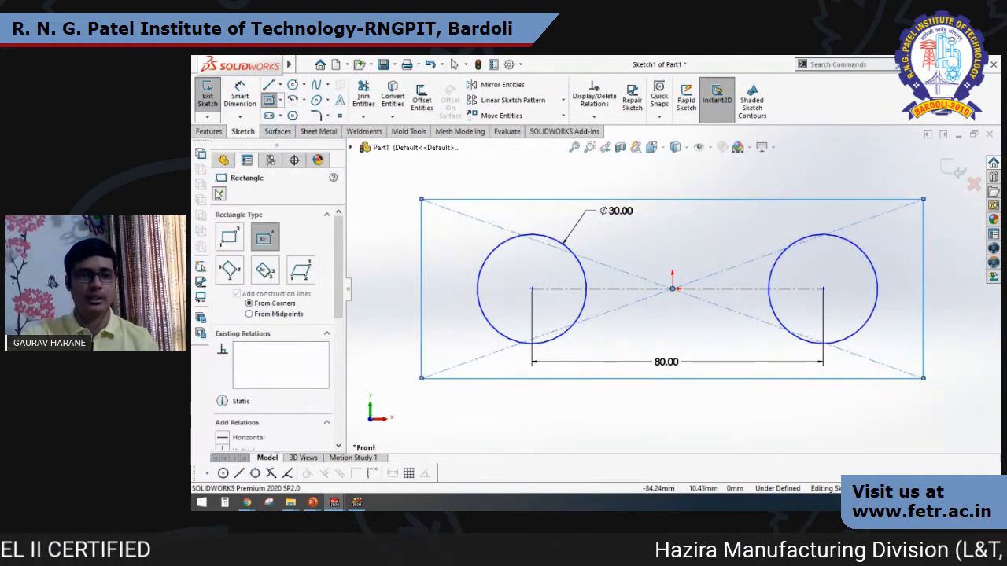
pyautogui.press('Escape')
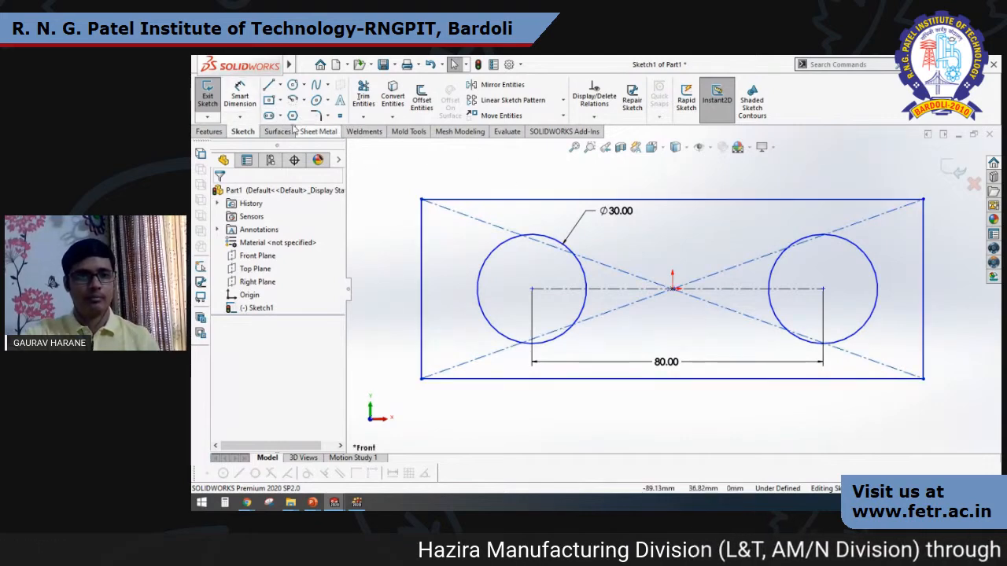
# Dimension the rectangle with a width of 120 mm and a height of 40 mm.
pyautogui.click(240, 96)
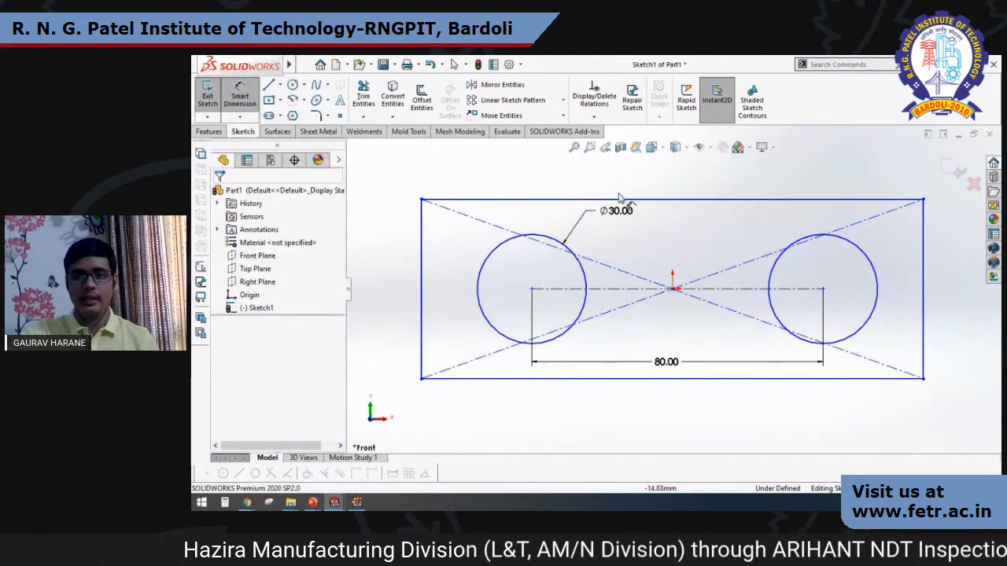
pyautogui.click(663, 203)
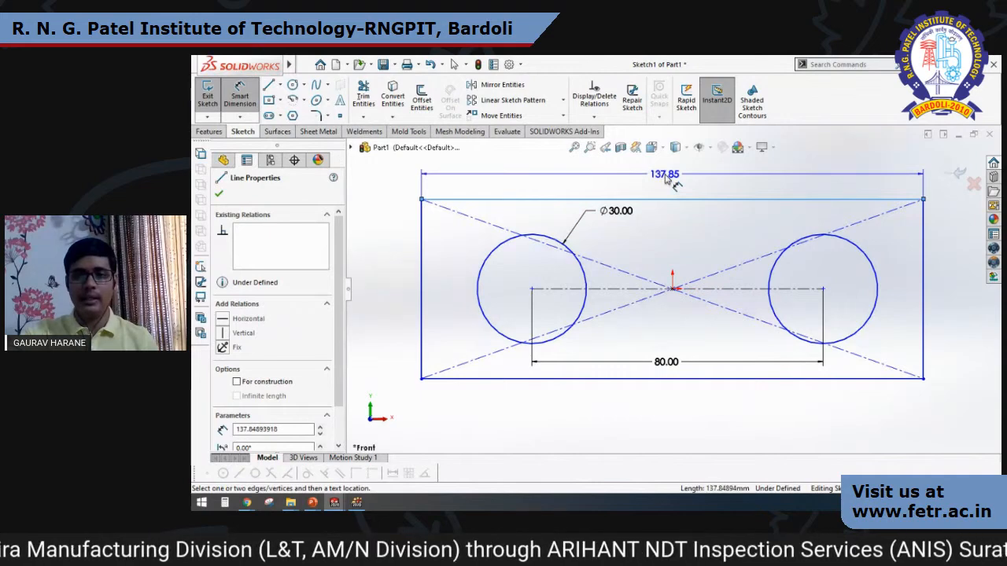
pyautogui.click(667, 183)
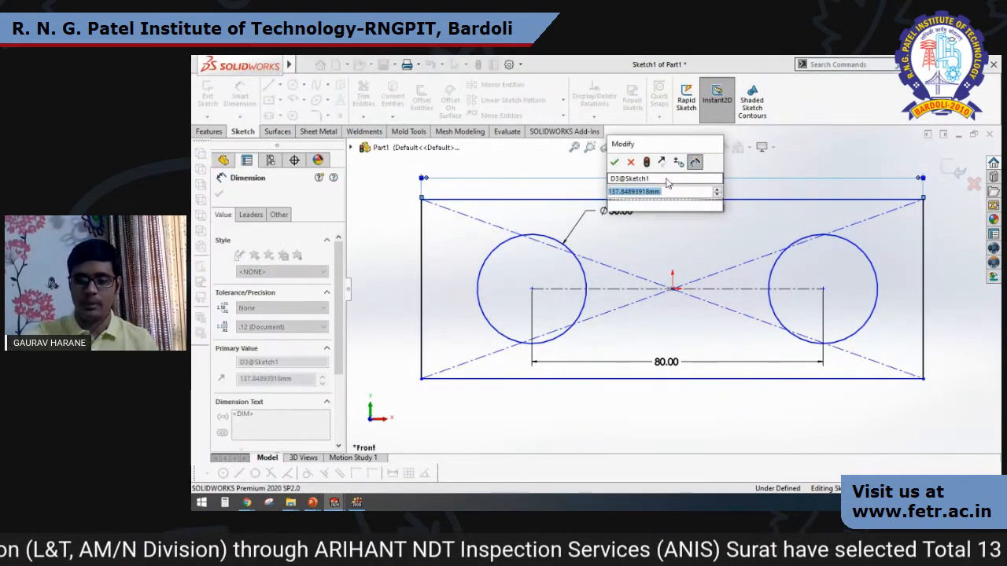
pyautogui.press('Return')
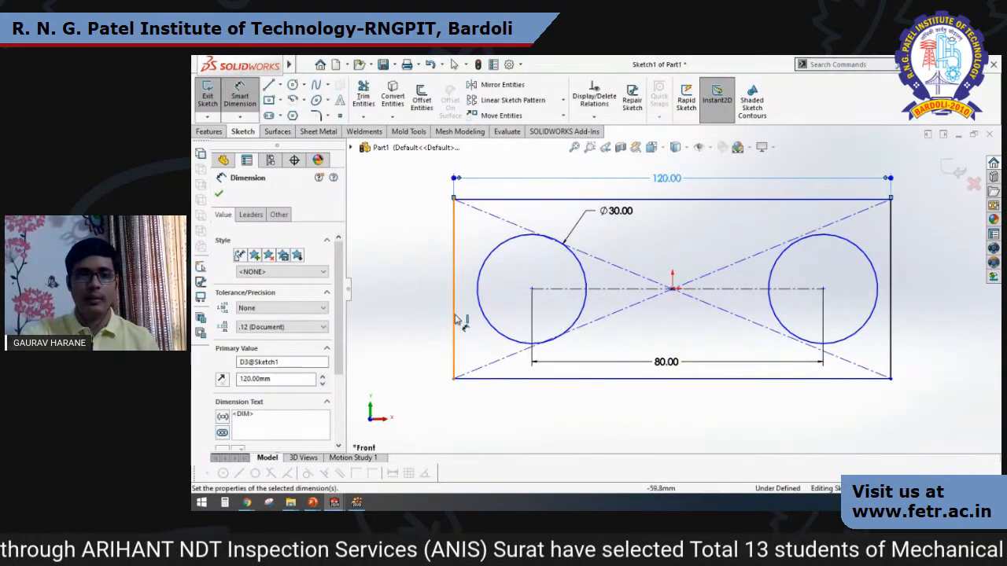
pyautogui.click(454, 322)
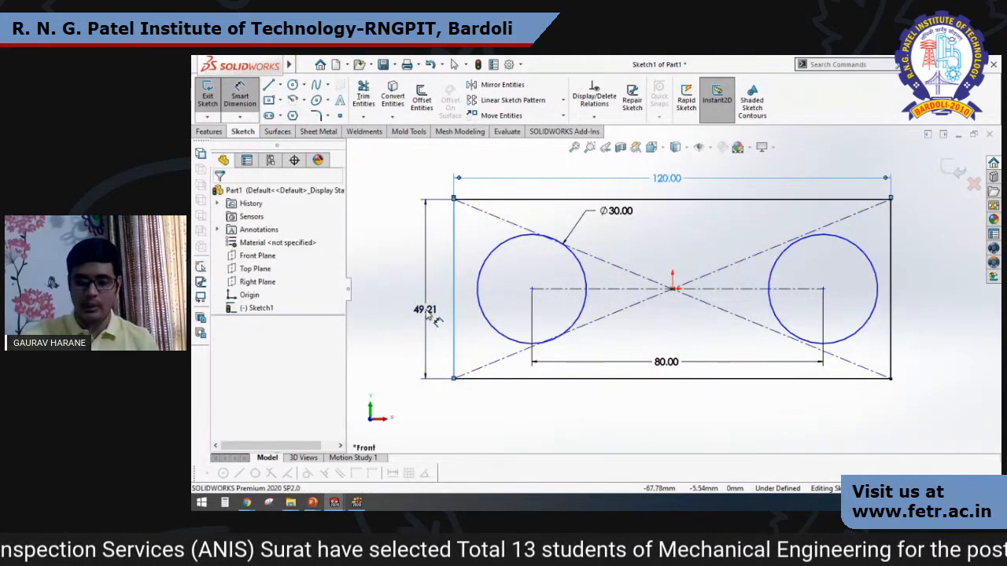
pyautogui.click(426, 311)
pyautogui.press('Return')
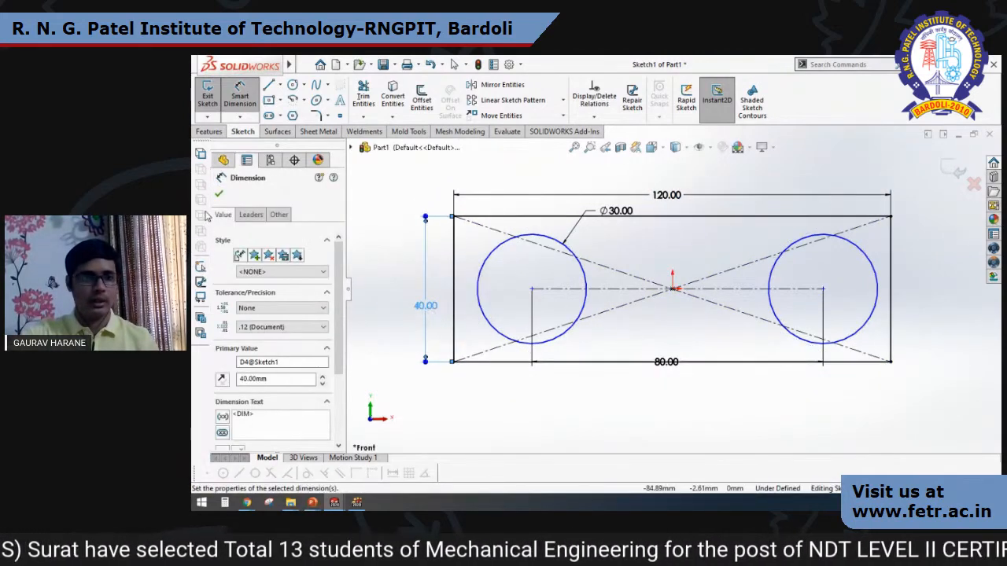
pyautogui.click(219, 196)
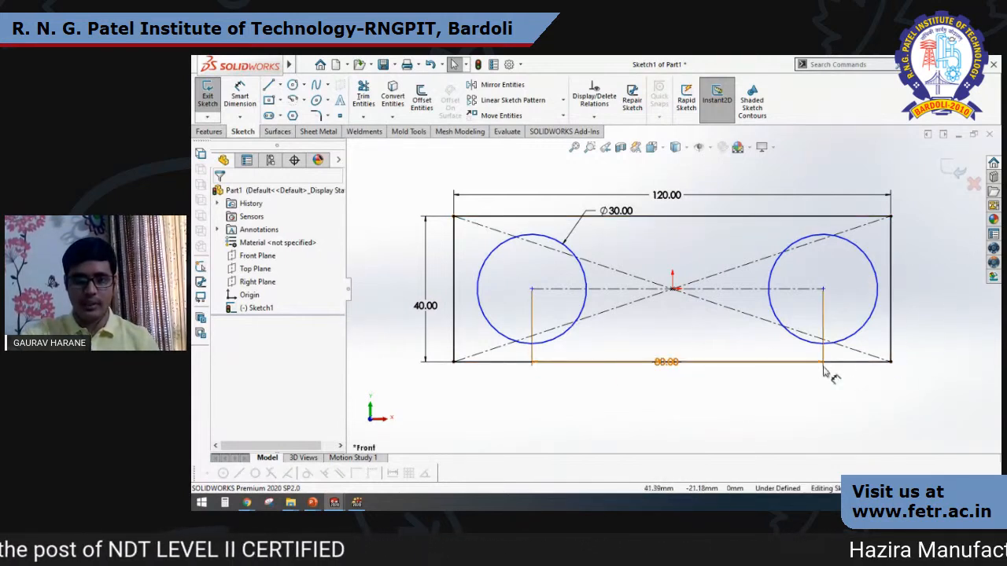
# Move the 80 mm dimension below the rectangle and dimension the left circle's centre 40 mm from the origin.
pyautogui.moveTo(671, 371); pyautogui.dragTo(669, 396)
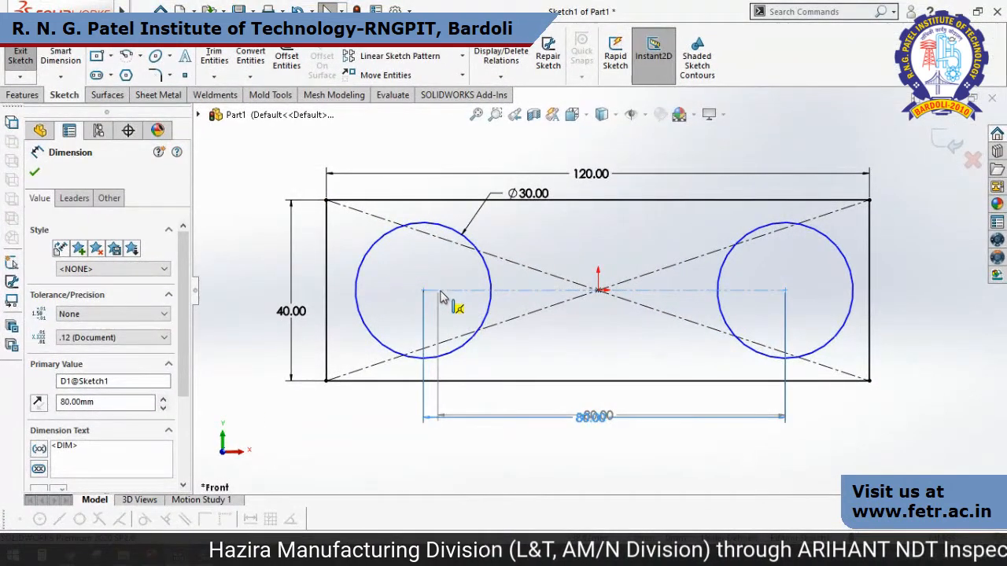
pyautogui.moveTo(441, 293); pyautogui.dragTo(424, 290)
pyautogui.click(248, 165)
pyautogui.click(75, 62)
pyautogui.click(423, 290)
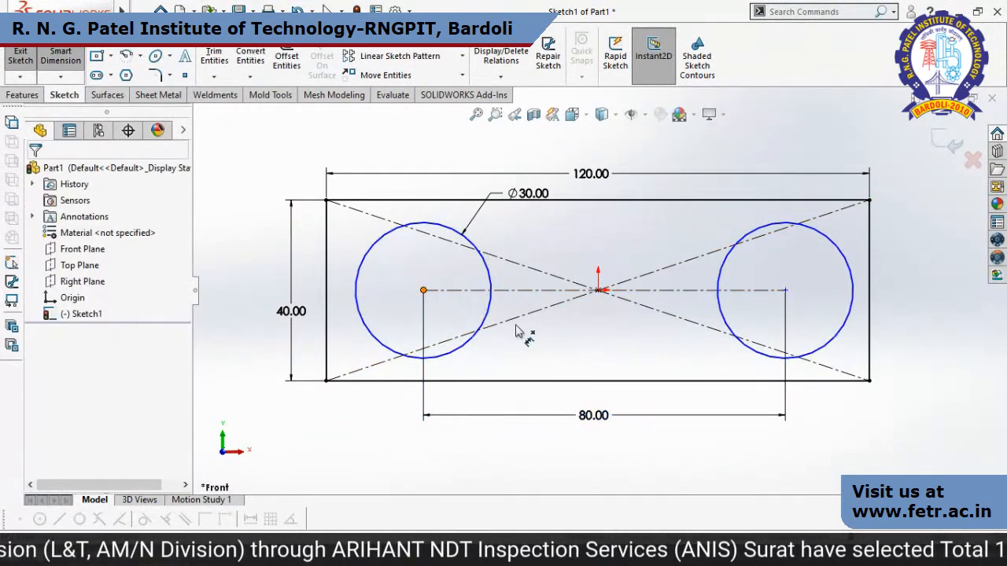
pyautogui.click(598, 291)
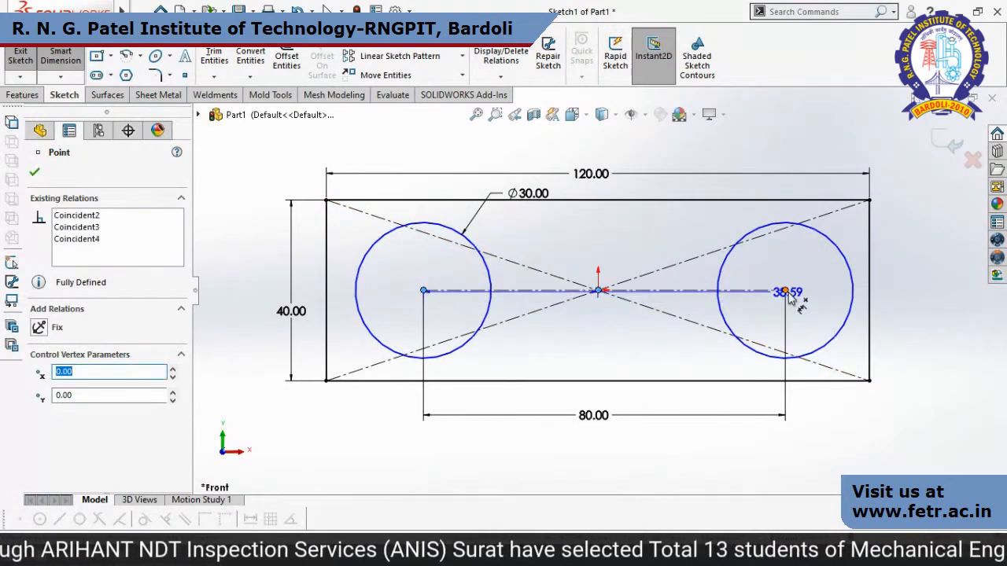
pyautogui.click(786, 292)
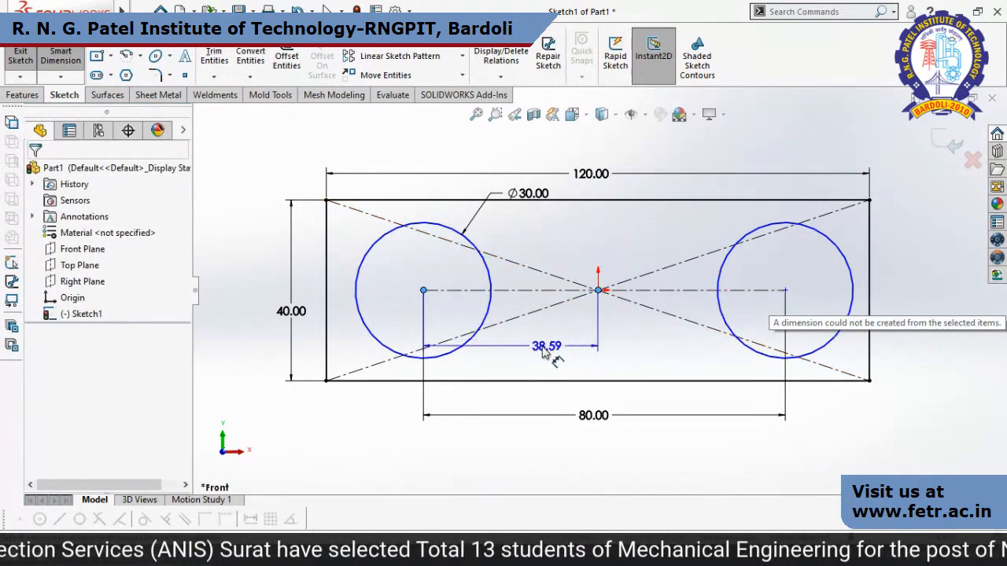
pyautogui.click(541, 353)
pyautogui.write('40')
pyautogui.press('Return')
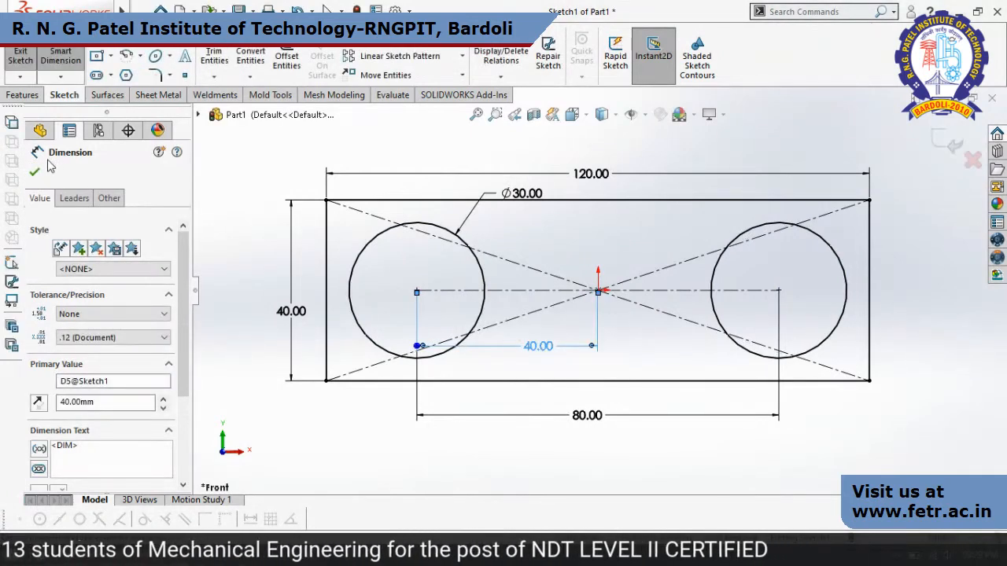
pyautogui.click(35, 172)
pyautogui.press('Escape')
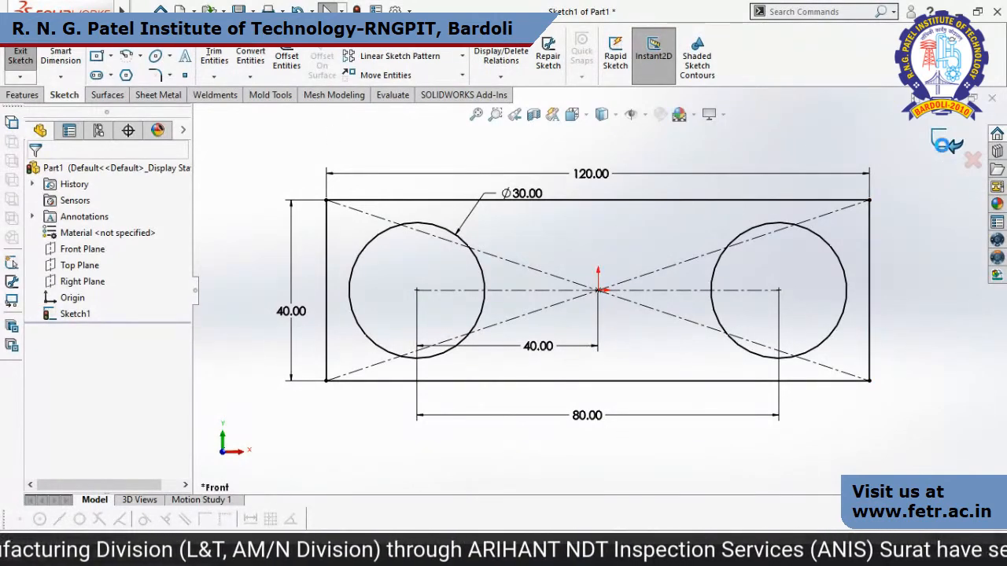
# Exit the sketch and extrude it 60 mm with Instant3D.
pyautogui.click(942, 145)
pyautogui.scroll(2, 888, 325)
pyautogui.moveTo(888, 325); pyautogui.dragTo(831, 403, button='middle')
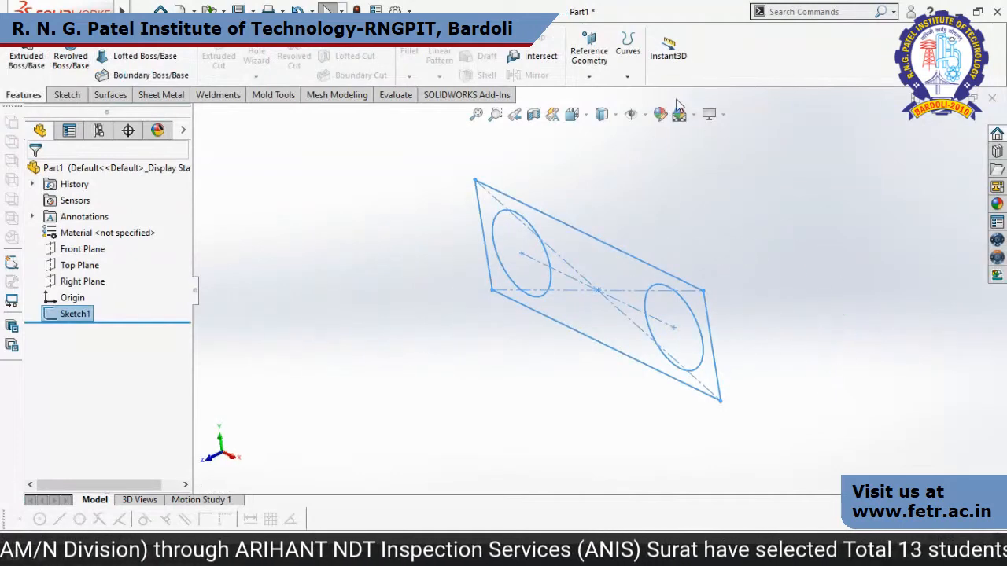
pyautogui.click(668, 52)
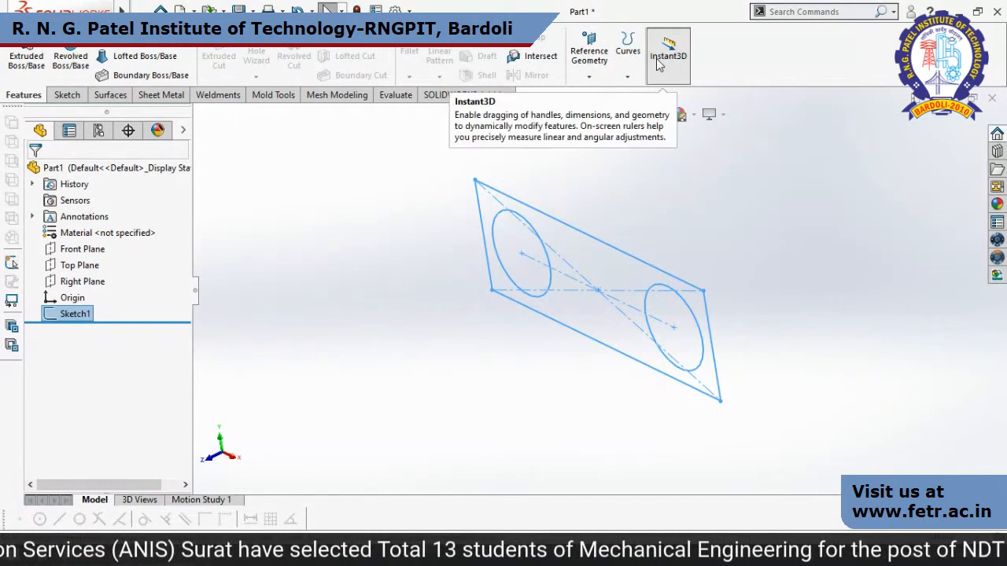
pyautogui.click(607, 246)
pyautogui.moveTo(595, 249)
pyautogui.mouseDown()
pyautogui.moveTo(551, 287)
pyautogui.moveTo(543, 309)
pyautogui.moveTo(453, 353)
pyautogui.mouseUp()
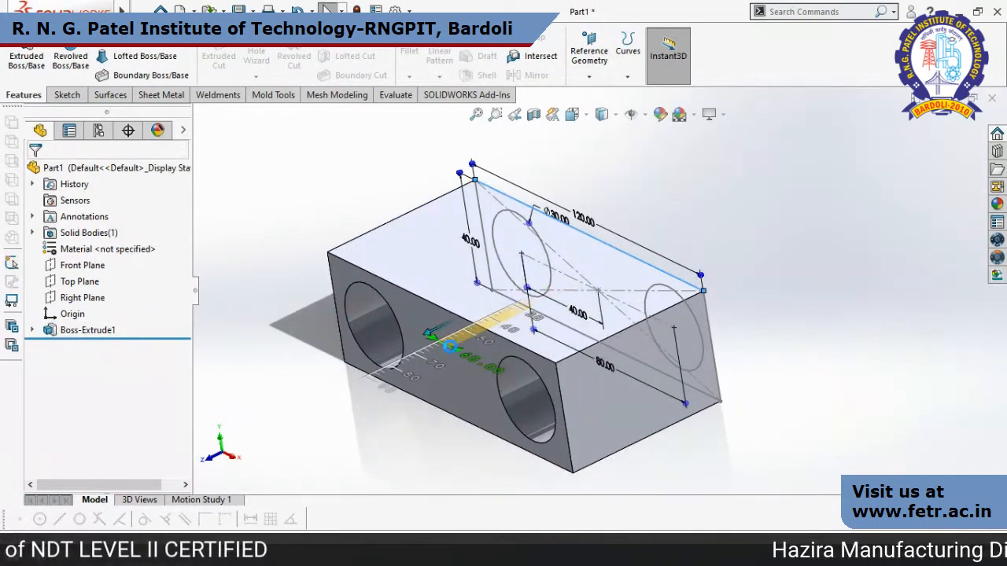
pyautogui.click(441, 346)
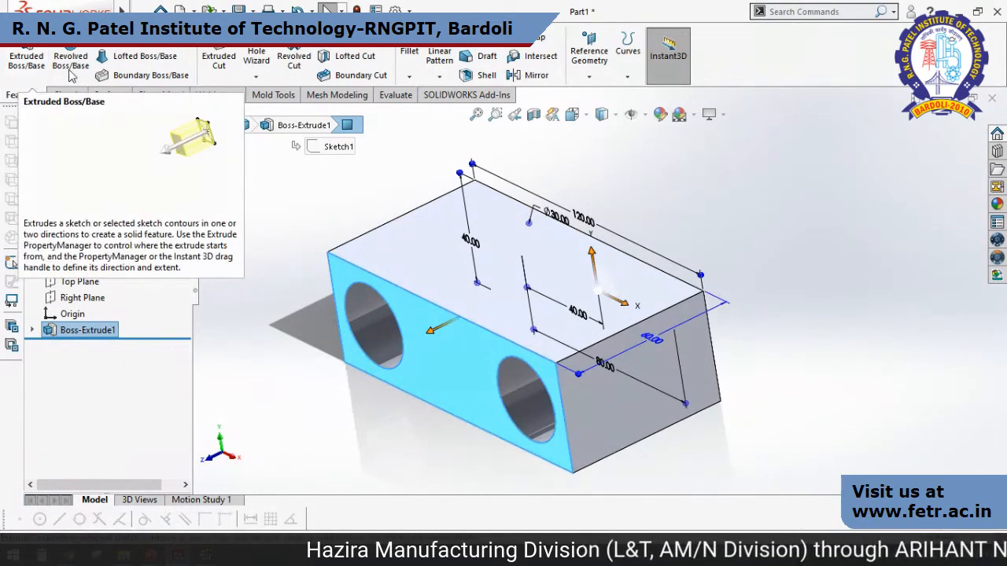
pyautogui.click(813, 259)
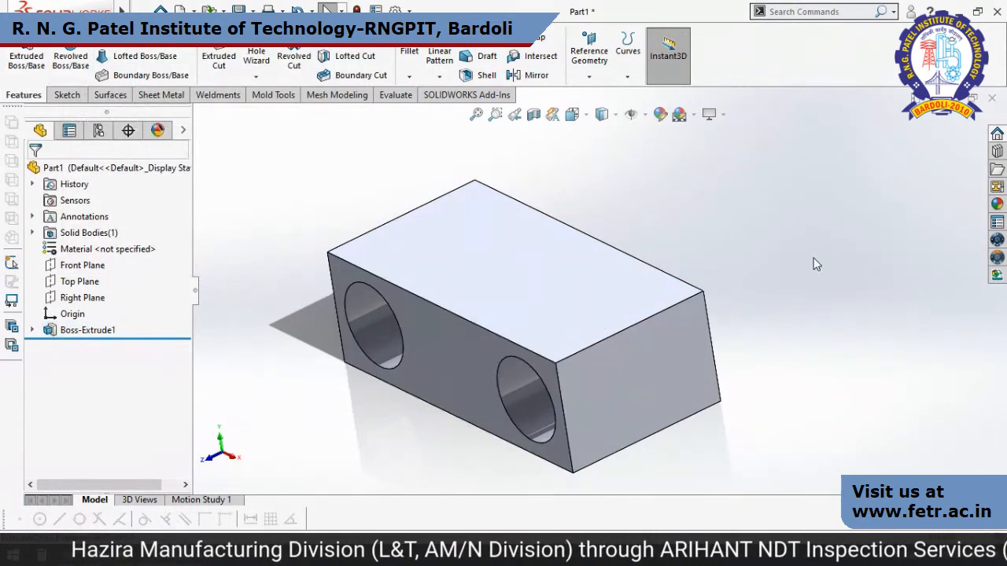
# Start a sketch on the block's end face beside the right hole and draw a 3-point corner rectangle about 68 mm high above its top edge.
pyautogui.click(622, 402)
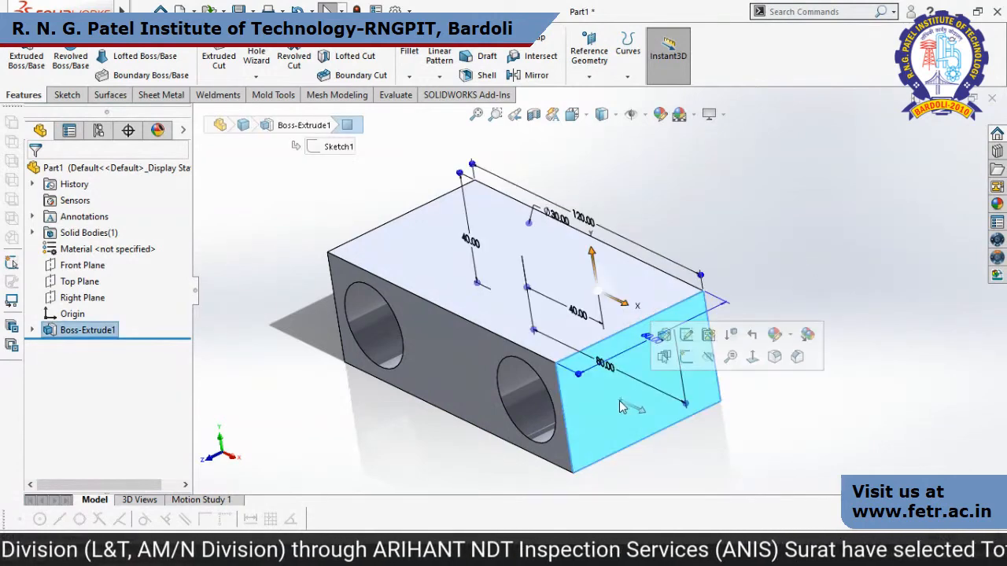
pyautogui.click(687, 358)
pyautogui.scroll(3, 794, 270)
pyautogui.moveTo(791, 269)
pyautogui.mouseDown(button='middle')
pyautogui.moveTo(792, 229)
pyautogui.moveTo(795, 272)
pyautogui.mouseUp(button='middle')
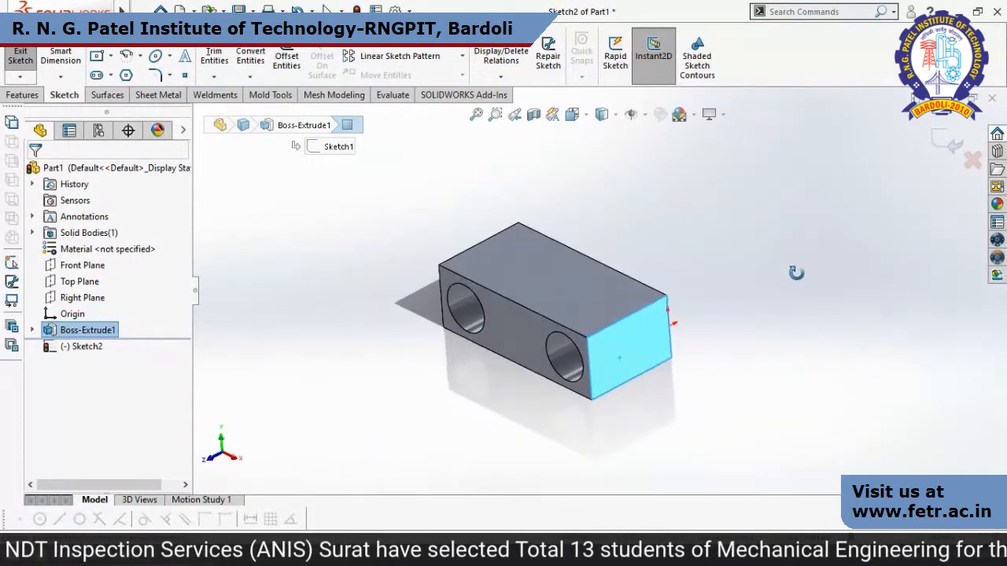
pyautogui.click(110, 56)
pyautogui.click(138, 109)
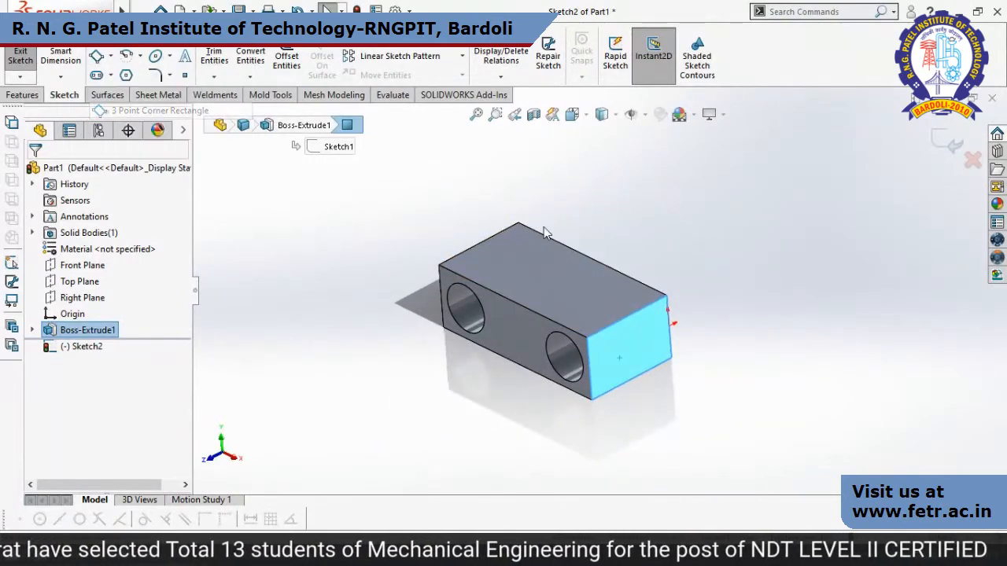
pyautogui.click(588, 337)
pyautogui.click(666, 296)
pyautogui.click(659, 192)
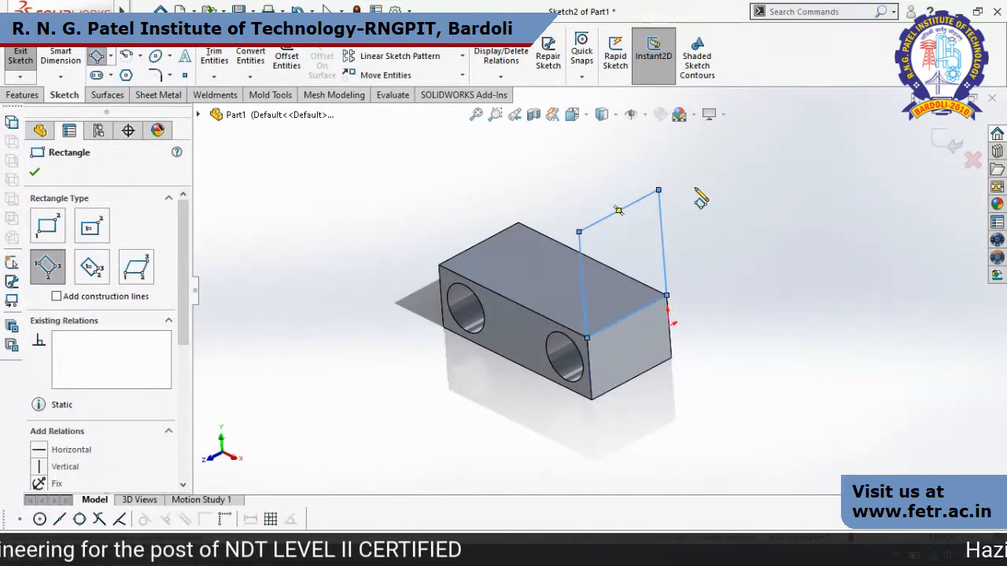
pyautogui.press('Escape')
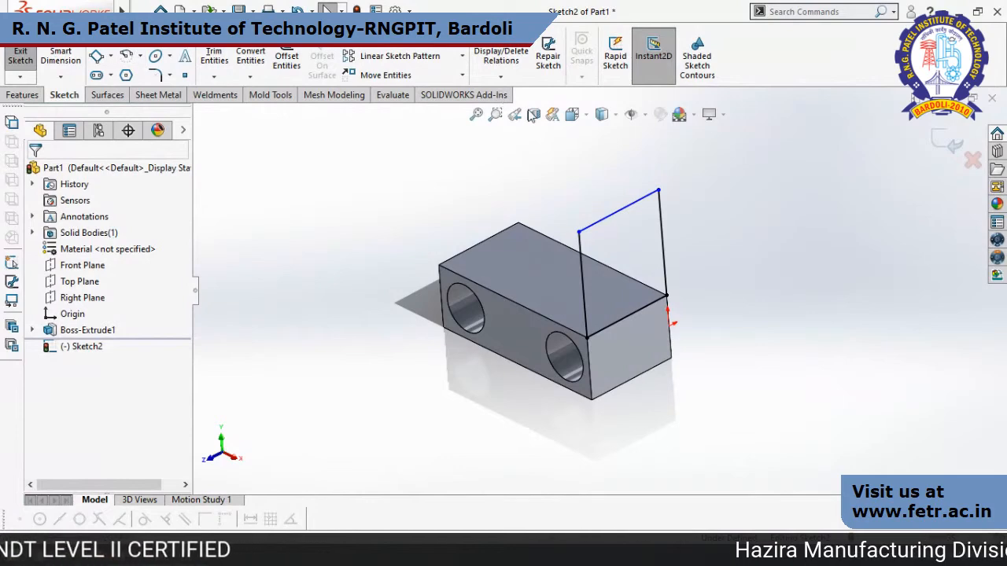
# Draw two concentric circles at the midpoint of the rectangle's upper edge, one through its corner and one about 24 mm in diameter.
pyautogui.click(619, 212)
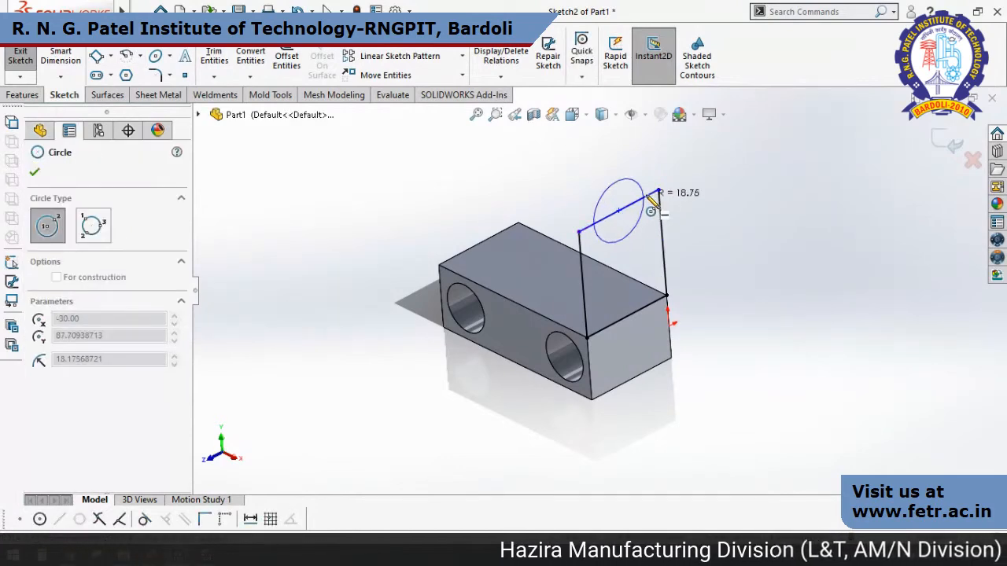
pyautogui.click(658, 191)
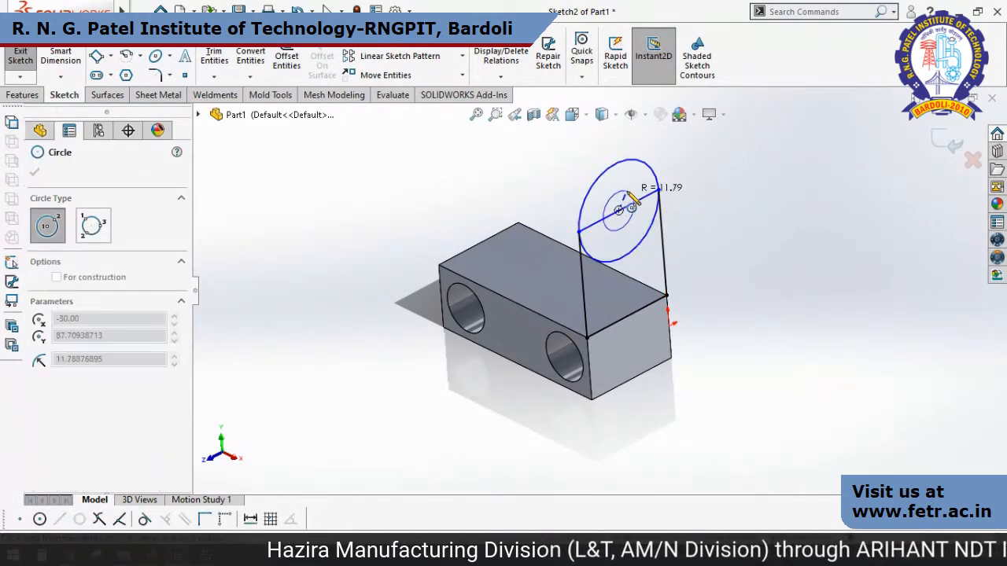
pyautogui.click(35, 171)
pyautogui.press('Escape')
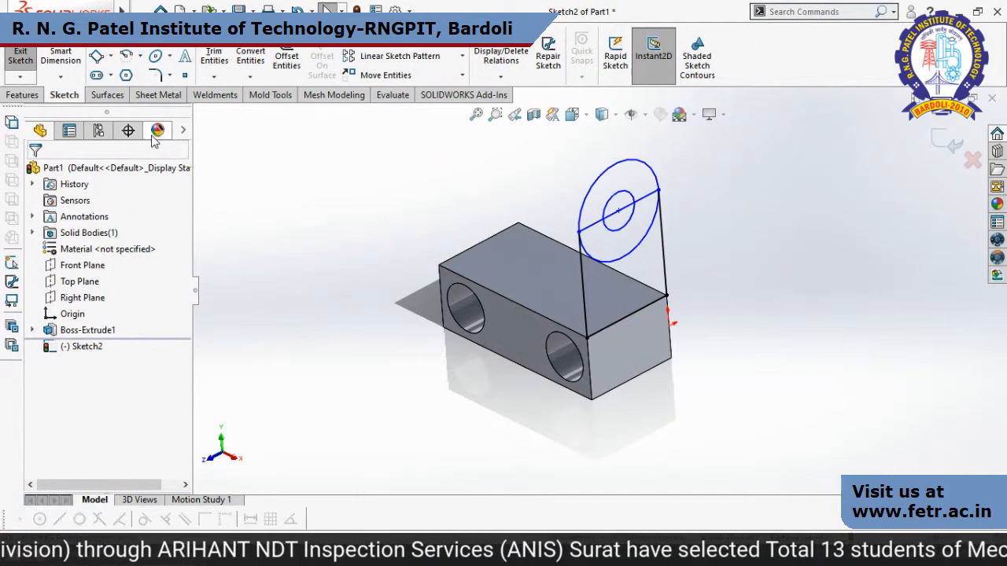
# Run Fully Define Sketch on all entities in the end-face sketch with relations and dimensions included.
pyautogui.click(489, 78)
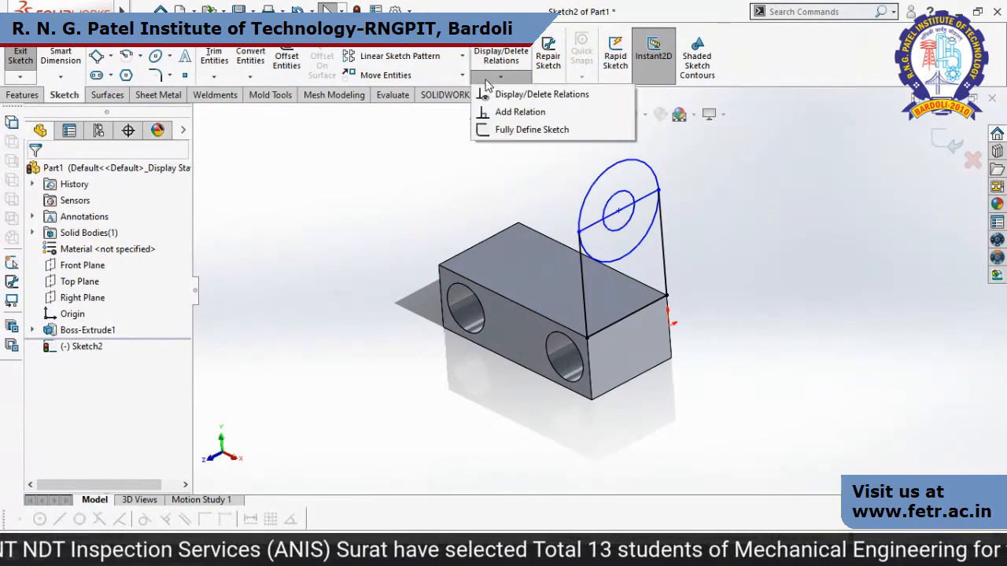
pyautogui.click(563, 136)
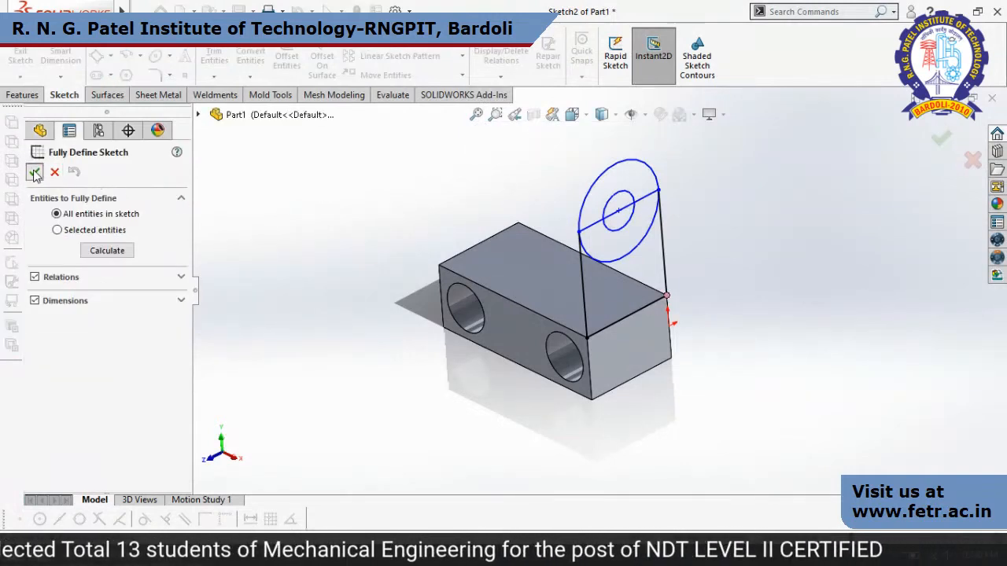
pyautogui.click(35, 173)
pyautogui.moveTo(801, 332)
pyautogui.mouseDown(button='middle')
pyautogui.moveTo(800, 307)
pyautogui.moveTo(790, 305)
pyautogui.moveTo(800, 331)
pyautogui.mouseUp(button='middle')
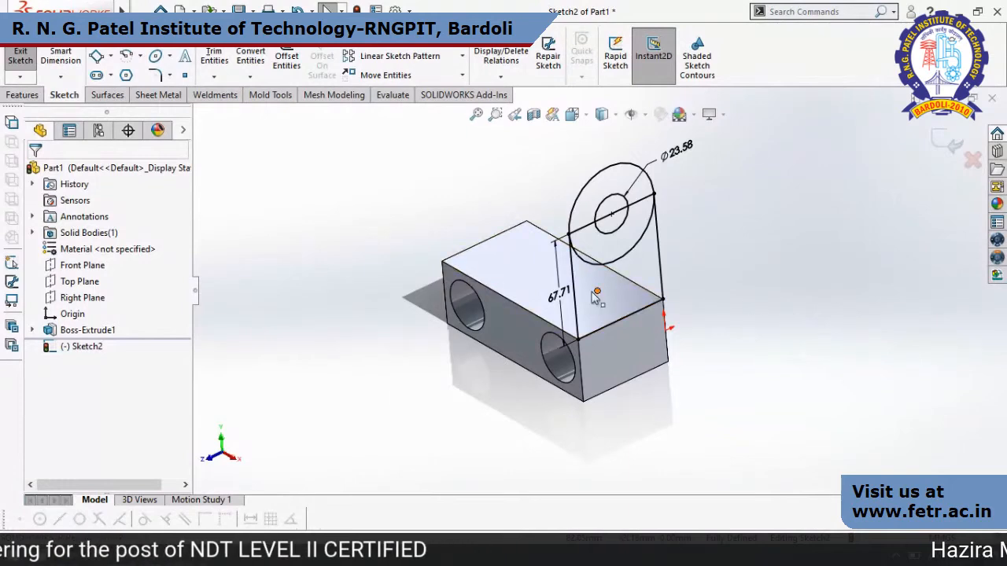
# Set the rectangle's height to 42 mm and the inner circle's diameter to 16 mm.
pyautogui.click(561, 296)
pyautogui.doubleClick(562, 298)
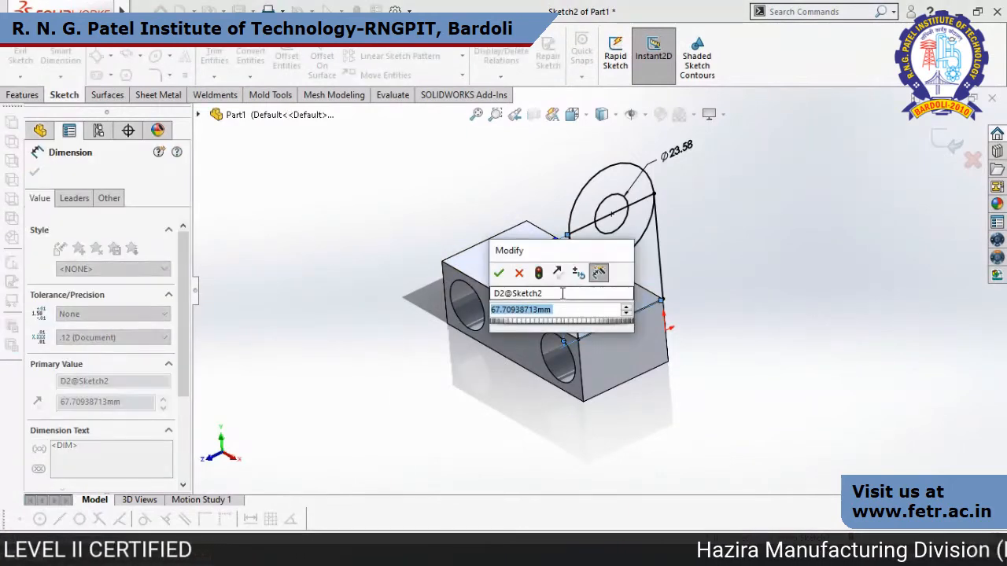
pyautogui.write('42')
pyautogui.press('Return')
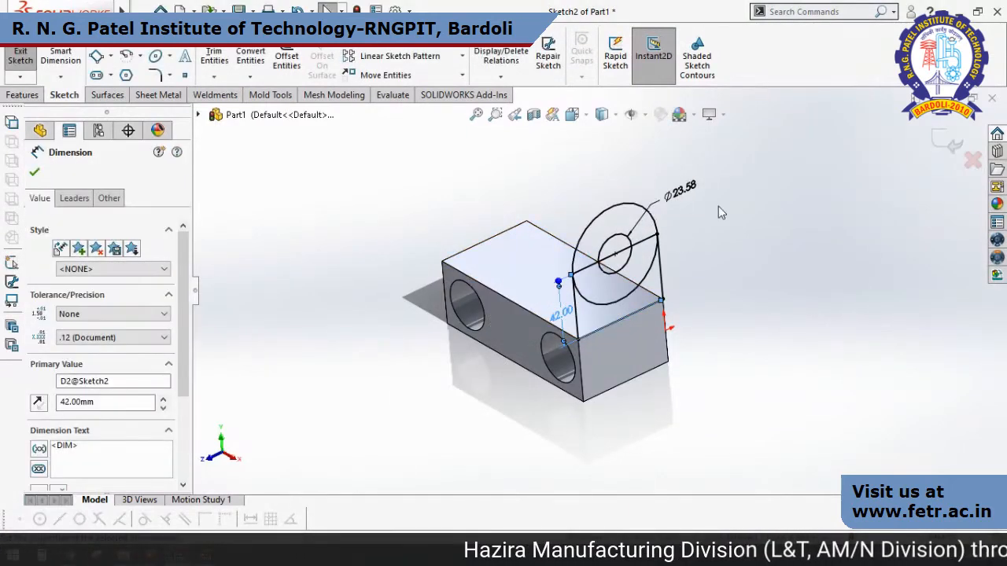
pyautogui.doubleClick(681, 192)
pyautogui.write('16')
pyautogui.press('Return')
pyautogui.click(799, 328)
pyautogui.moveTo(794, 338); pyautogui.dragTo(787, 314, button='middle')
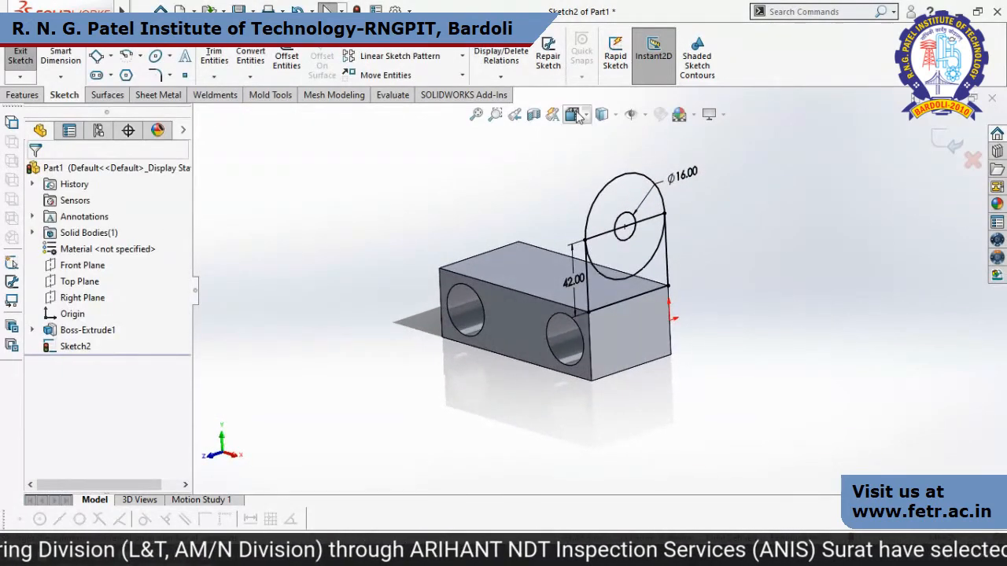
pyautogui.click(500, 77)
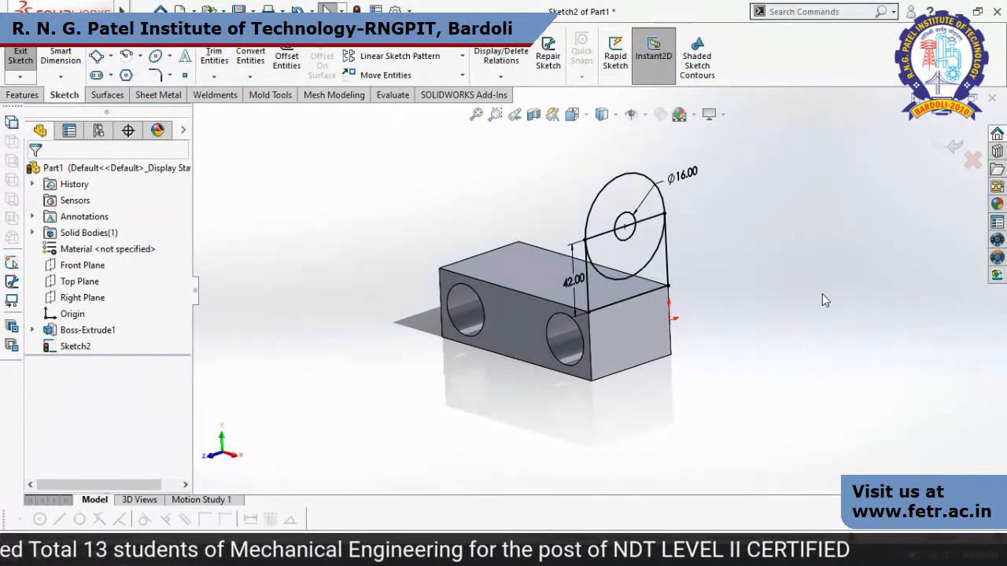
# Finish the end-face sketch, activate the Contour Select Tool, and extrude the rectangular contour 30 mm inward over the block with Instant3D.
pyautogui.click(946, 141)
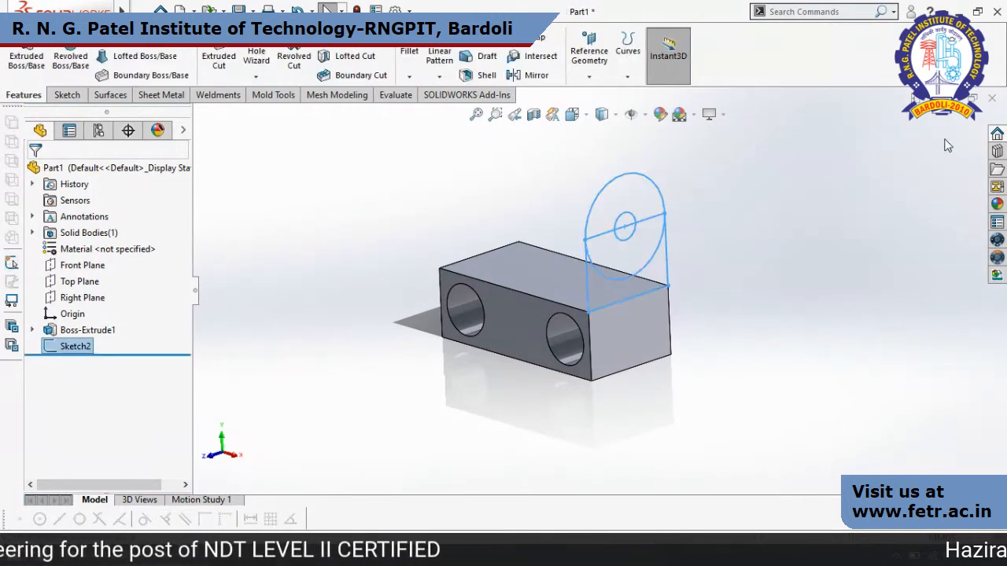
pyautogui.rightClick(766, 204)
pyautogui.moveTo(832, 506)
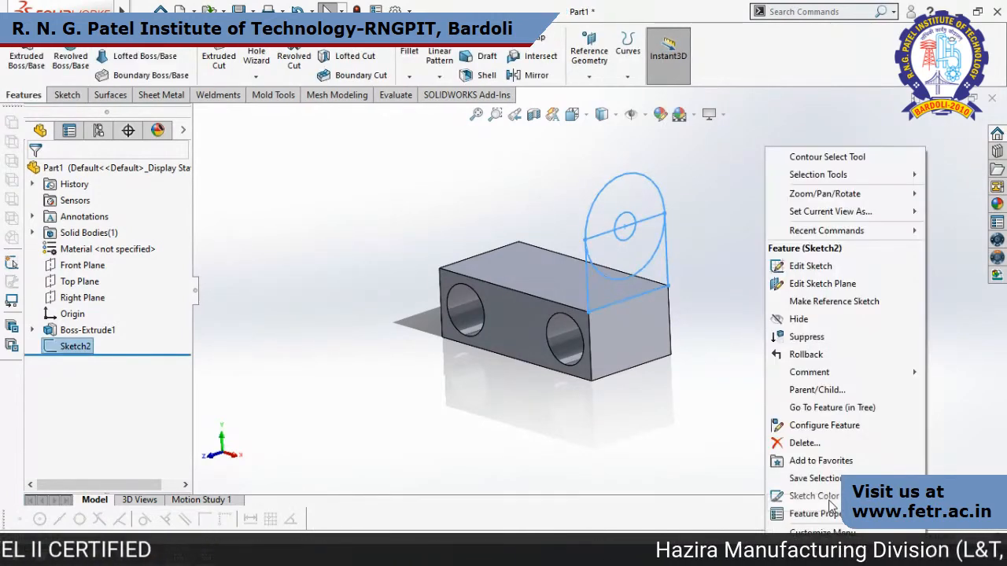
pyautogui.click(823, 158)
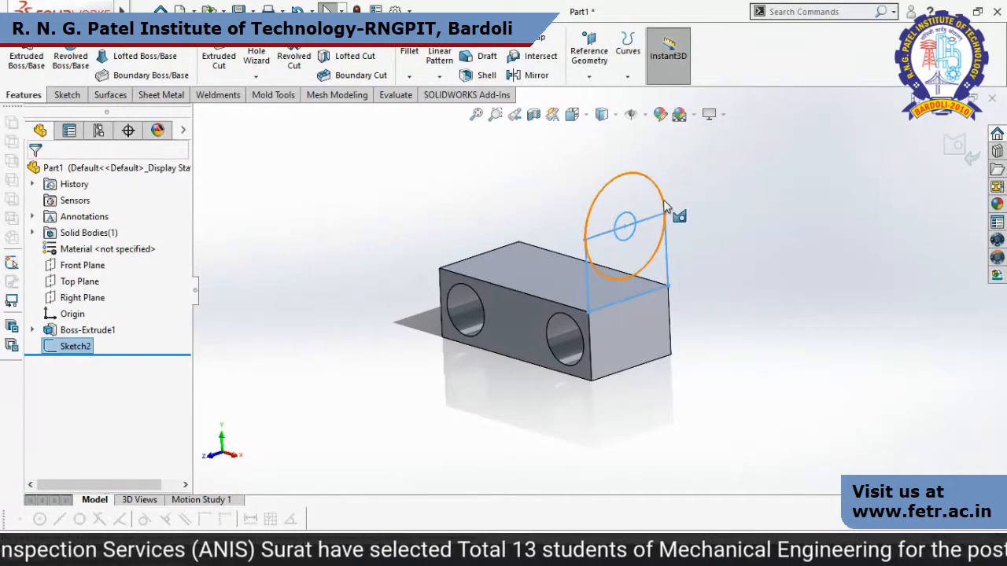
pyautogui.click(666, 255)
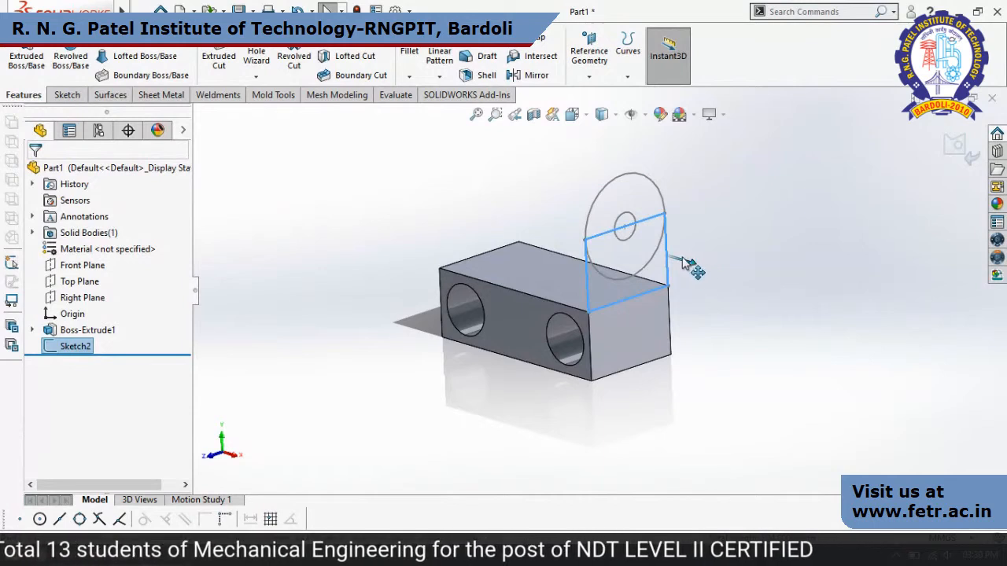
pyautogui.moveTo(655, 247)
pyautogui.mouseDown()
pyautogui.moveTo(646, 232)
pyautogui.moveTo(641, 240)
pyautogui.moveTo(656, 233)
pyautogui.mouseUp()
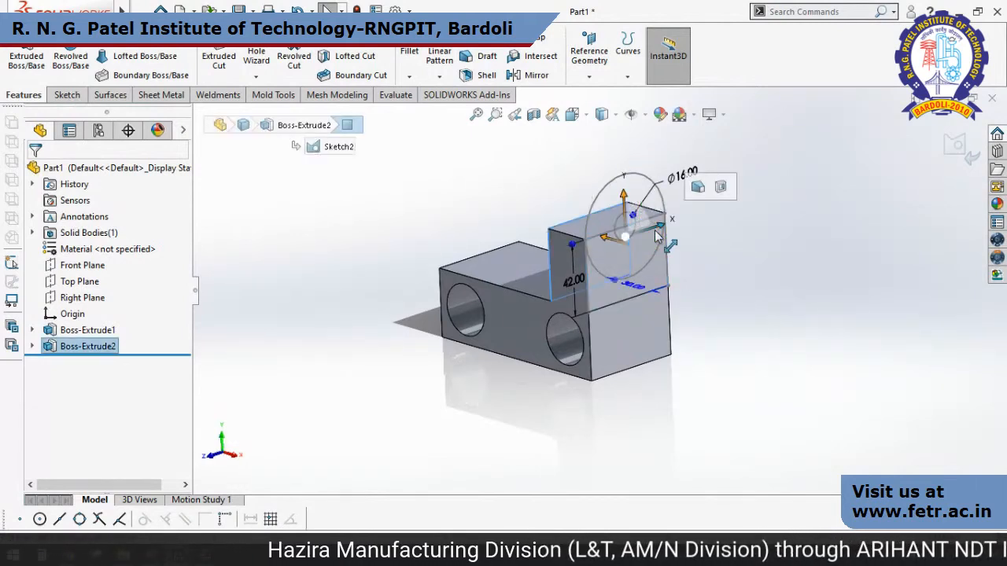
# Extrude the large circular contour inward over the block with Instant3D, extending it beyond the rectangular lug's inner face.
pyautogui.click(648, 177)
pyautogui.moveTo(668, 186); pyautogui.dragTo(626, 161)
pyautogui.moveTo(758, 353); pyautogui.dragTo(743, 336, button='middle')
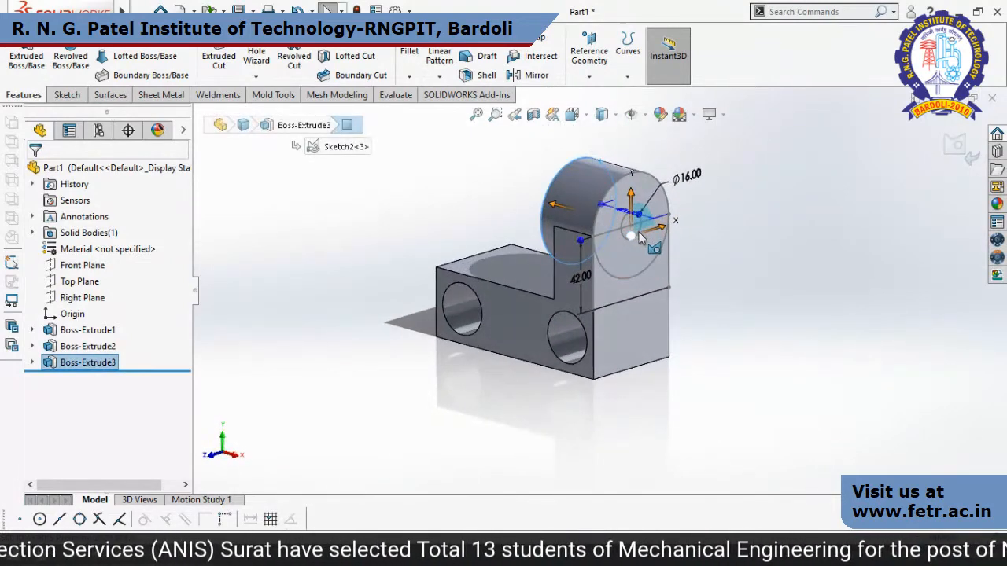
pyautogui.press('Escape')
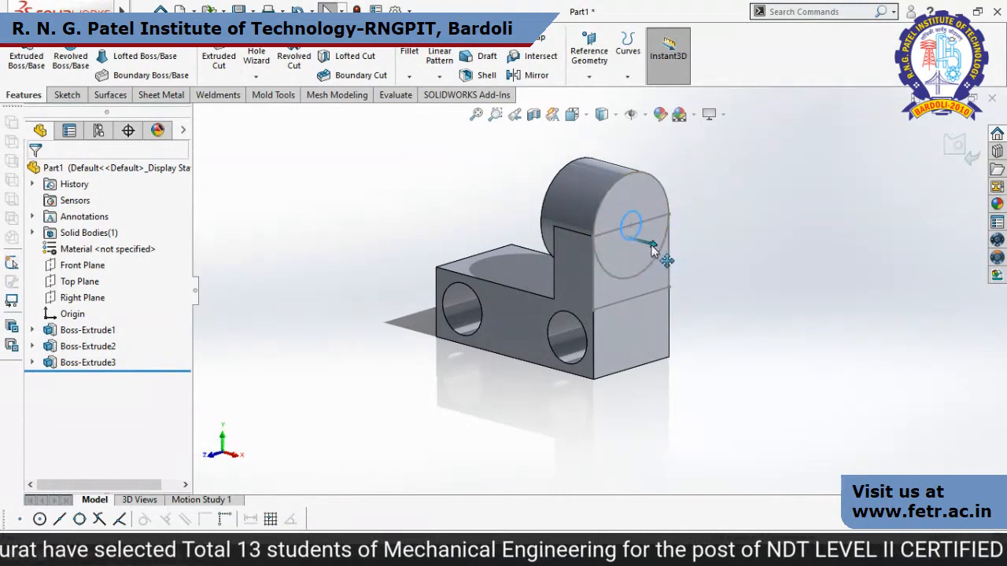
# Pull the small inner circle contour through the rounded lug with Instant3D to cut a through hole, and end contour selection.
pyautogui.moveTo(654, 245)
pyautogui.mouseDown()
pyautogui.moveTo(741, 273)
pyautogui.moveTo(677, 236)
pyautogui.moveTo(446, 186)
pyautogui.mouseUp()
pyautogui.moveTo(838, 347); pyautogui.dragTo(731, 285, button='middle')
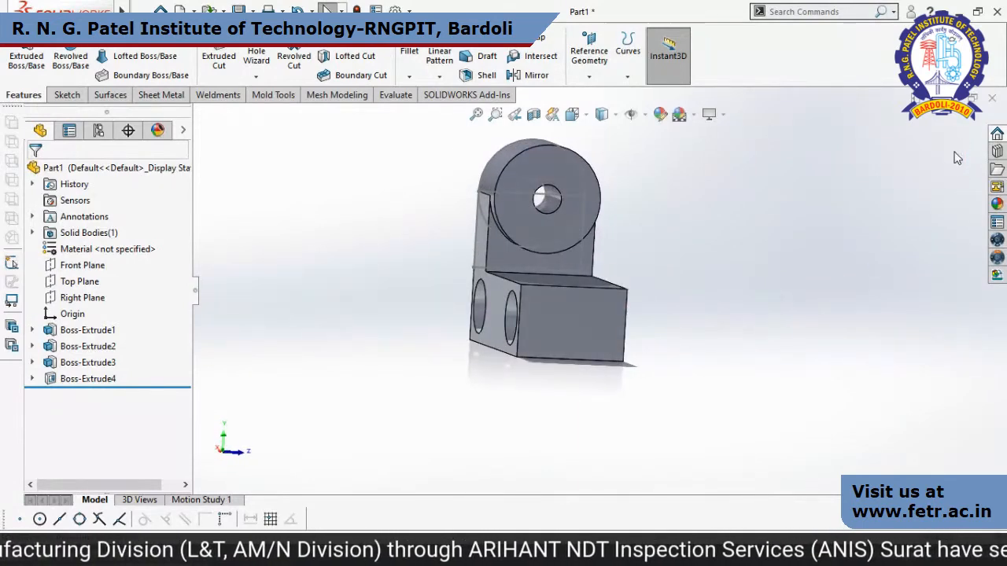
pyautogui.moveTo(799, 280); pyautogui.dragTo(598, 299, button='middle')
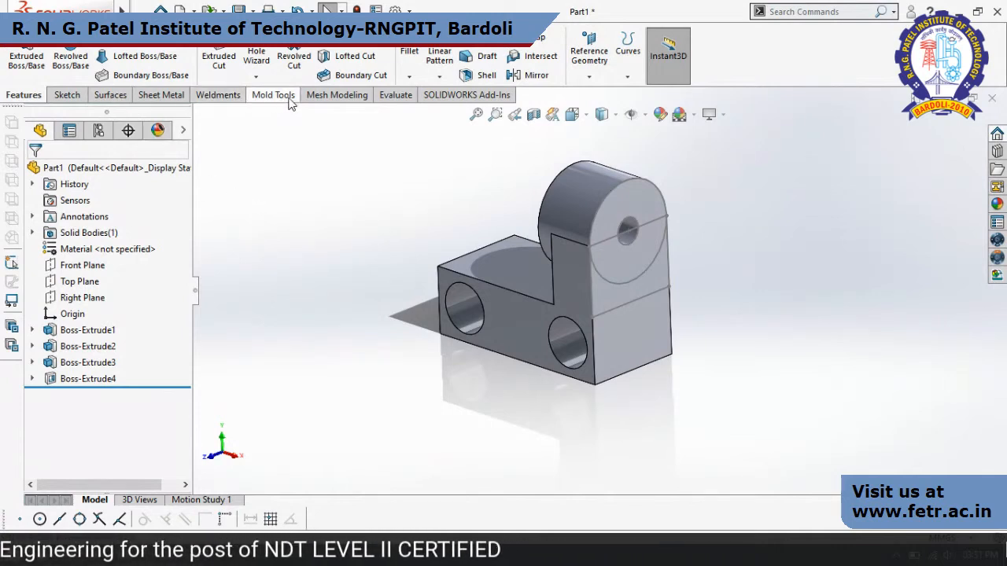
# Mirror the whole solid body about the Right Plane with Merge solids enabled.
pyautogui.click(439, 76)
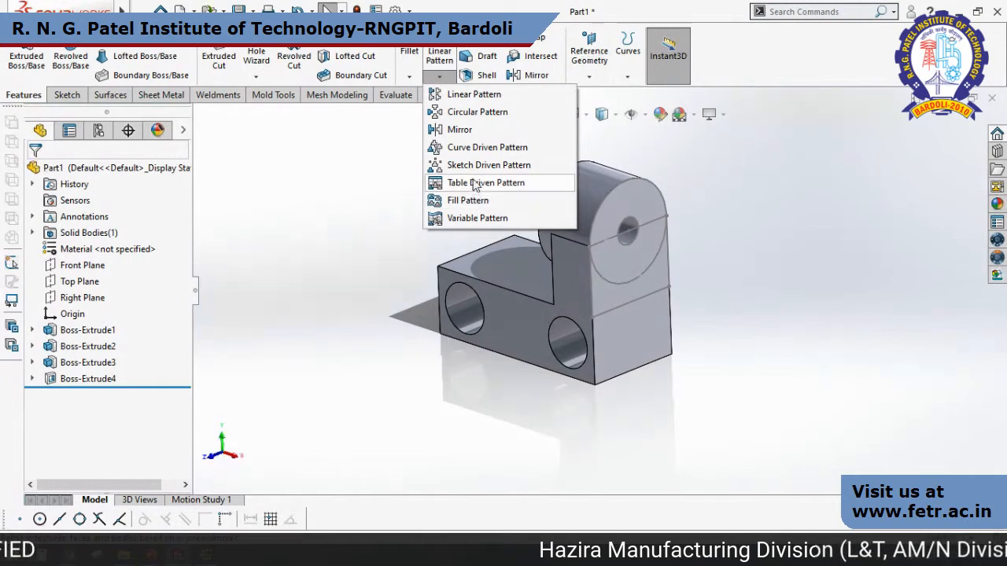
pyautogui.click(461, 129)
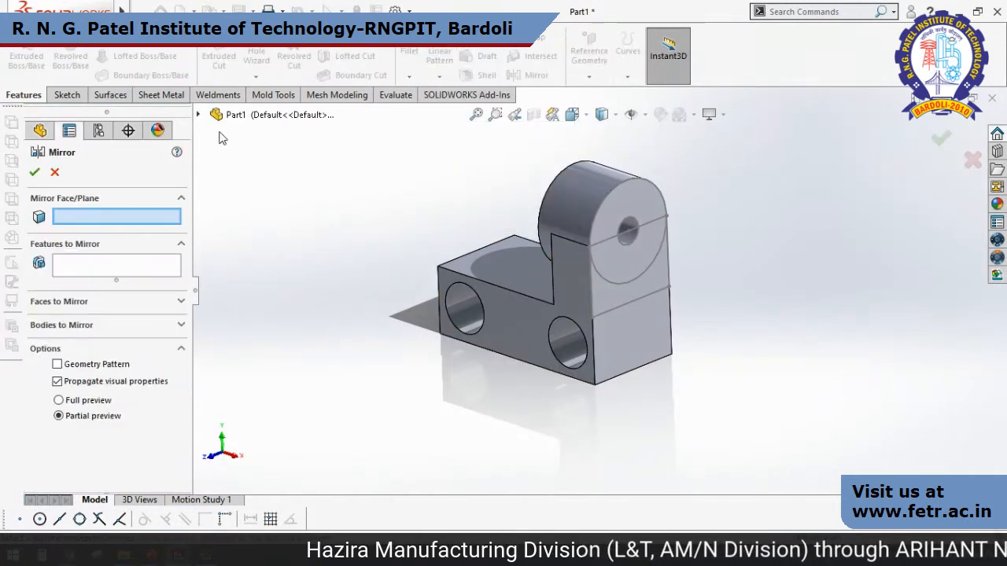
pyautogui.click(199, 115)
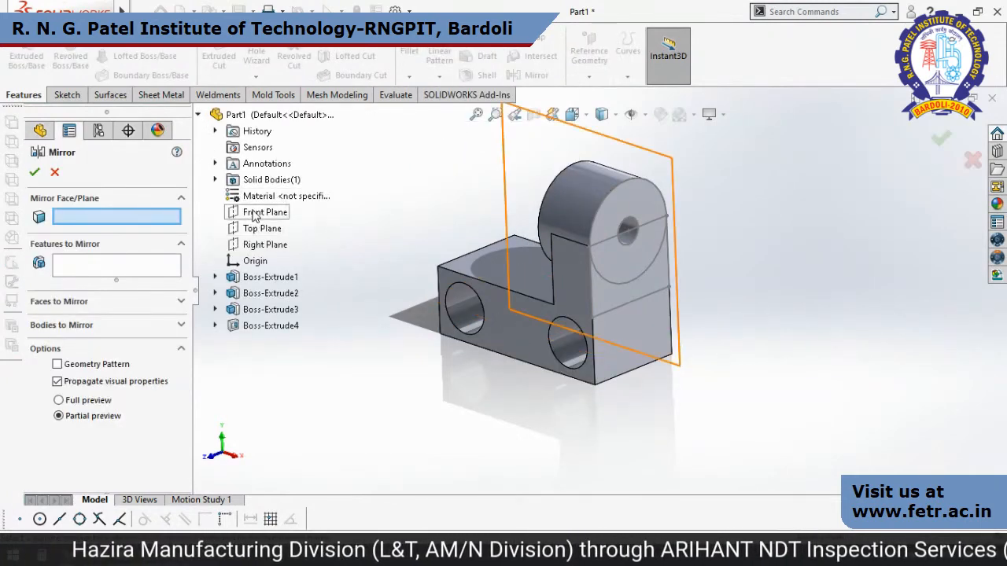
pyautogui.click(260, 244)
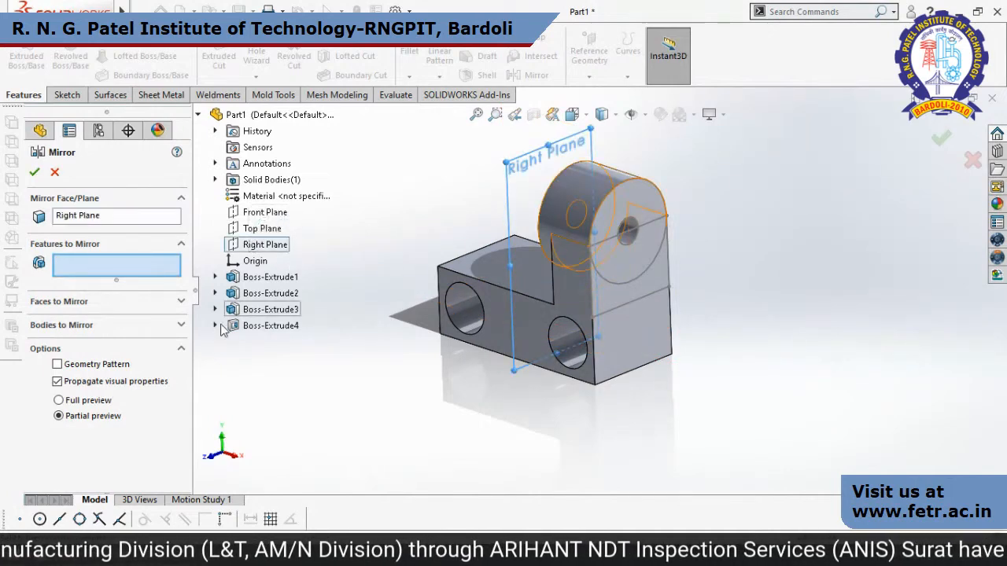
pyautogui.click(63, 325)
pyautogui.click(518, 274)
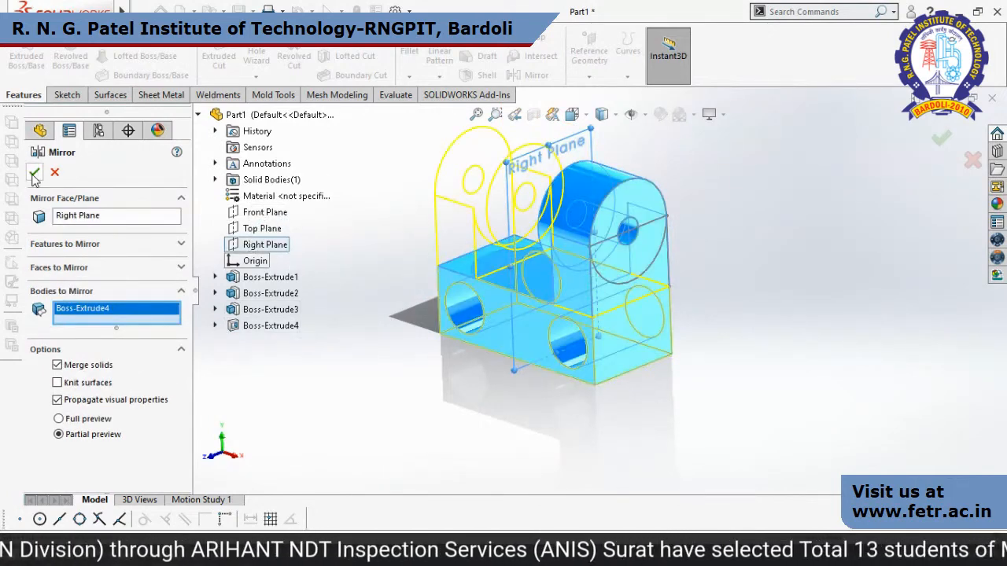
pyautogui.click(768, 339)
pyautogui.moveTo(768, 339); pyautogui.dragTo(711, 334, button='middle')
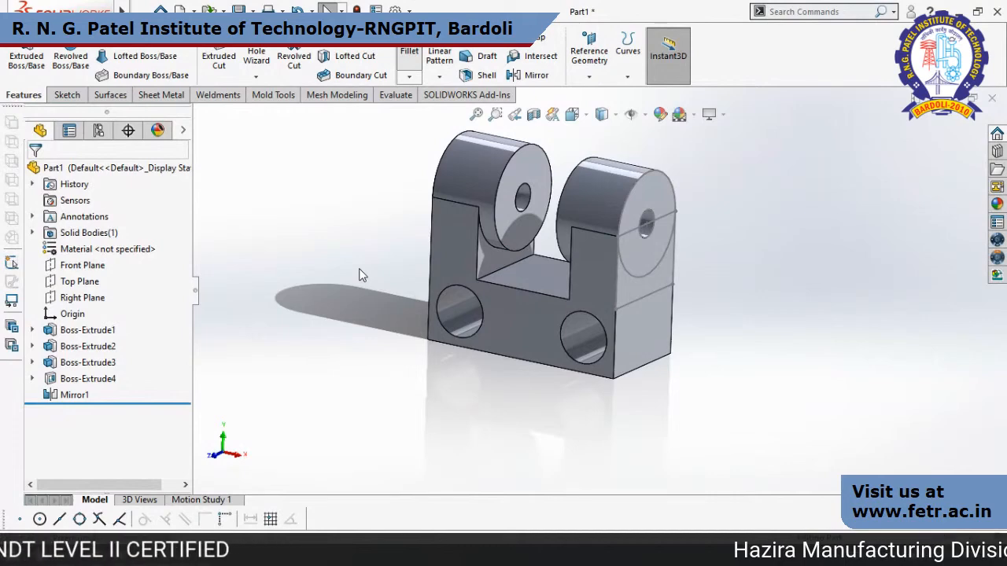
# Use FilletXpert to fillet the edges connected to the block's upper front edge between the lugs with a 5 mm radius.
pyautogui.click(129, 193)
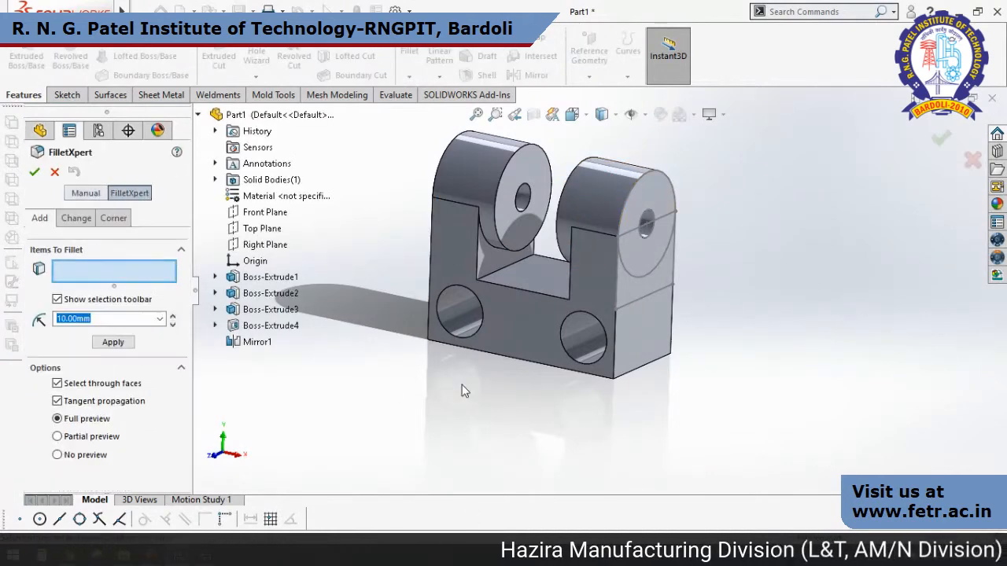
pyautogui.click(529, 291)
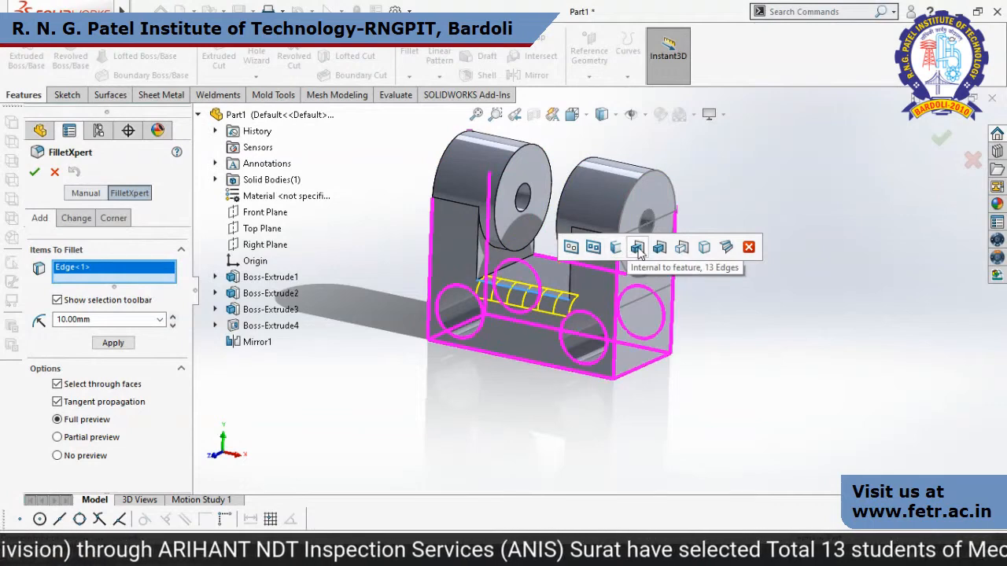
pyautogui.click(681, 248)
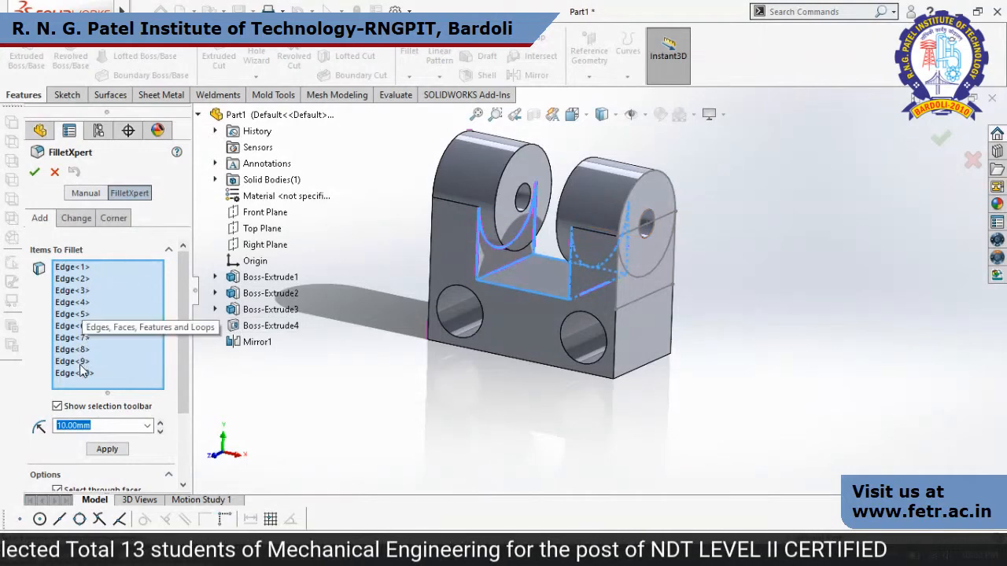
pyautogui.scroll(-3, 180, 303)
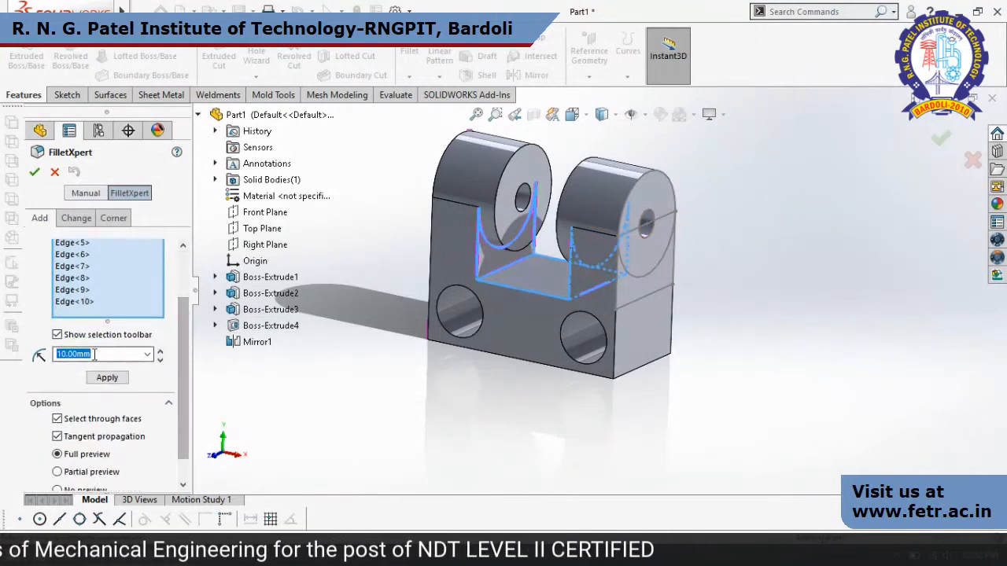
pyautogui.write('5')
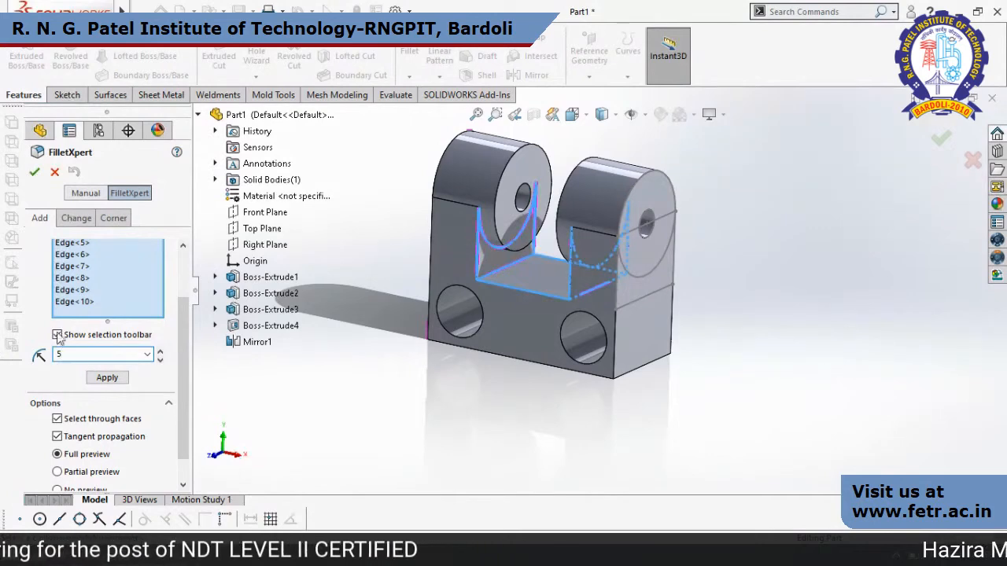
pyautogui.click(107, 377)
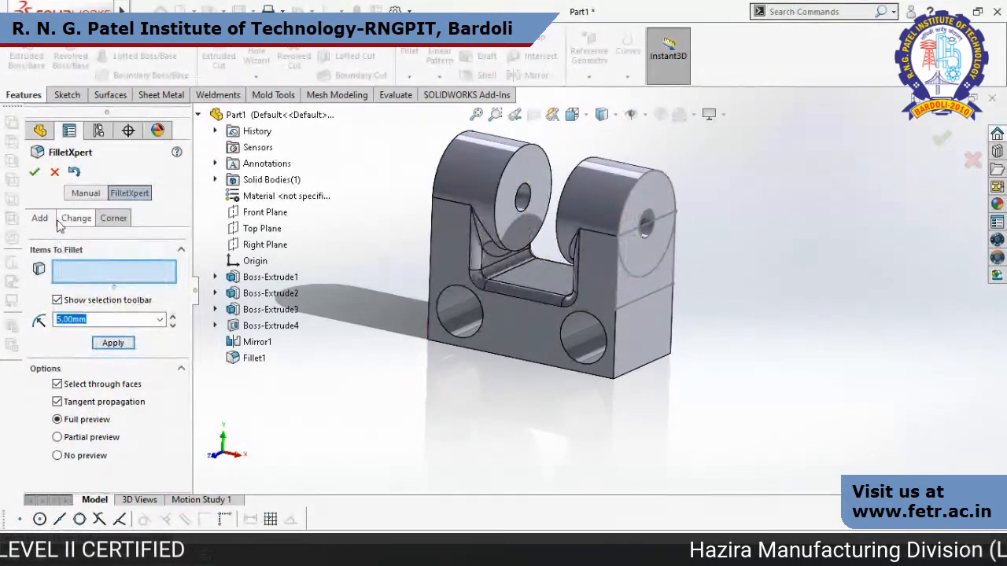
pyautogui.click(35, 173)
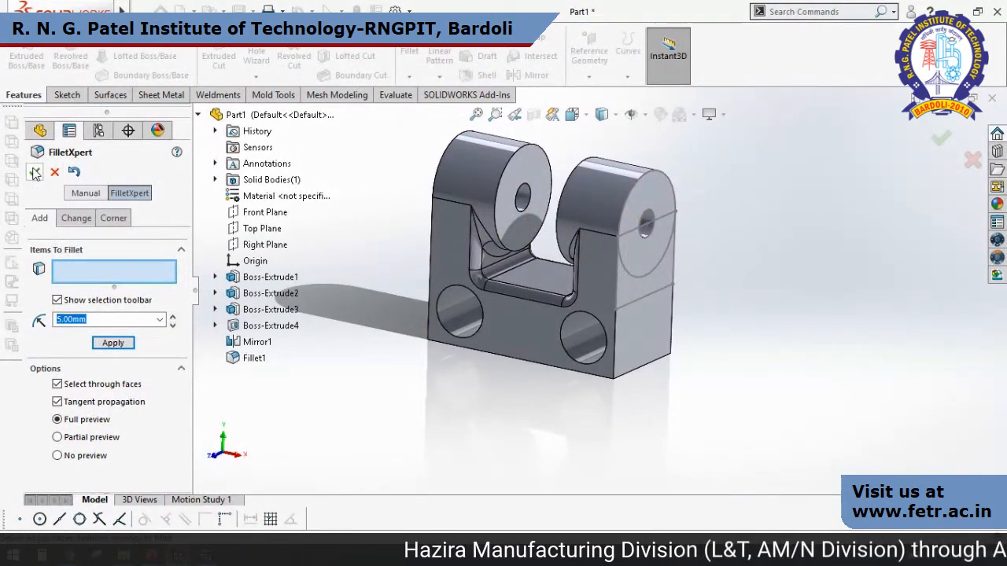
# Use FilletXpert to add a 2 mm fillet to the block's lower front edge and the outlines of both outer end faces.
pyautogui.click(522, 361)
pyautogui.click(671, 474)
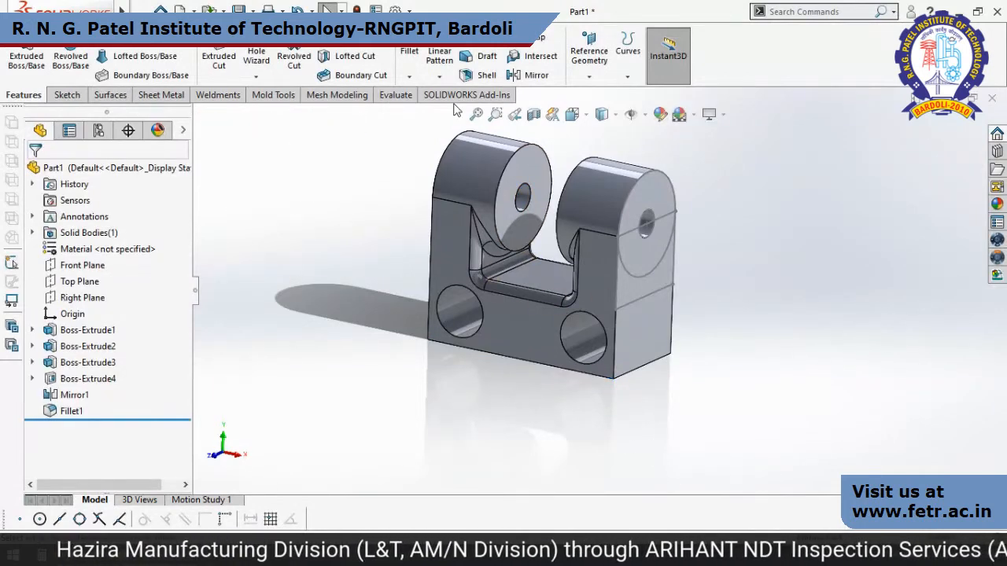
pyautogui.click(409, 53)
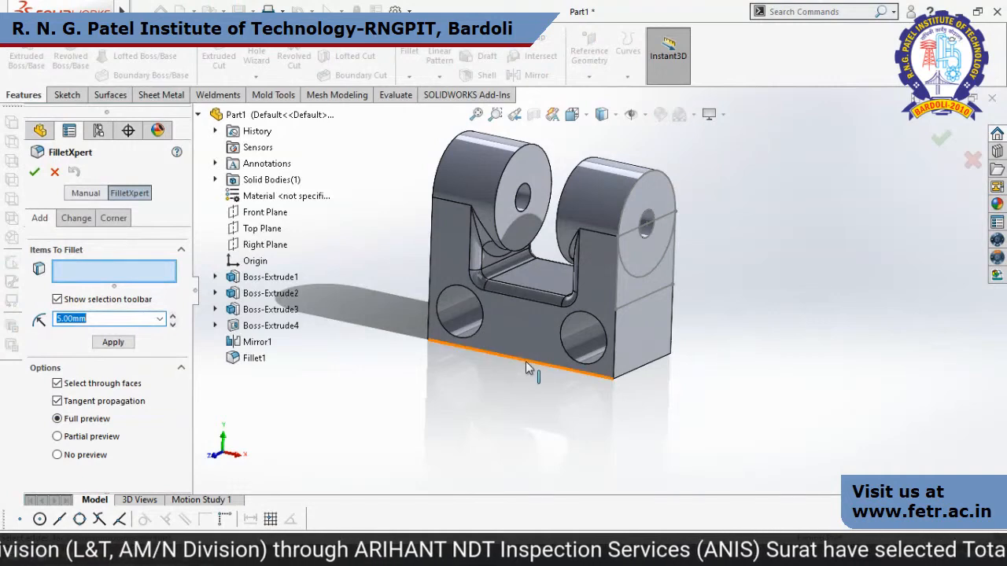
pyautogui.click(526, 362)
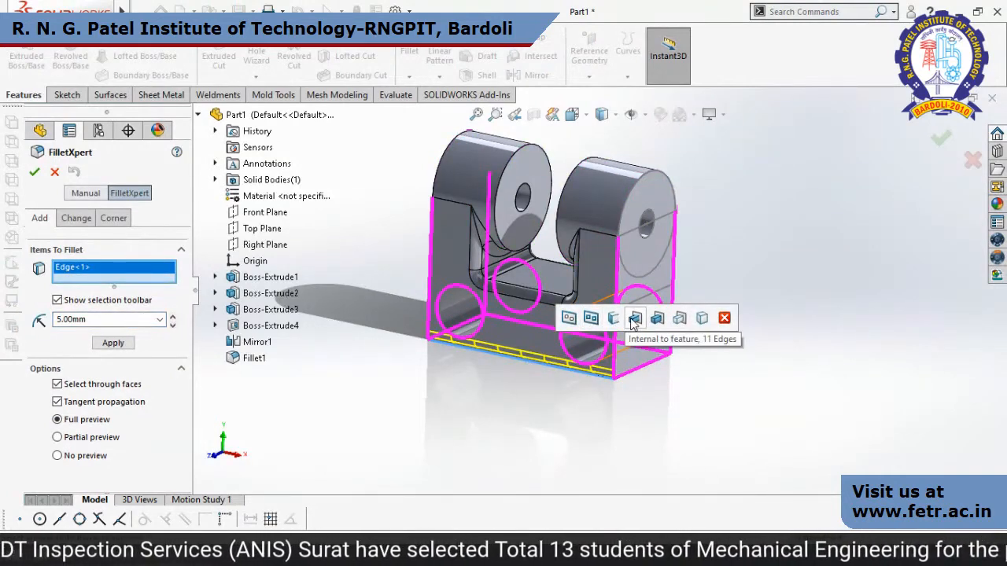
pyautogui.click(570, 318)
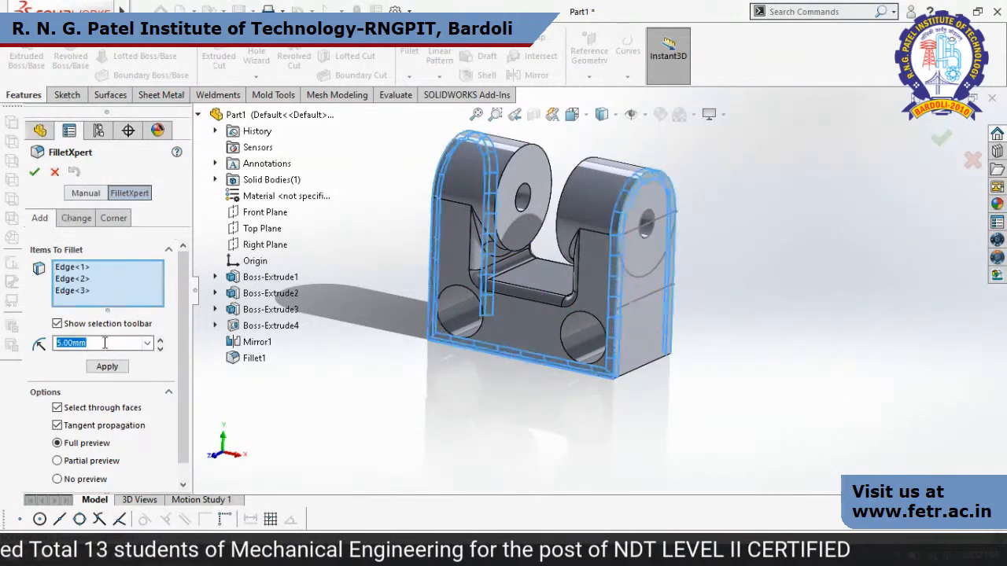
pyautogui.write('2')
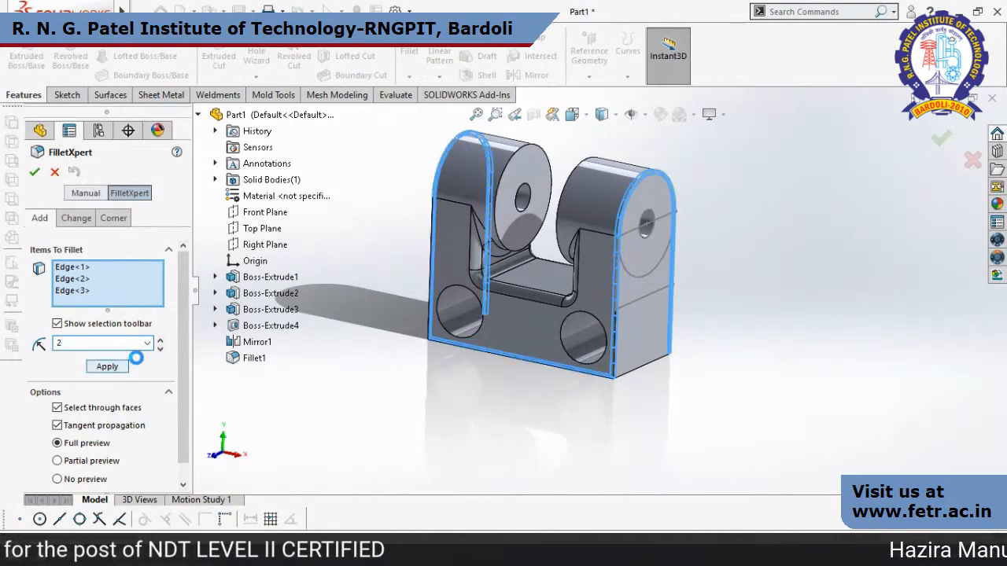
pyautogui.click(107, 366)
pyautogui.click(34, 172)
# Copy the 2 mm fillet from the block's lower front edge onto the front edge of the left hole.
pyautogui.scroll(-5, 472, 369)
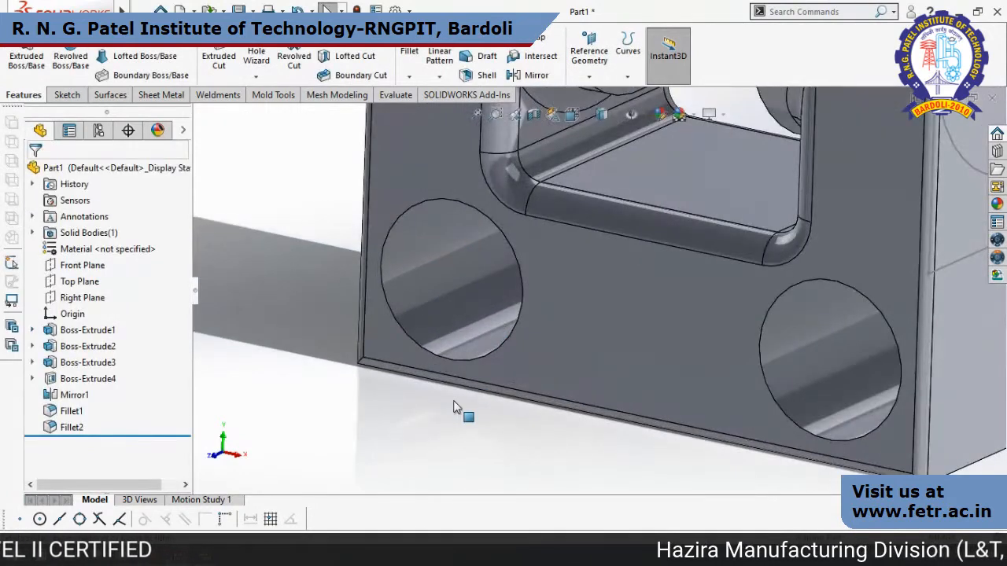
pyautogui.scroll(3, 468, 391)
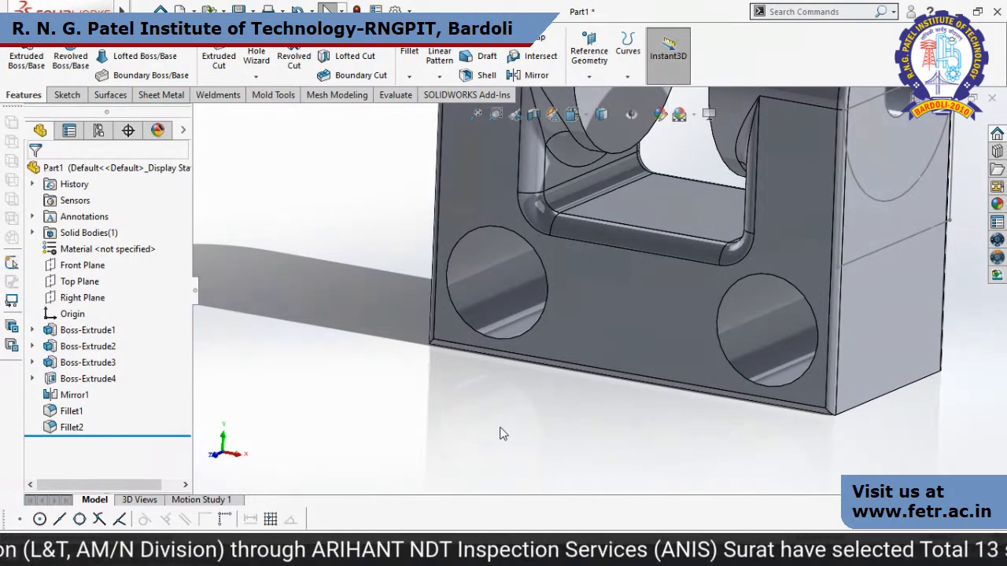
pyautogui.scroll(3, 503, 429)
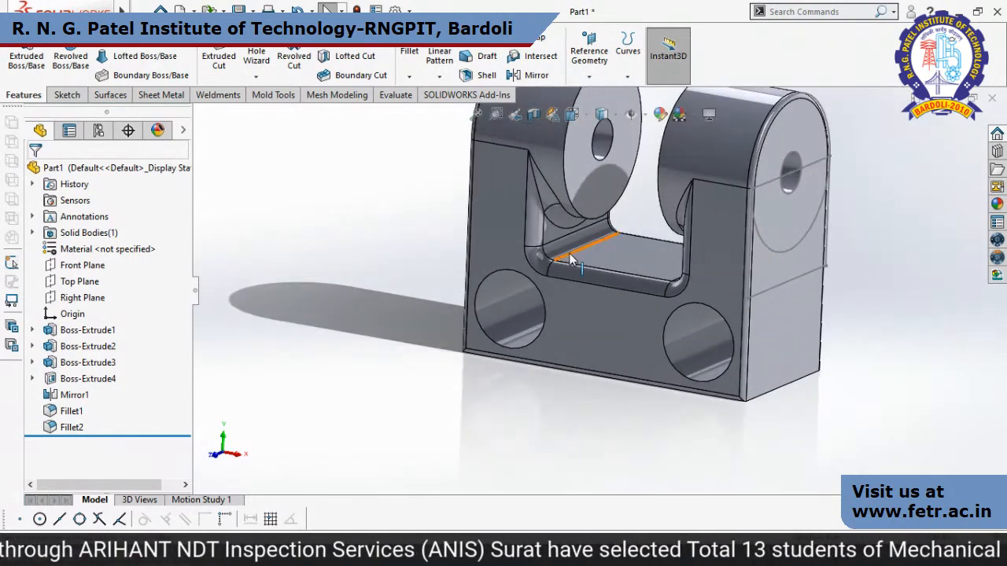
pyautogui.moveTo(534, 414); pyautogui.dragTo(485, 398, button='middle')
pyautogui.scroll(-3, 535, 363)
pyautogui.click(480, 366)
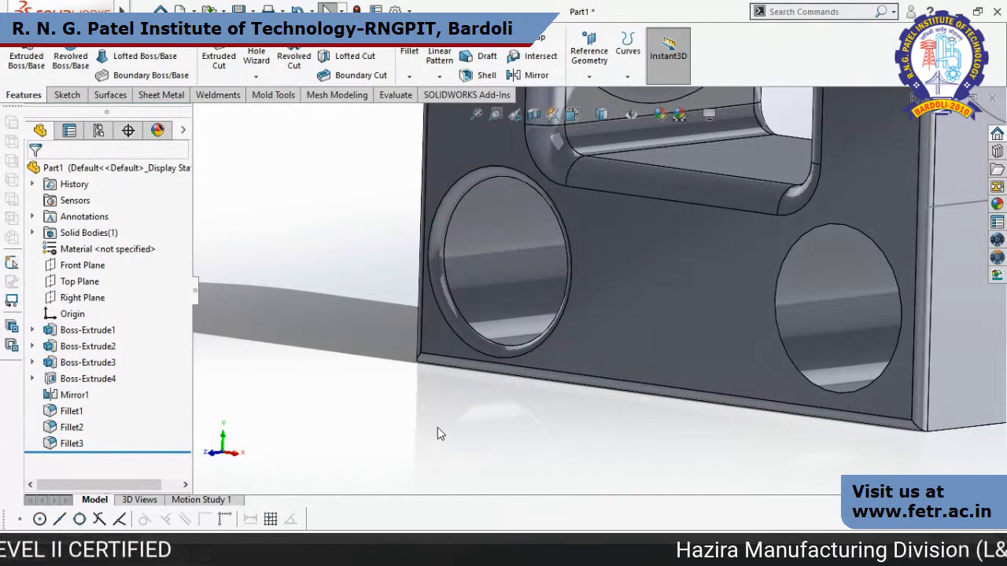
pyautogui.moveTo(440, 434); pyautogui.dragTo(549, 442, button='middle')
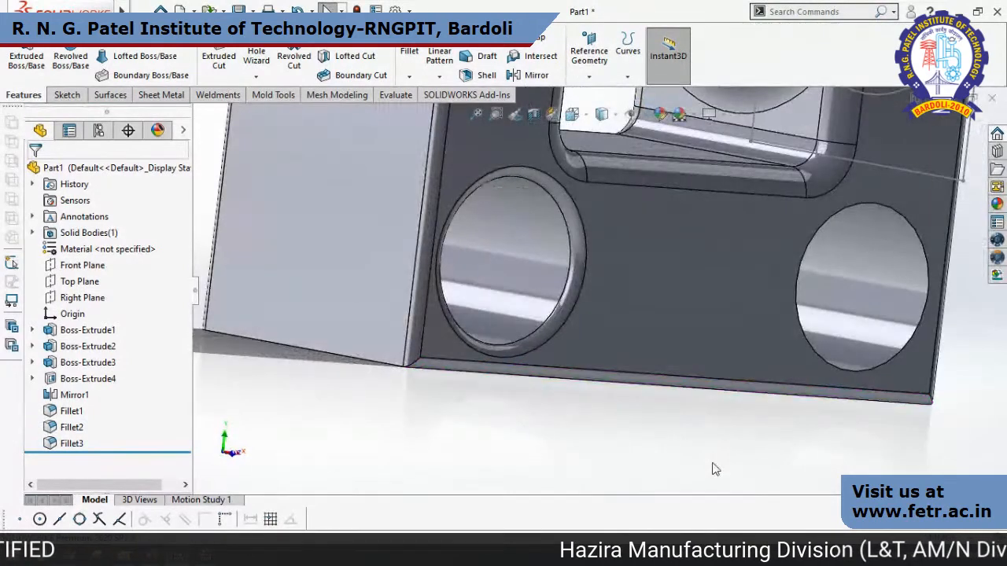
# Copy the lower front edge's 2 mm fillet onto the front edge of the right hole.
pyautogui.click(839, 398)
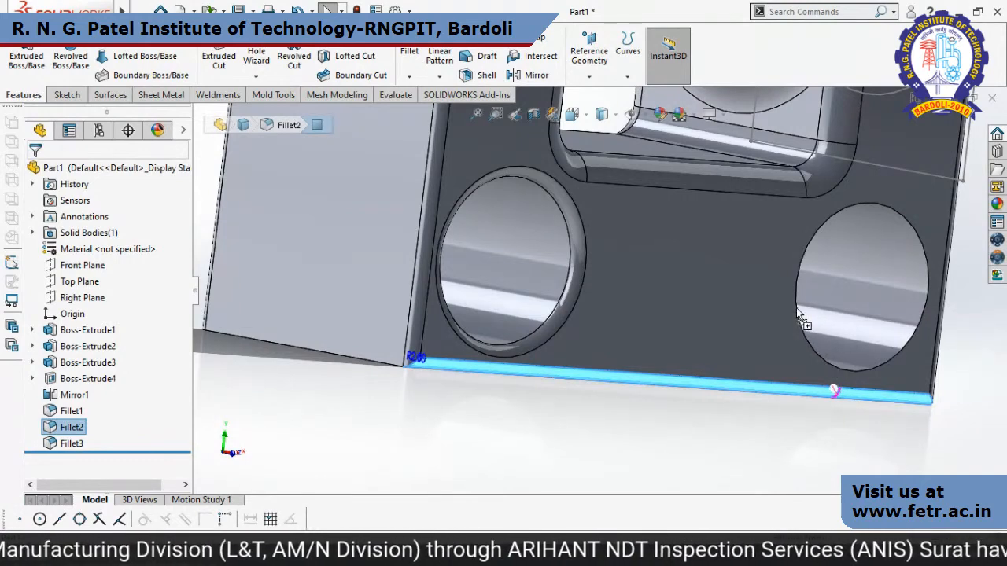
pyautogui.keyDown('ctrl'); pyautogui.moveTo(798, 315); pyautogui.dragTo(798, 314); pyautogui.keyUp('ctrl')
pyautogui.click(741, 473)
pyautogui.moveTo(769, 476); pyautogui.dragTo(685, 478, button='middle')
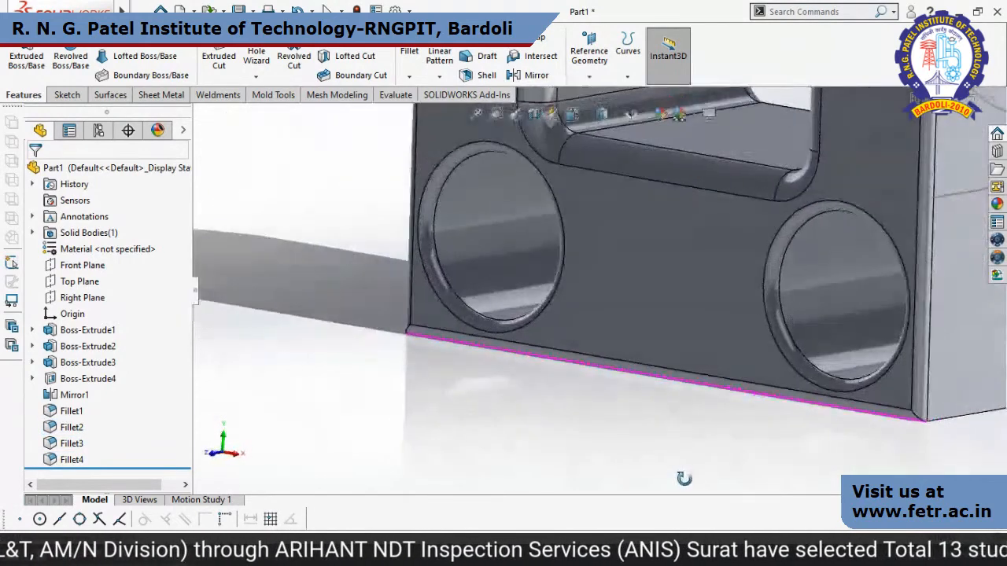
pyautogui.scroll(6, 717, 417)
pyautogui.moveTo(717, 418); pyautogui.dragTo(528, 414, button='middle')
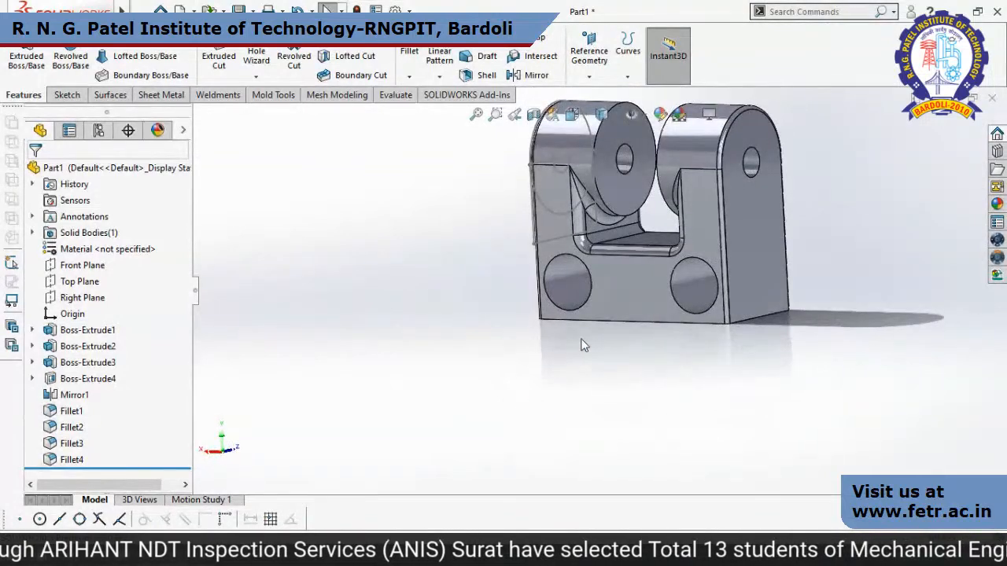
# Move the Fillet2 fillet from the block's vertical rear edge onto the rim of the adjacent hole on the rear face.
pyautogui.moveTo(584, 344); pyautogui.dragTo(640, 363, button='middle')
pyautogui.scroll(-4, 564, 289)
pyautogui.scroll(1, 576, 330)
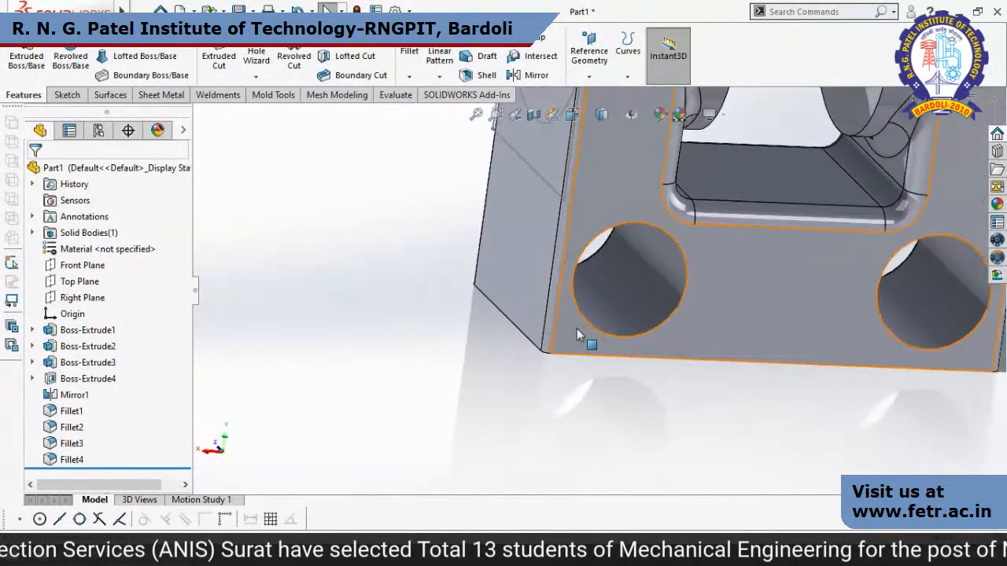
pyautogui.scroll(-2, 580, 283)
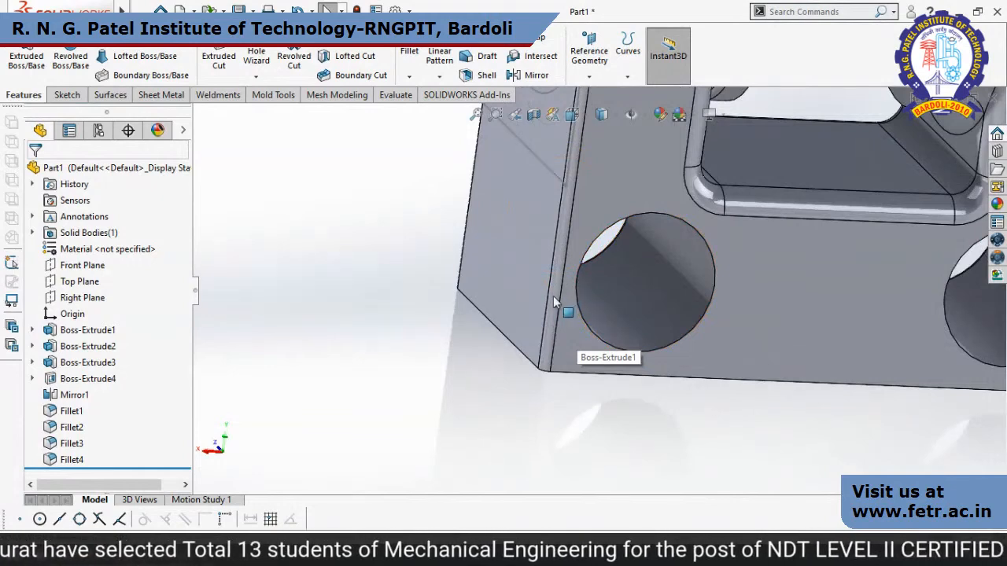
pyautogui.click(553, 299)
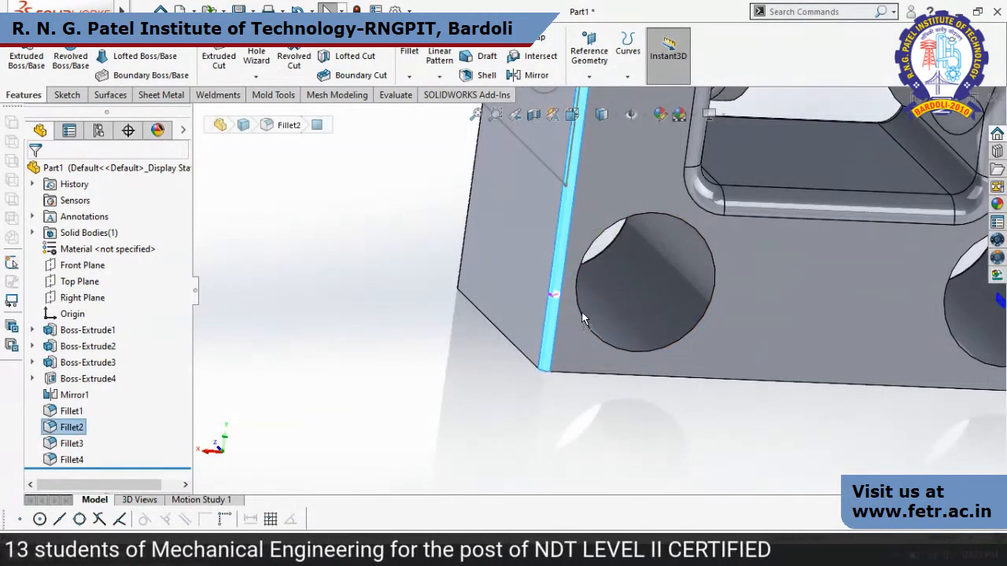
pyautogui.moveTo(583, 315); pyautogui.dragTo(583, 315)
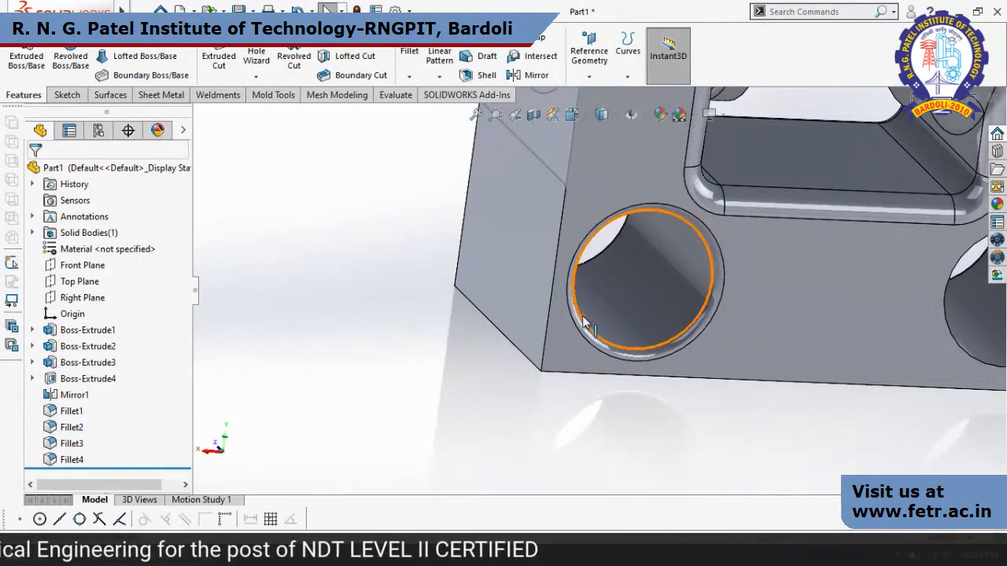
# Examine the fillets around the block's holes, slot and end faces from several sides.
pyautogui.scroll(2, 550, 458)
pyautogui.moveTo(569, 438); pyautogui.dragTo(683, 462, button='middle')
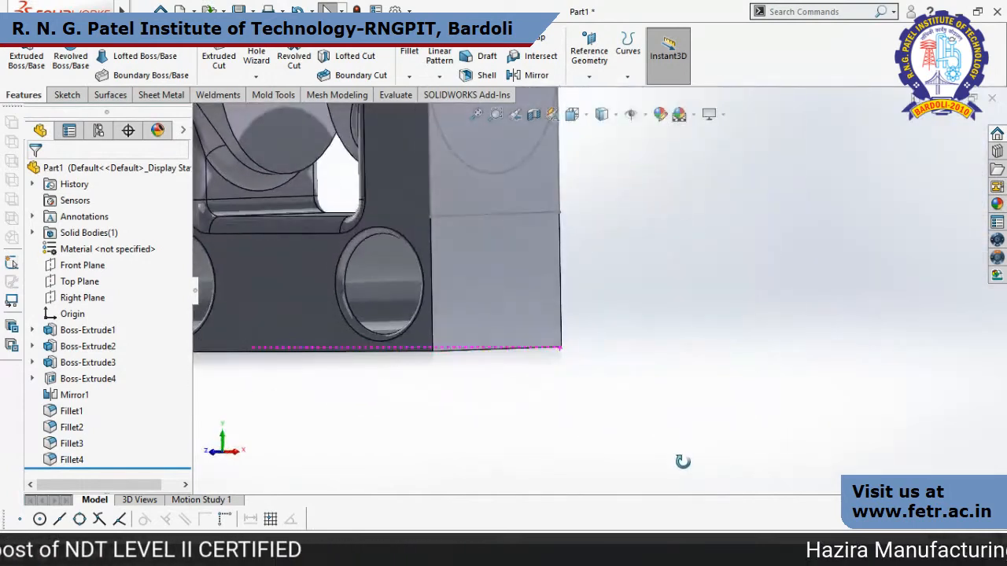
pyautogui.scroll(1, 544, 378)
pyautogui.scroll(2, 547, 384)
pyautogui.scroll(-2, 555, 352)
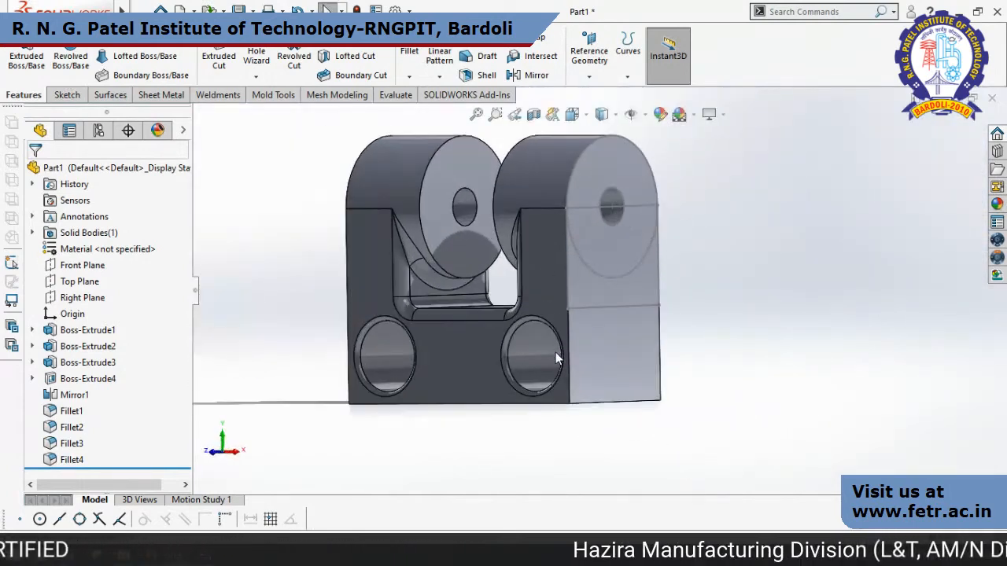
pyautogui.scroll(-2, 417, 340)
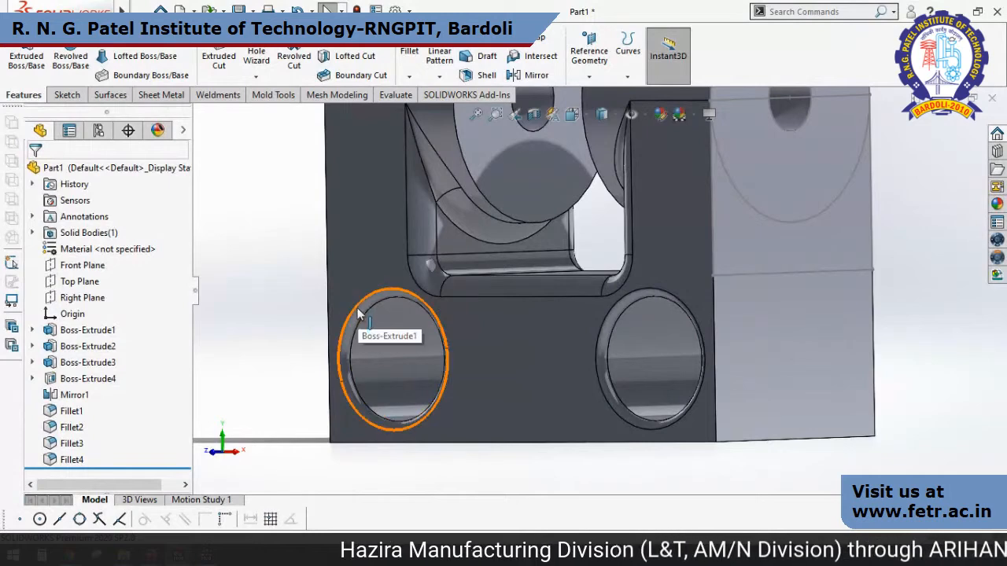
pyautogui.scroll(5, 818, 270)
pyautogui.moveTo(818, 270); pyautogui.dragTo(823, 289, button='middle')
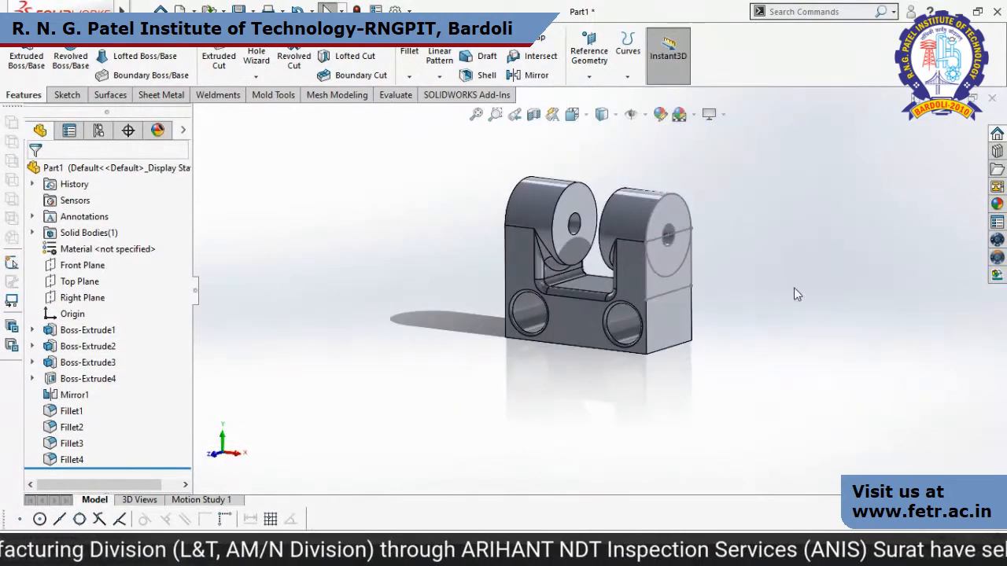
pyautogui.scroll(-2, 735, 291)
pyautogui.scroll(2, 491, 224)
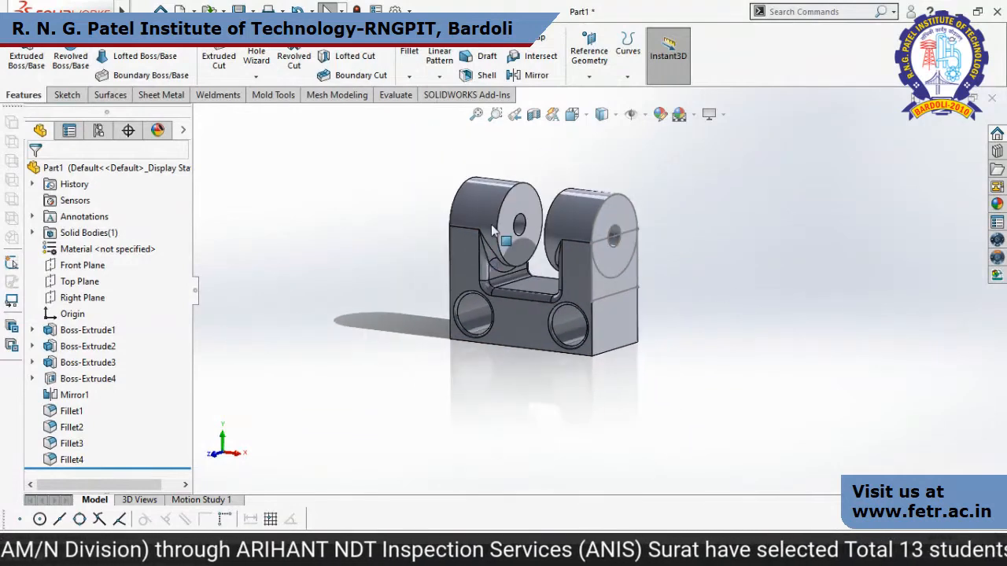
pyautogui.scroll(-1, 489, 225)
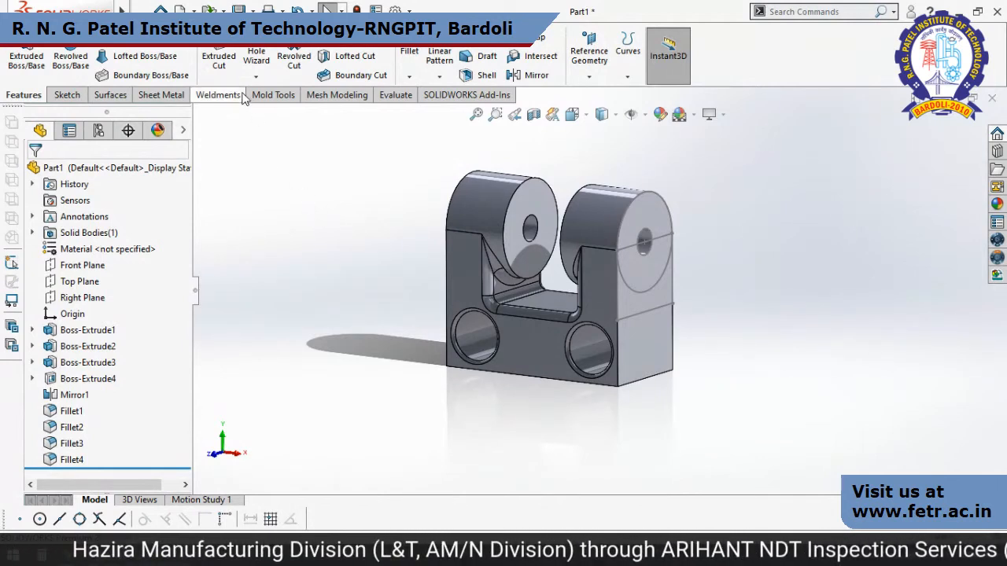
pyautogui.click(180, 8)
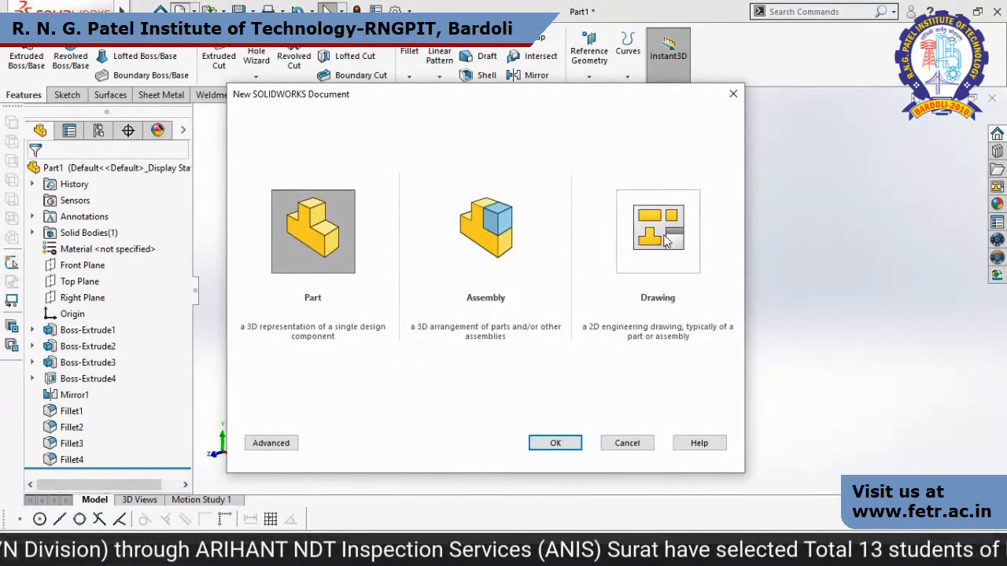
pyautogui.click(666, 241)
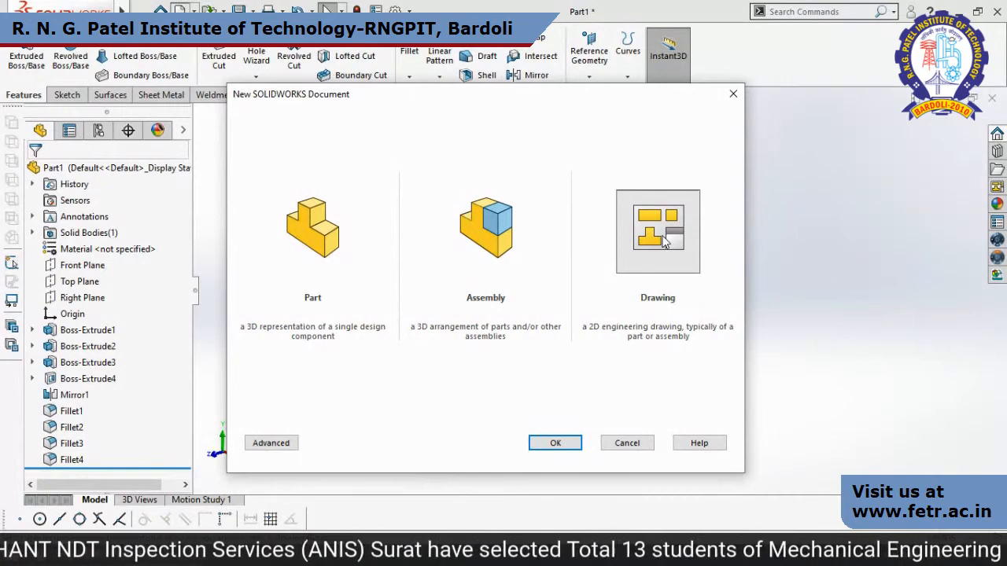
pyautogui.click(733, 94)
# Make a drawing from the part, saving the part to the Desktop as Part1.
pyautogui.click(194, 12)
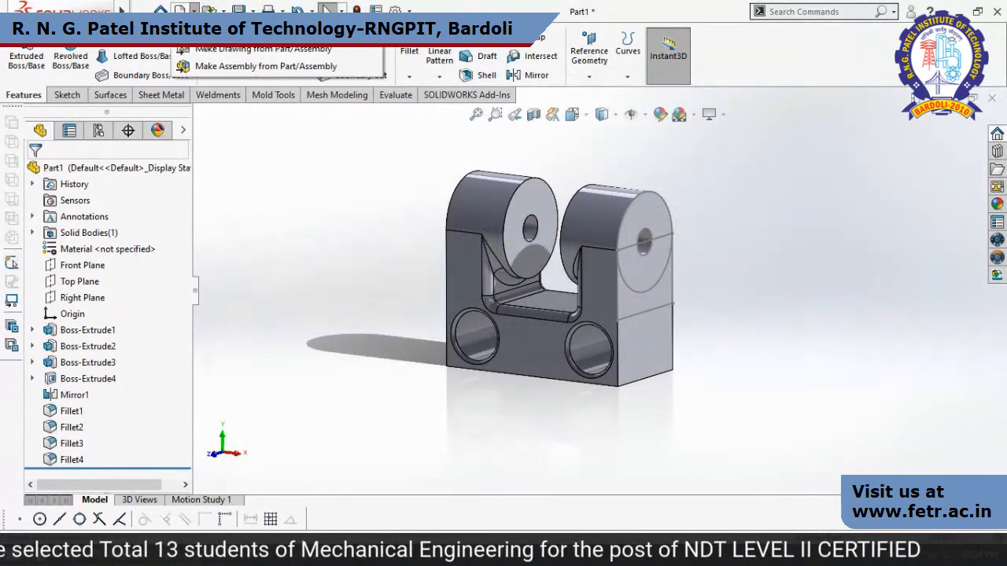
pyautogui.click(208, 55)
pyautogui.click(515, 293)
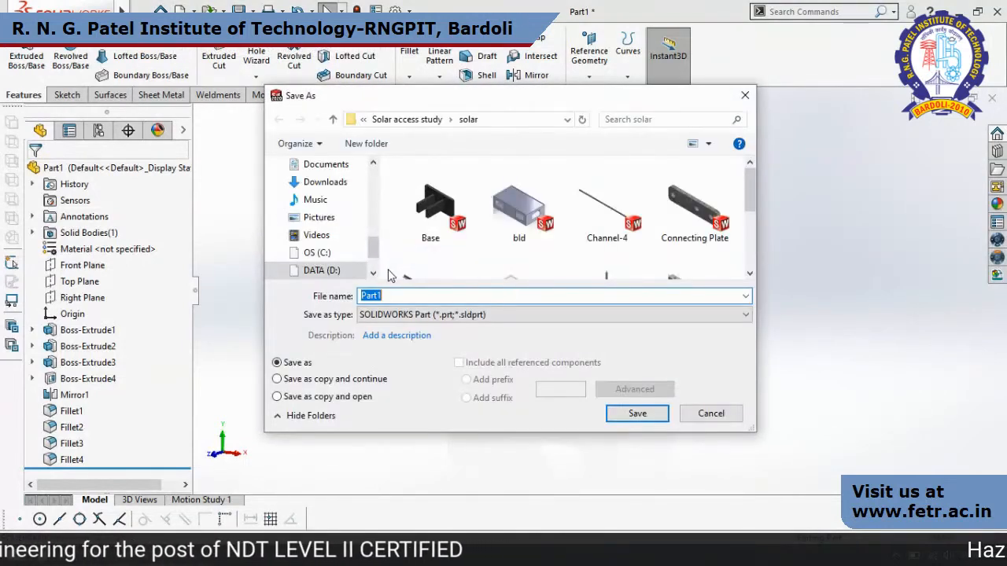
pyautogui.moveTo(375, 249)
pyautogui.mouseDown()
pyautogui.moveTo(375, 198)
pyautogui.moveTo(374, 236)
pyautogui.mouseUp()
pyautogui.click(323, 247)
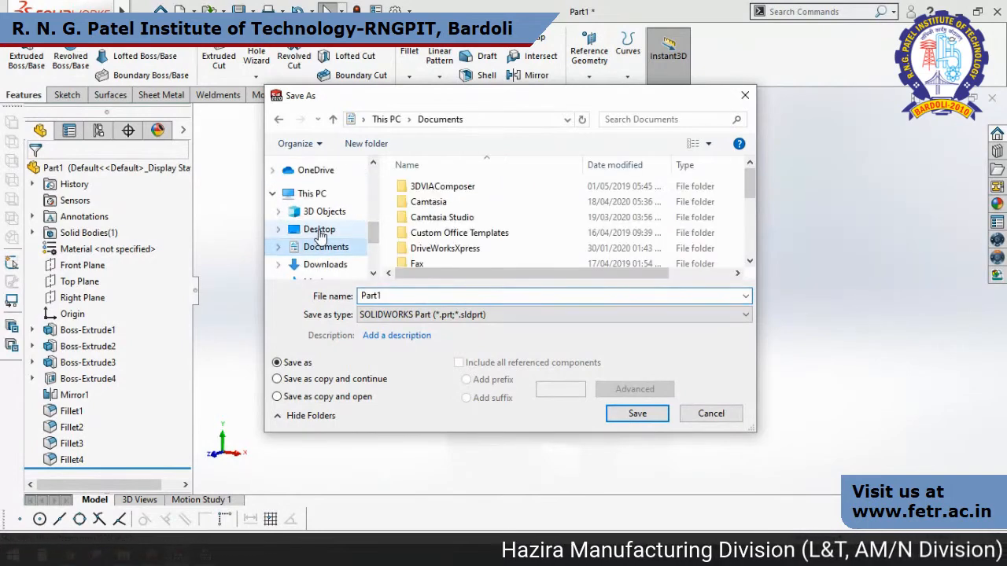
pyautogui.click(320, 229)
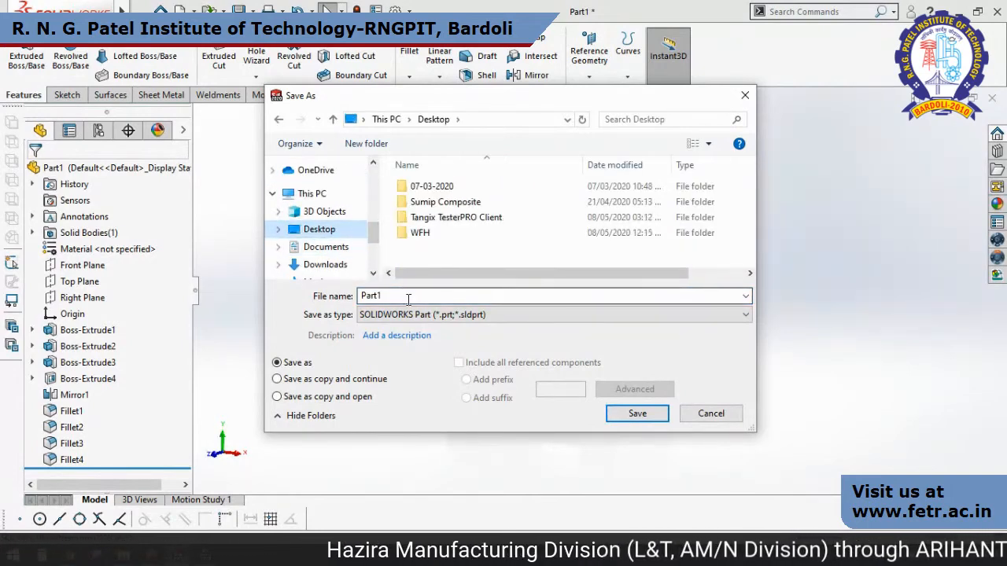
pyautogui.click(637, 413)
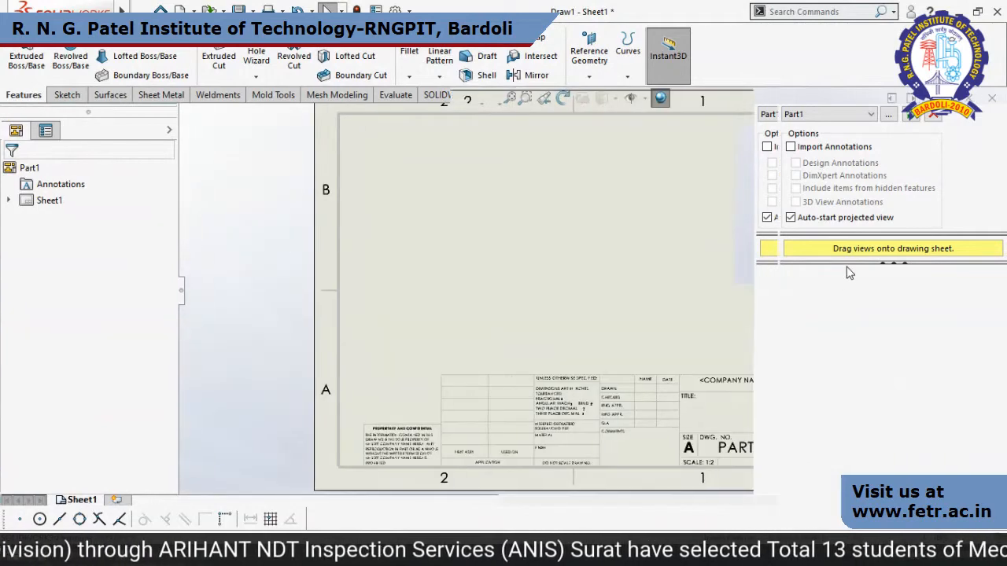
# Place the front view on the sheet's upper left area, with projected views below and to its right plus an isometric view.
pyautogui.moveTo(815, 306); pyautogui.dragTo(364, 227)
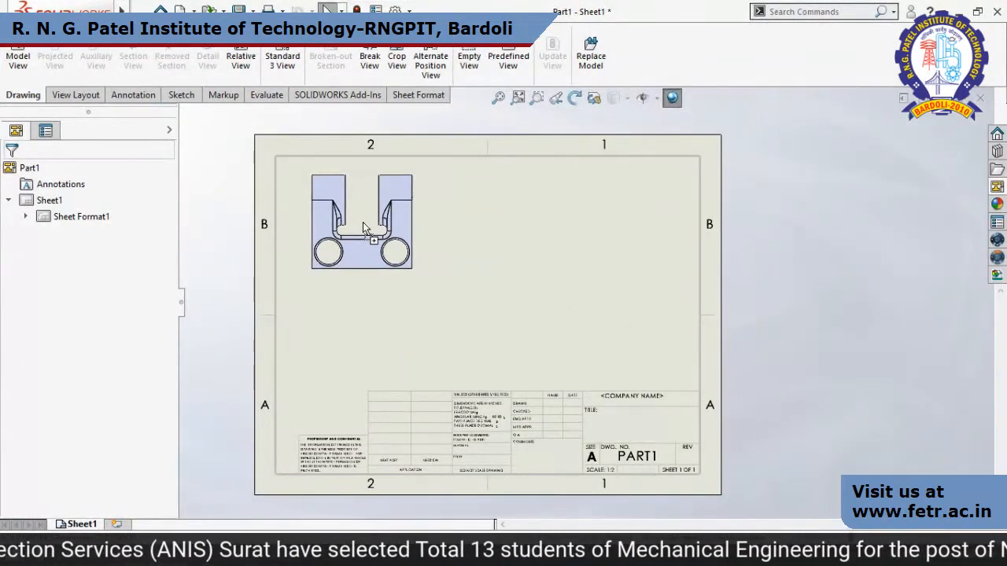
pyautogui.click(365, 346)
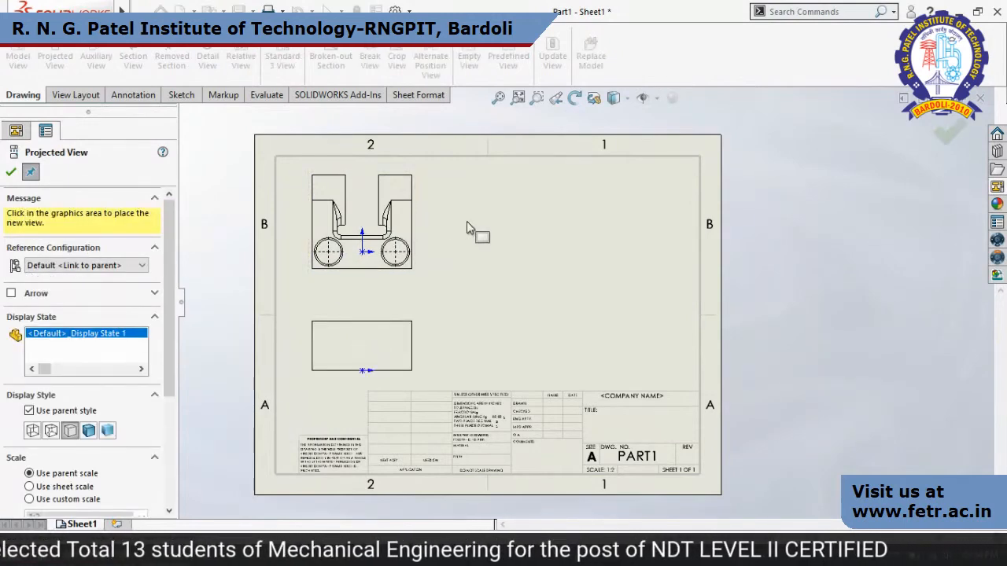
pyautogui.click(511, 223)
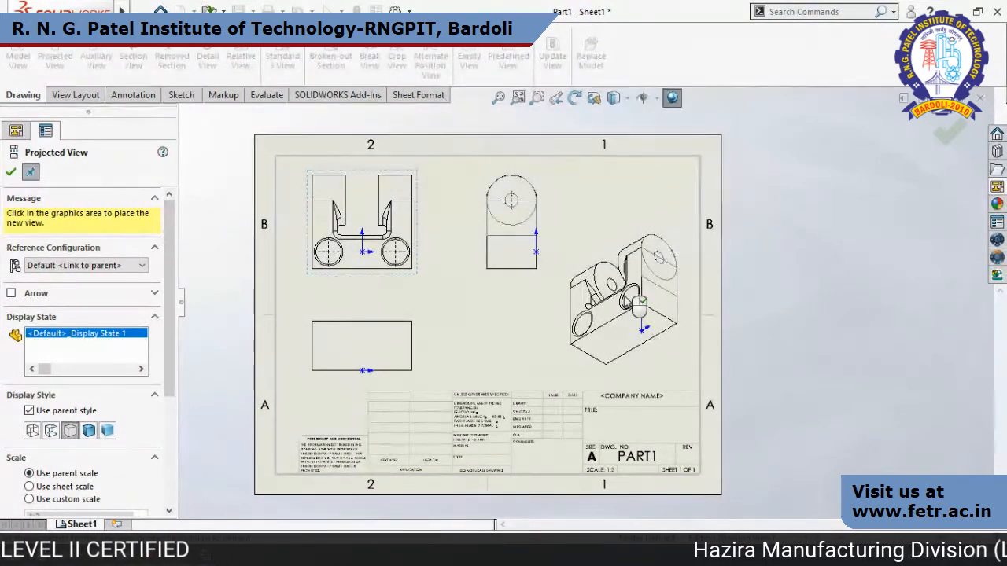
pyautogui.click(607, 284)
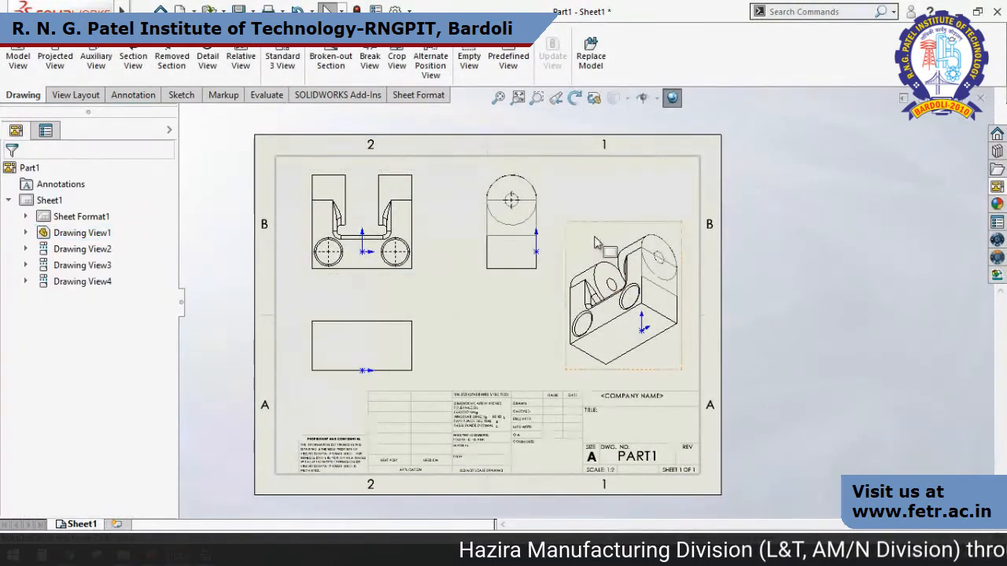
# Set the isometric view's display style to Shaded With Edges.
pyautogui.click(607, 250)
pyautogui.click(89, 382)
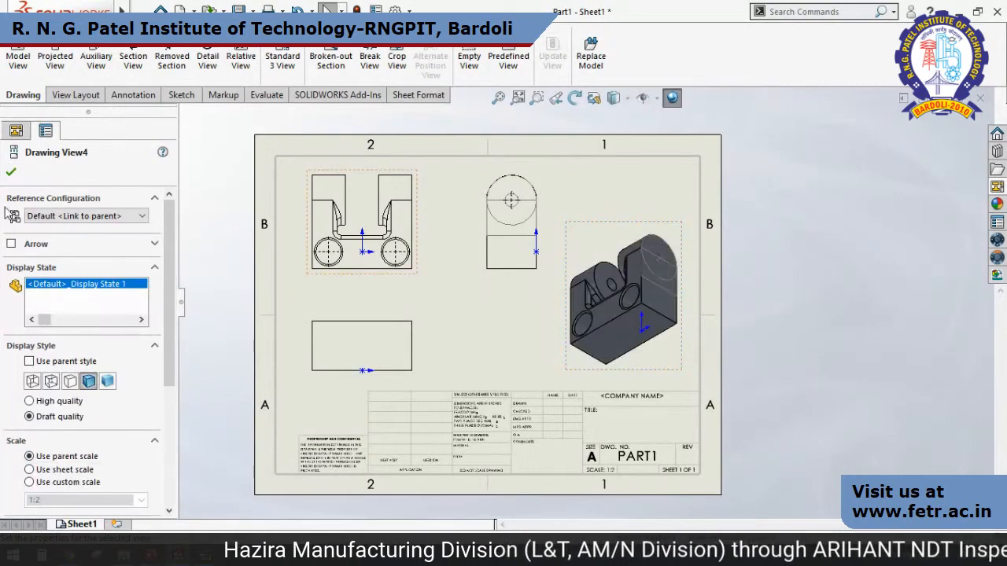
pyautogui.click(11, 171)
pyautogui.scroll(-1, 366, 230)
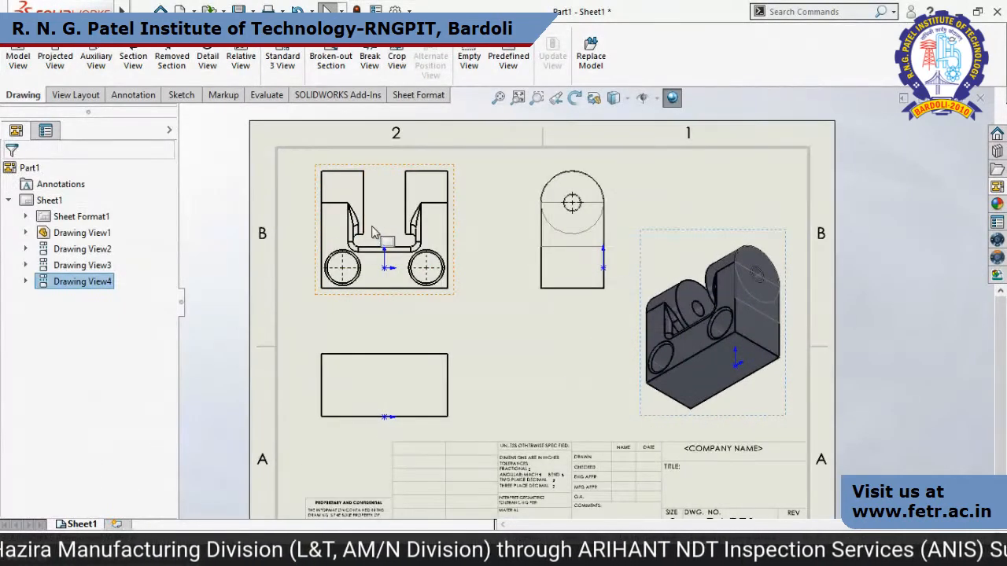
pyautogui.scroll(1, 344, 236)
pyautogui.click(344, 236)
pyautogui.scroll(-1, 417, 240)
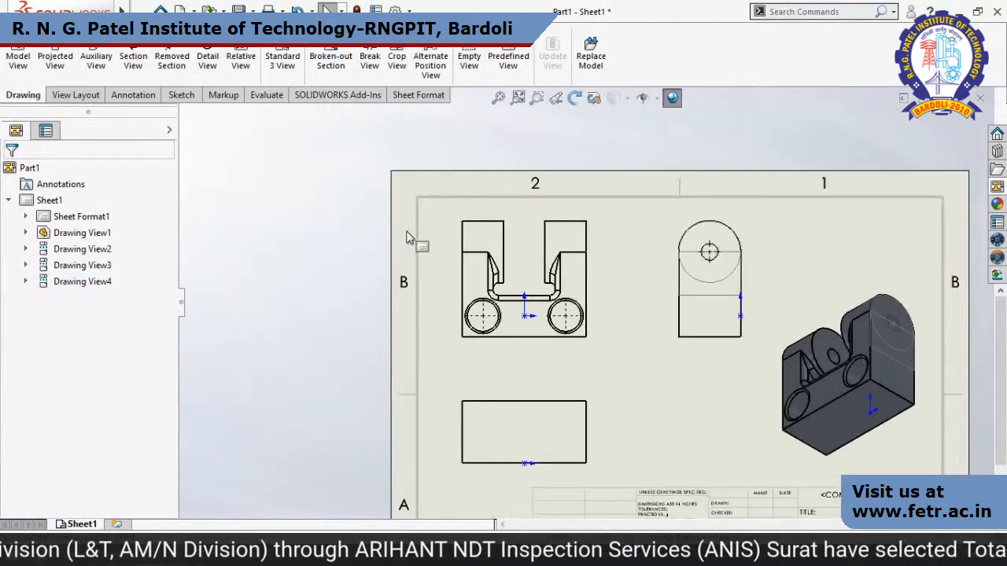
pyautogui.scroll(-1, 591, 325)
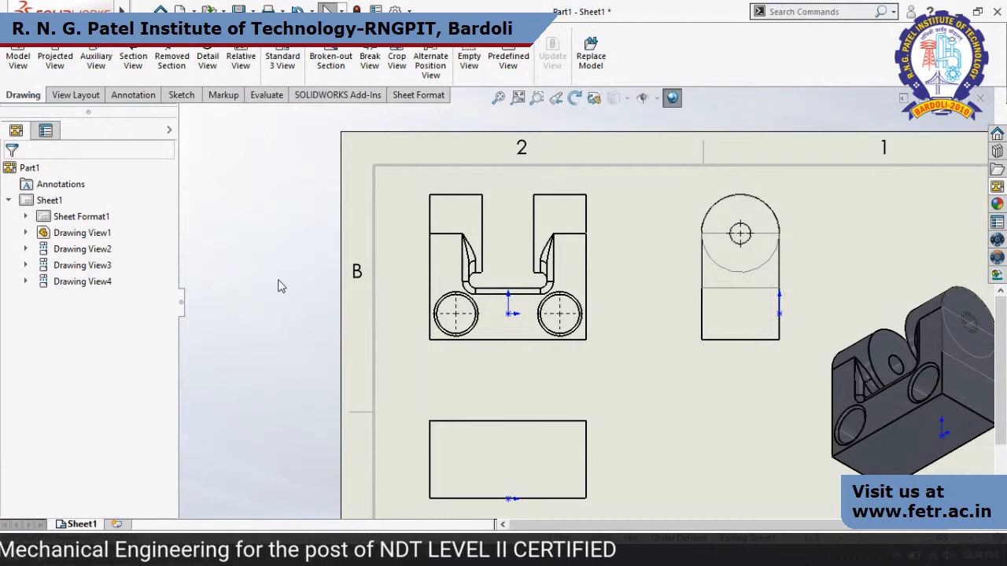
pyautogui.click(132, 97)
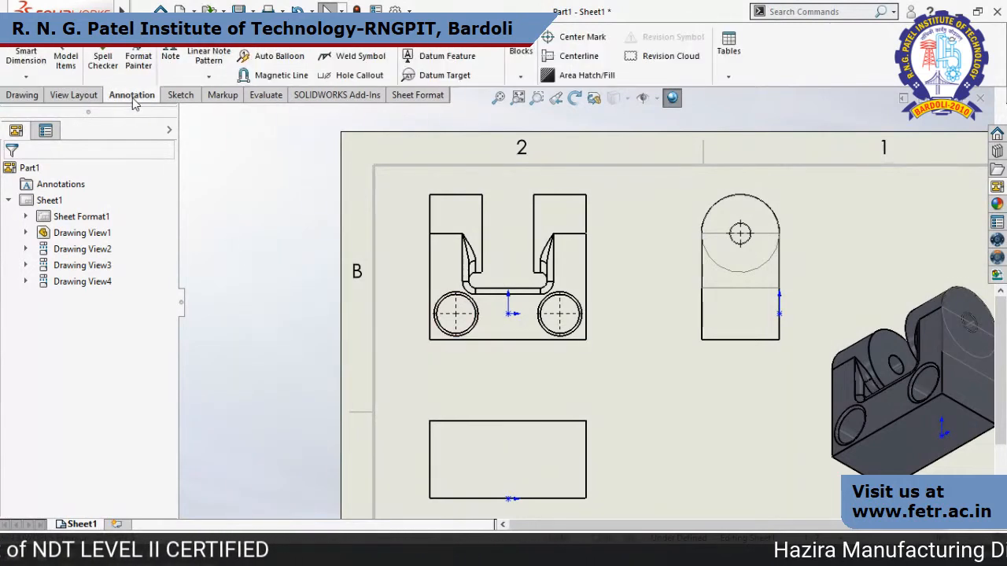
pyautogui.click(38, 60)
pyautogui.click(513, 424)
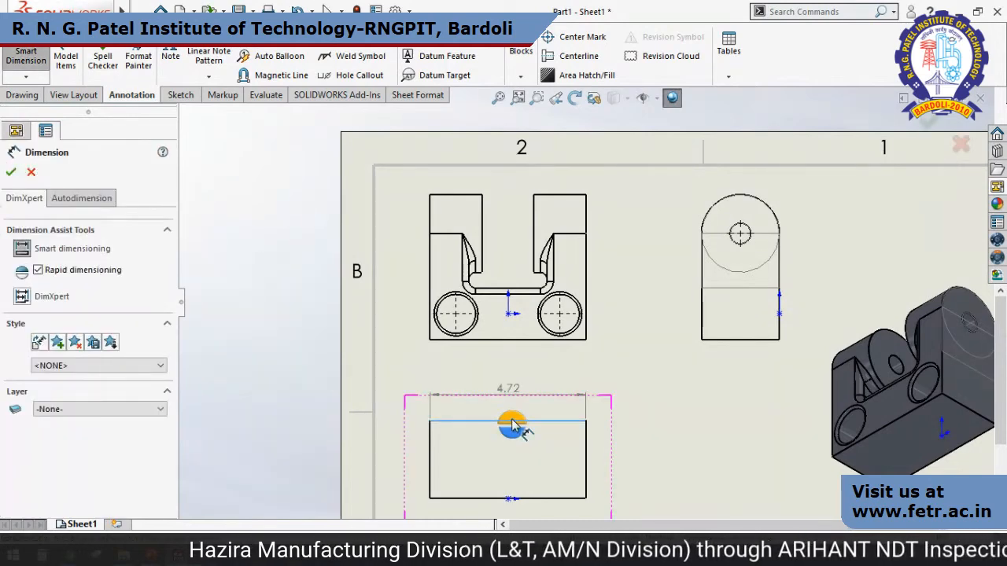
pyautogui.press('Escape')
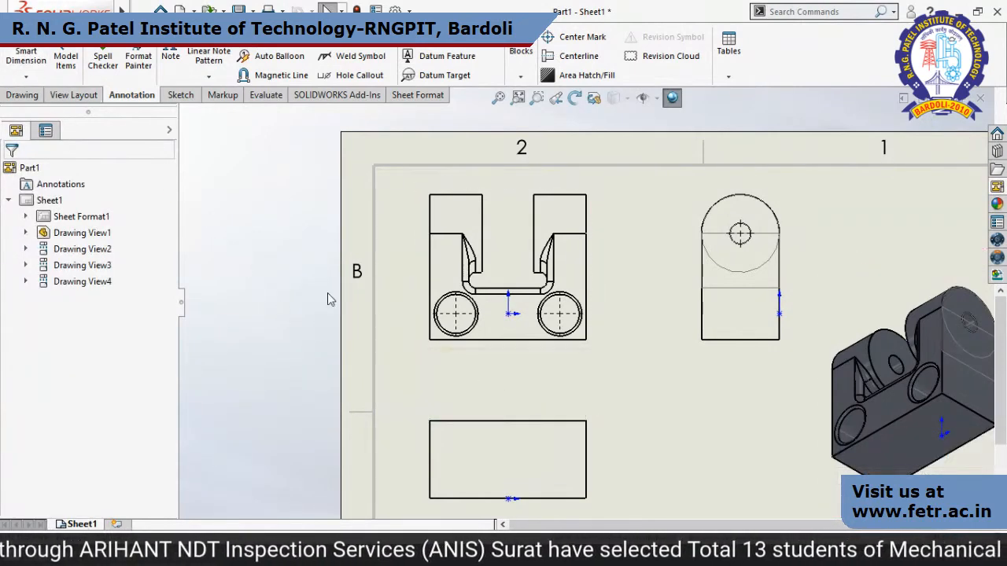
# Insert the model's dimensions into the front view only, using Model Items.
pyautogui.click(74, 66)
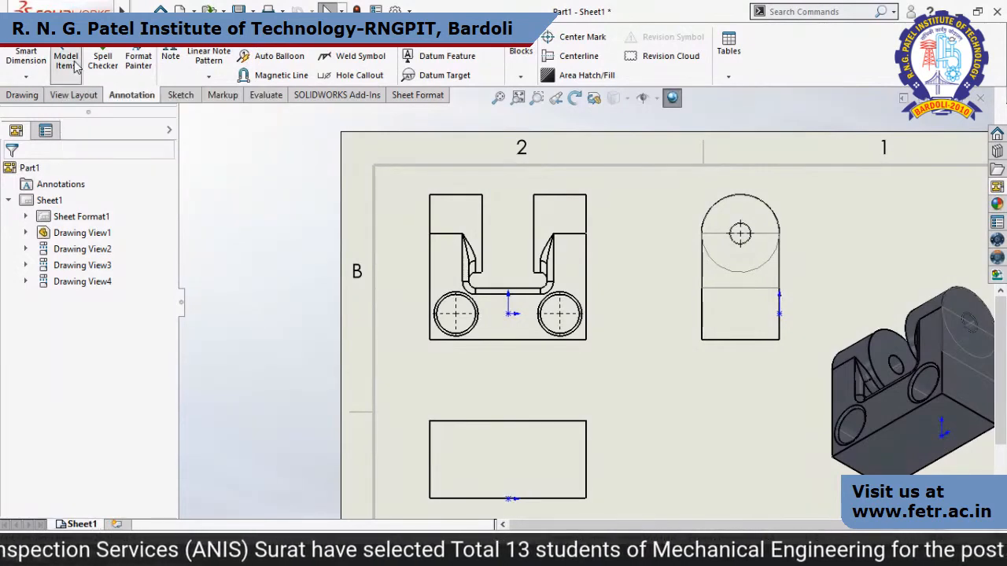
pyautogui.click(498, 253)
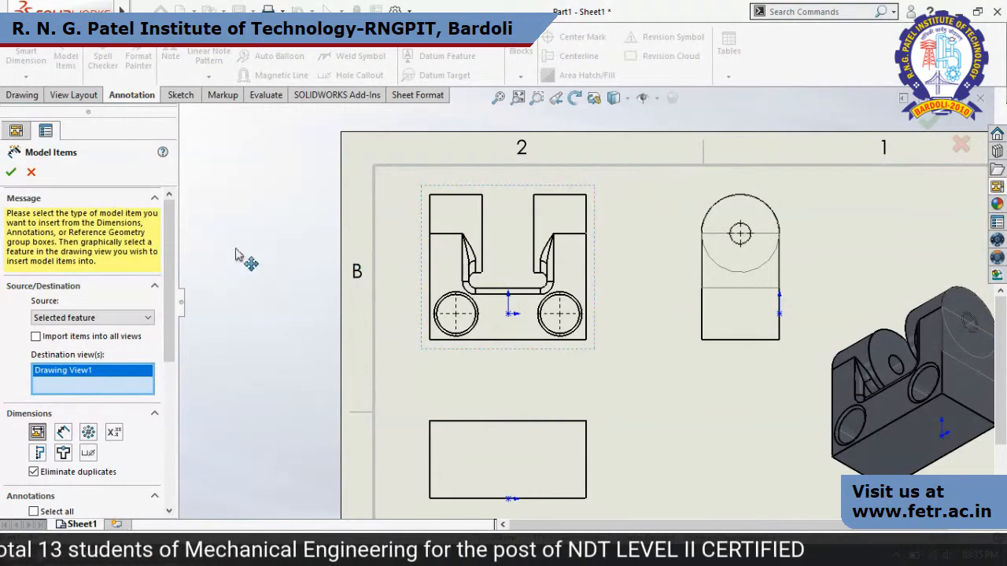
pyautogui.click(11, 173)
pyautogui.click(539, 284)
# Auto-arrange all front view dimensions and move the 40.00 dimension closer above the right lug, with its text left of the extension lines.
pyautogui.moveTo(358, 166); pyautogui.dragTo(700, 396)
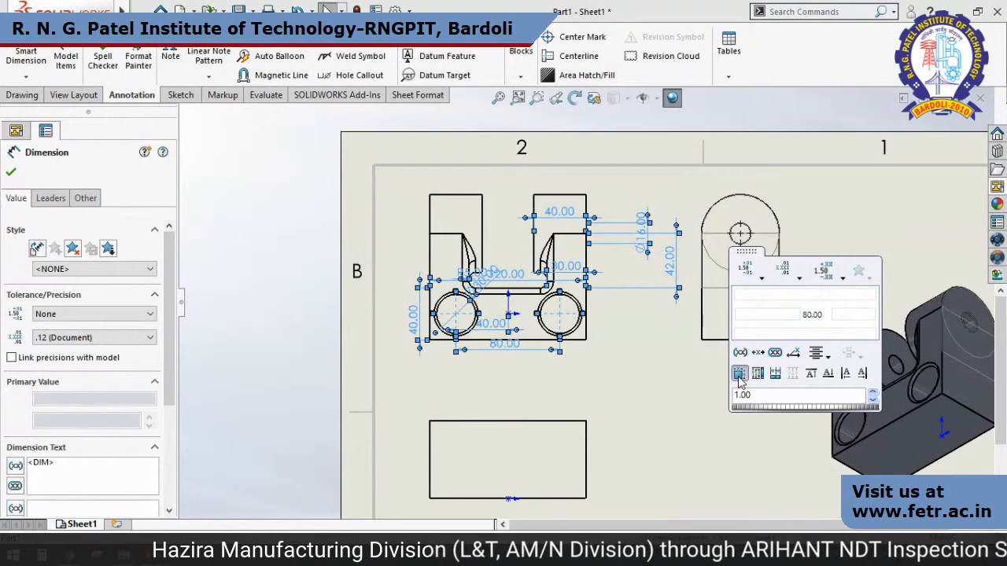
pyautogui.click(740, 374)
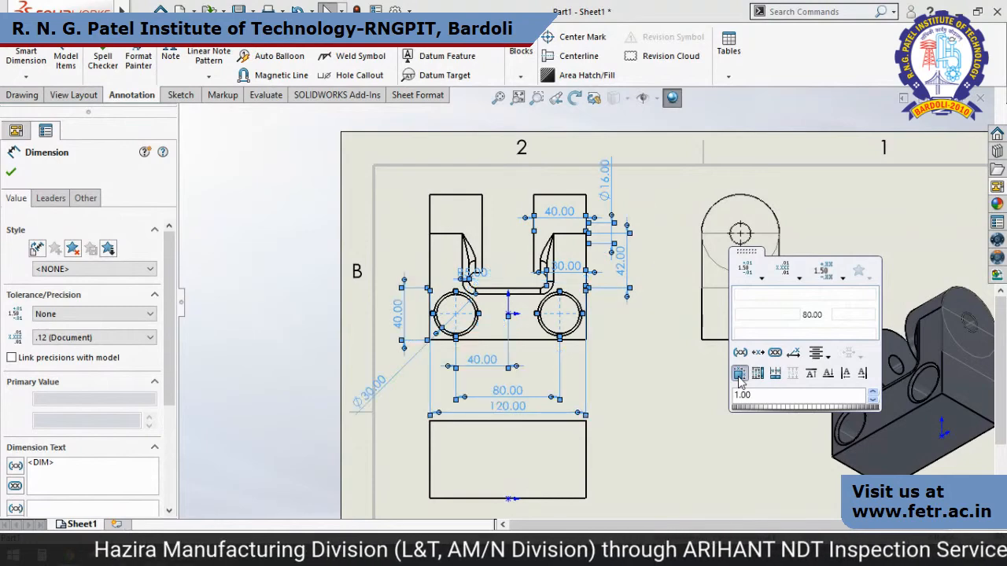
pyautogui.click(677, 411)
pyautogui.moveTo(553, 152); pyautogui.dragTo(506, 184)
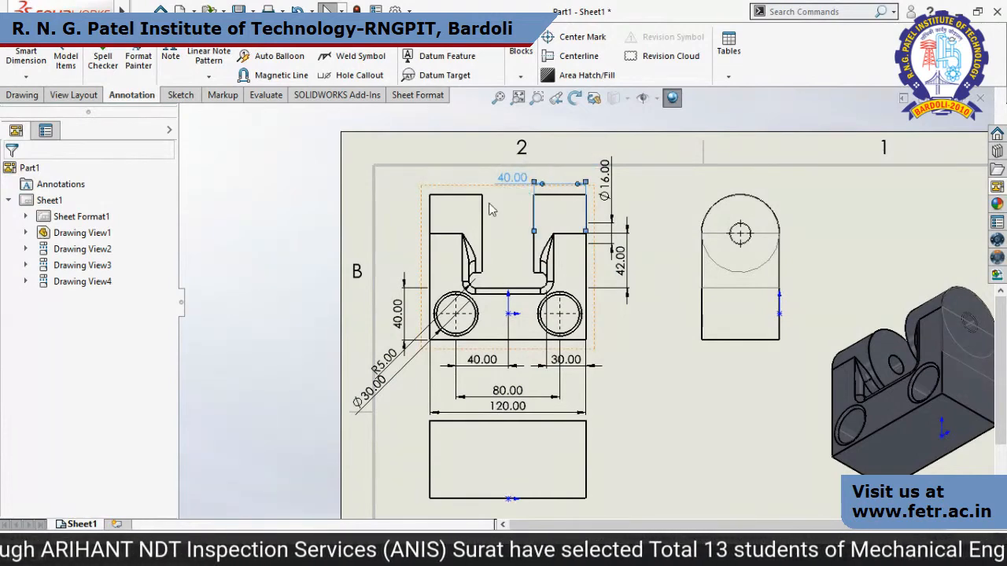
# Delete the Ø30.00 hole dimension and the R5.00 fillet dimension from the front view.
pyautogui.moveTo(374, 401); pyautogui.dragTo(408, 403)
pyautogui.press('Delete')
pyautogui.click(391, 362)
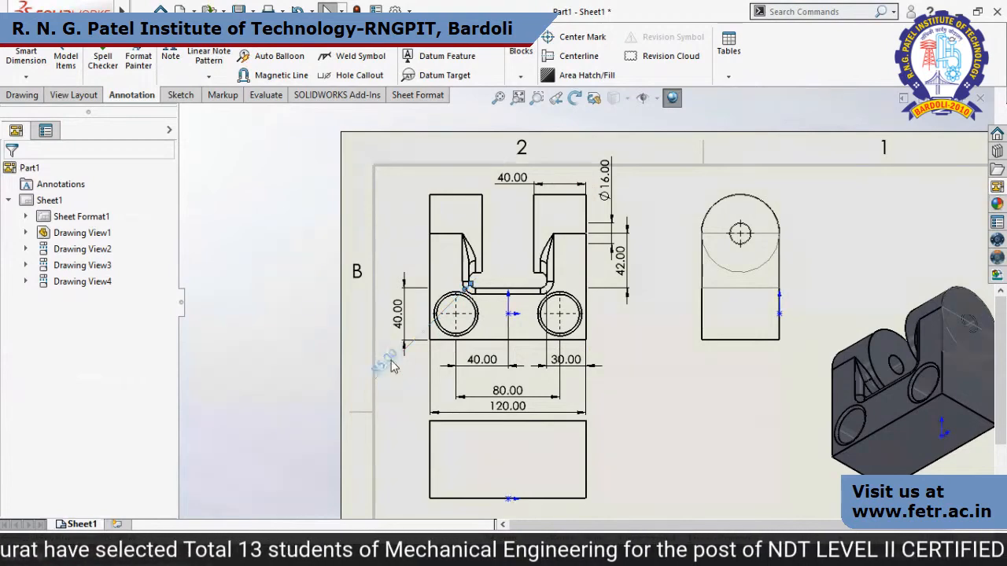
pyautogui.press('Delete')
pyautogui.press('f')
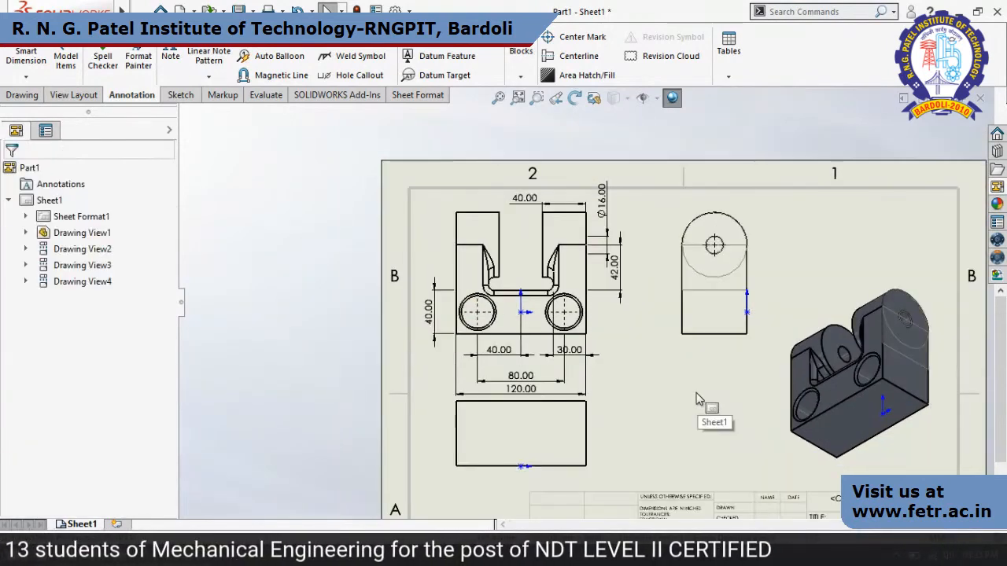
# Close the Part1 drawing and its modified documents without saving.
pyautogui.press('f')
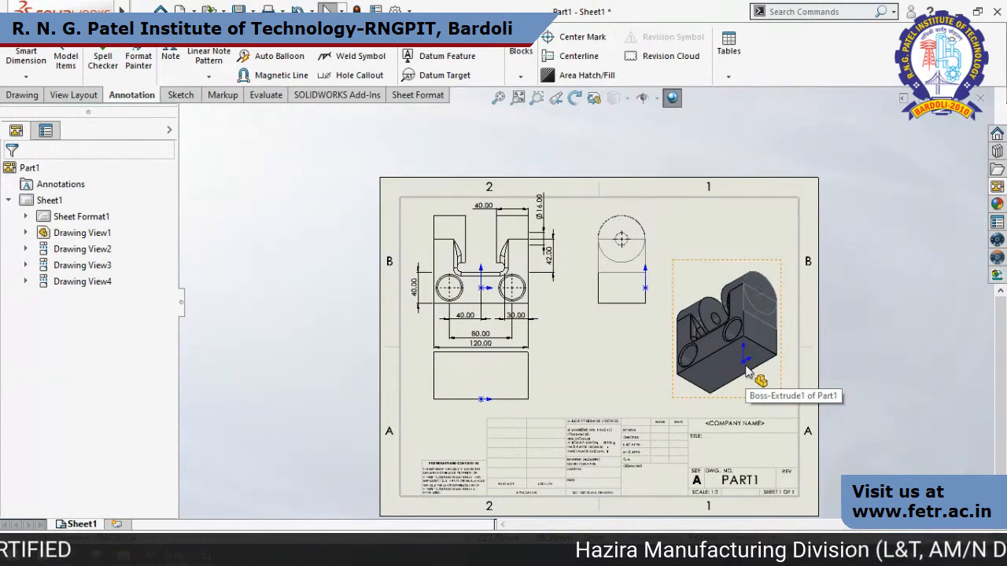
pyautogui.click(980, 98)
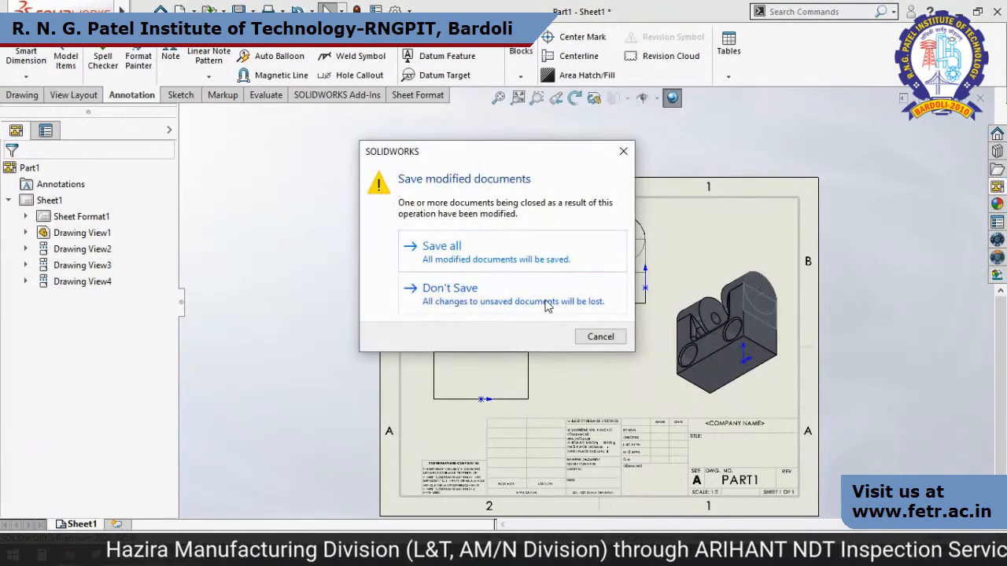
pyautogui.click(548, 303)
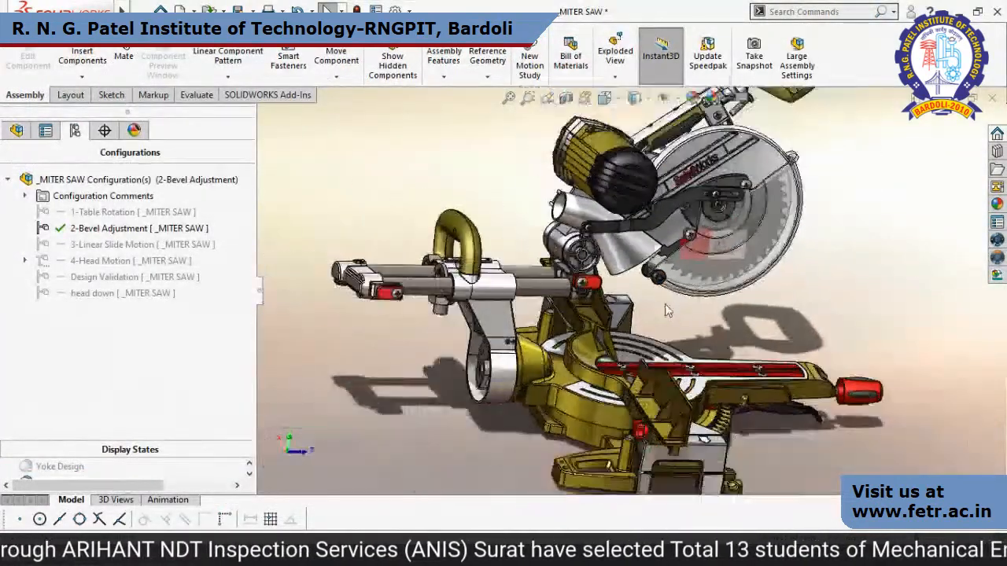
# Look over the miter saw assembly, switch to its drawing and dismiss the drawing update report.
pyautogui.scroll(3, 667, 311)
pyautogui.moveTo(667, 311); pyautogui.dragTo(581, 333, button='middle')
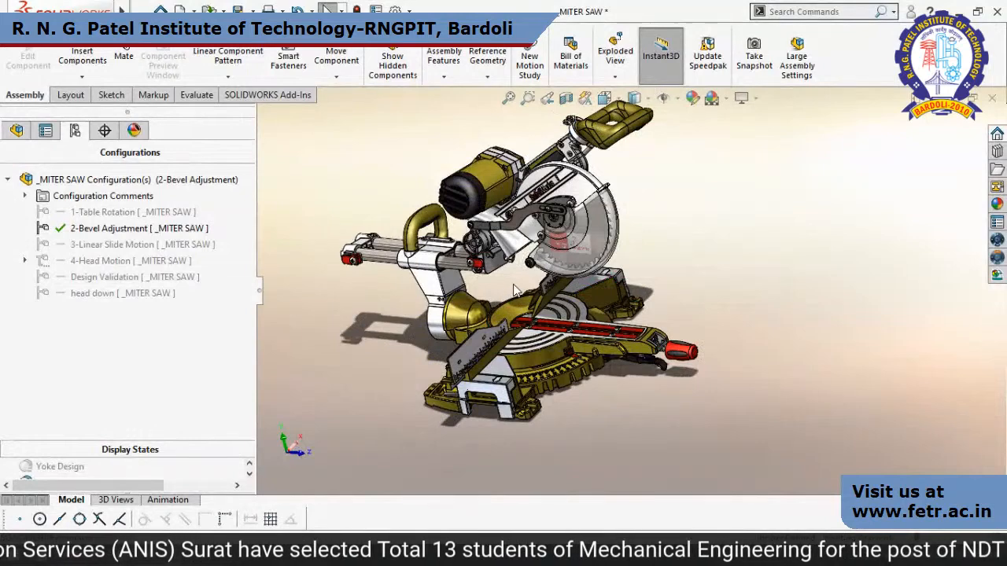
pyautogui.moveTo(514, 286); pyautogui.dragTo(519, 280, button='middle')
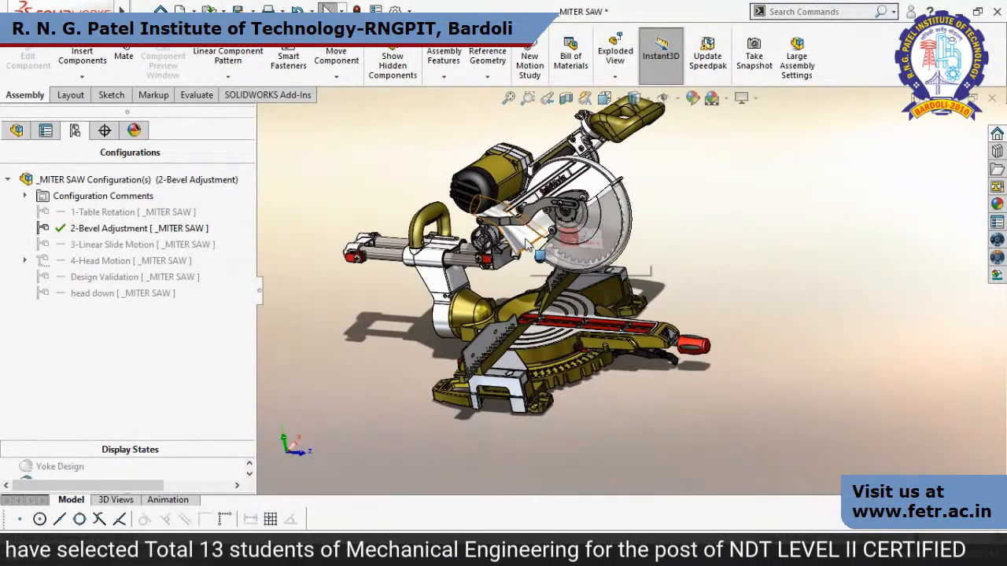
pyautogui.hotkey('ctrl', 'Tab')
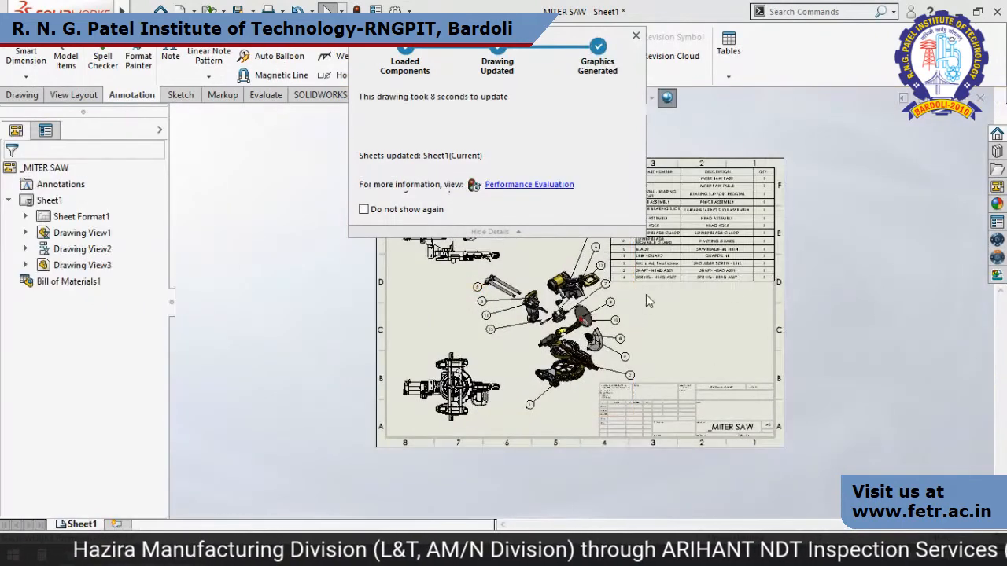
pyautogui.click(636, 35)
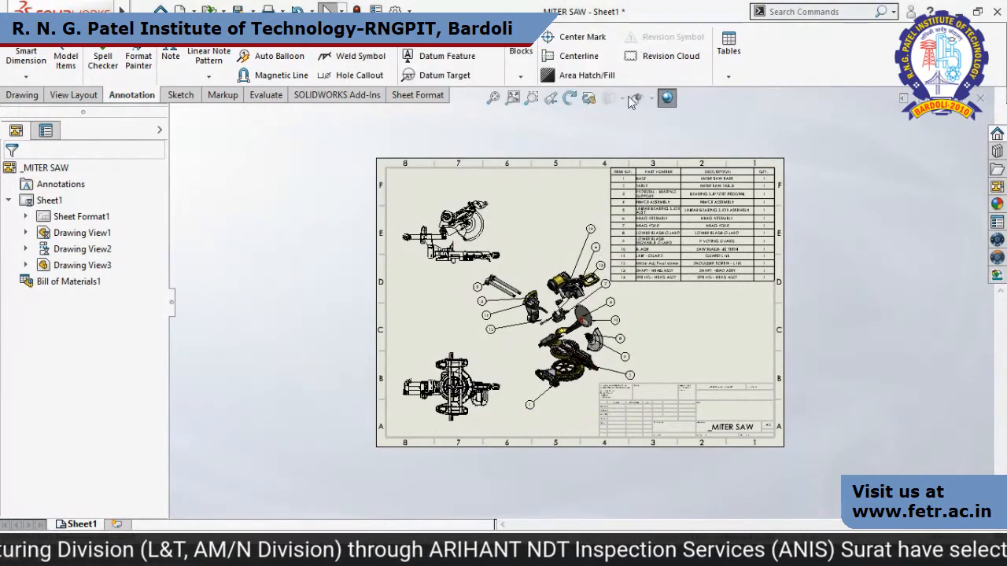
pyautogui.scroll(-3, 737, 188)
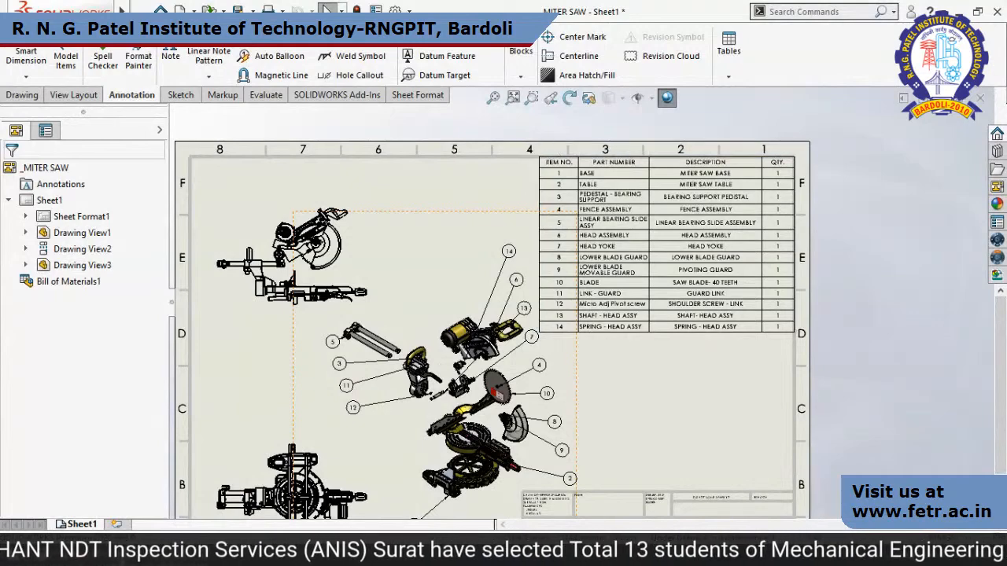
# Bring up the save options for the bill of materials table with Excel (*.xls) as the type, and cancel without saving.
pyautogui.moveTo(159, 557)
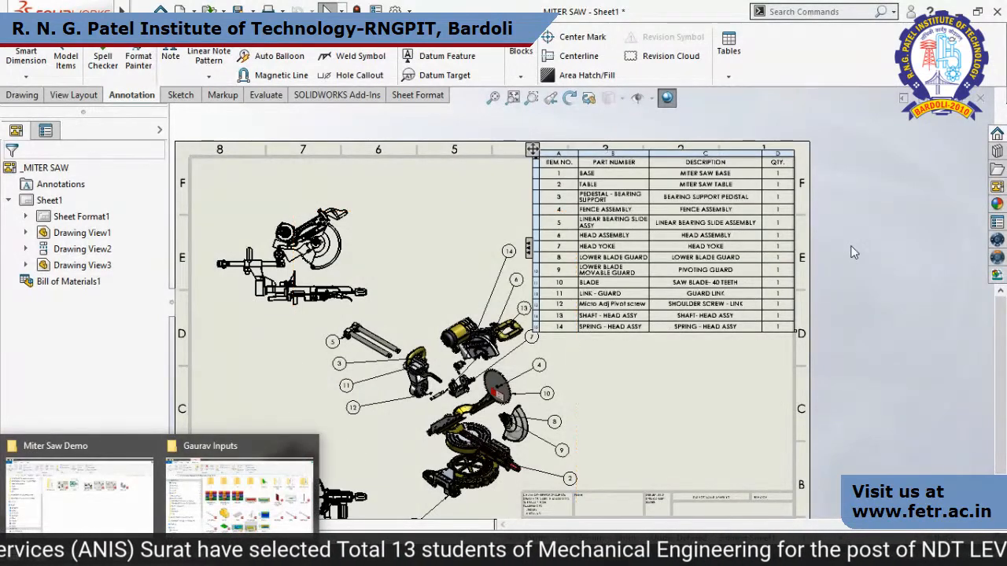
pyautogui.scroll(-2, 810, 161)
pyautogui.click(475, 162)
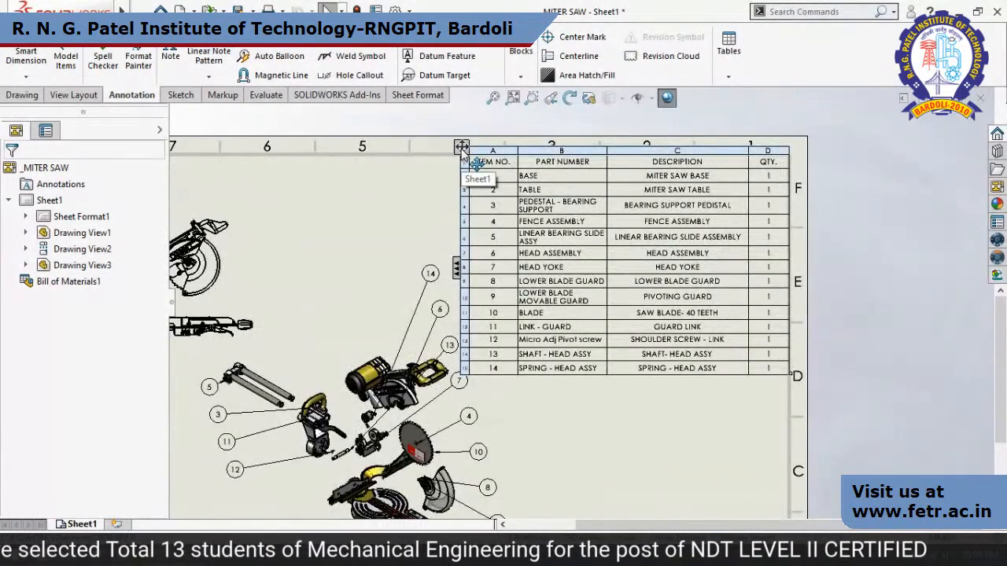
pyautogui.rightClick(463, 149)
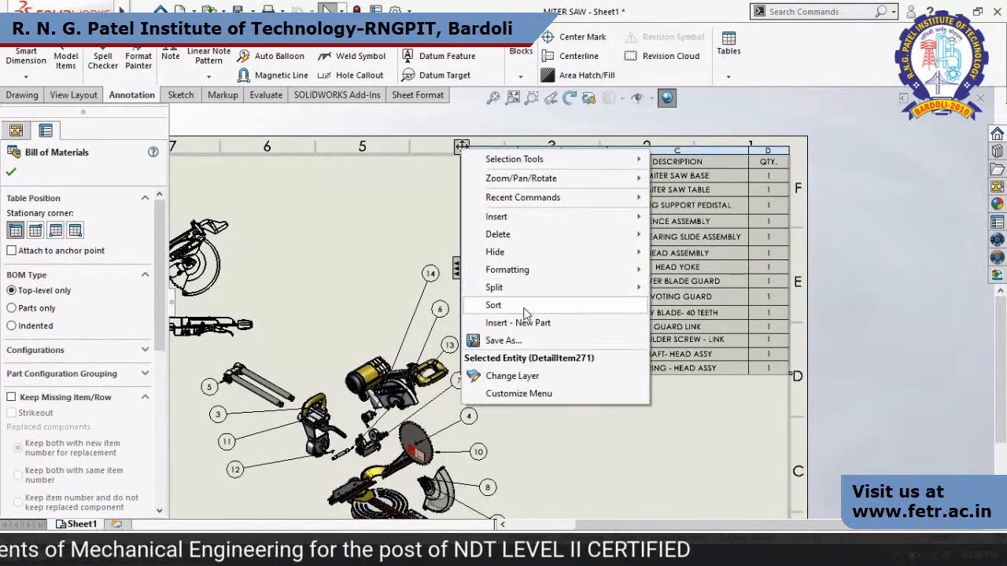
pyautogui.click(522, 340)
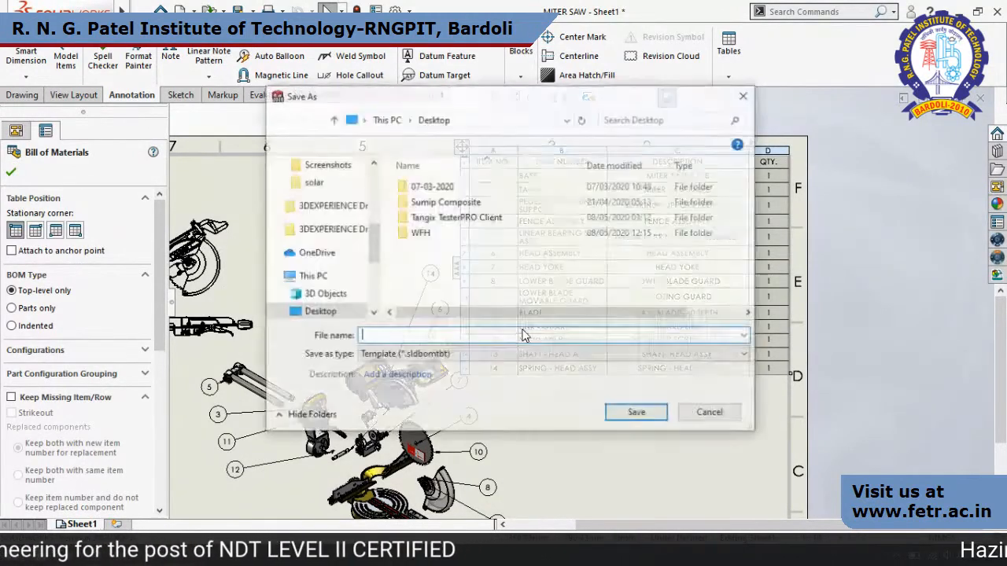
pyautogui.click(416, 355)
pyautogui.click(386, 389)
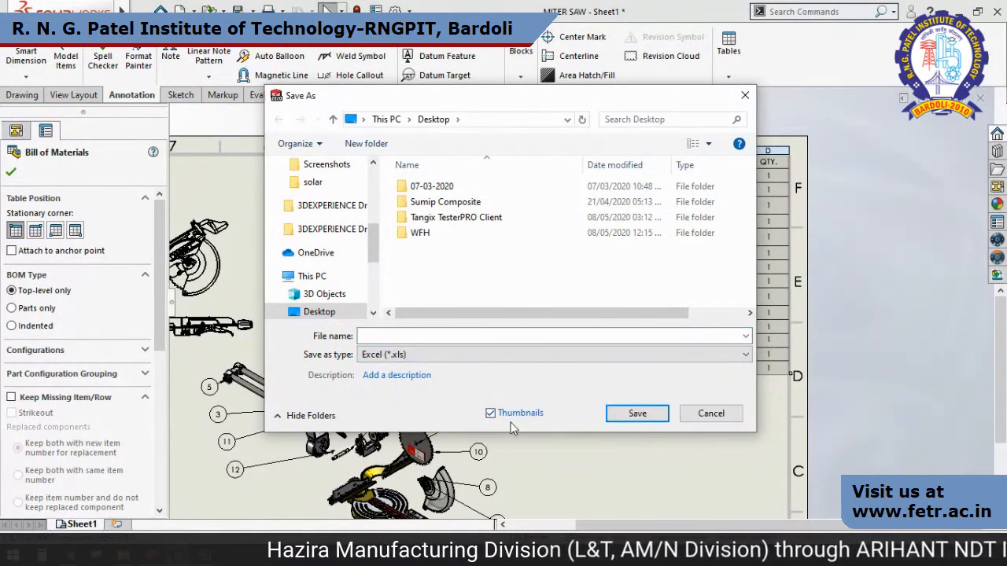
pyautogui.click(710, 413)
pyautogui.click(12, 173)
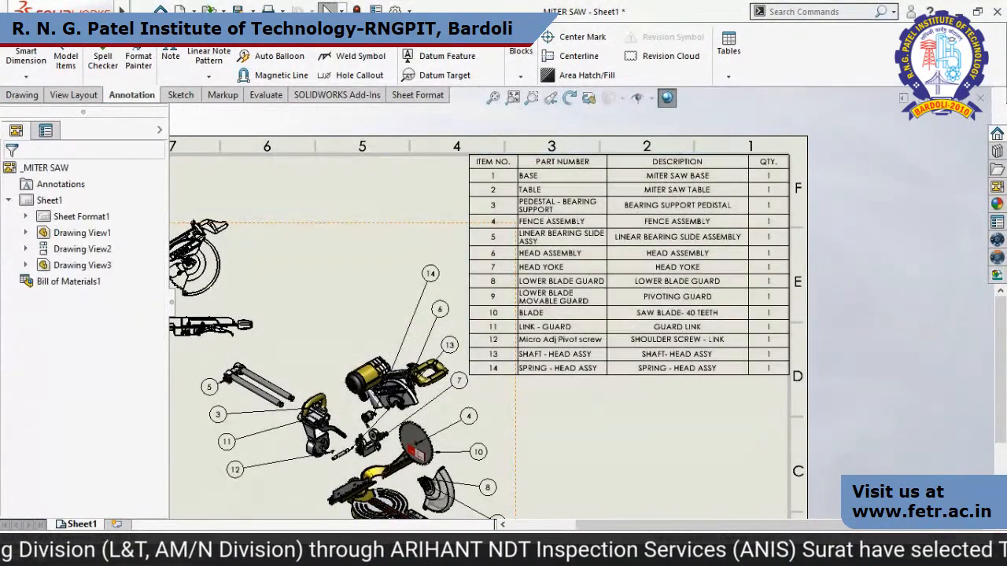
# Open the BOM workbook from the Miter Saw Demo folder in Excel and maximize its window.
pyautogui.click(68, 450)
pyautogui.doubleClick(472, 188)
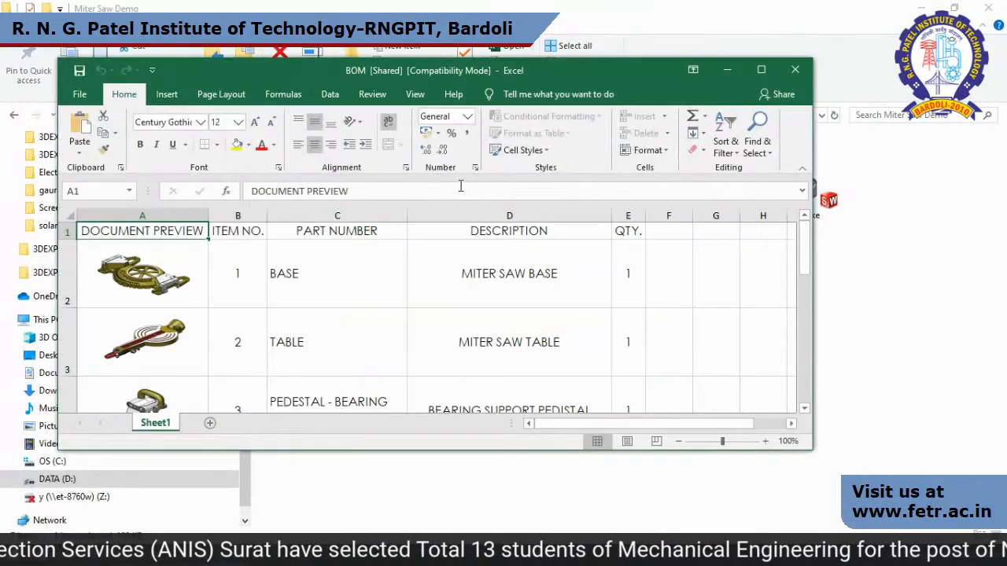
pyautogui.click(761, 70)
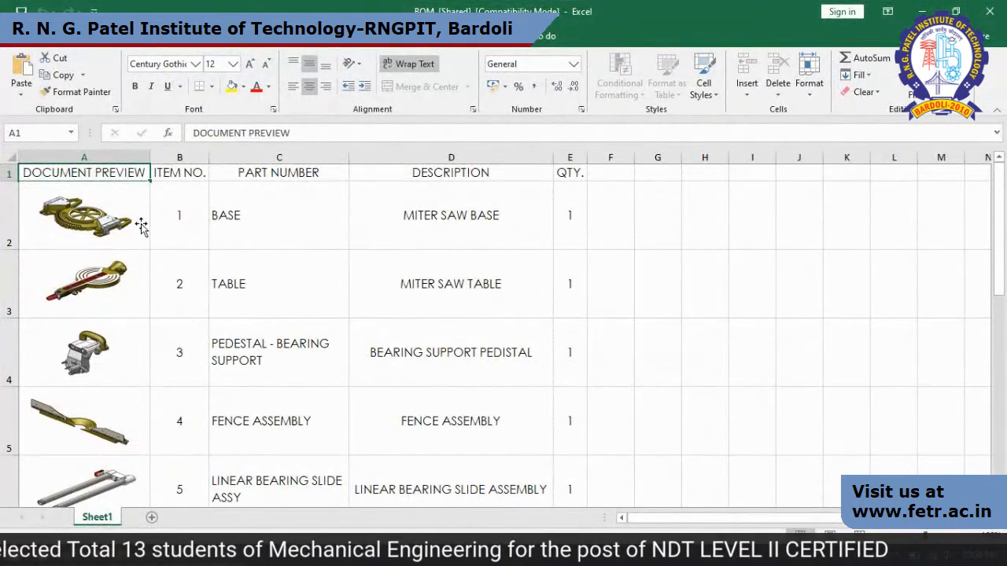
# Review the document preview images and part rows throughout the BOM sheet, and close the workbook.
pyautogui.click(687, 298)
pyautogui.scroll(-3, 304, 385)
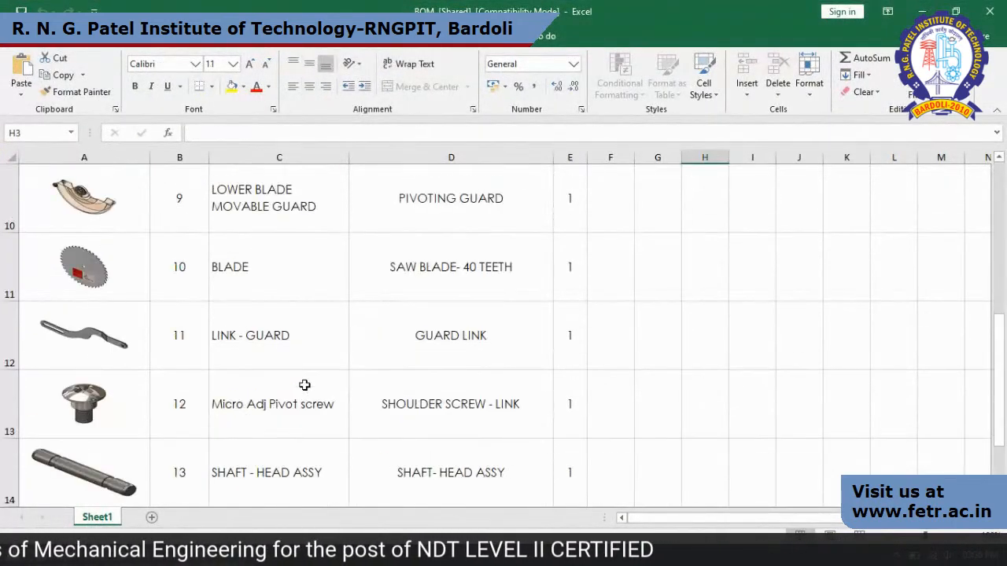
pyautogui.scroll(-3, 305, 385)
pyautogui.scroll(6, 304, 385)
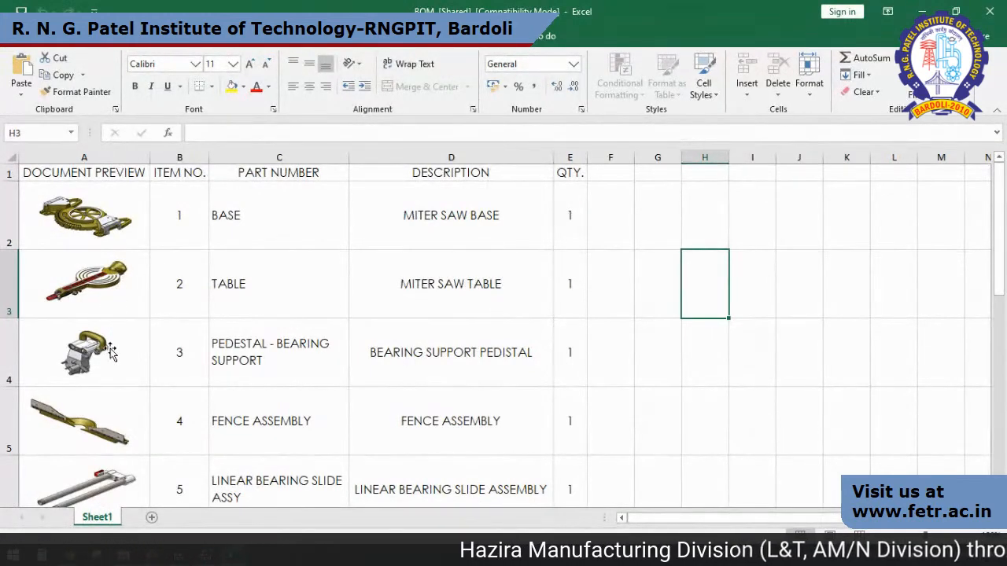
pyautogui.scroll(-2, 93, 420)
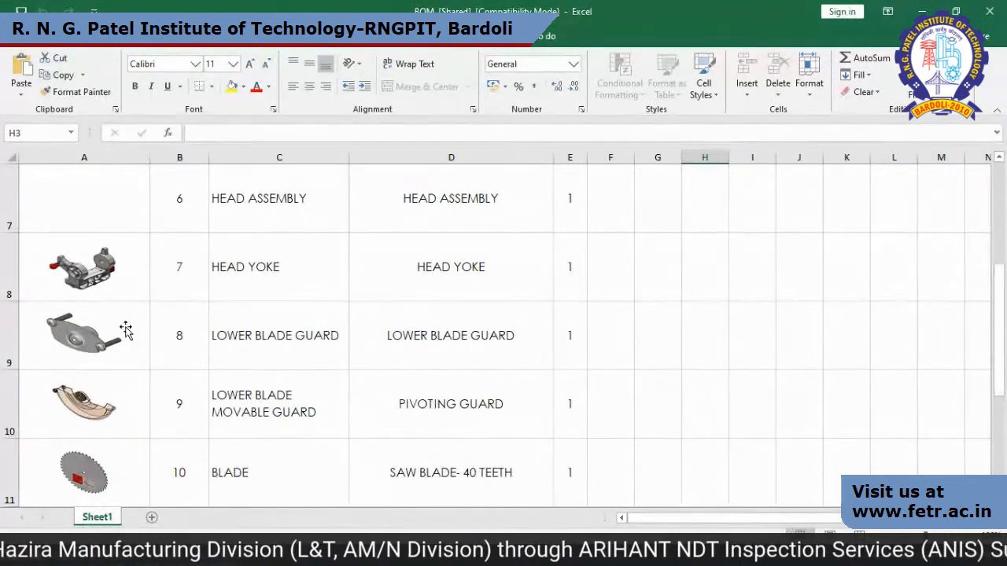
pyautogui.click(990, 11)
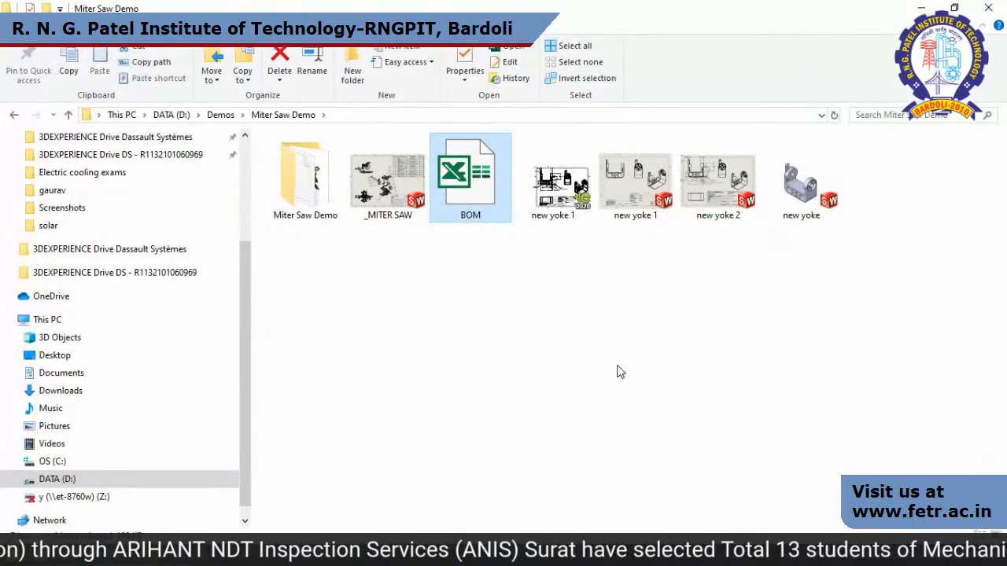
# Switch back to SOLIDWORKS and close the miter saw drawing without saving.
pyautogui.hotkey('alt', 'Tab')
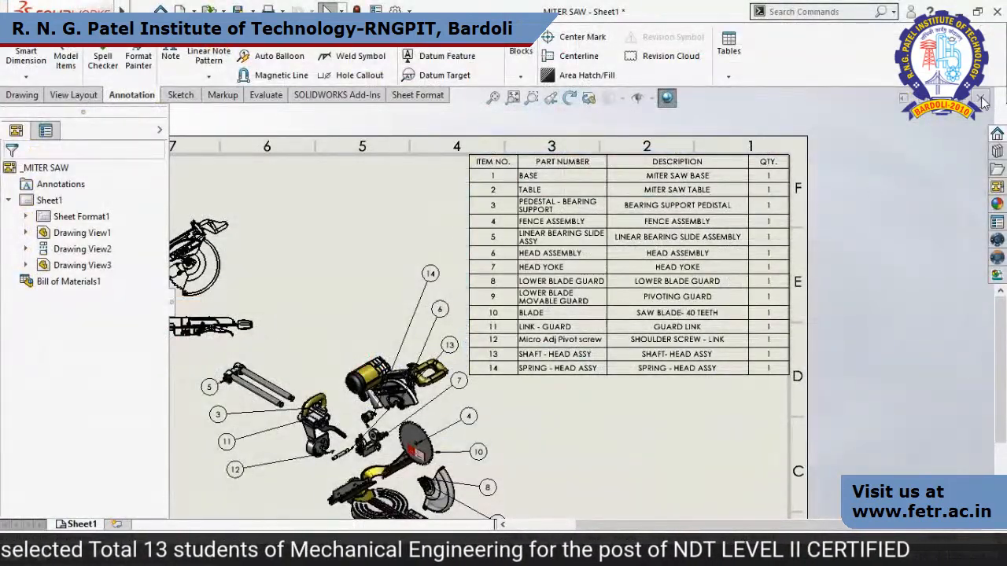
pyautogui.click(981, 98)
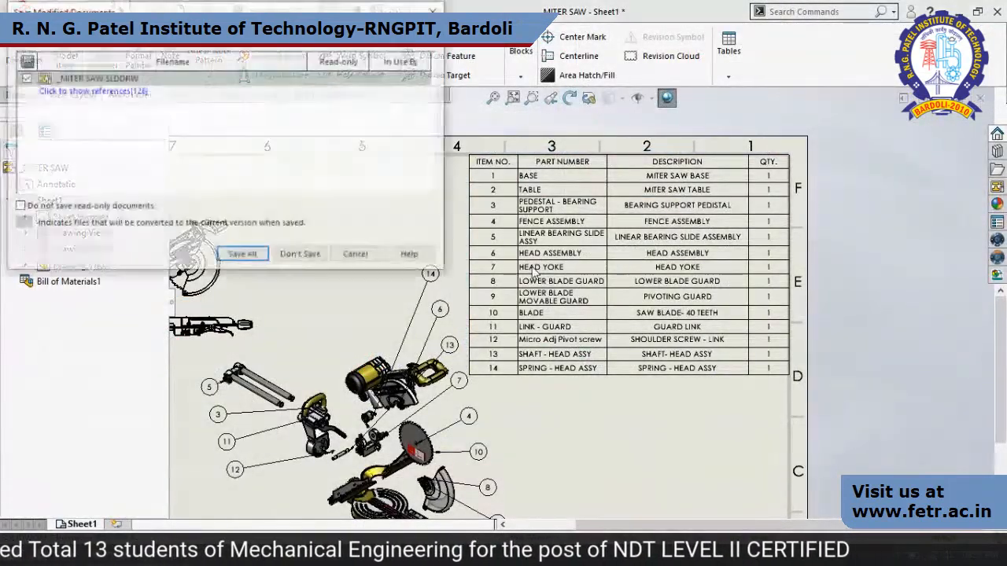
pyautogui.click(300, 253)
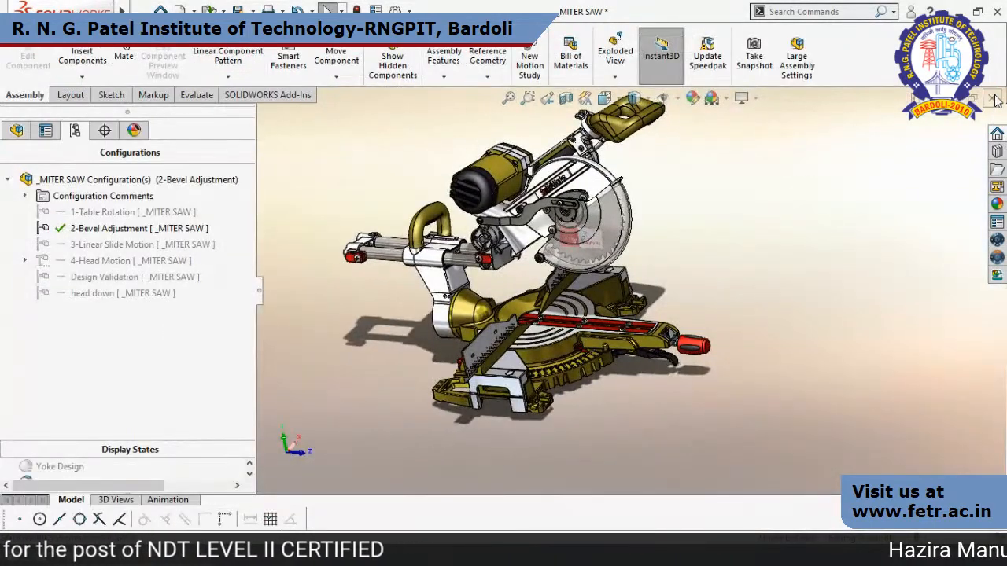
# Close the miter saw assembly without saving and exit this SOLIDWORKS session.
pyautogui.click(993, 99)
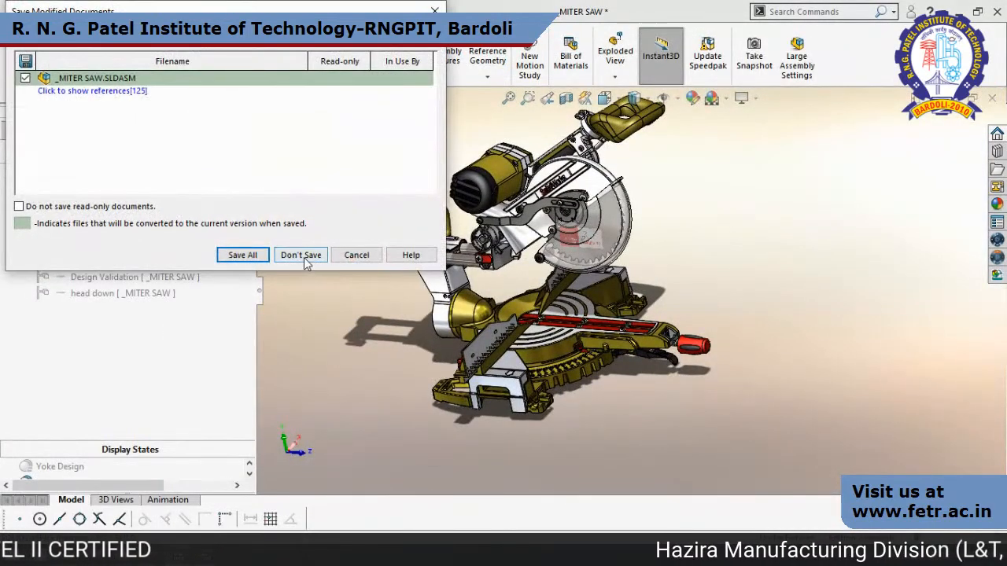
pyautogui.click(304, 259)
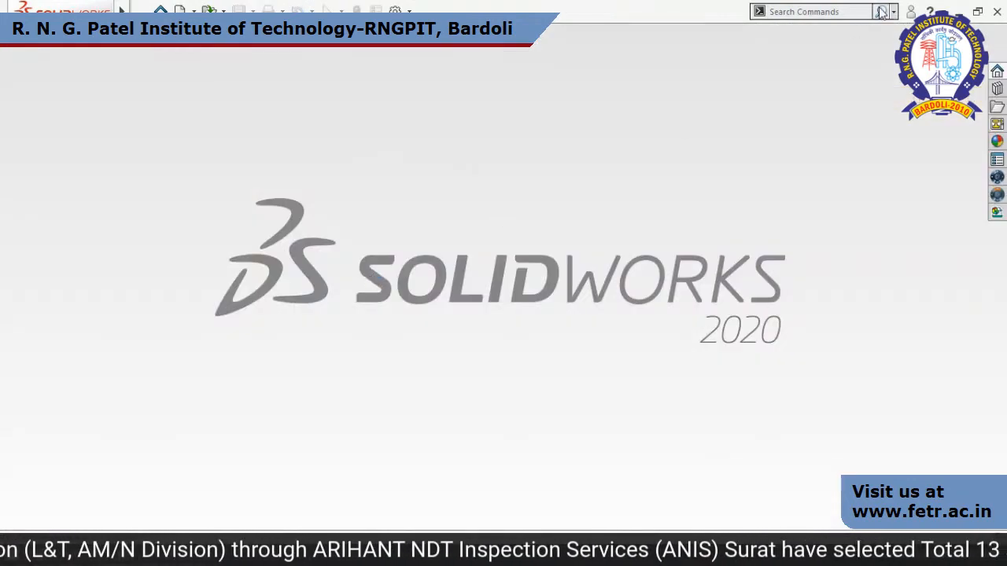
pyautogui.click(997, 12)
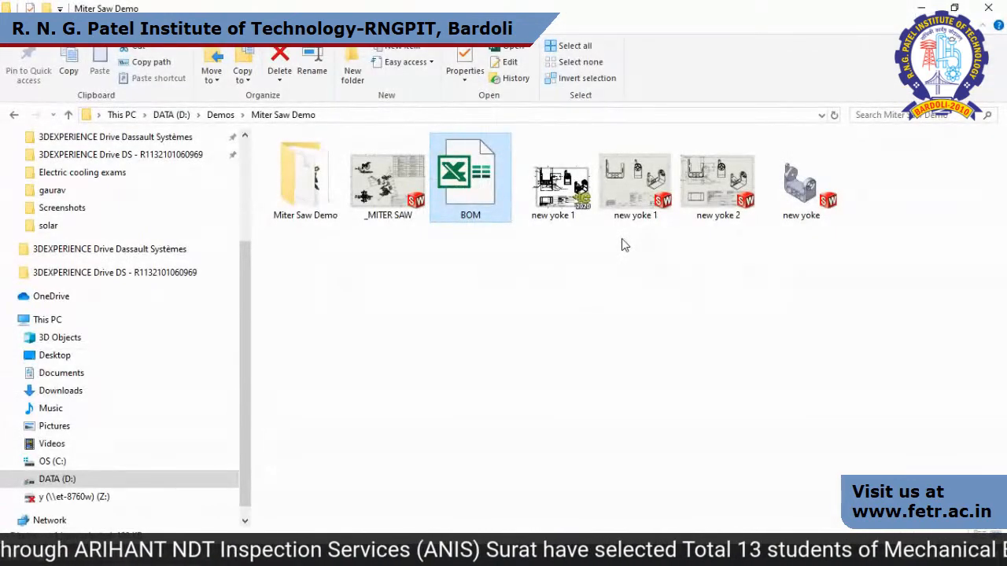
# Switch to the PowerPoint slide show with the SolidWorks 3D CAD slide.
pyautogui.hotkey('alt', 'Tab')
pyautogui.hotkey('alt', 'Tab')
pyautogui.hotkey('alt', 'Tab')
pyautogui.hotkey('alt', 'Tab')
pyautogui.hotkey('alt', 'Tab')
pyautogui.hotkey('alt', 'Tab')
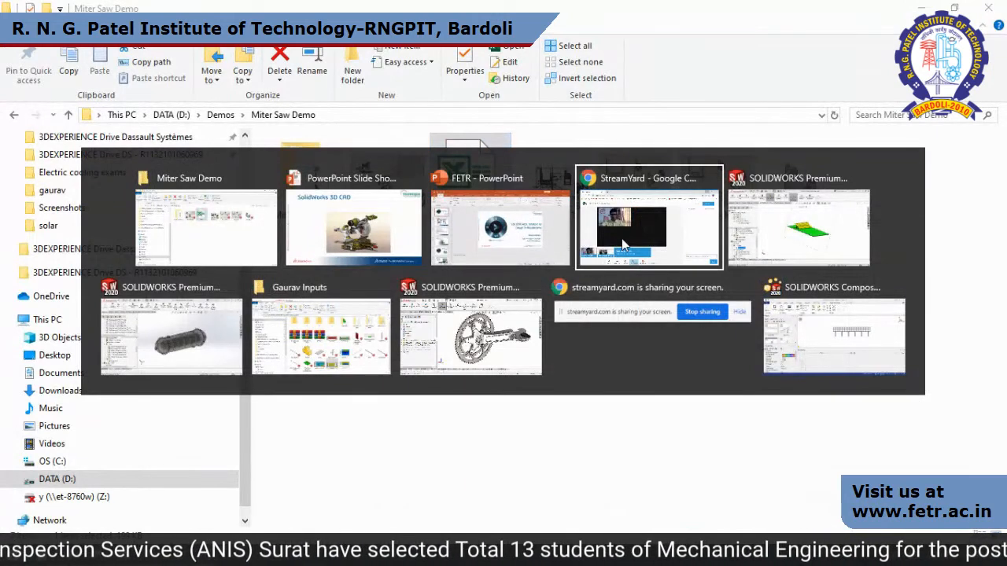
pyautogui.hotkey('alt', 'Tab')
pyautogui.hotkey('alt', 'Tab')
pyautogui.hotkey('alt', 'Tab')
pyautogui.hotkey('alt', 'Tab')
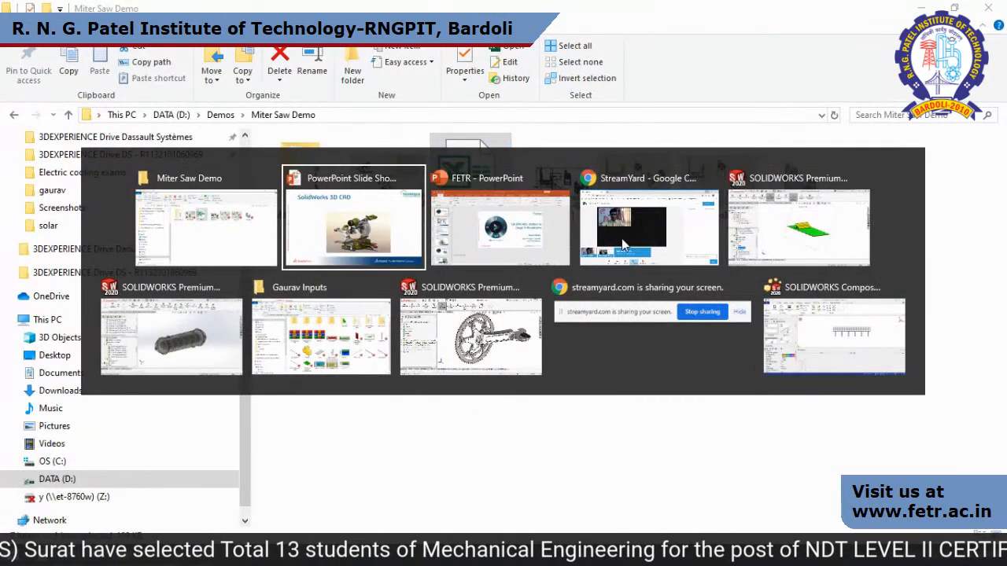
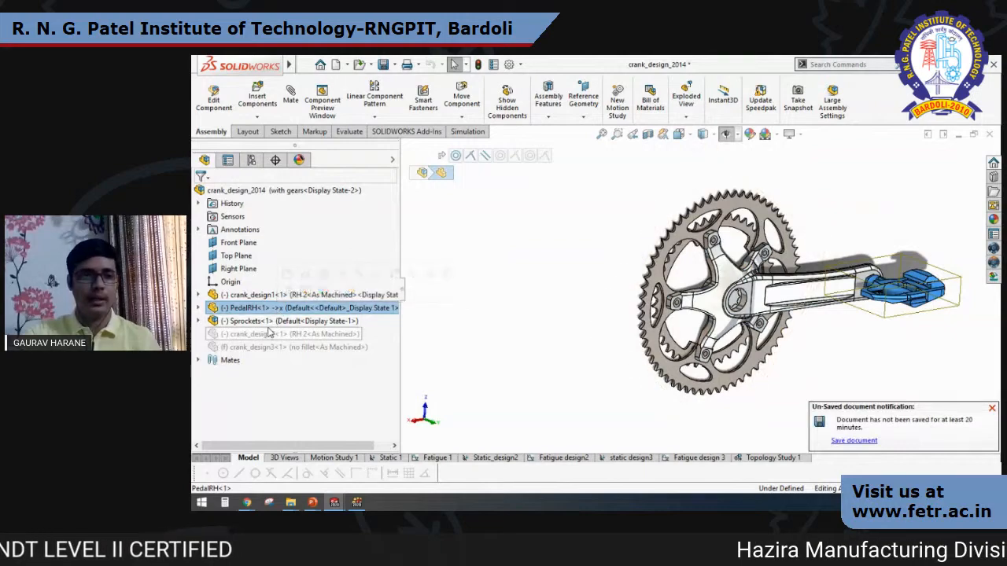
# Highlight the Sprockets subassembly in the crank assembly for inspection and dismiss the unsaved-document notification.
pyautogui.click(250, 321)
pyautogui.click(992, 408)
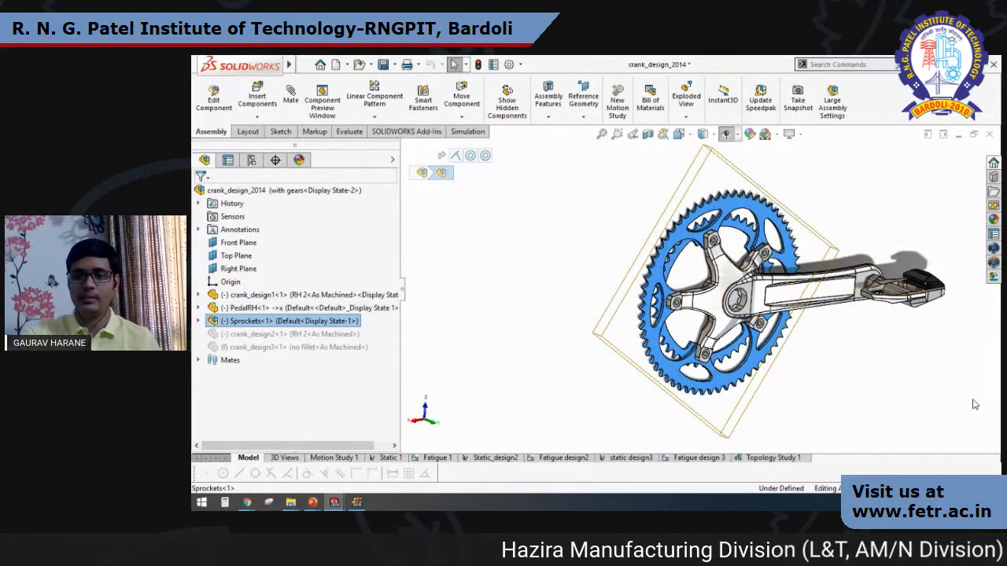
pyautogui.moveTo(712, 347); pyautogui.dragTo(739, 363, button='middle')
pyautogui.click(865, 376)
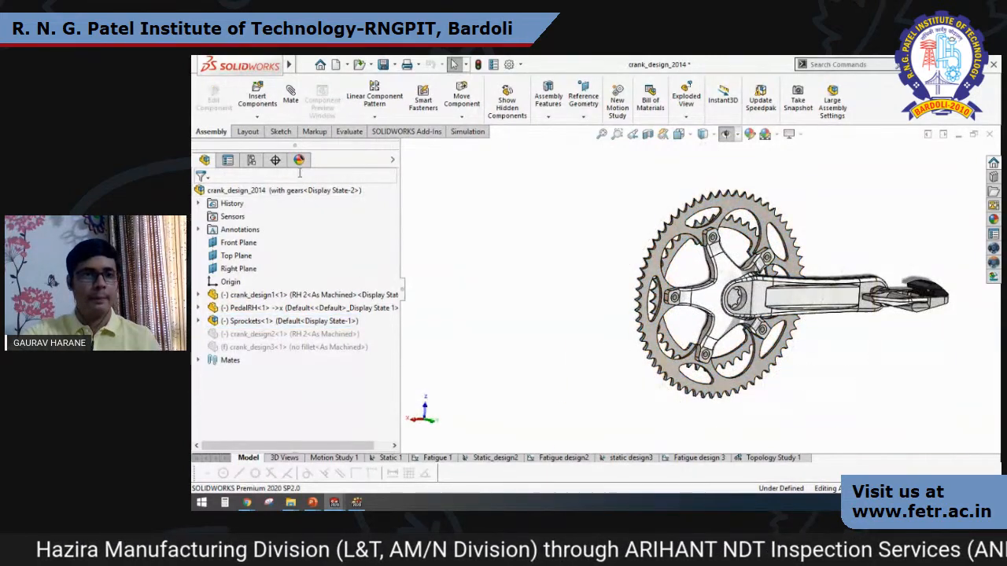
# Look over the available SOLIDWORKS add-ins and the assembly commands, and bring up the Simulation commands.
pyautogui.click(423, 135)
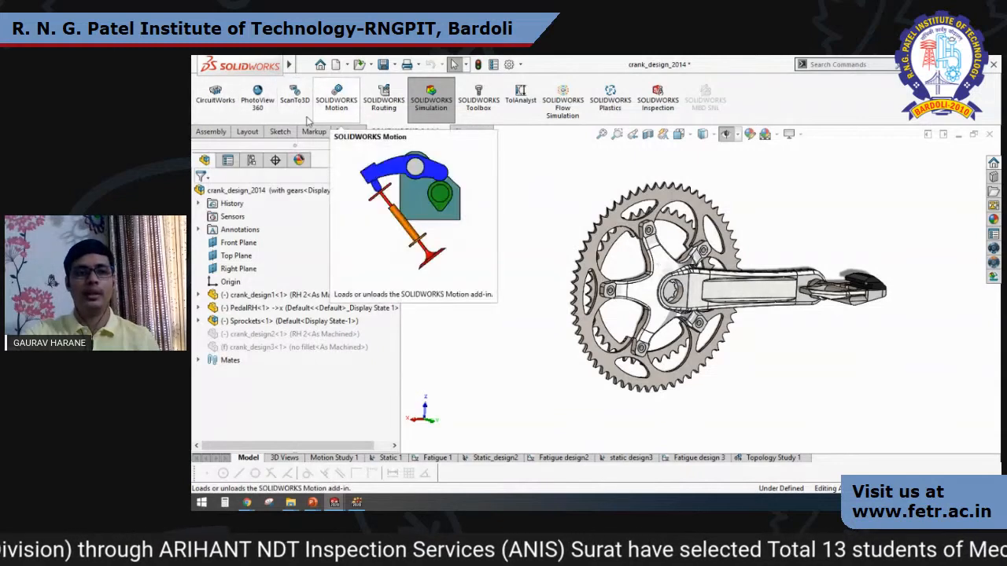
pyautogui.click(211, 132)
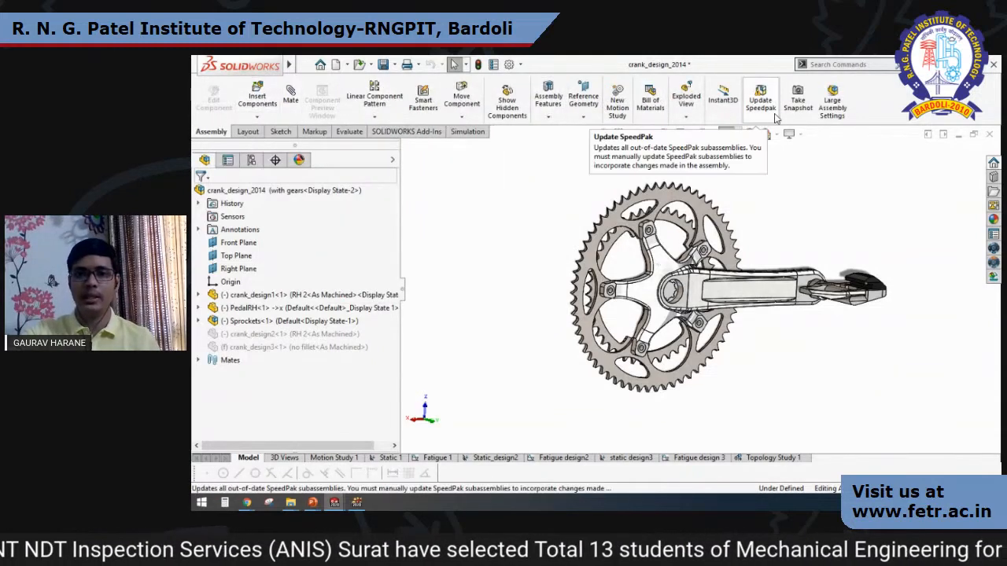
pyautogui.click(413, 132)
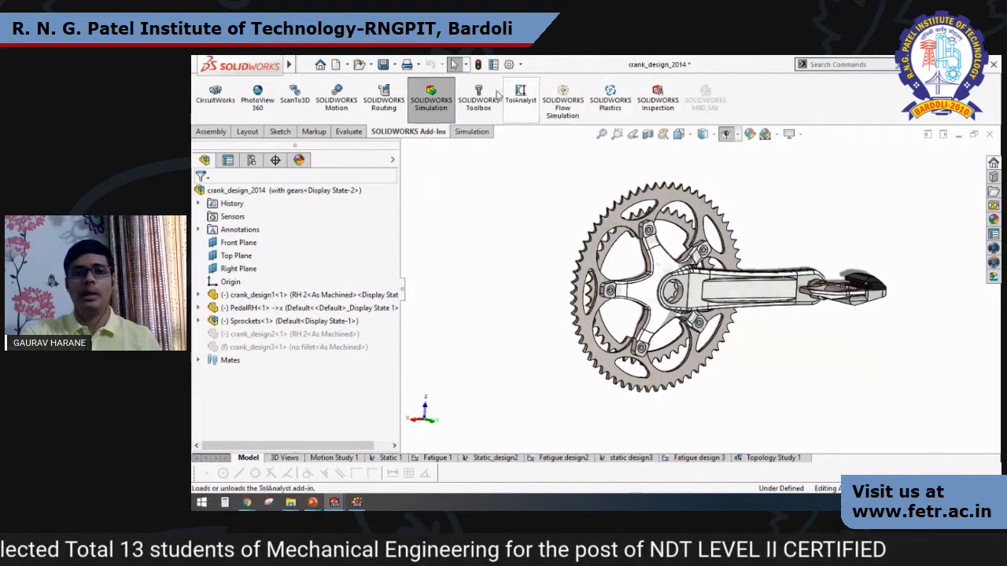
pyautogui.click(438, 114)
pyautogui.click(470, 134)
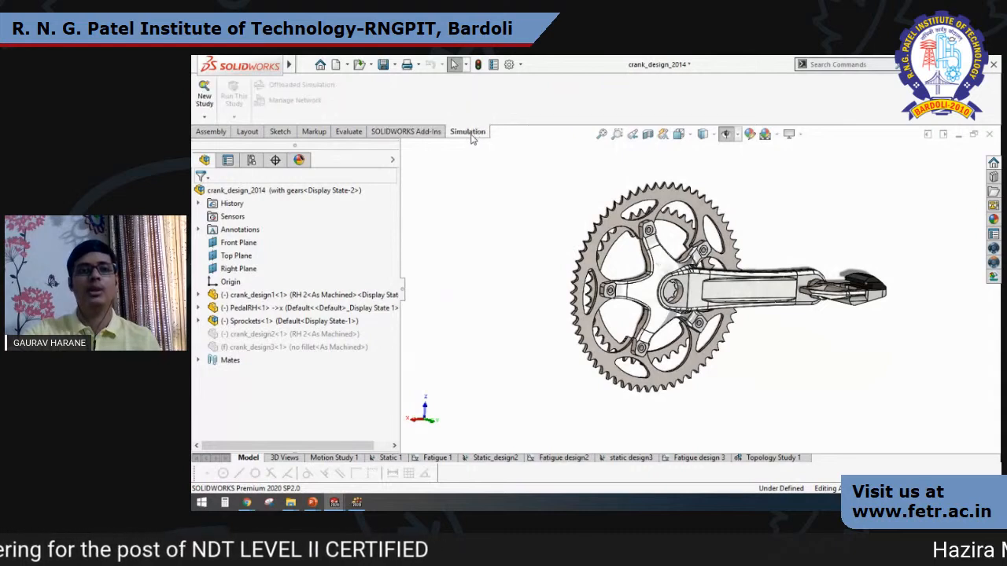
pyautogui.click(408, 131)
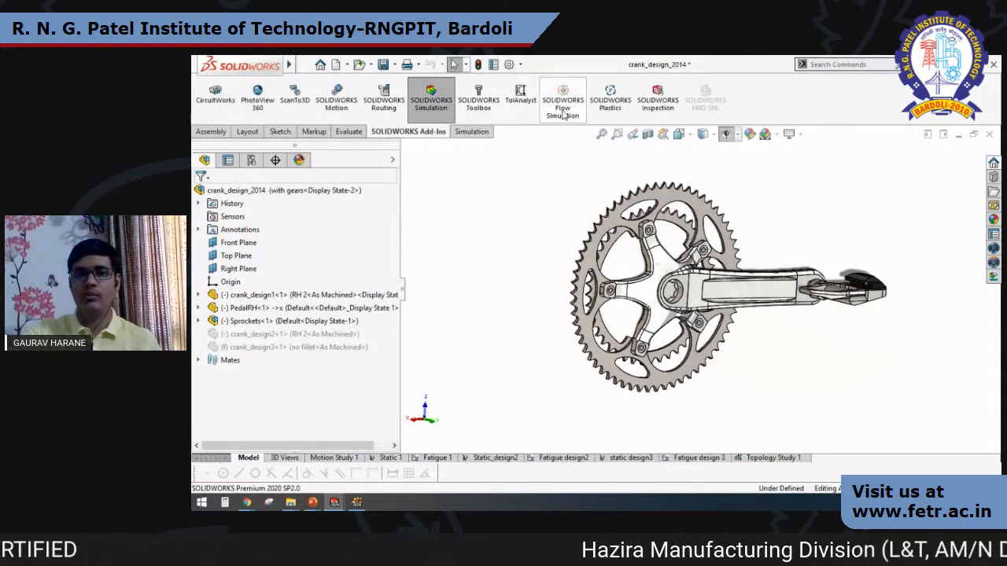
pyautogui.click(470, 133)
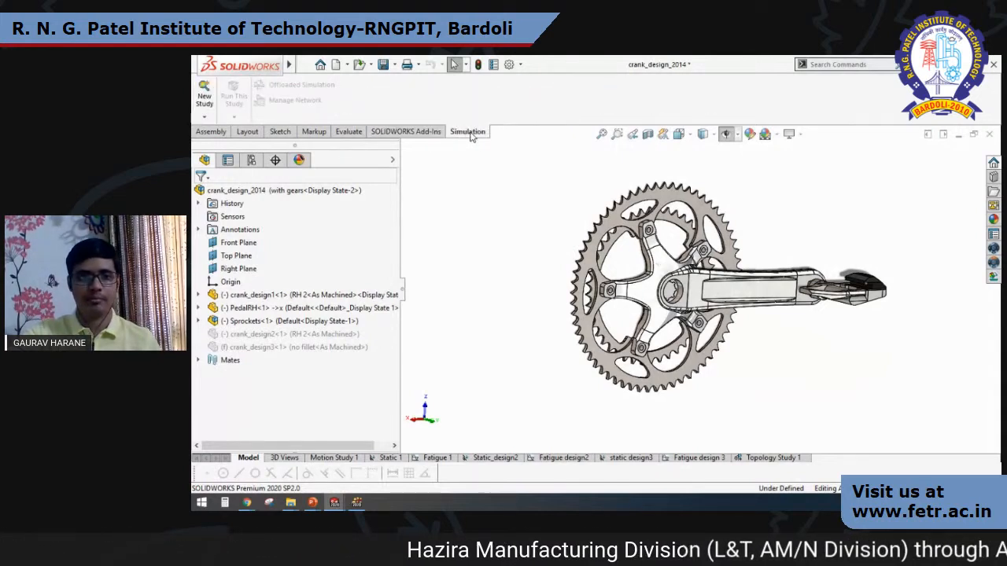
# Compare the Default, Design2 and Design3 configurations of the crank assembly and reactivate Default.
pyautogui.click(252, 161)
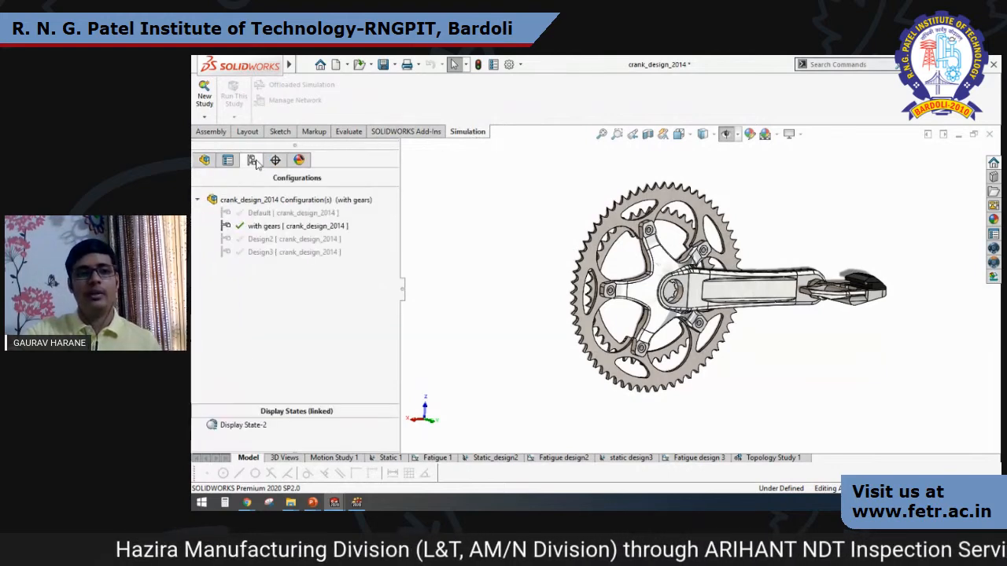
pyautogui.doubleClick(272, 216)
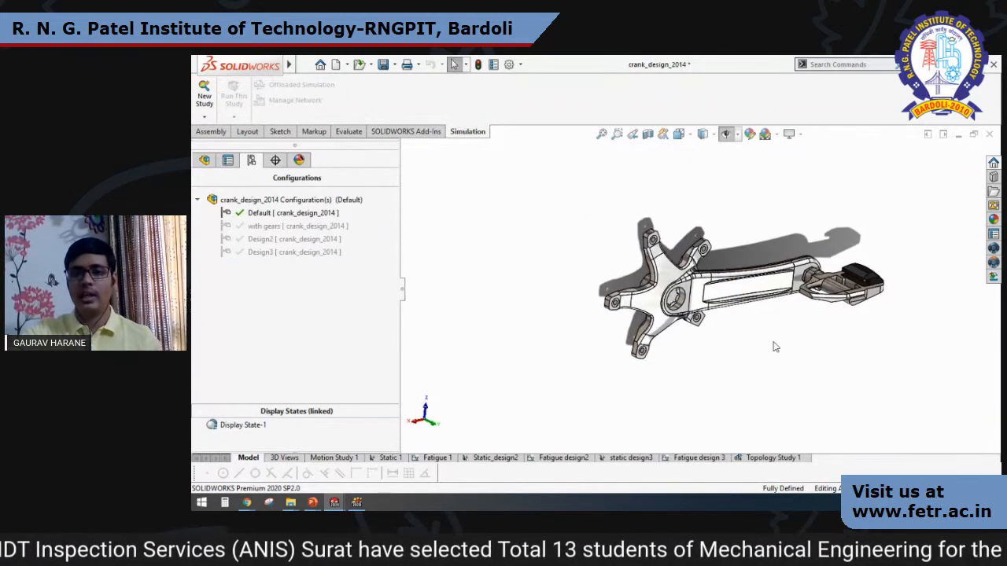
pyautogui.moveTo(755, 334)
pyautogui.mouseDown(button='middle')
pyautogui.moveTo(782, 313)
pyautogui.moveTo(760, 330)
pyautogui.mouseUp(button='middle')
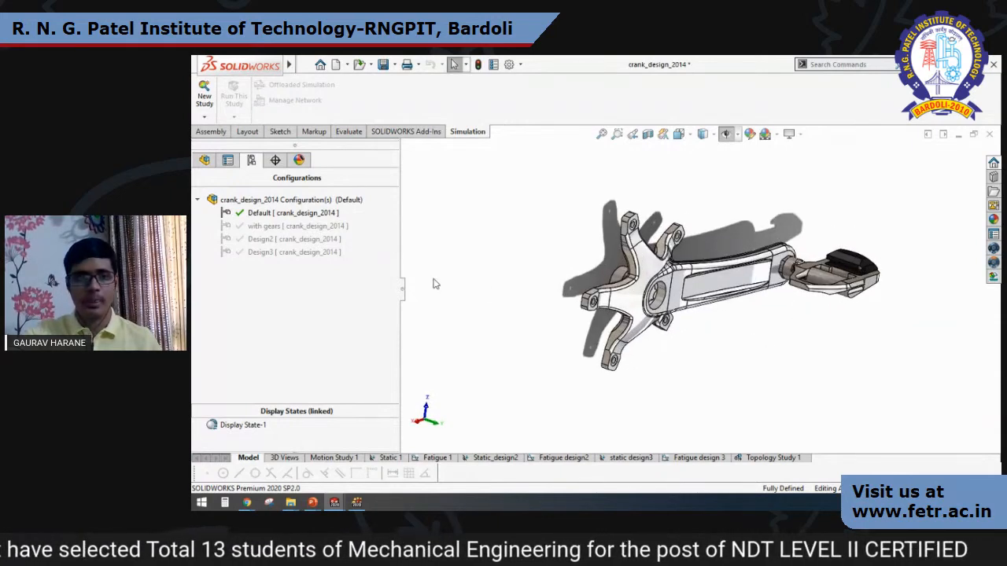
pyautogui.doubleClick(297, 240)
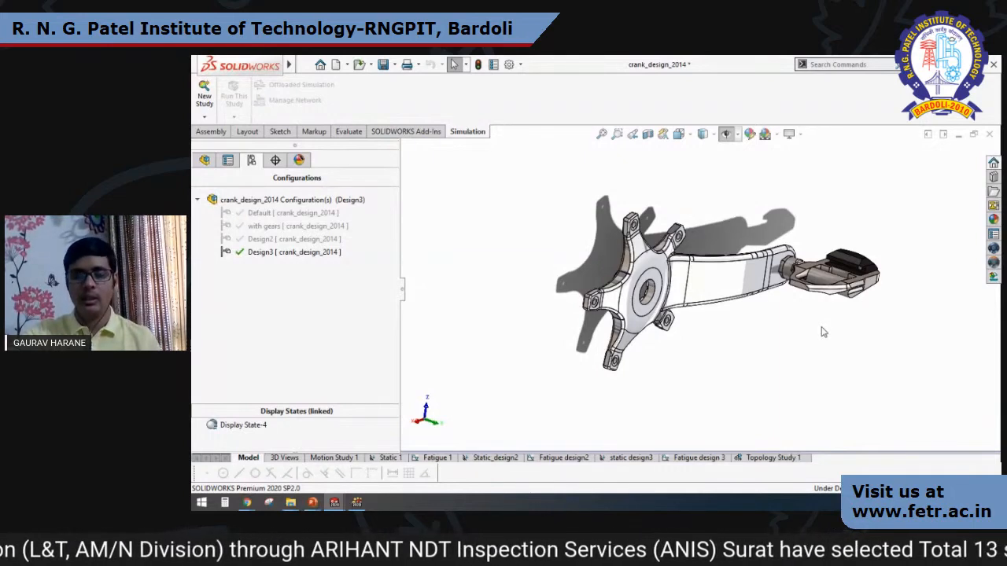
pyautogui.doubleClick(281, 214)
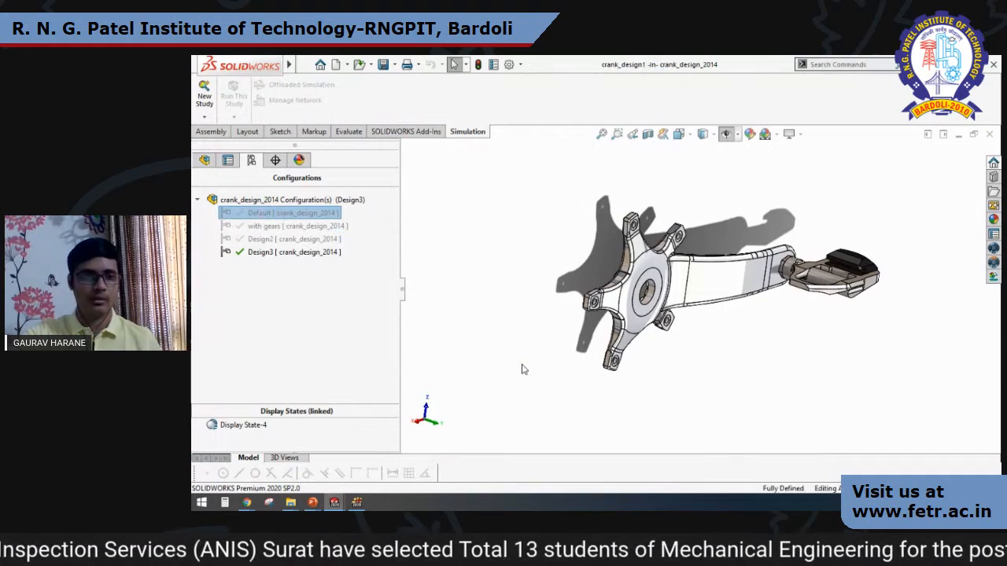
# Review the available simulation study types and create a new Static study for the crank assembly.
pyautogui.click(205, 117)
pyautogui.click(207, 131)
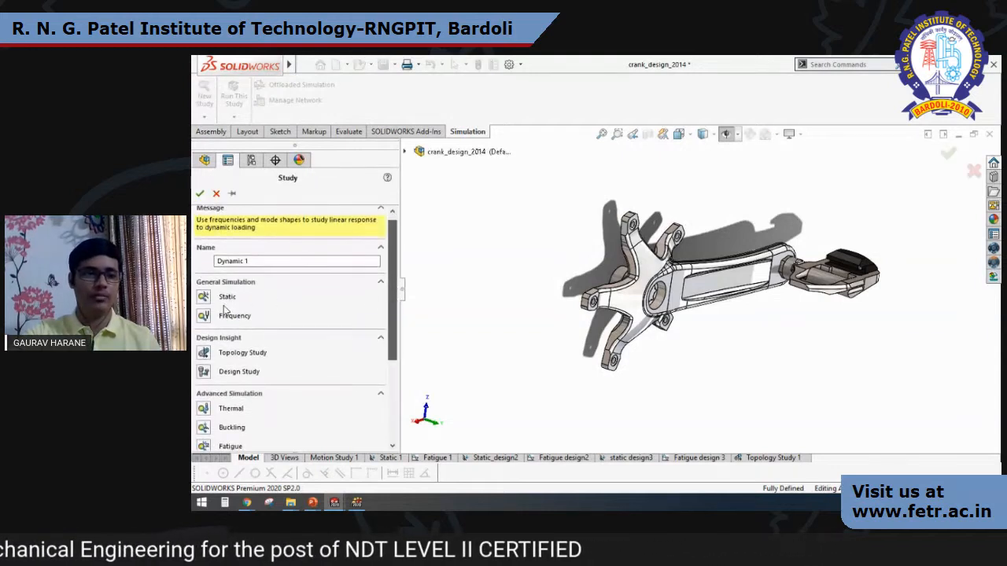
pyautogui.scroll(-3, 395, 323)
pyautogui.moveTo(395, 346); pyautogui.dragTo(397, 265)
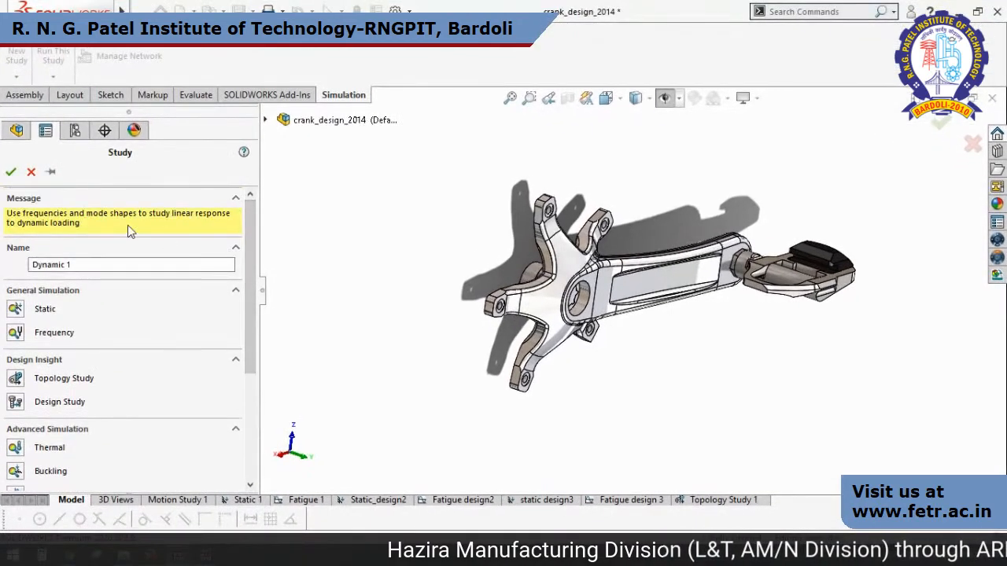
pyautogui.click(15, 309)
pyautogui.click(11, 173)
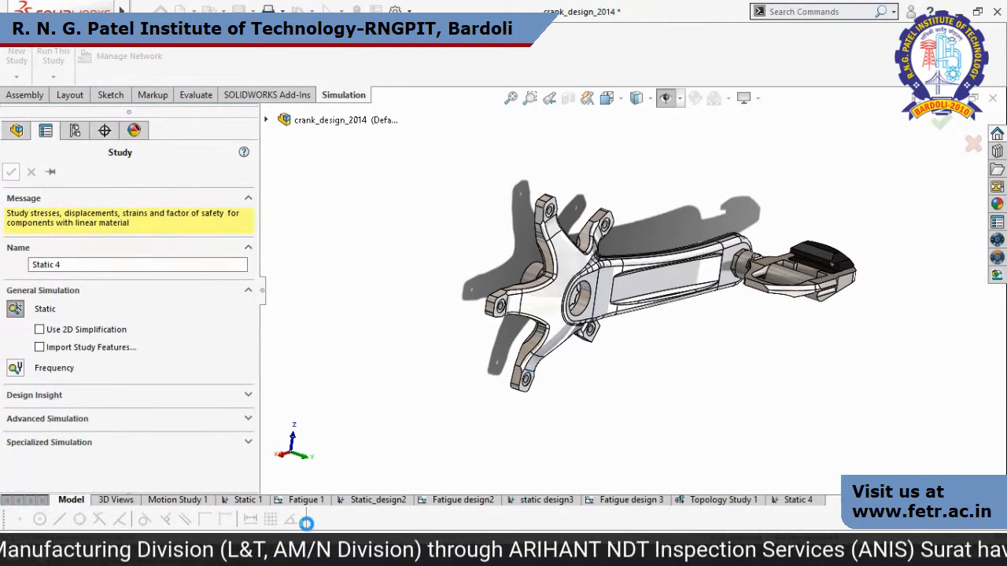
# Open the existing Static 1 study and review its parts, connections, fixtures, loads and results.
pyautogui.click(248, 500)
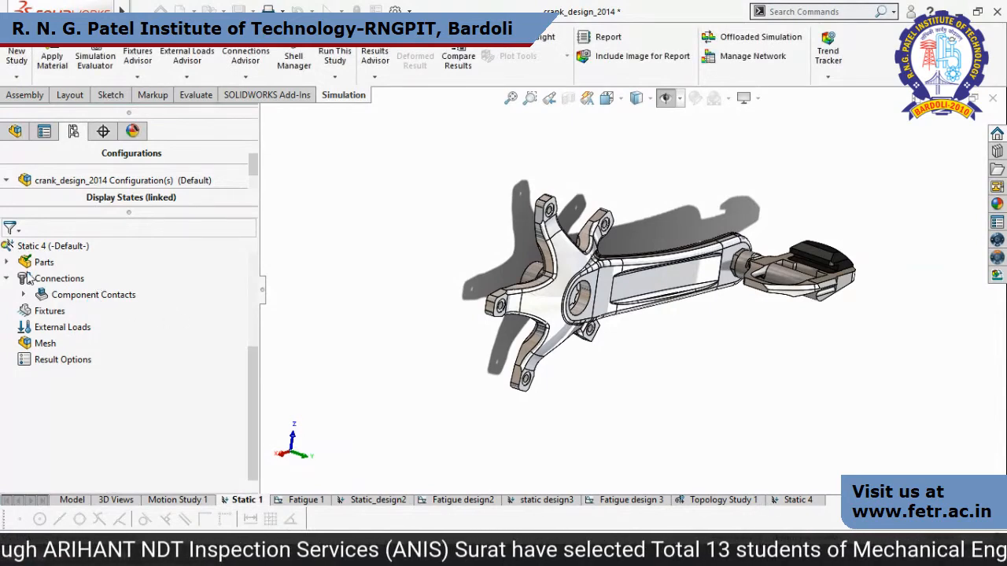
pyautogui.click(6, 277)
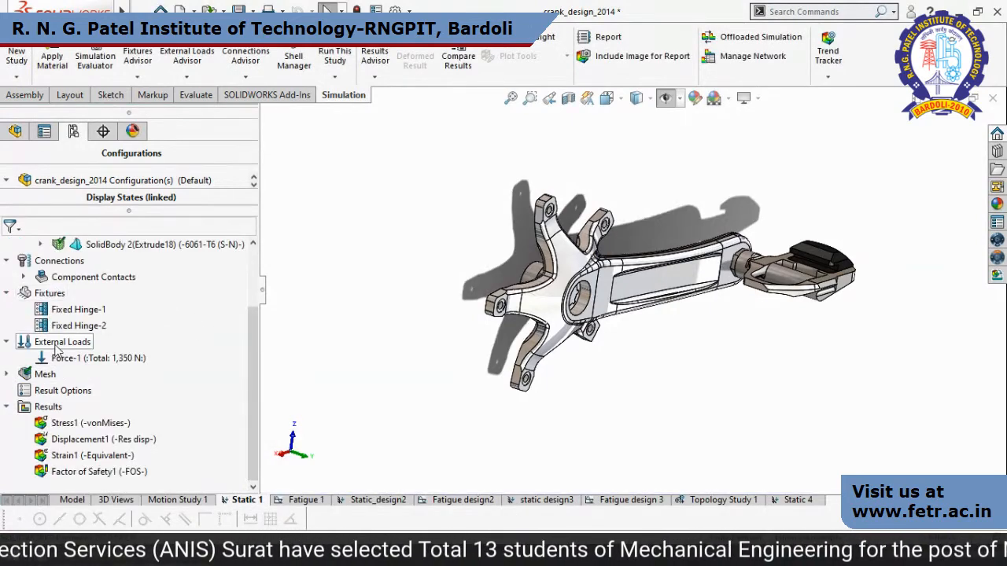
pyautogui.scroll(2, 255, 329)
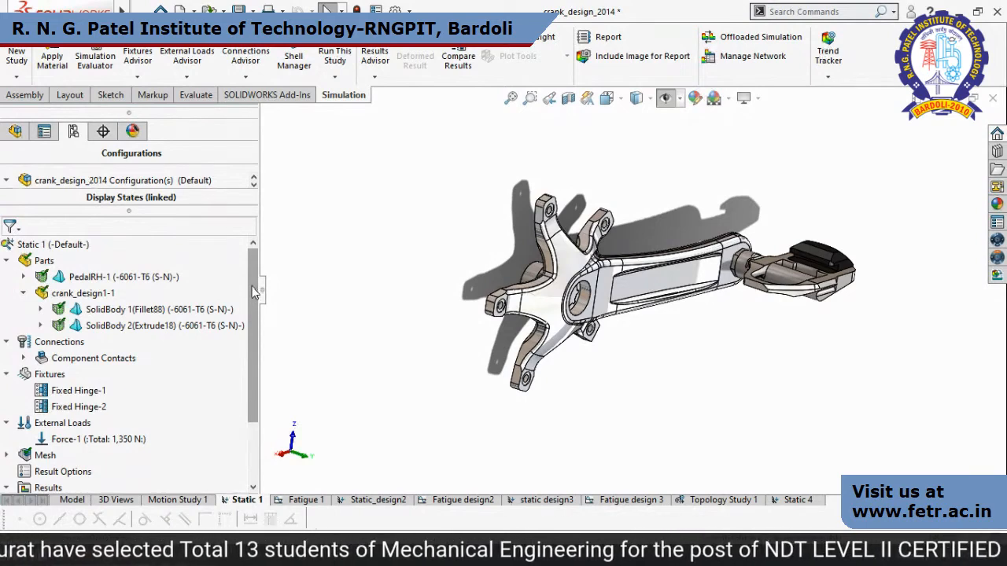
# Browse the DIN and SOLIDWORKS material libraries, including Steel, for the PedalRH part and close them without applying a material.
pyautogui.rightClick(98, 281)
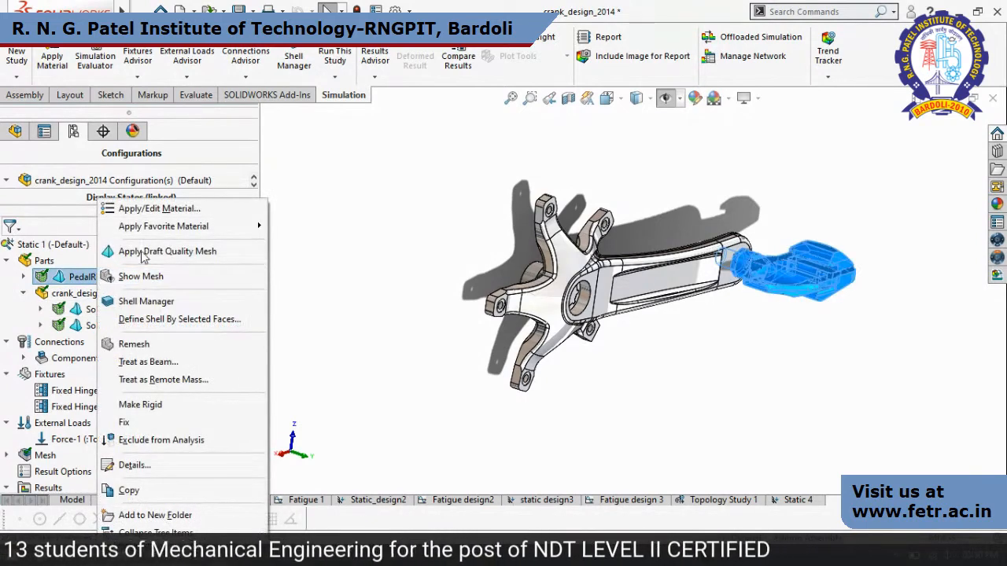
pyautogui.click(441, 392)
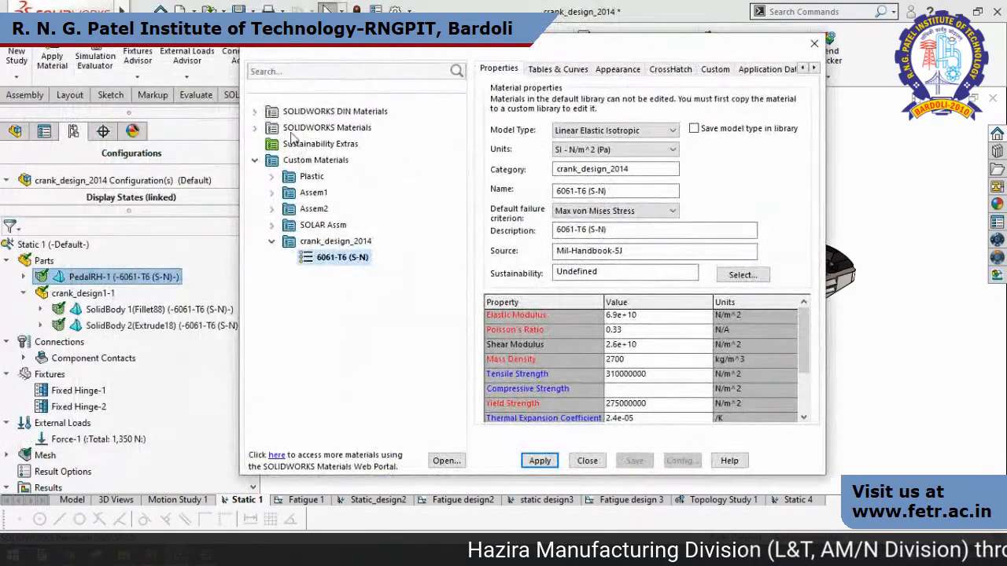
pyautogui.click(254, 160)
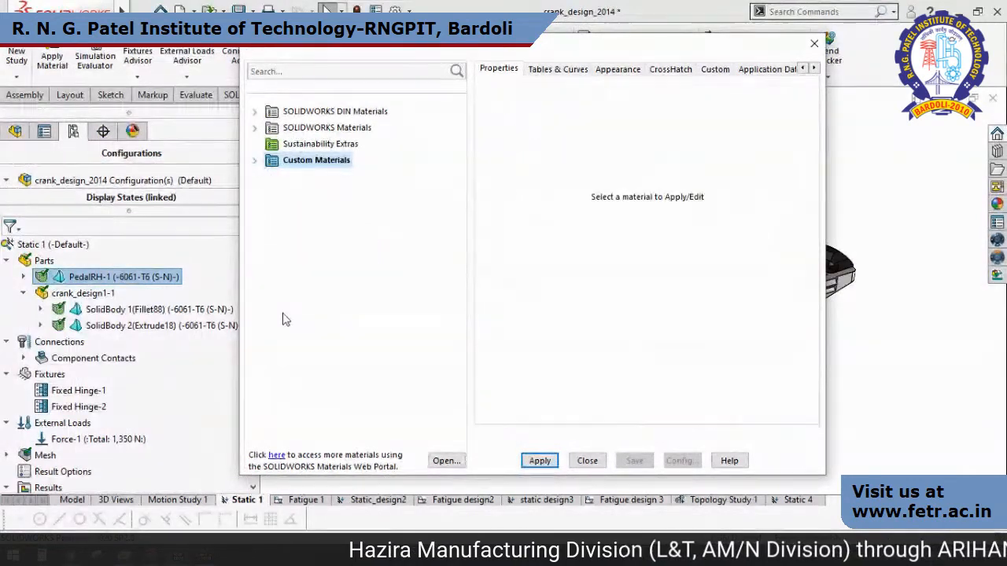
pyautogui.click(254, 112)
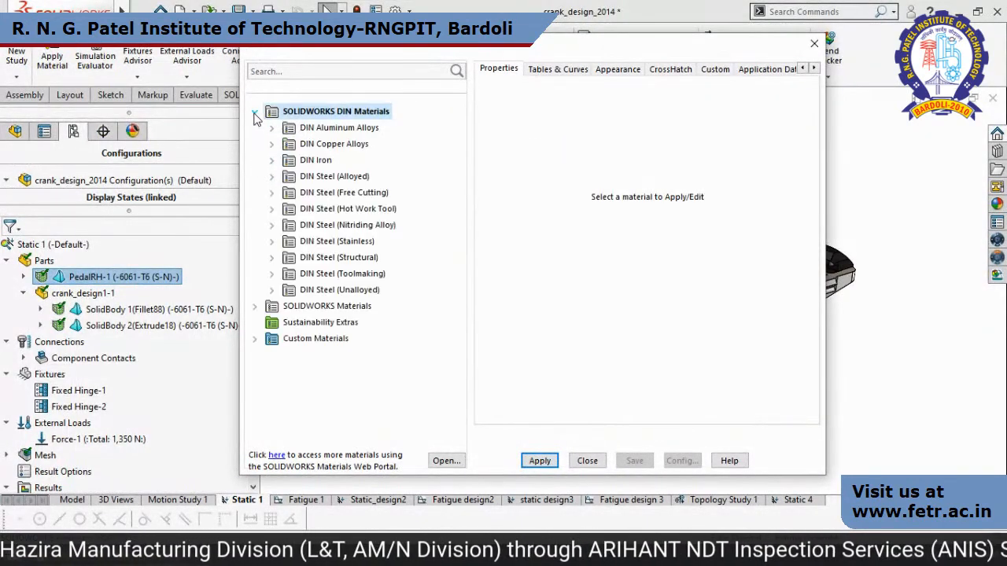
pyautogui.click(272, 306)
pyautogui.scroll(-2, 301, 371)
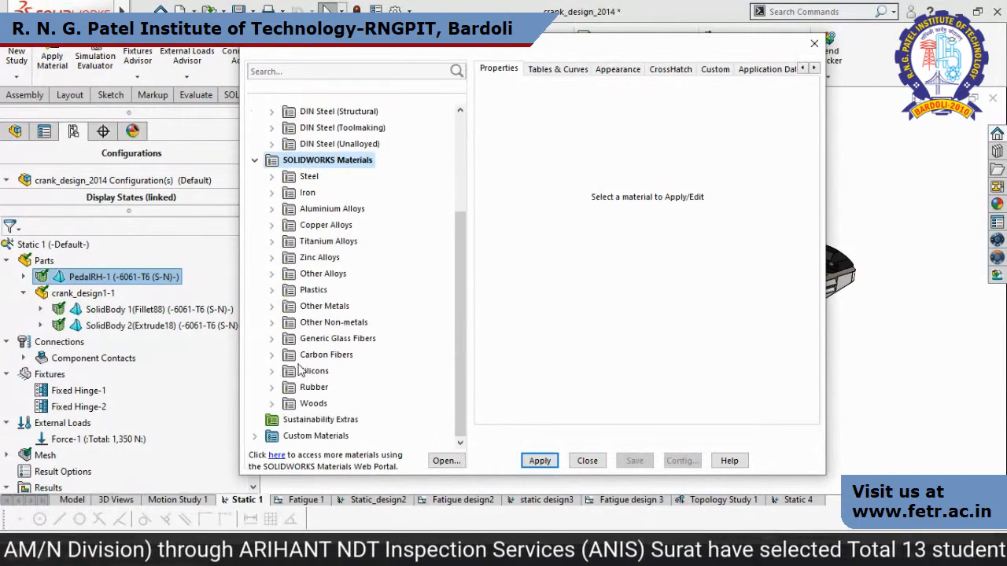
pyautogui.click(271, 177)
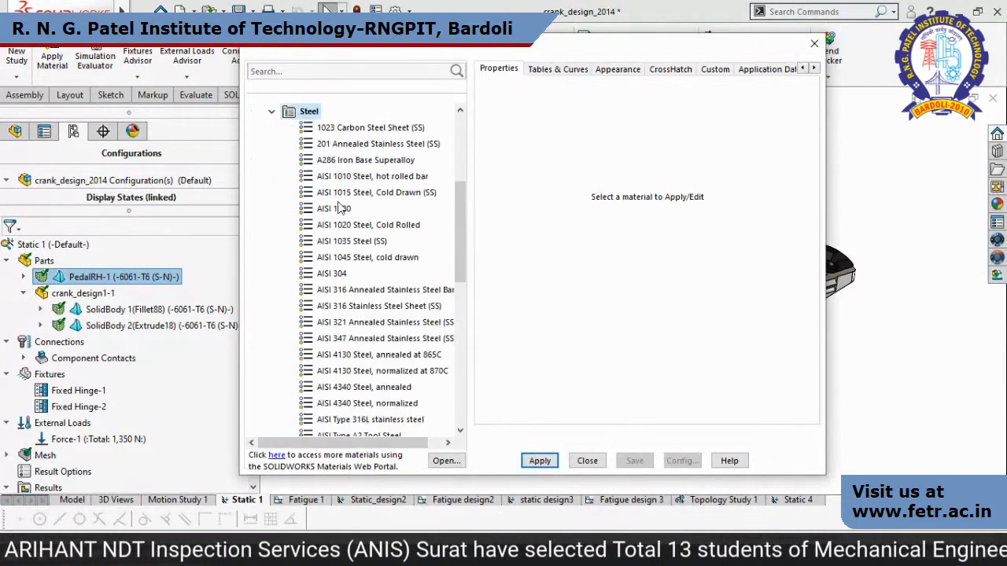
pyautogui.scroll(-10, 351, 399)
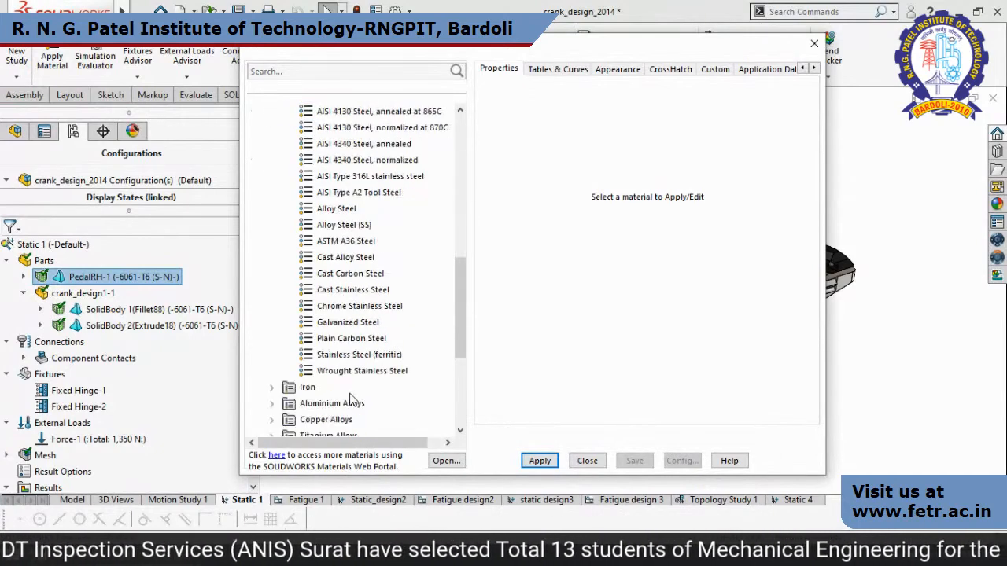
pyautogui.click(818, 52)
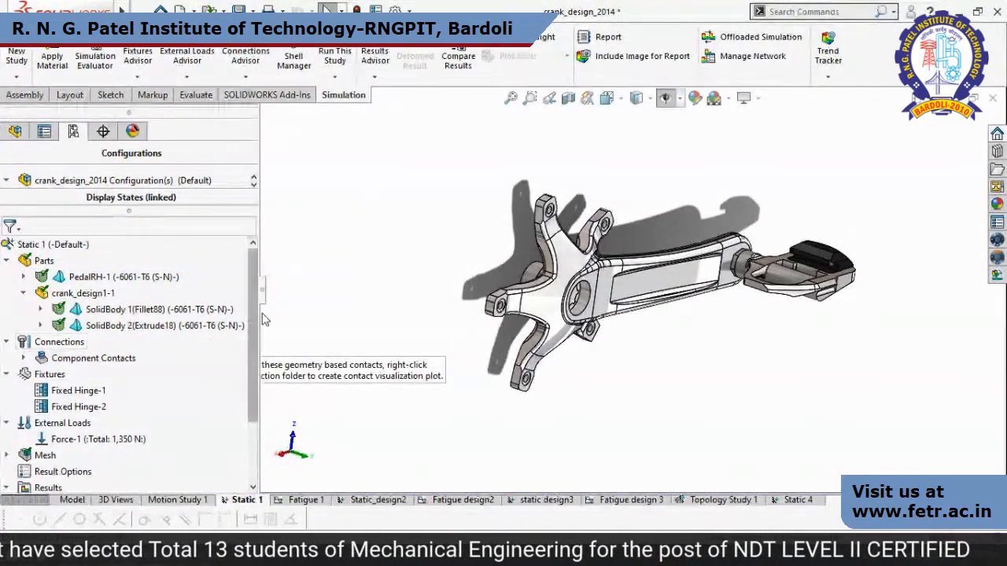
# Inspect which crank faces the Fixed Hinge-1 and Fixed Hinge-2 fixtures of the Static 1 study constrain.
pyautogui.scroll(-1, 256, 343)
pyautogui.scroll(-1, 256, 342)
pyautogui.click(78, 309)
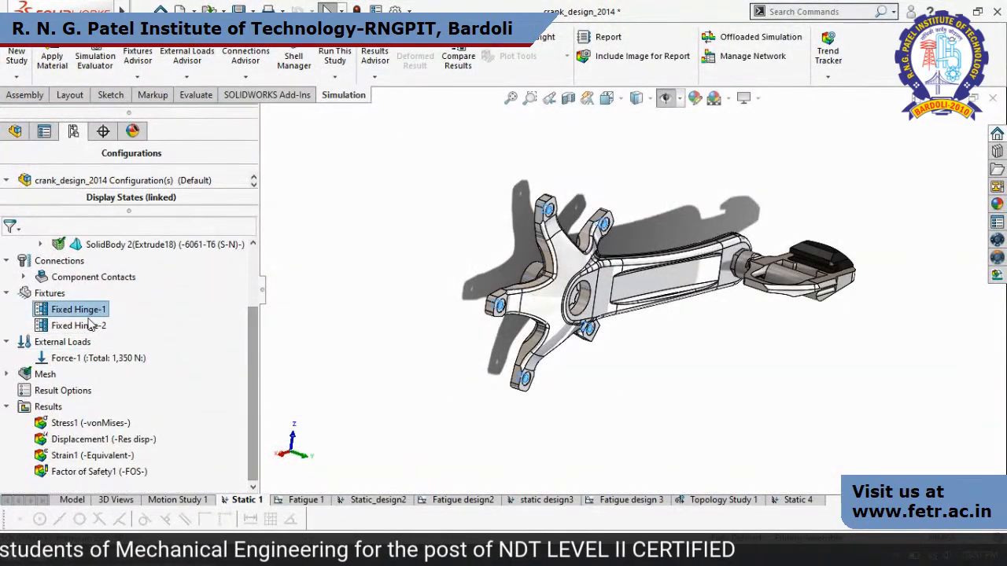
pyautogui.keyDown('ctrl'); pyautogui.click(88, 328); pyautogui.keyUp('ctrl')
pyautogui.moveTo(578, 363); pyautogui.dragTo(519, 231, button='middle')
pyautogui.scroll(-2, 517, 228)
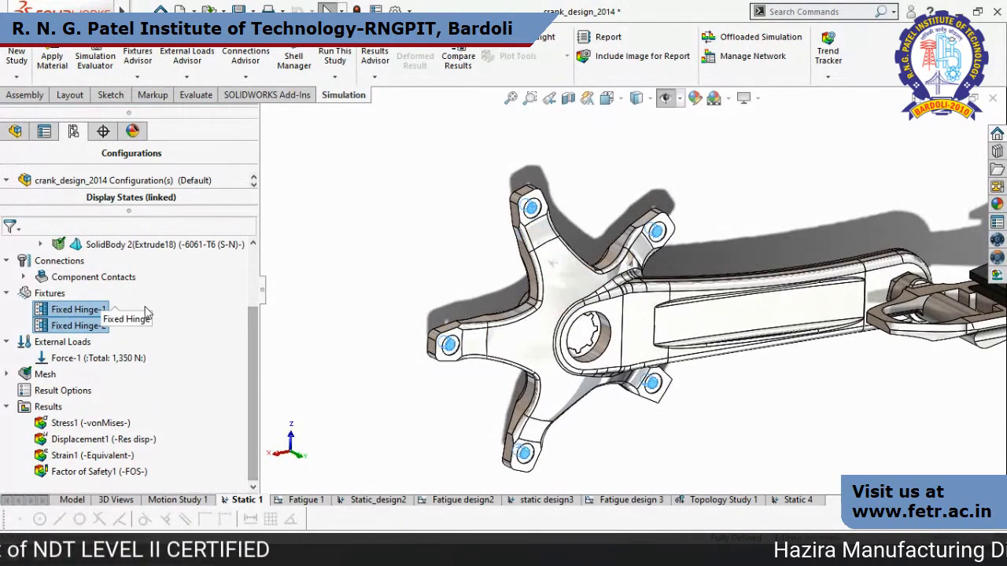
pyautogui.click(66, 313)
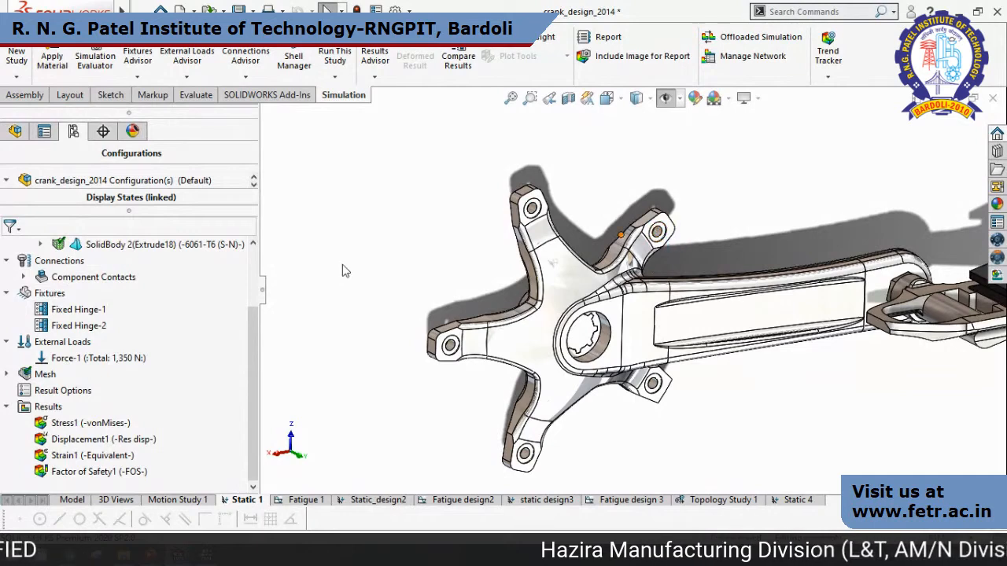
pyautogui.click(66, 325)
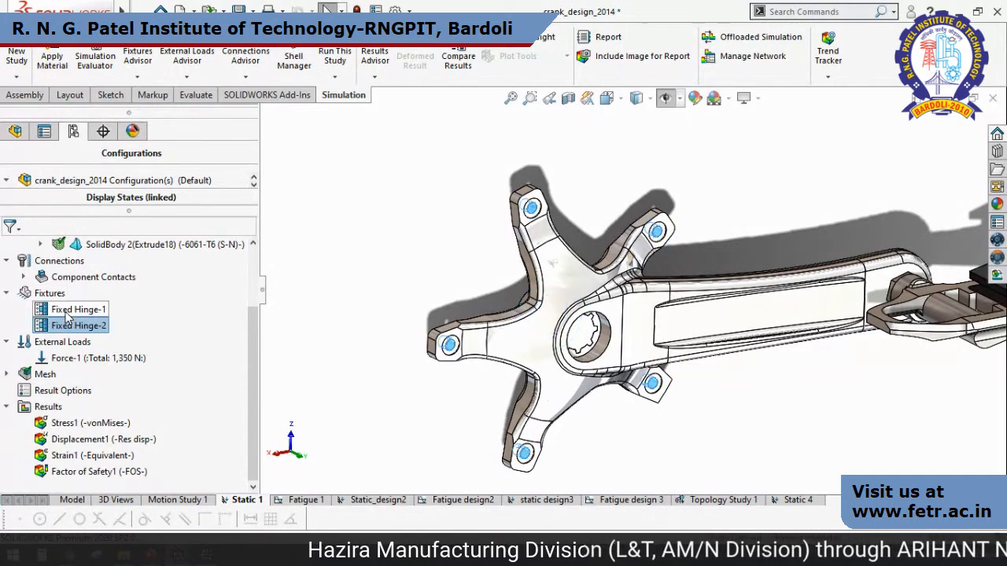
pyautogui.keyDown('ctrl'); pyautogui.click(77, 310); pyautogui.keyUp('ctrl')
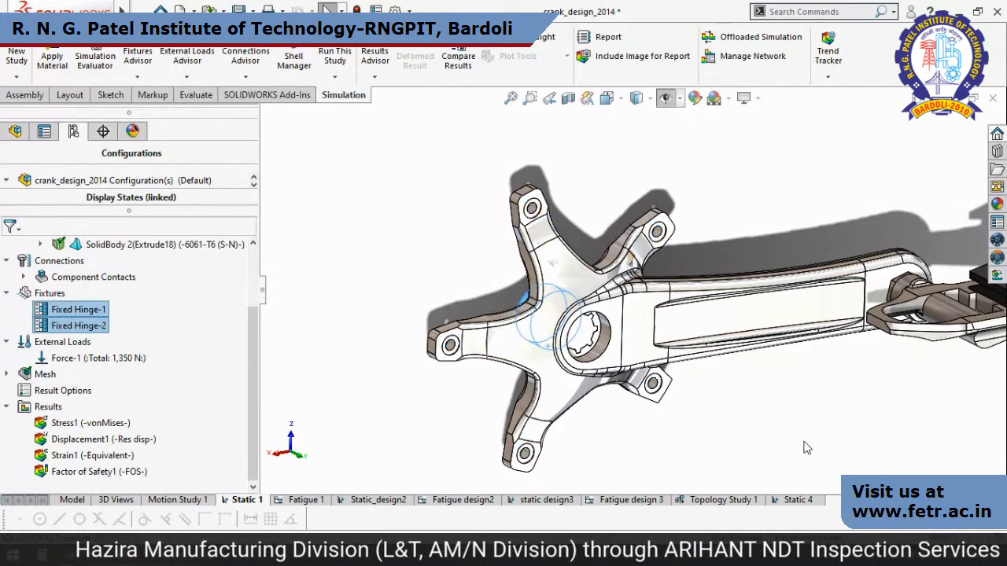
pyautogui.click(740, 443)
# Examine the definition of the Force-1 load on the pedal faces and close it without changes.
pyautogui.click(144, 360)
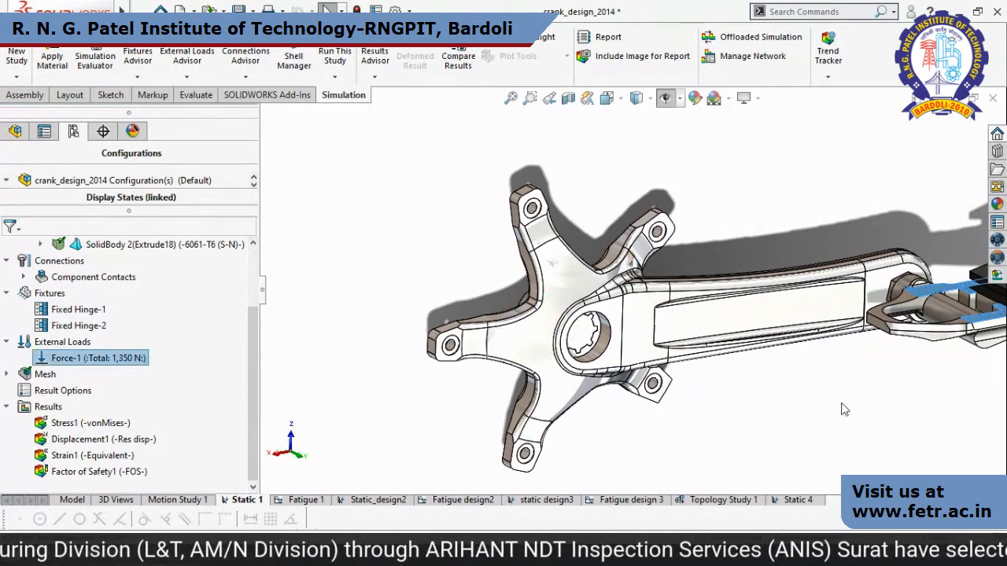
pyautogui.scroll(3, 834, 409)
pyautogui.scroll(-2, 910, 320)
pyautogui.rightClick(133, 360)
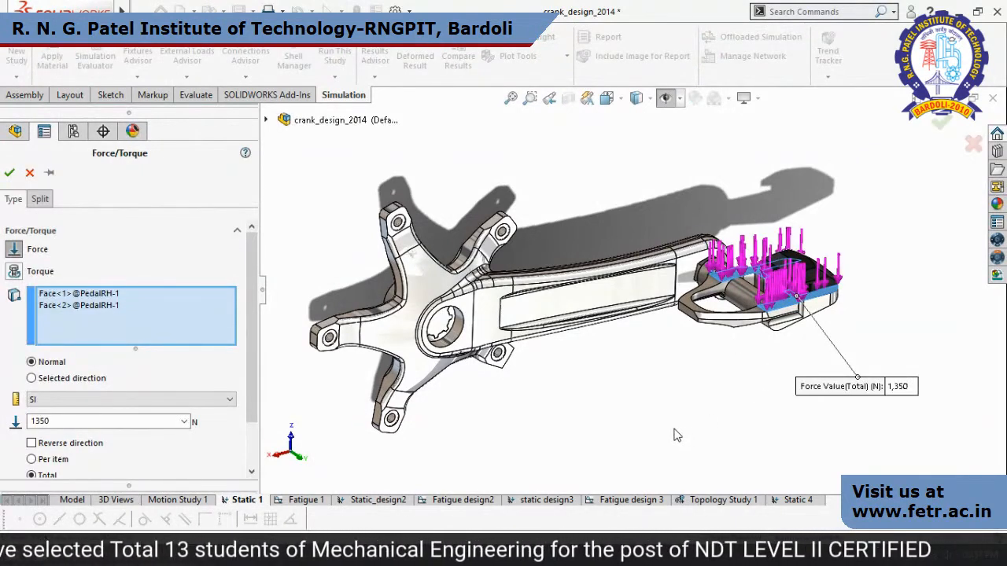
pyautogui.click(34, 171)
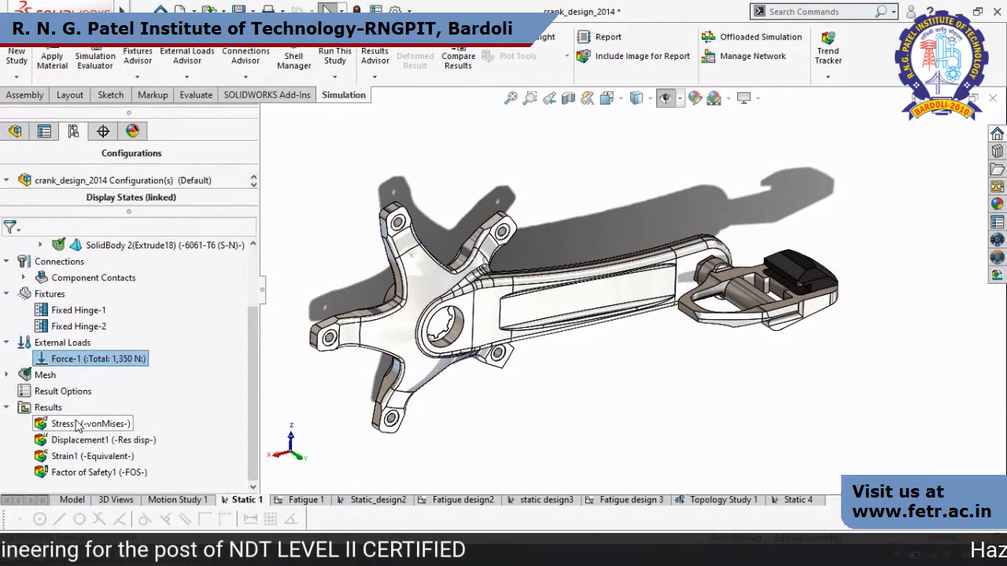
# Show the von Mises stress plot of the Static 1 study and place its maximum-value callout clear above the crank arm.
pyautogui.click(76, 422)
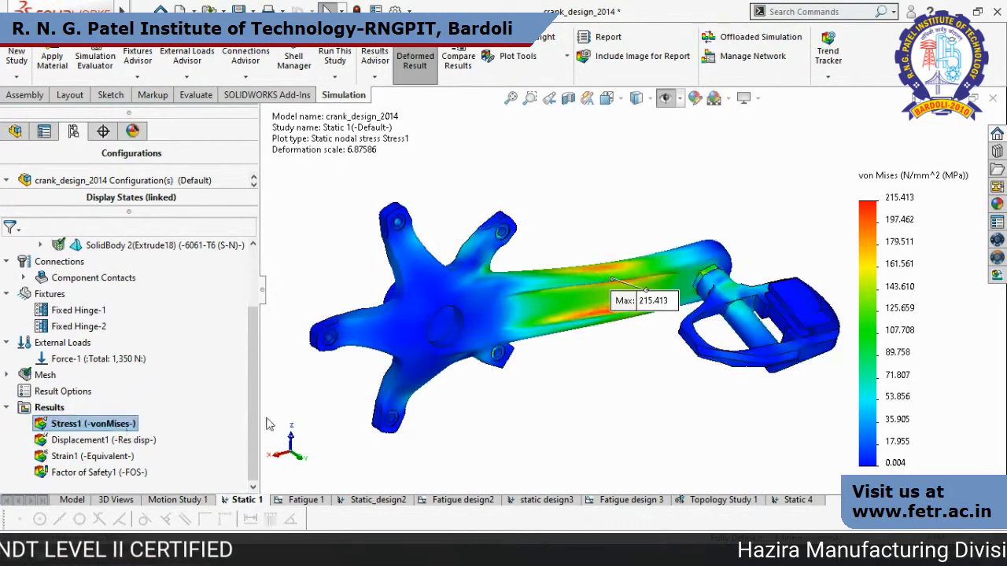
pyautogui.scroll(4, 657, 358)
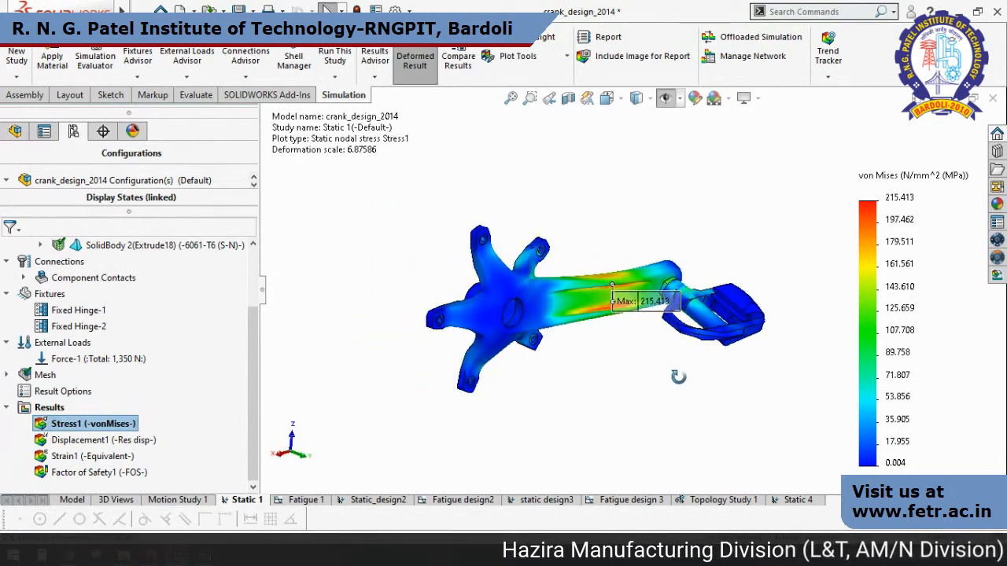
pyautogui.moveTo(654, 313); pyautogui.dragTo(636, 195)
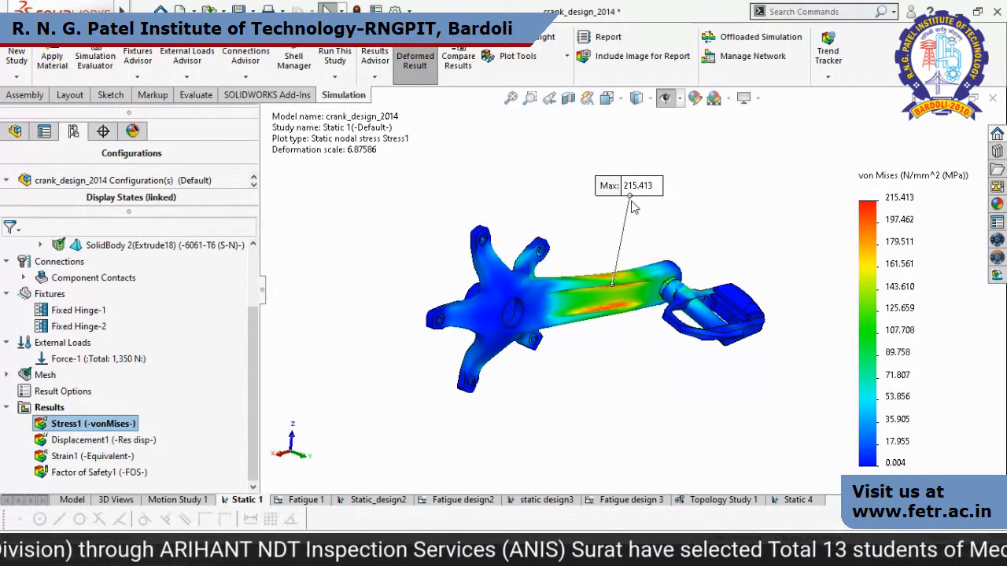
pyautogui.moveTo(250, 364)
pyautogui.mouseDown()
pyautogui.moveTo(261, 285)
pyautogui.moveTo(254, 373)
pyautogui.mouseUp()
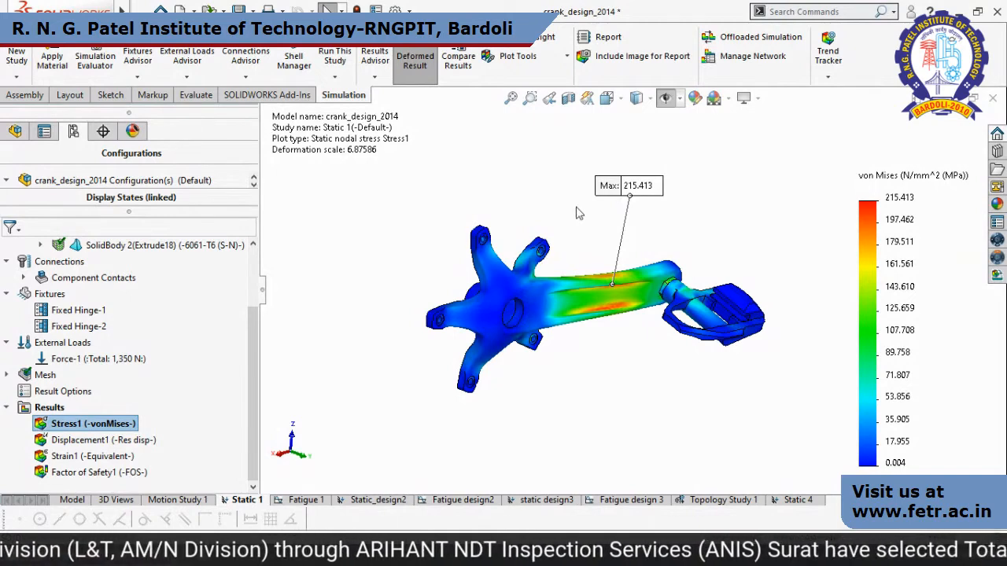
# Show the Displacement1 plot of the Static 1 study, play its deformation animation and close it.
pyautogui.click(134, 444)
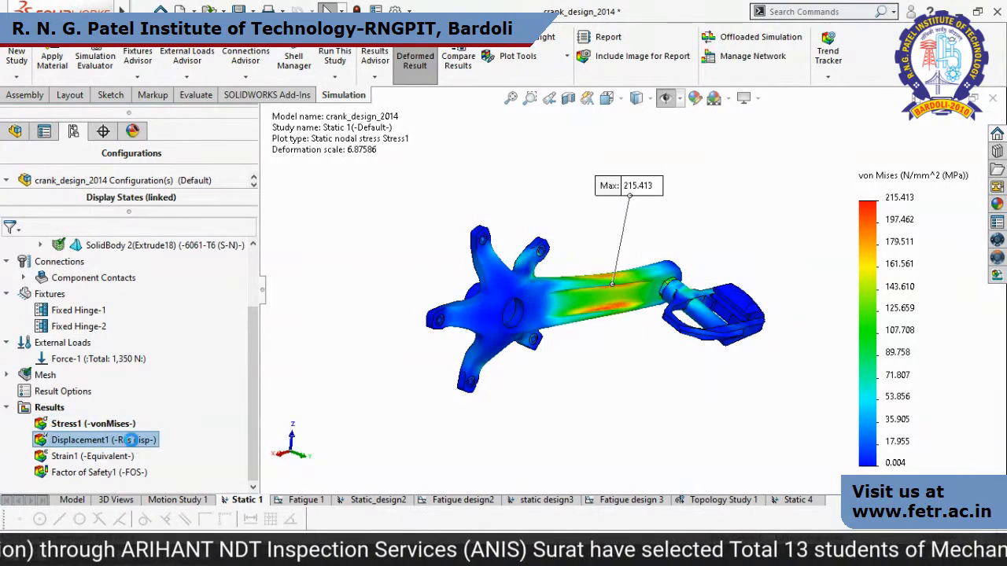
pyautogui.doubleClick(130, 440)
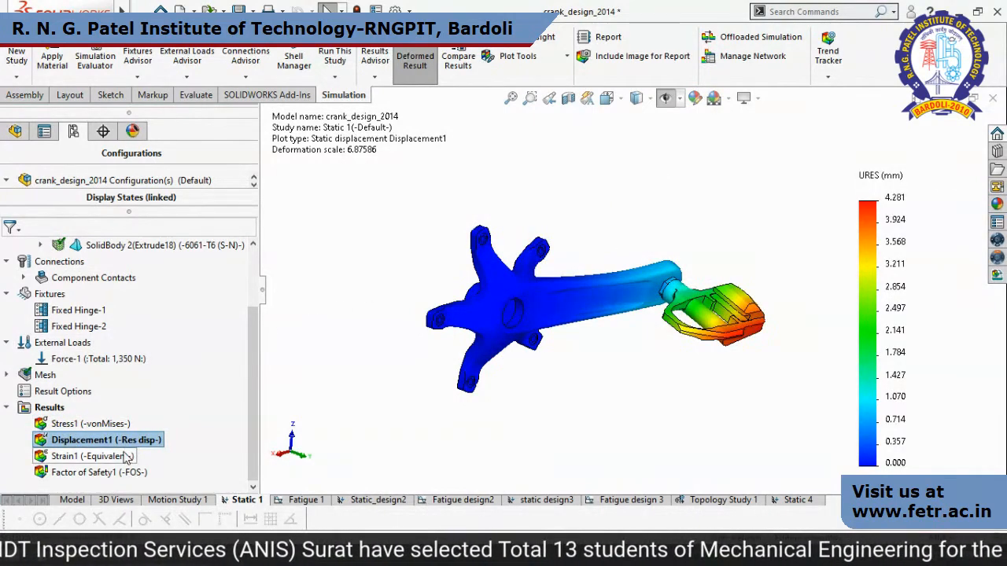
pyautogui.rightClick(149, 440)
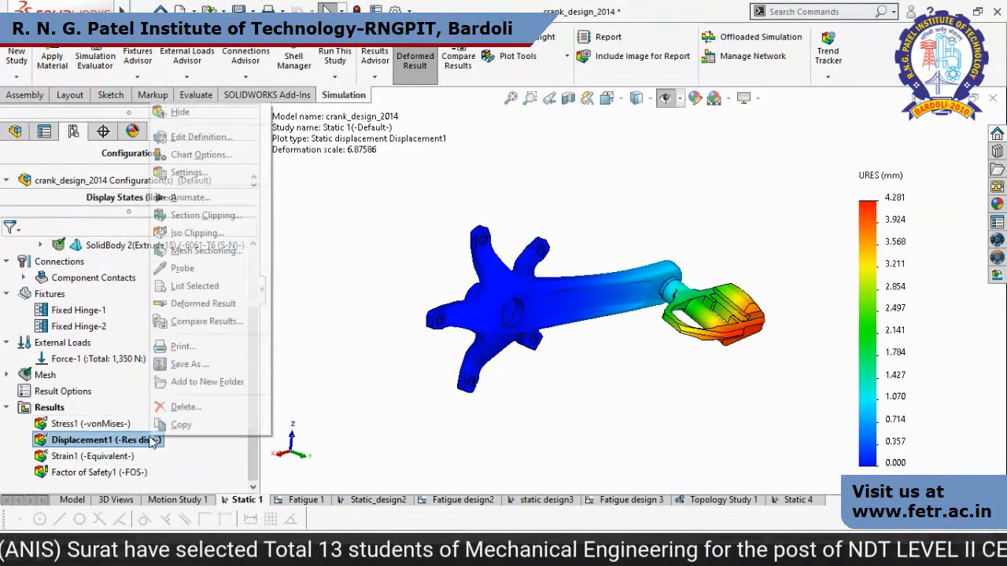
pyautogui.click(213, 198)
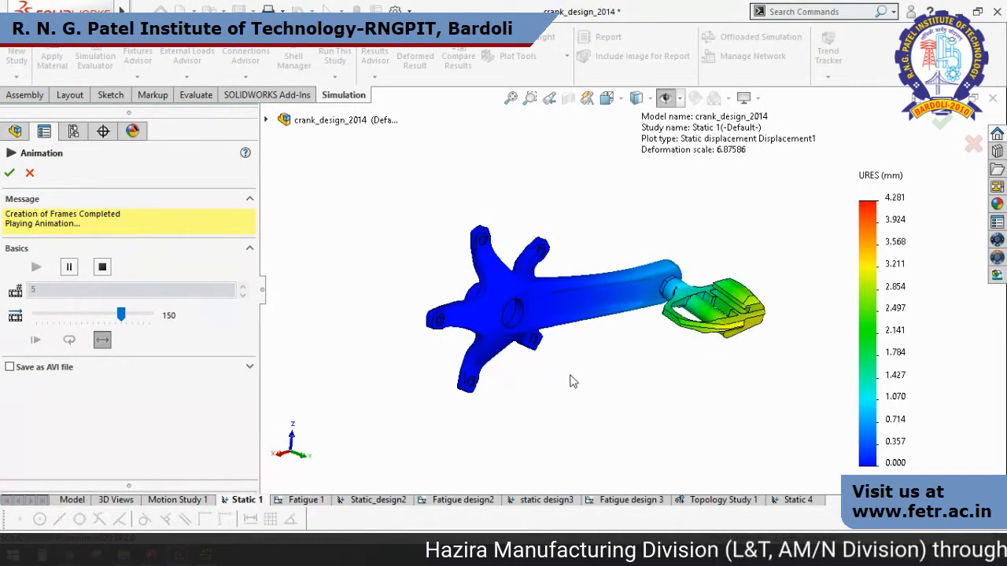
pyautogui.click(30, 174)
# Show the Factor of Safety1 plot of the Static 1 study and reposition its minimum-value callout to inspect the critical location.
pyautogui.click(81, 474)
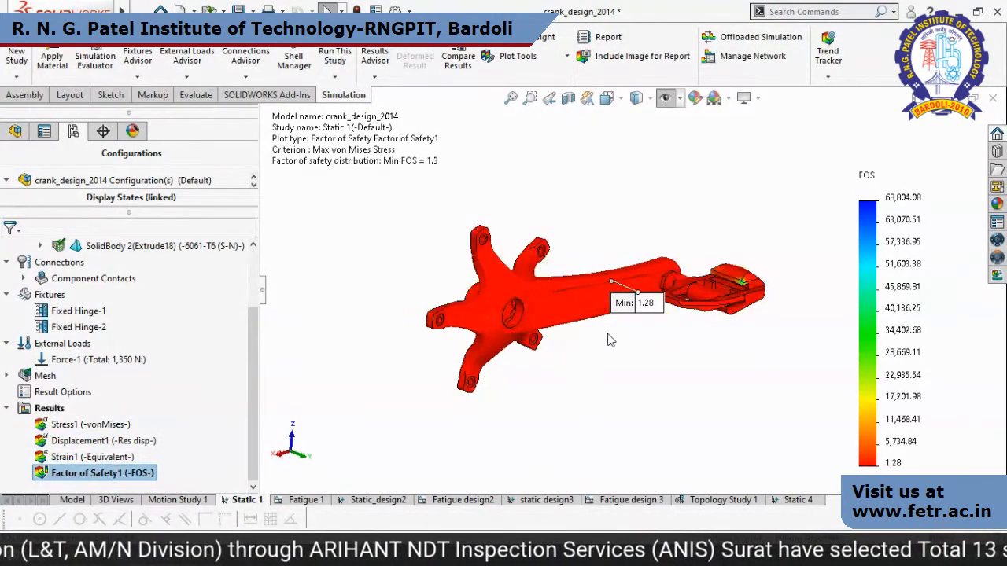
pyautogui.moveTo(637, 254); pyautogui.dragTo(636, 215)
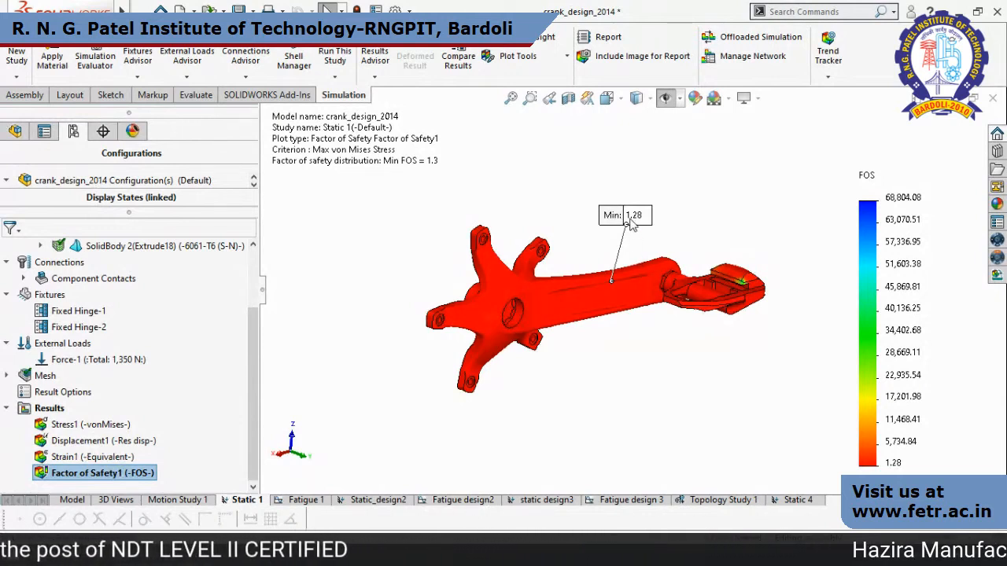
pyautogui.moveTo(629, 215); pyautogui.dragTo(632, 197)
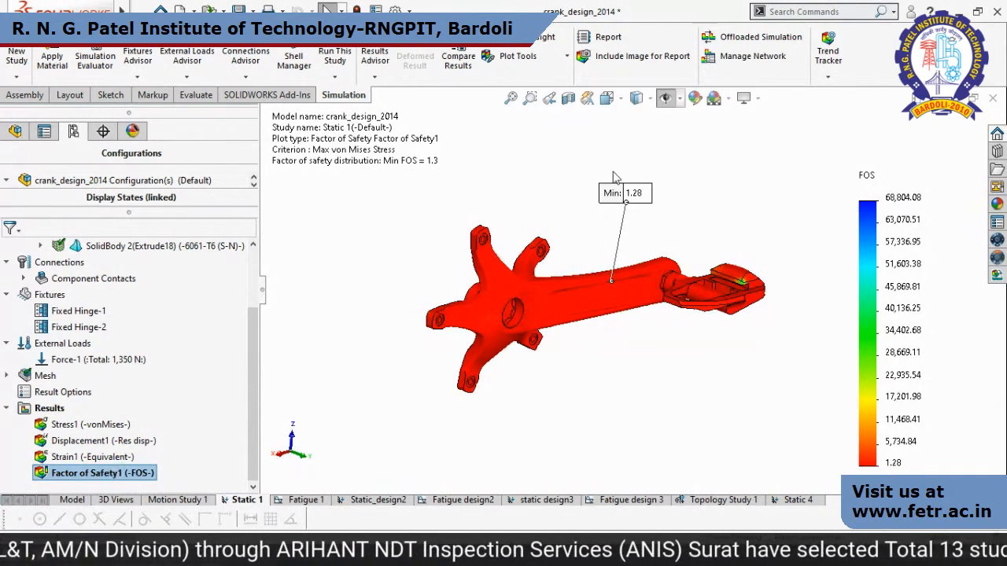
pyautogui.moveTo(641, 194); pyautogui.dragTo(653, 303)
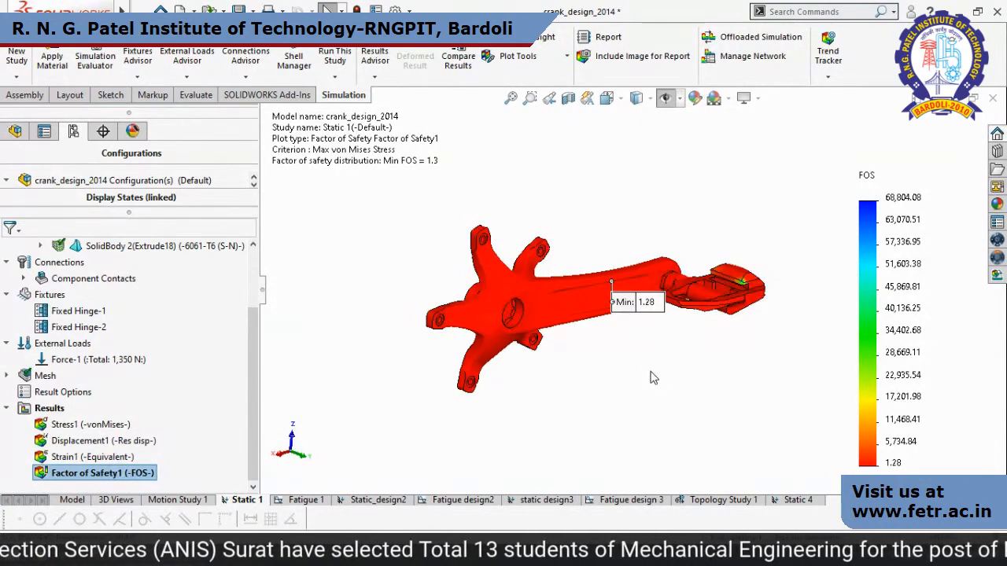
pyautogui.hotkey('alt', 'Tab')
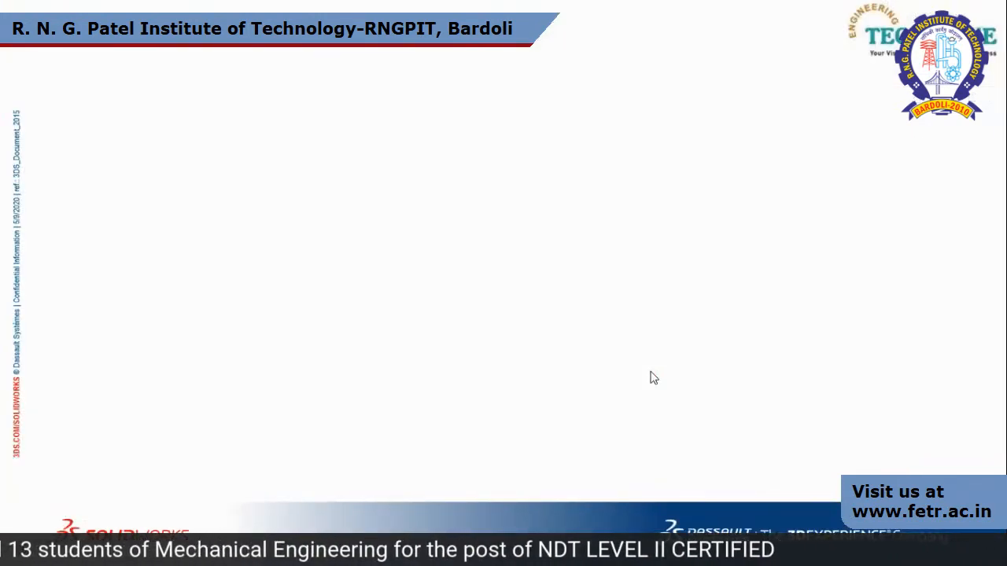
pyautogui.hotkey('alt', 'Tab')
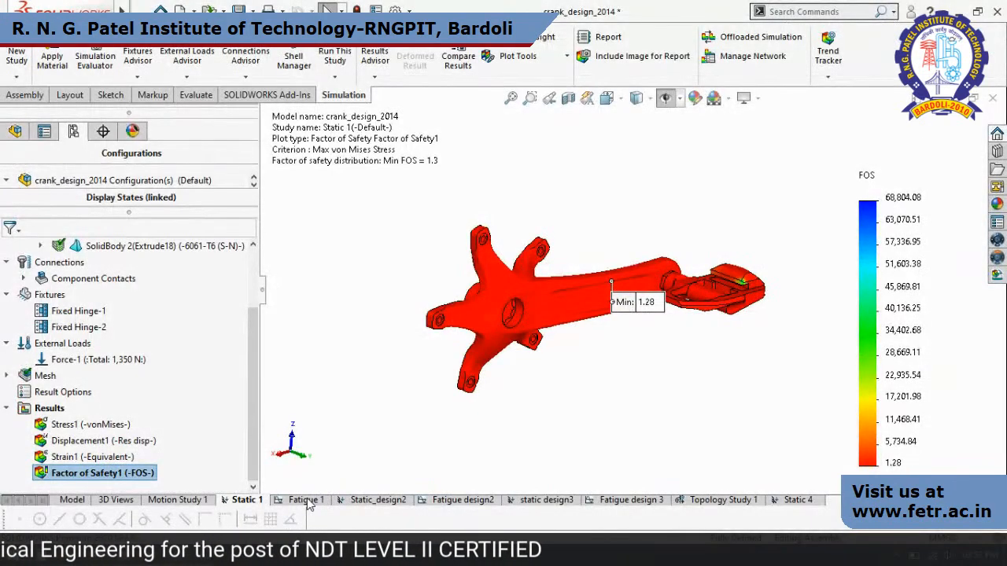
# Open the Fatigue 1 study, review the fatigue SN curve data of the PedalRH part's material and close it without applying changes.
pyautogui.click(306, 500)
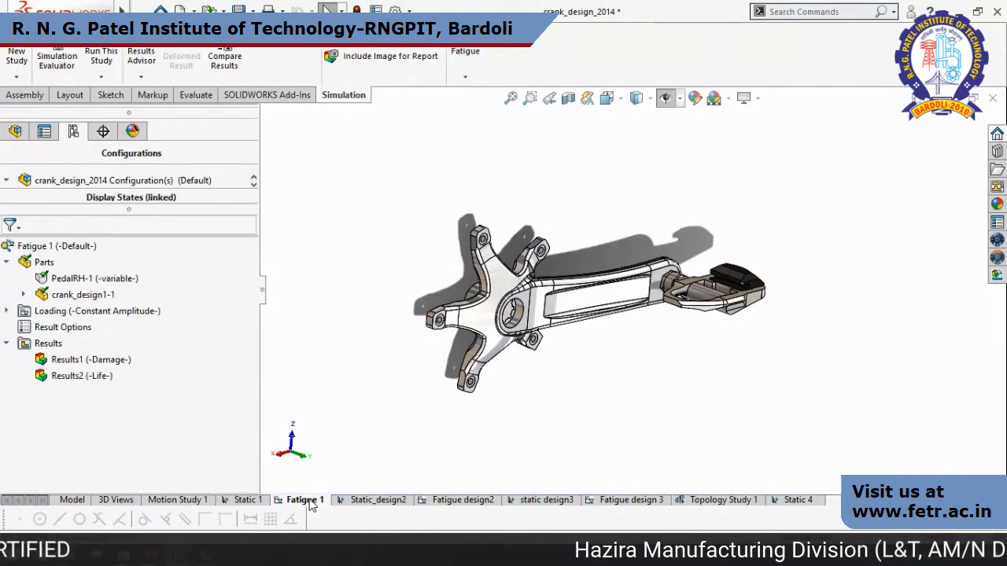
pyautogui.moveTo(742, 396)
pyautogui.mouseDown(button='middle')
pyautogui.moveTo(729, 337)
pyautogui.moveTo(734, 382)
pyautogui.mouseUp(button='middle')
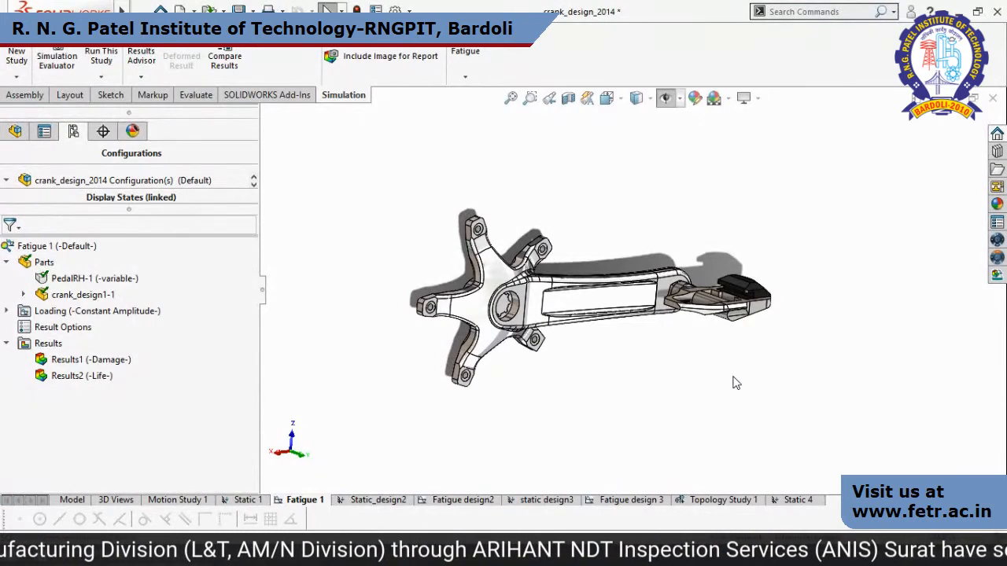
pyautogui.moveTo(697, 355); pyautogui.dragTo(681, 386, button='middle')
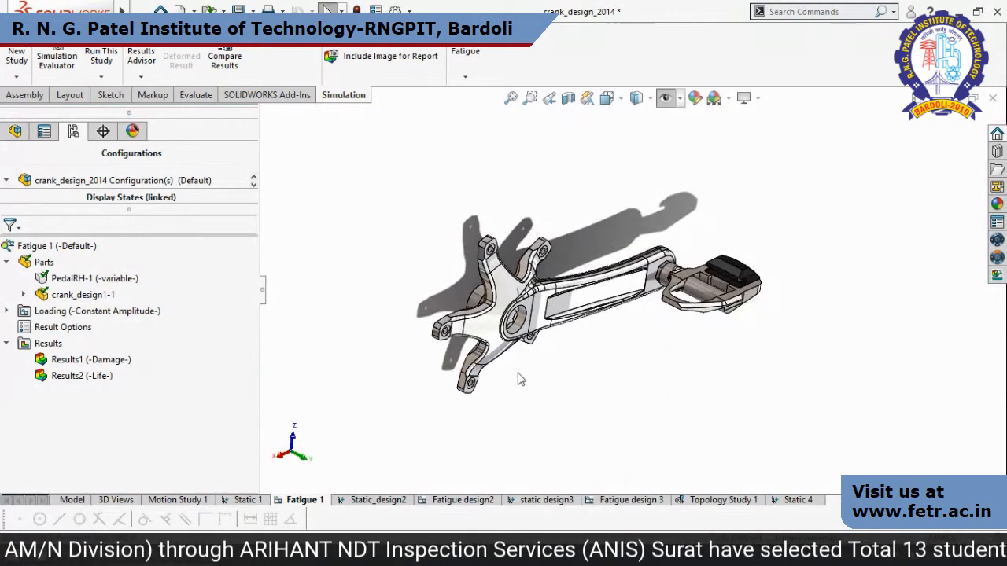
pyautogui.rightClick(56, 278)
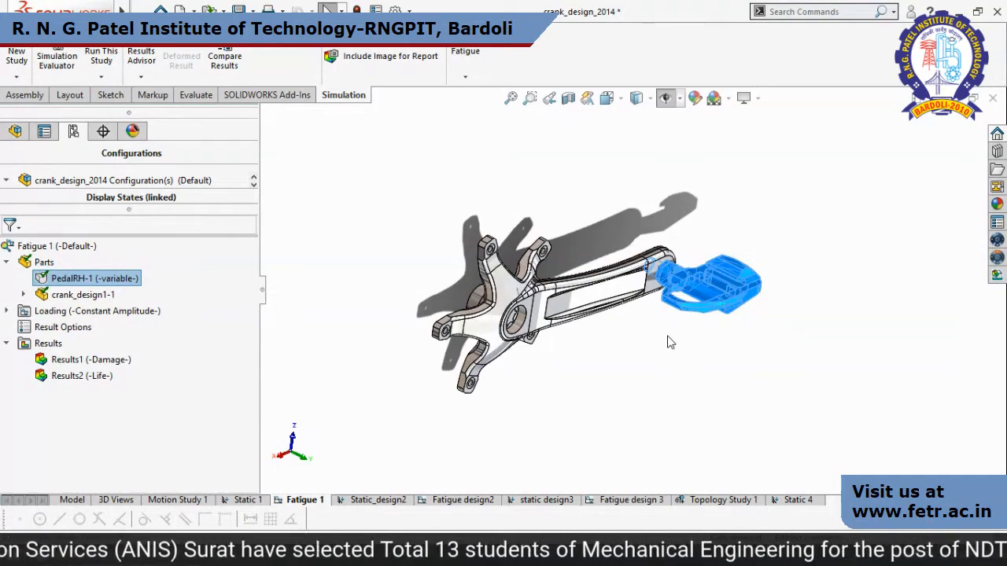
pyautogui.moveTo(331, 21); pyautogui.dragTo(586, 72)
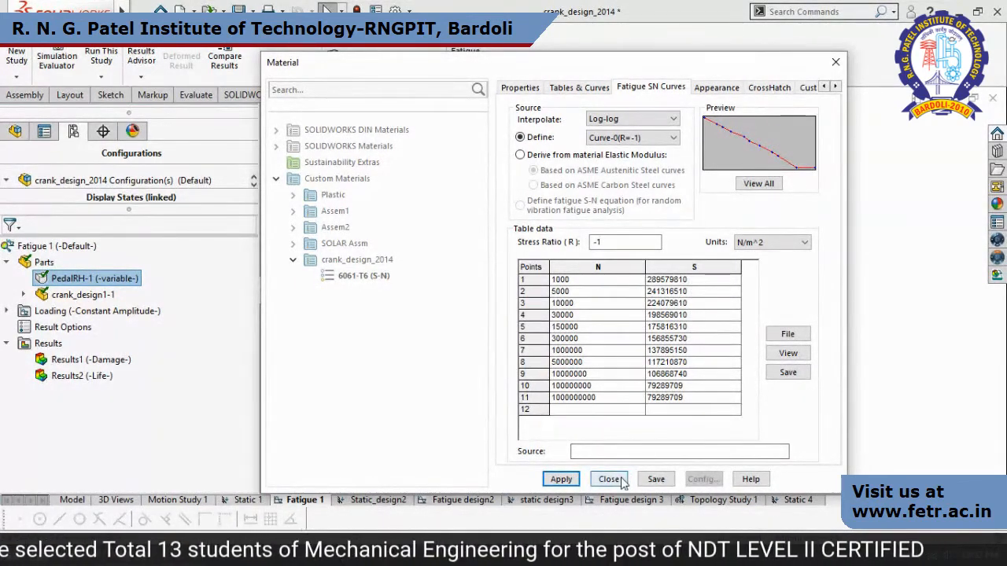
pyautogui.click(835, 63)
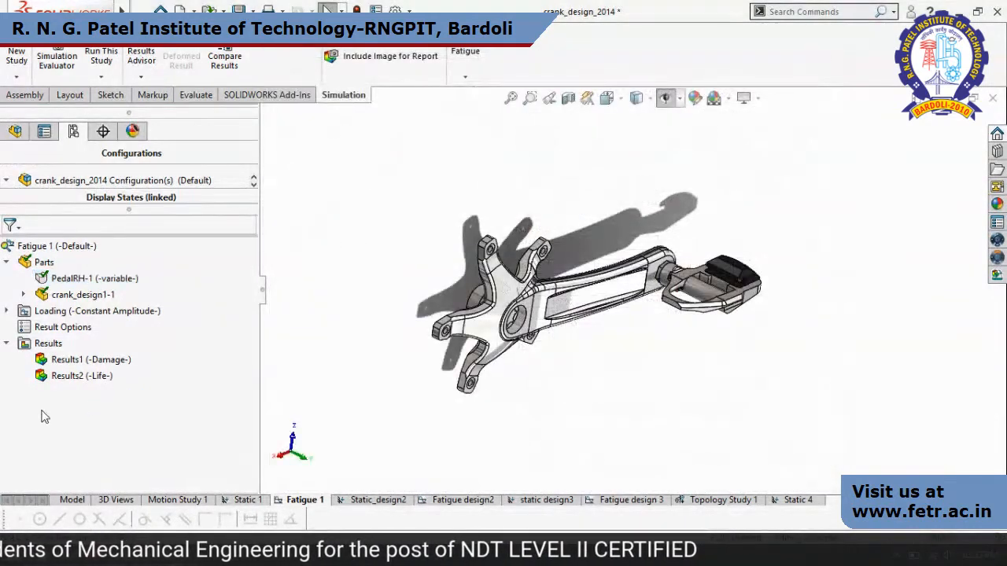
# Show the Results2 life plot of the Fatigue 1 study and place its minimum-life callout clear below the crank.
pyautogui.doubleClick(79, 376)
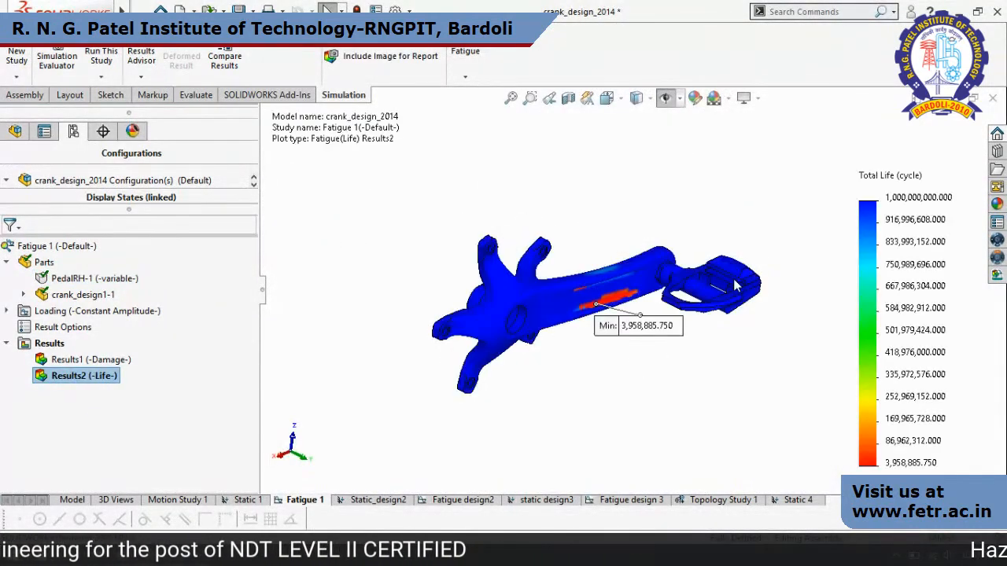
pyautogui.moveTo(667, 329); pyautogui.dragTo(716, 394)
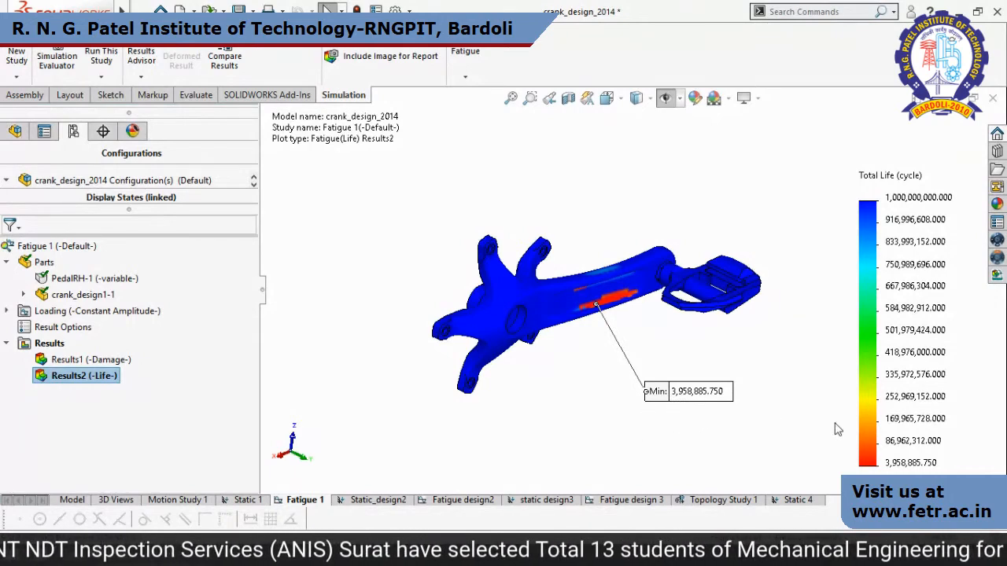
pyautogui.moveTo(761, 445); pyautogui.dragTo(754, 415, button='middle')
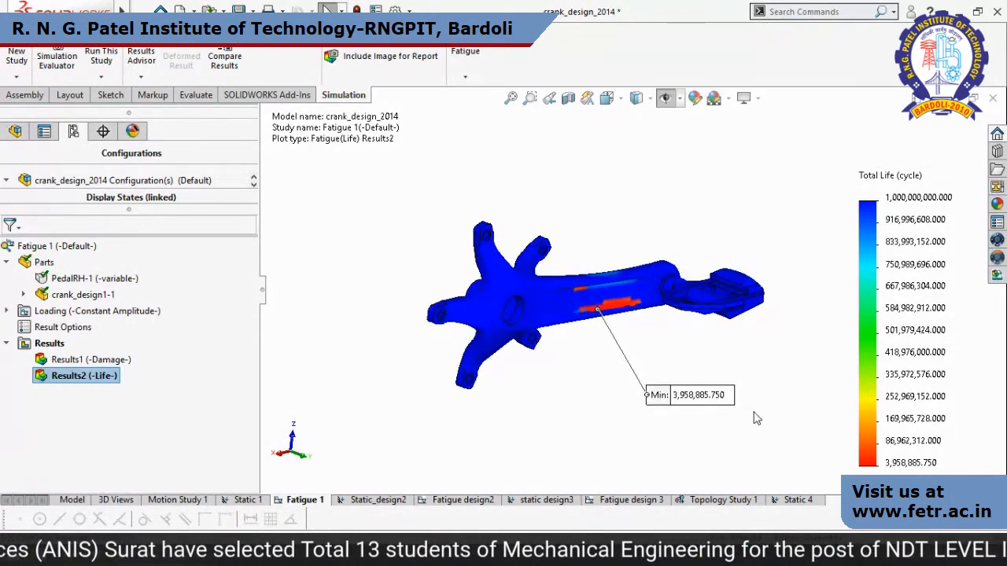
# Switch to the presentation, reveal the Design1 values in the crank durability comparison table and return to SOLIDWORKS.
pyautogui.hotkey('alt', 'Tab')
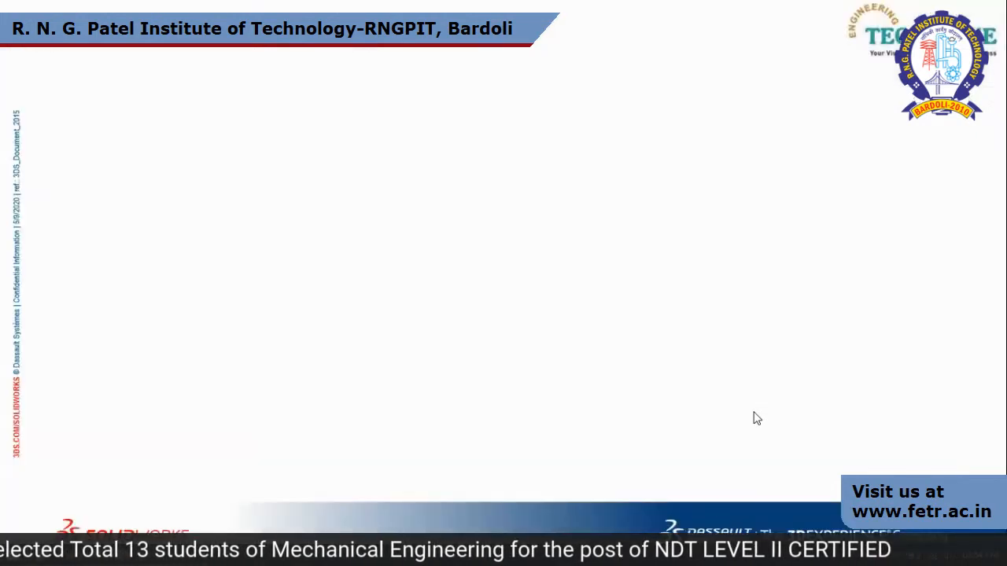
pyautogui.click(754, 418)
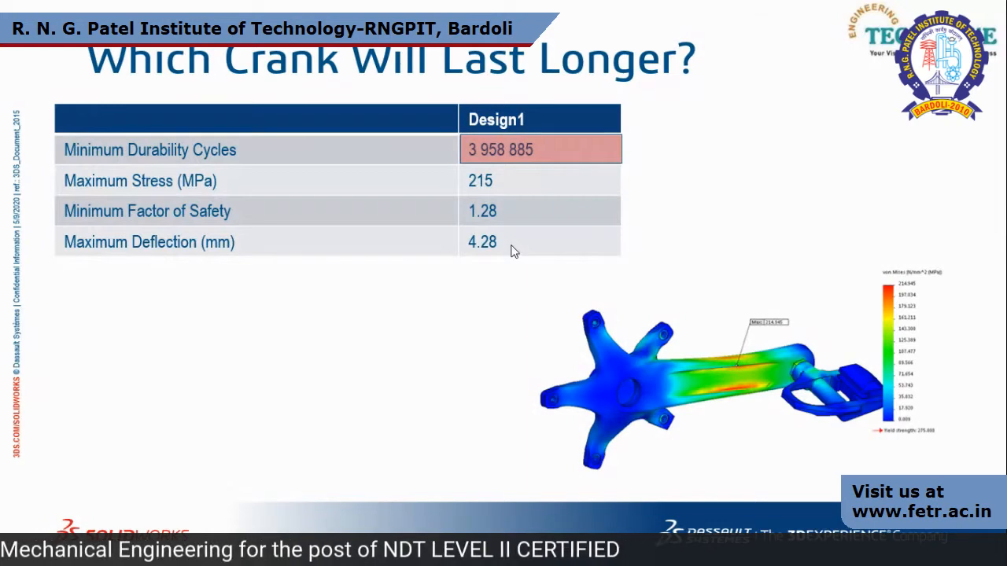
pyautogui.hotkey('alt', 'Tab')
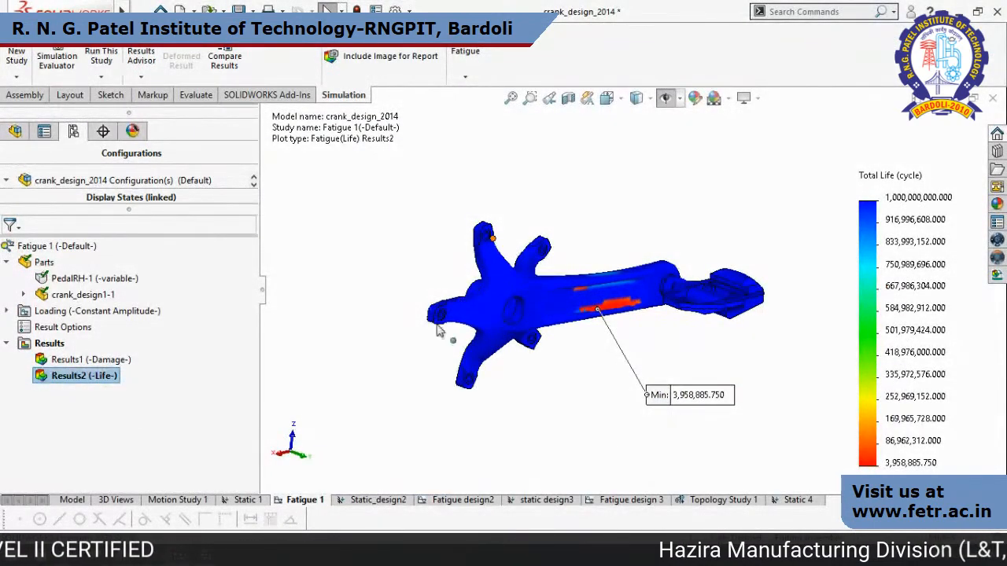
# Open the Static_design2 study and activate its Design2 configuration.
pyautogui.click(387, 502)
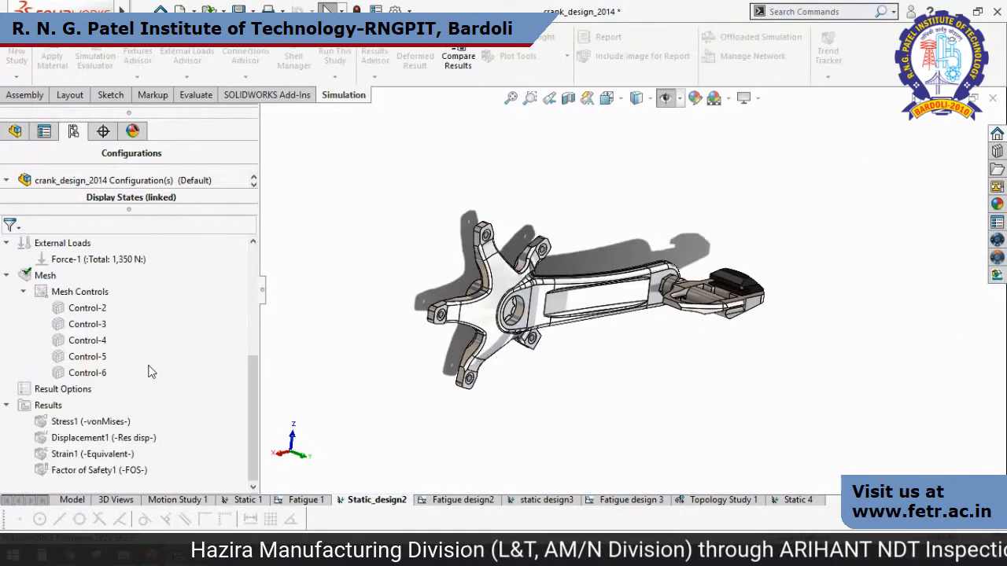
pyautogui.rightClick(129, 310)
pyautogui.click(193, 319)
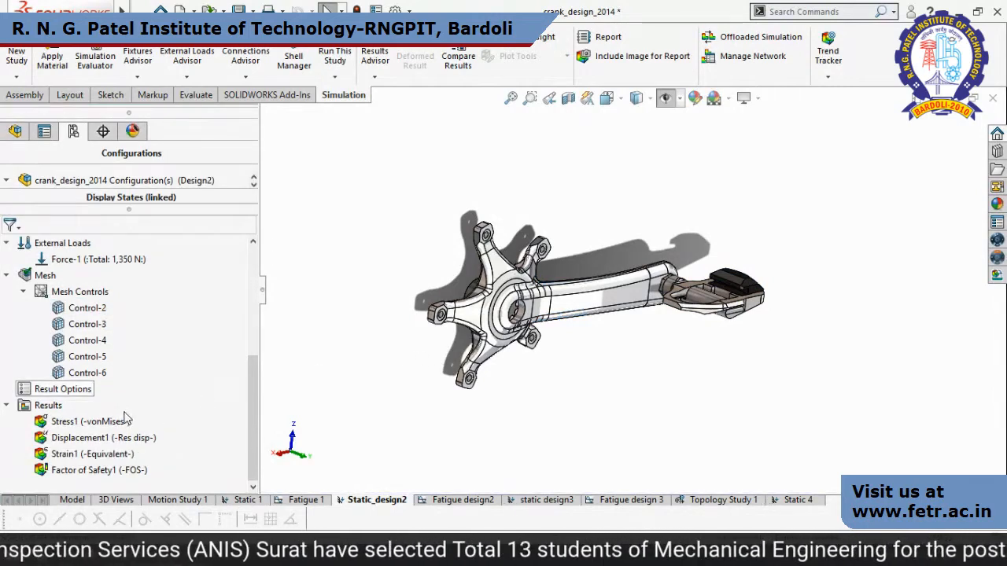
# Show the von Mises stress, resultant displacement and factor of safety plots of the Static_design2 study in turn.
pyautogui.doubleClick(112, 423)
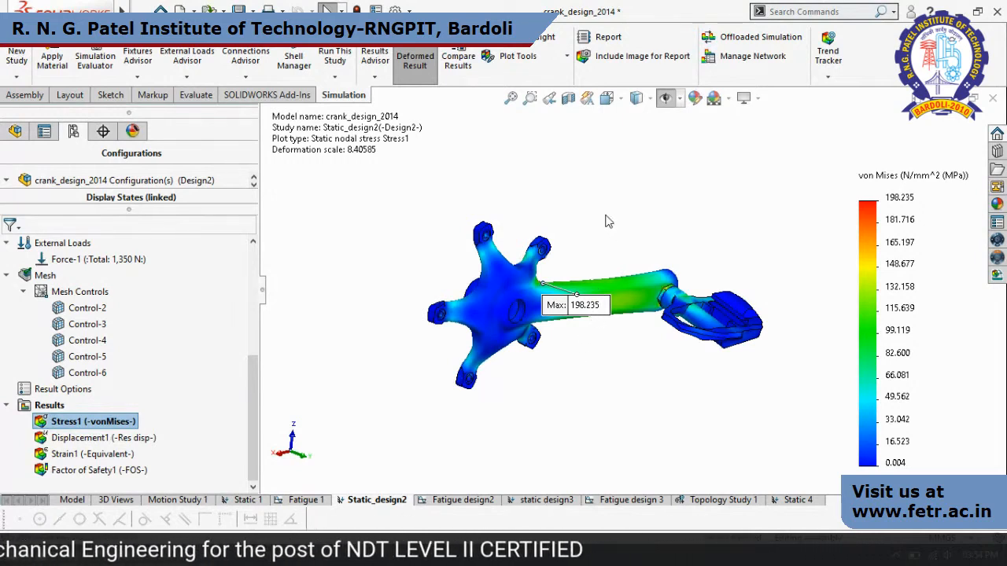
pyautogui.doubleClick(100, 444)
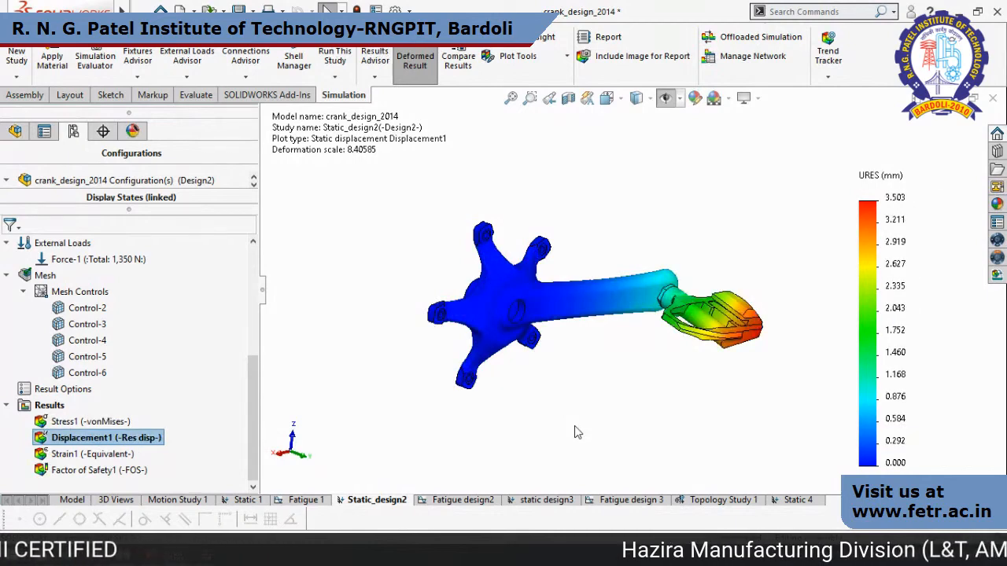
pyautogui.doubleClick(102, 471)
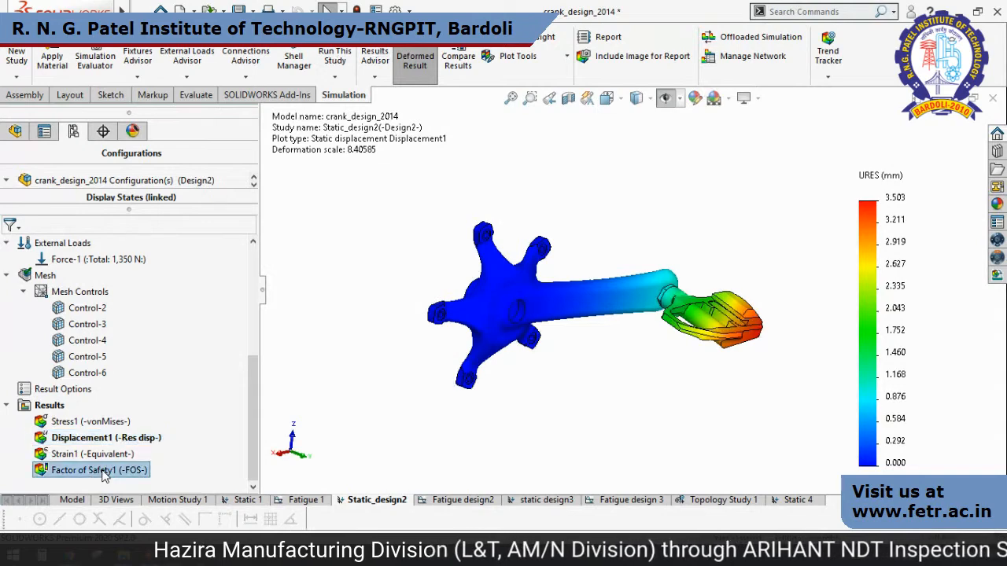
# Switch to the presentation, reveal the Design2 column in the crank comparison table and return to SOLIDWORKS.
pyautogui.hotkey('alt', 'Tab')
pyautogui.click(742, 368)
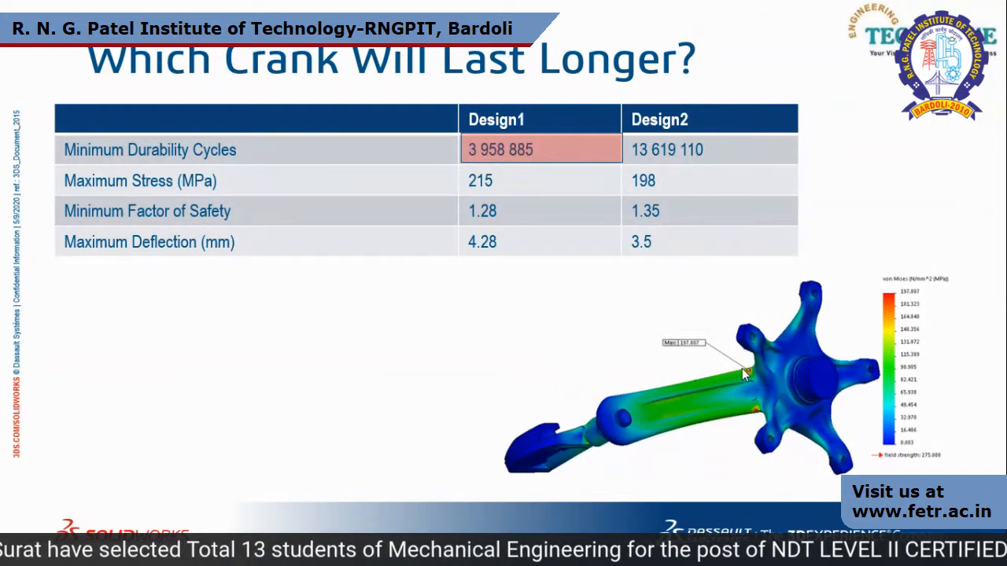
pyautogui.hotkey('alt', 'Tab')
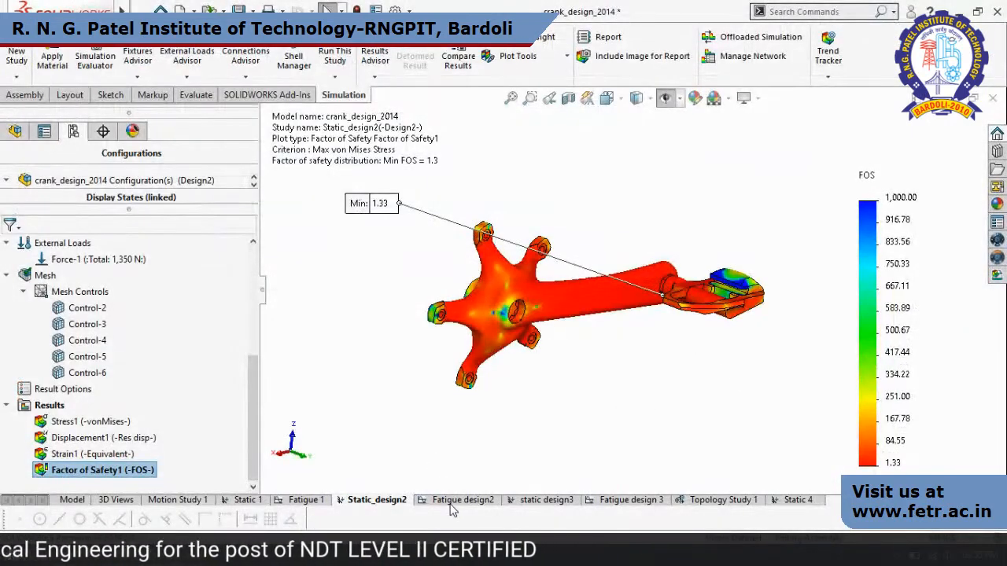
# Open the Fatigue design2 study and show its Results2 life plot.
pyautogui.click(450, 502)
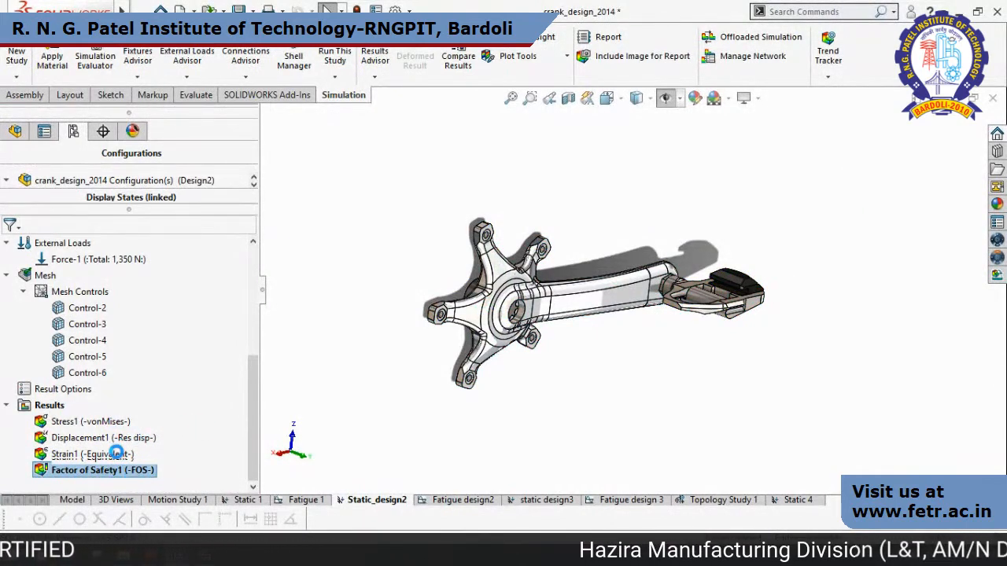
pyautogui.click(90, 342)
pyautogui.doubleClick(90, 341)
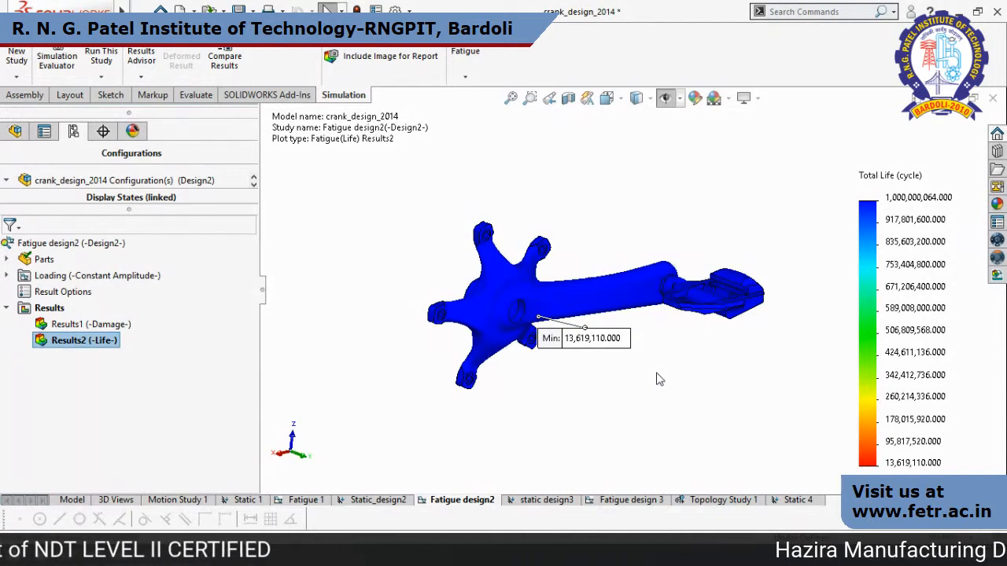
# Switch to the presentation, highlight Design2's minimum durability cycles in the crank comparison table and return to SOLIDWORKS.
pyautogui.hotkey('alt', 'Tab')
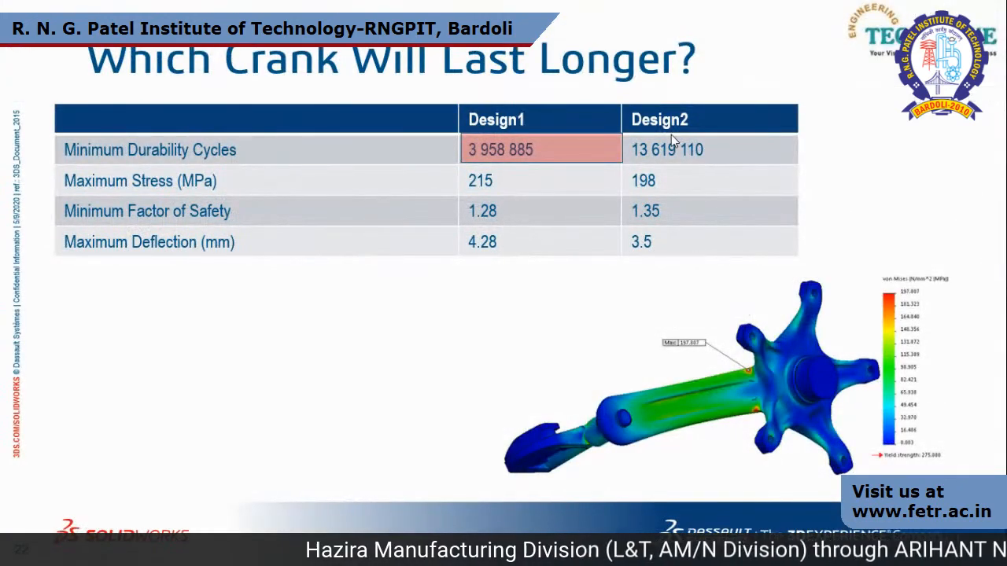
pyautogui.click(672, 134)
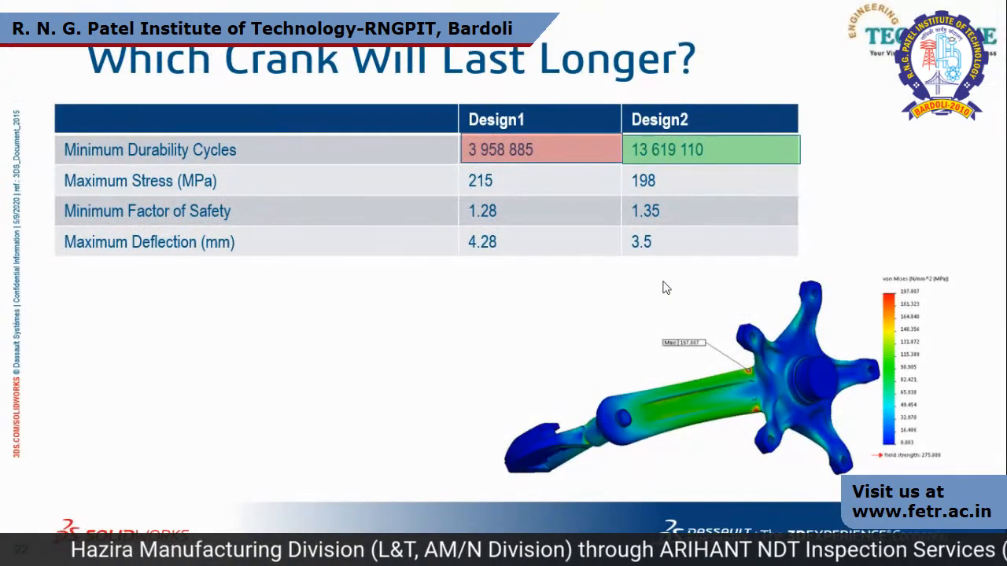
pyautogui.hotkey('alt', 'Tab')
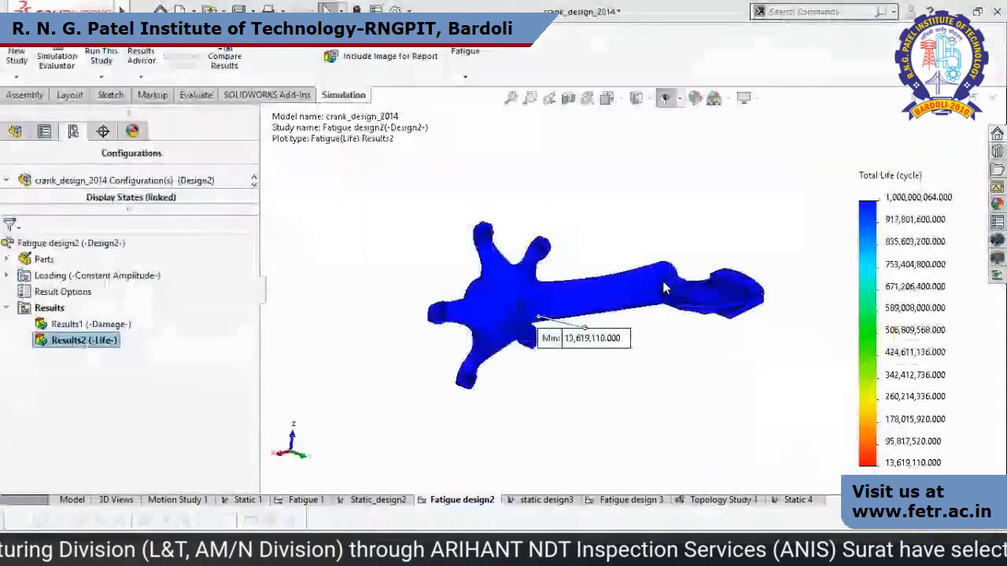
# Open the static design3 study and activate its Design3 configuration.
pyautogui.click(566, 500)
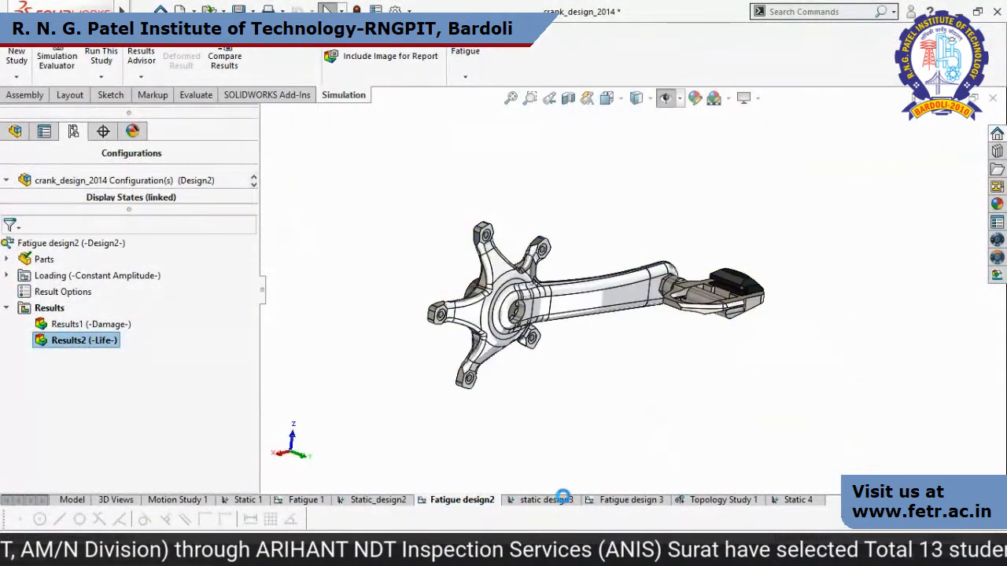
pyautogui.rightClick(130, 308)
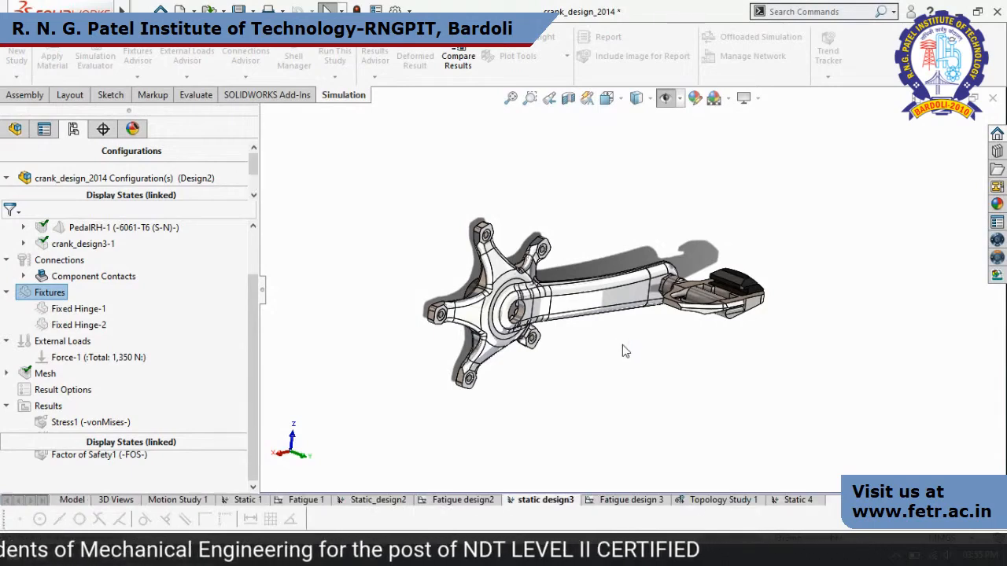
pyautogui.moveTo(622, 351); pyautogui.dragTo(519, 291, button='middle')
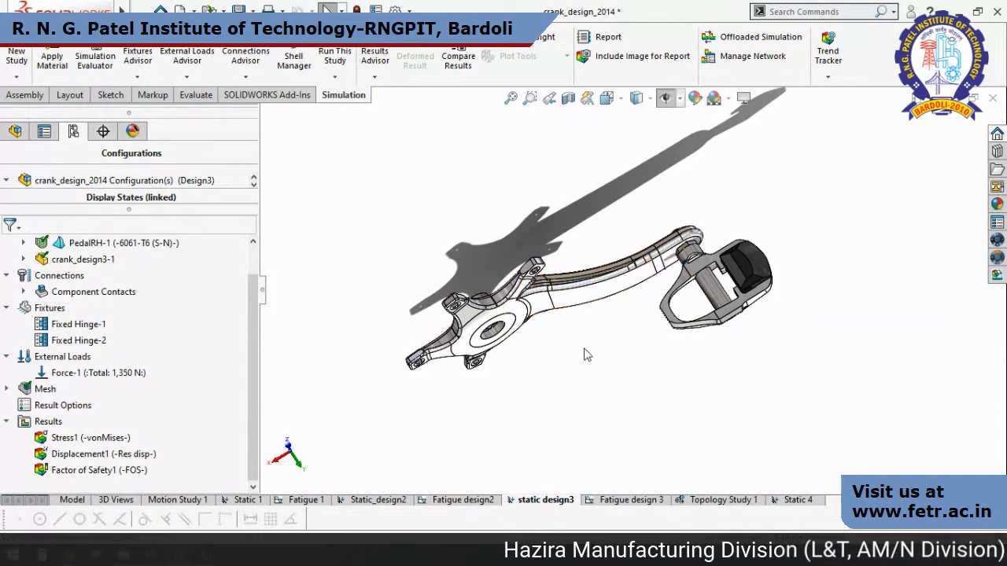
pyautogui.moveTo(513, 285); pyautogui.dragTo(586, 283, button='middle')
# Show the von Mises stress, resultant displacement and factor of safety plots of the static design3 study in turn.
pyautogui.doubleClick(111, 437)
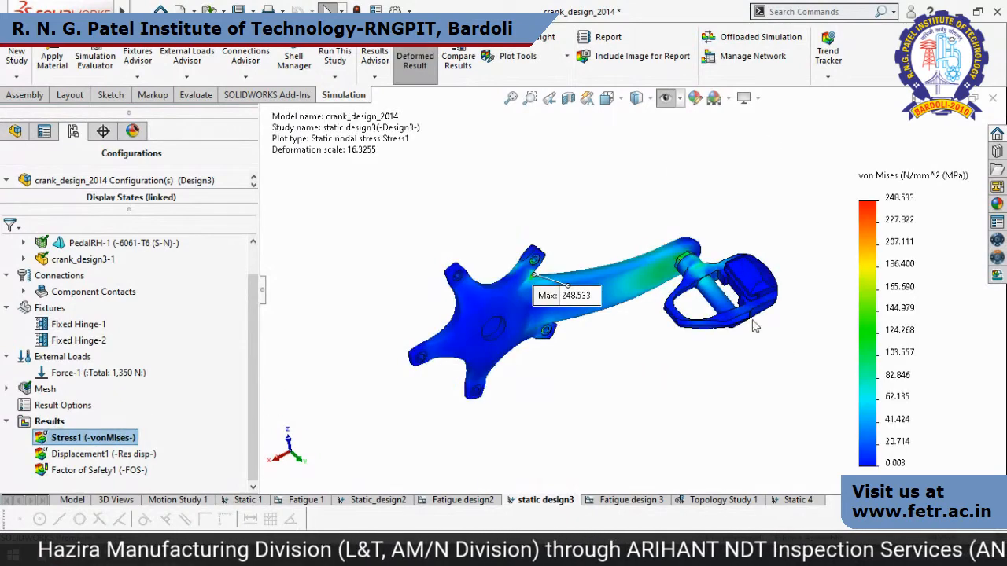
pyautogui.click(136, 460)
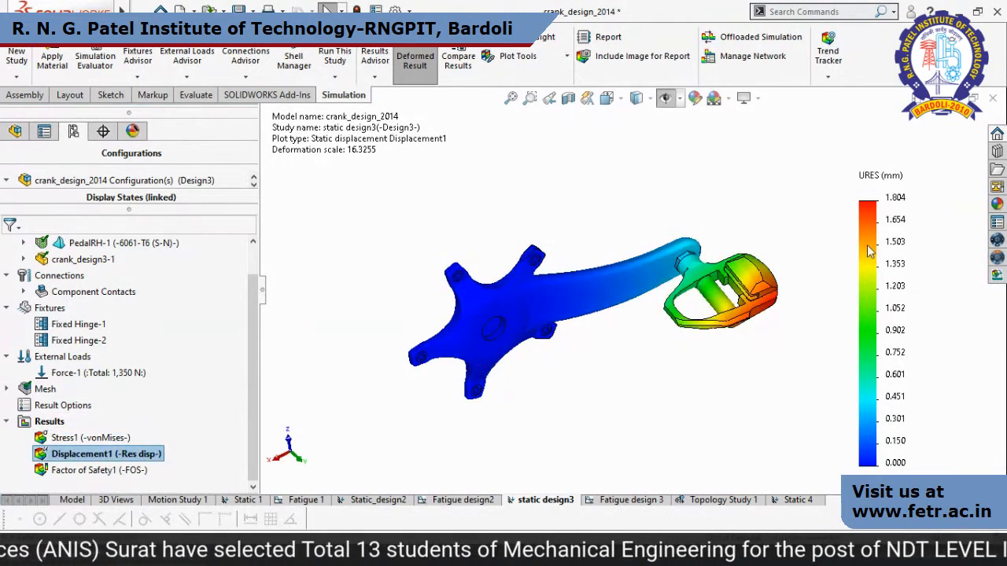
pyautogui.click(85, 469)
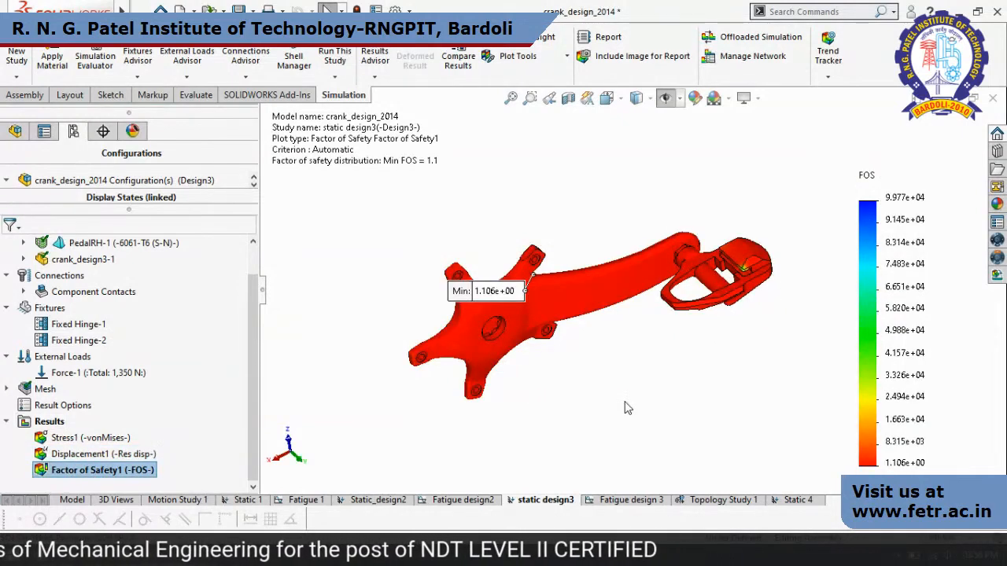
# Open the Fatigue design 3 study, show its Results2 life plot and switch to the PowerPoint slide show.
pyautogui.click(642, 501)
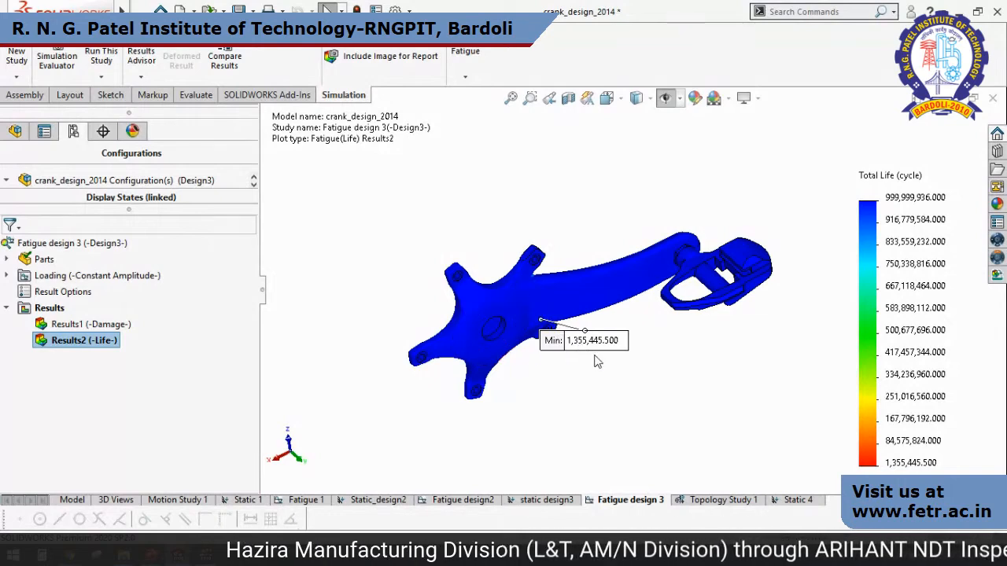
pyautogui.hotkey('alt', 'Tab')
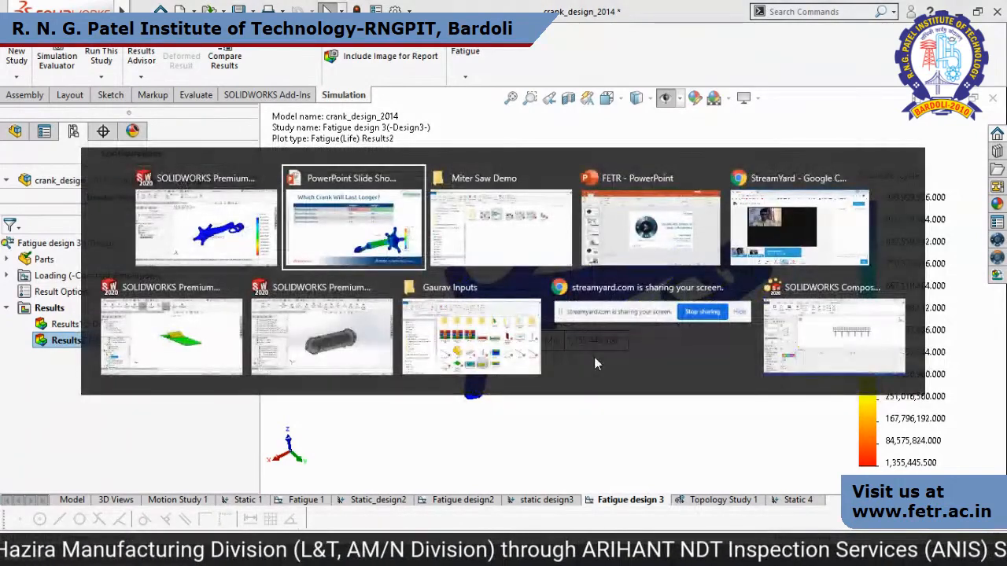
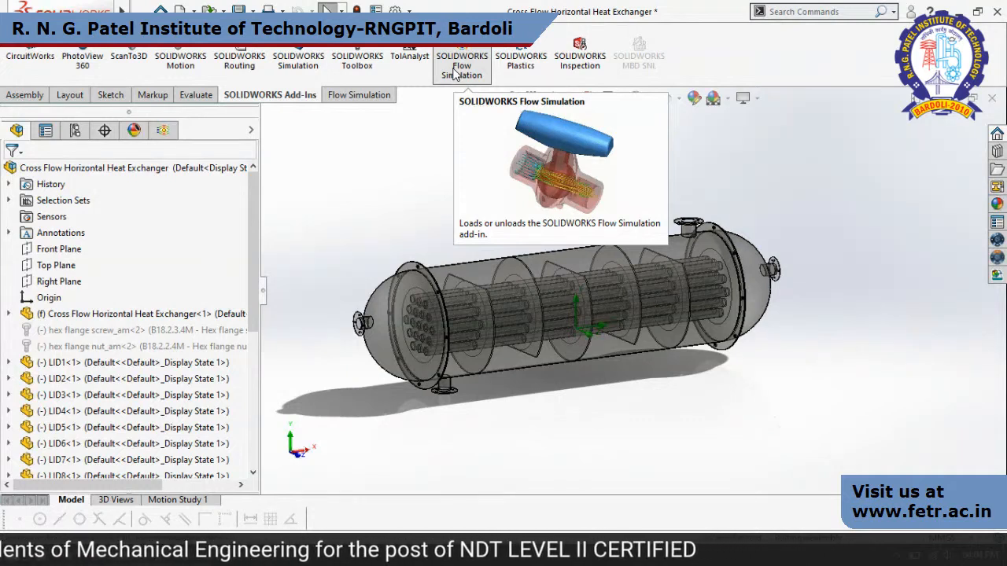
# Load the SOLIDWORKS Flow Simulation add-in and display the heat exchanger project's flow analysis tree down to its fluid subdomains and boundary conditions.
pyautogui.click(455, 71)
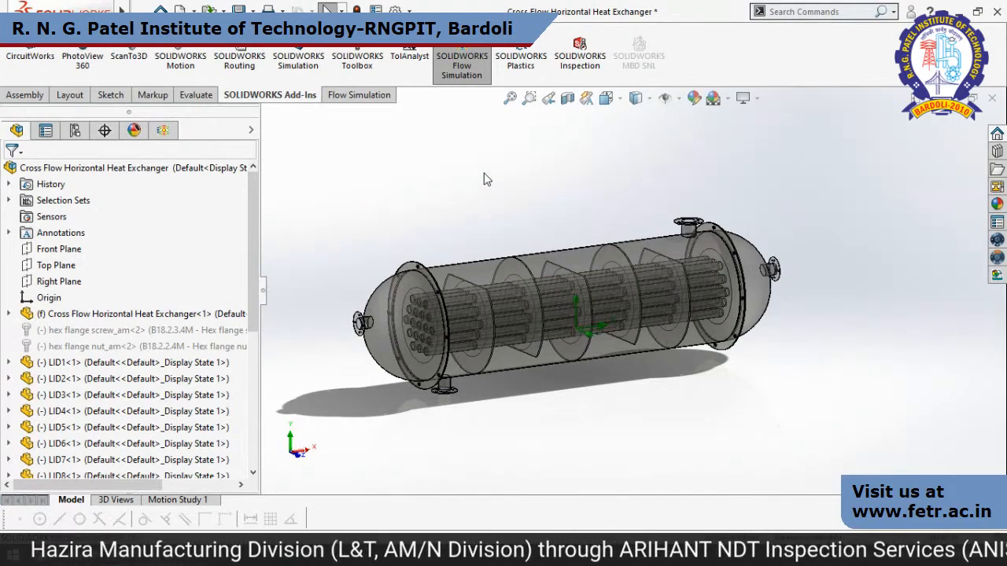
pyautogui.click(163, 131)
pyautogui.moveTo(255, 353); pyautogui.dragTo(255, 297)
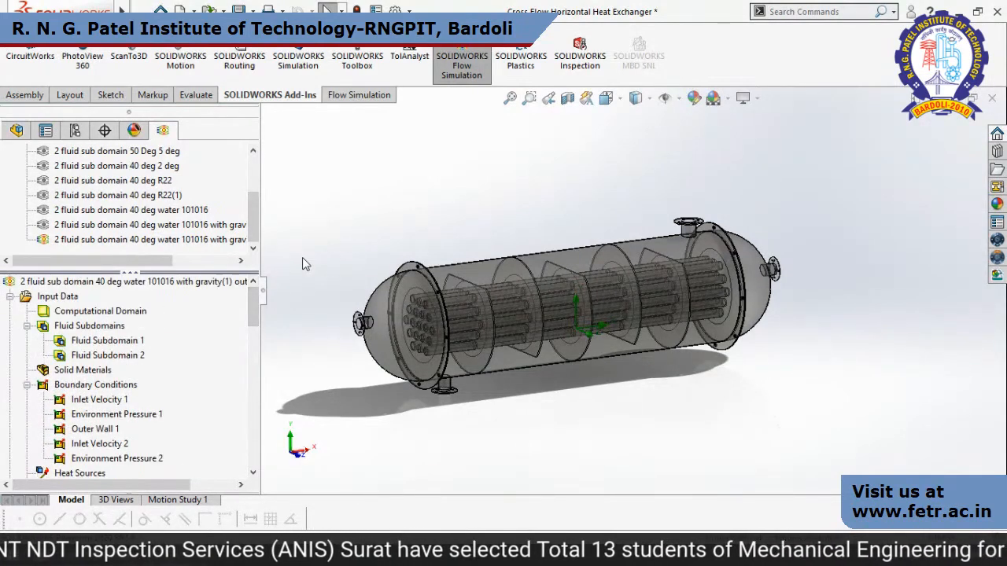
# Open the definition of Fluid Subdomain 1, review its region, fluid, flow and thermodynamic parameters, and close it without changes.
pyautogui.rightClick(118, 344)
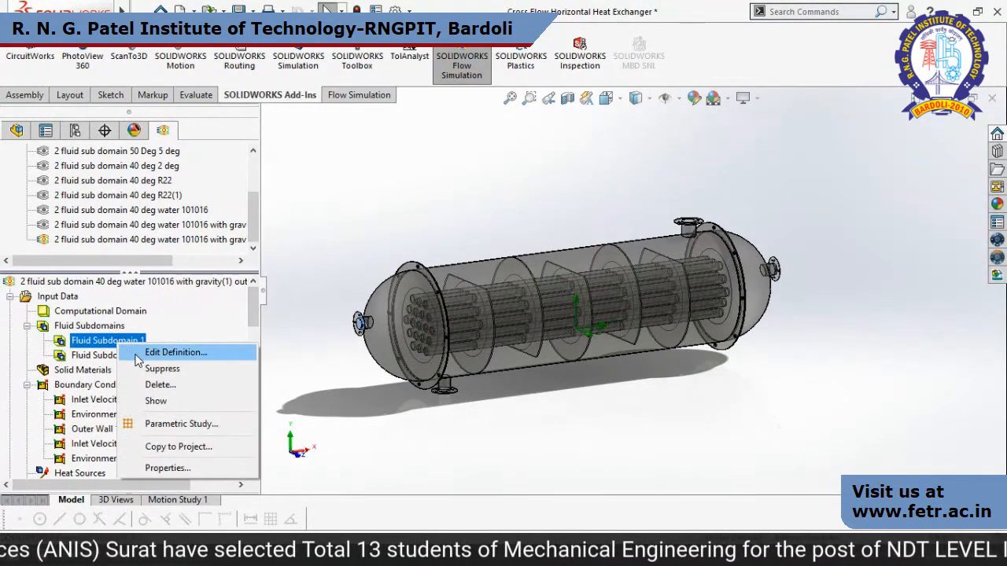
pyautogui.click(137, 358)
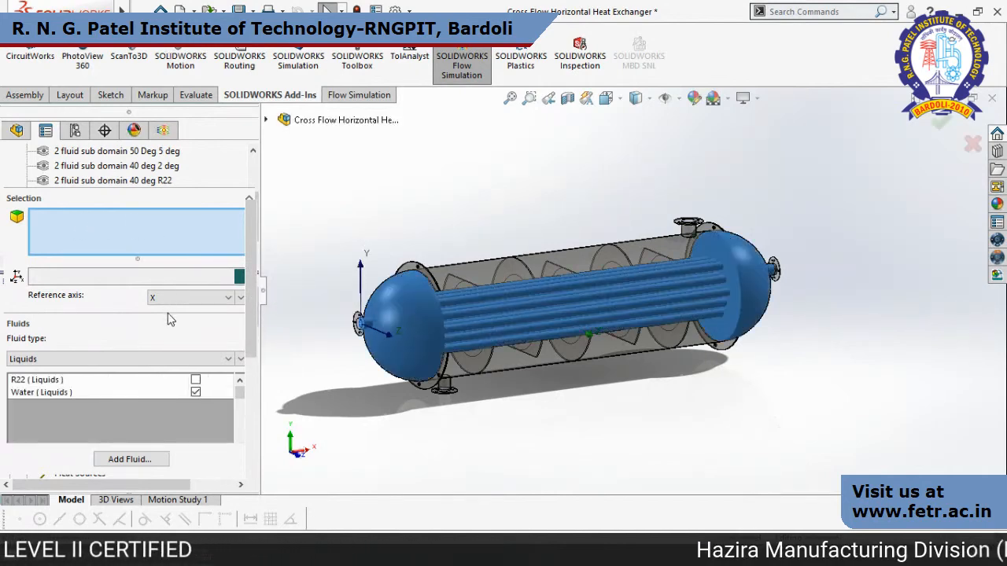
pyautogui.moveTo(663, 314)
pyautogui.mouseDown(button='middle')
pyautogui.moveTo(704, 346)
pyautogui.moveTo(693, 371)
pyautogui.mouseUp(button='middle')
pyautogui.moveTo(750, 294)
pyautogui.mouseDown(button='middle')
pyautogui.moveTo(818, 360)
pyautogui.moveTo(811, 331)
pyautogui.moveTo(829, 283)
pyautogui.moveTo(784, 336)
pyautogui.mouseUp(button='middle')
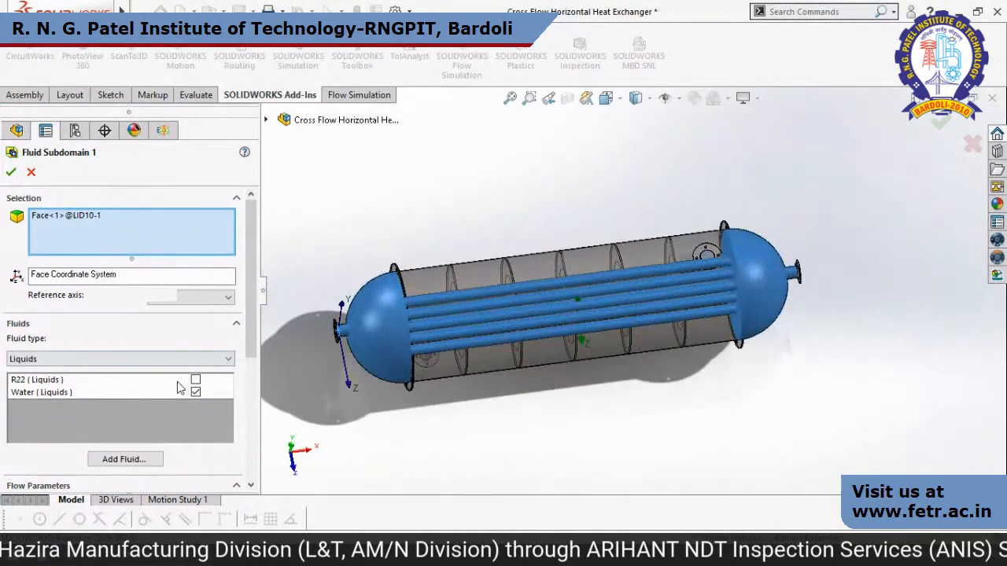
pyautogui.moveTo(249, 322); pyautogui.dragTo(253, 439)
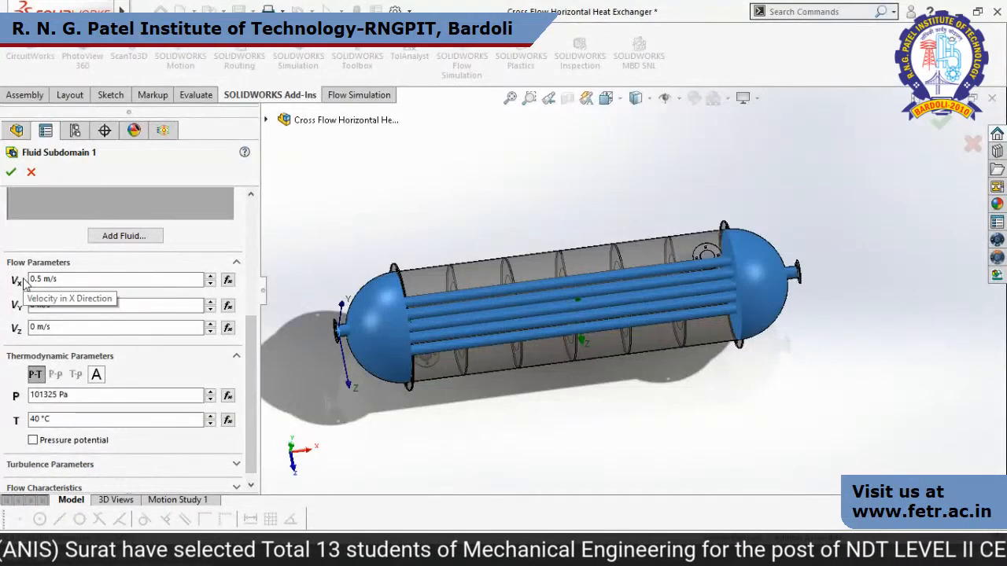
pyautogui.moveTo(254, 334); pyautogui.dragTo(258, 219)
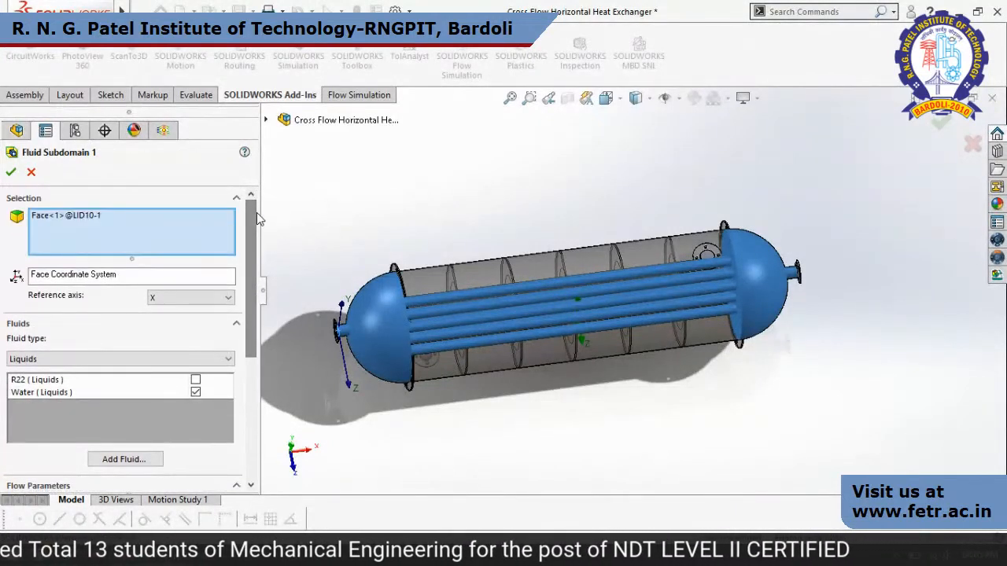
pyautogui.click(32, 172)
# Open the definition of Fluid Subdomain 2, review its shell-side region, velocity, pressure and temperature, and close it without changes.
pyautogui.click(107, 355)
pyautogui.rightClick(90, 356)
pyautogui.click(197, 369)
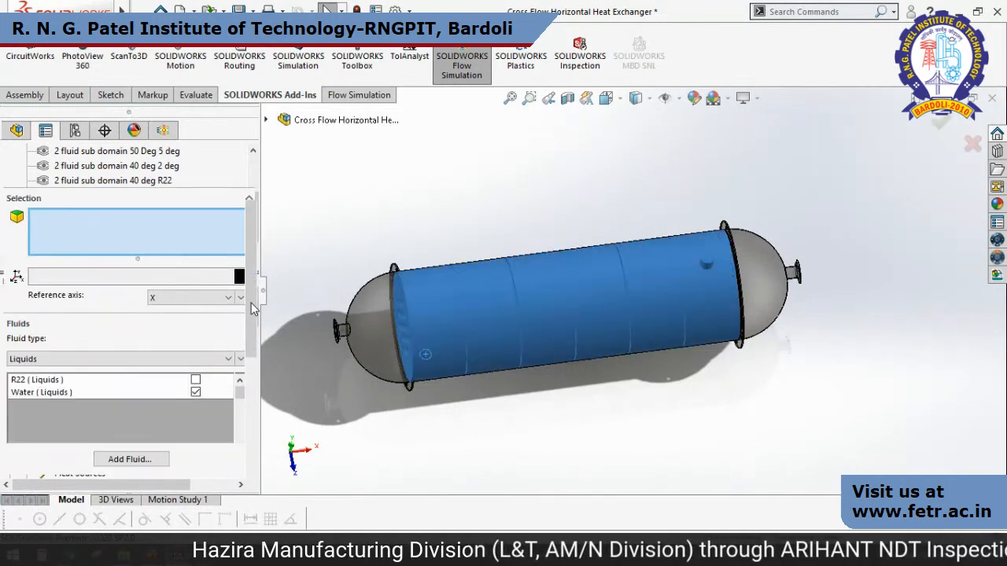
pyautogui.moveTo(253, 309); pyautogui.dragTo(253, 366)
pyautogui.moveTo(252, 323); pyautogui.dragTo(253, 391)
pyautogui.moveTo(530, 430); pyautogui.dragTo(535, 291, button='middle')
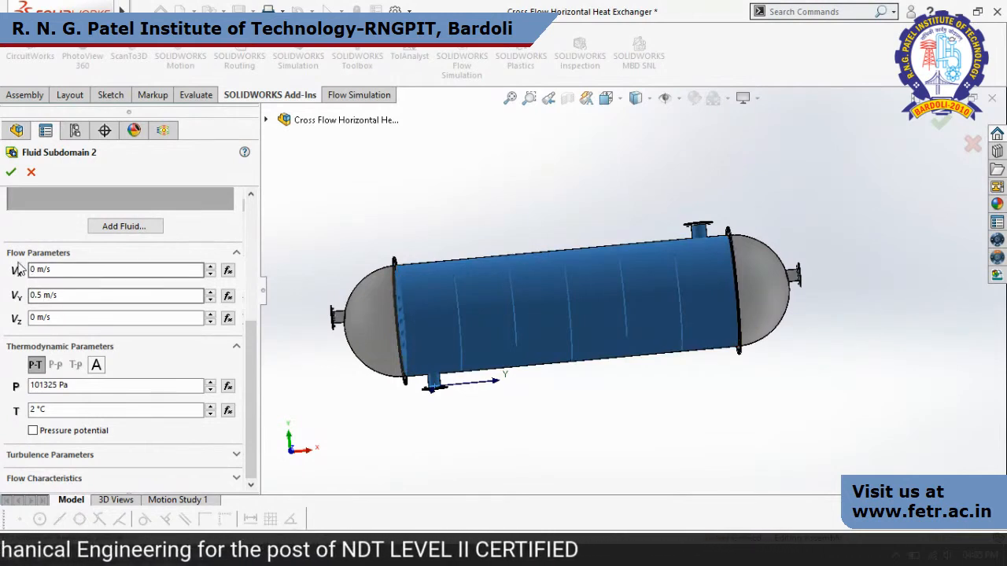
pyautogui.click(31, 174)
# Display the Inlet Velocity 1 and Environment Pressure 1 boundary conditions on the heat exchanger, moving their callouts clear of the model.
pyautogui.scroll(-1, 251, 306)
pyautogui.scroll(-3, 251, 306)
pyautogui.click(107, 327)
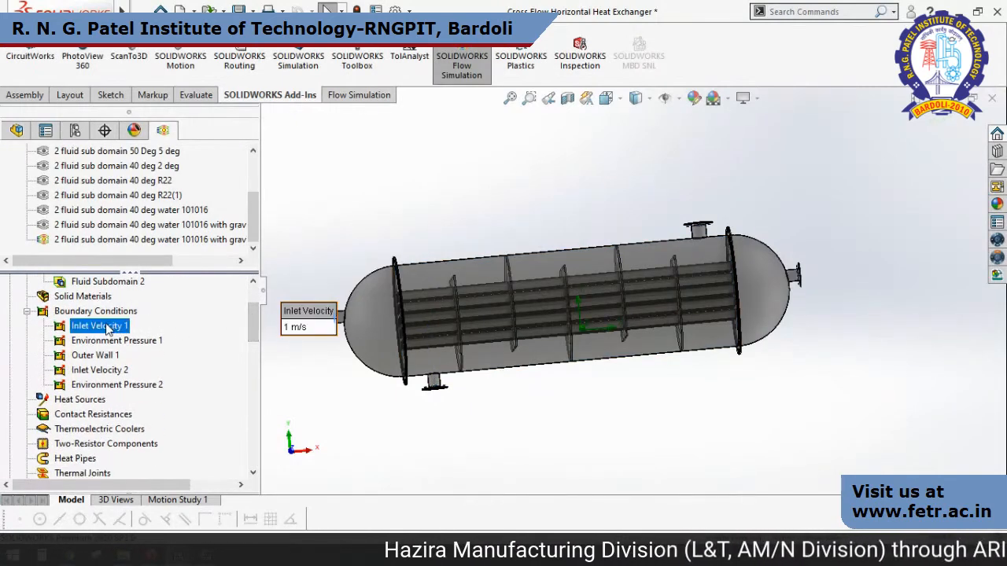
pyautogui.moveTo(317, 323); pyautogui.dragTo(325, 203)
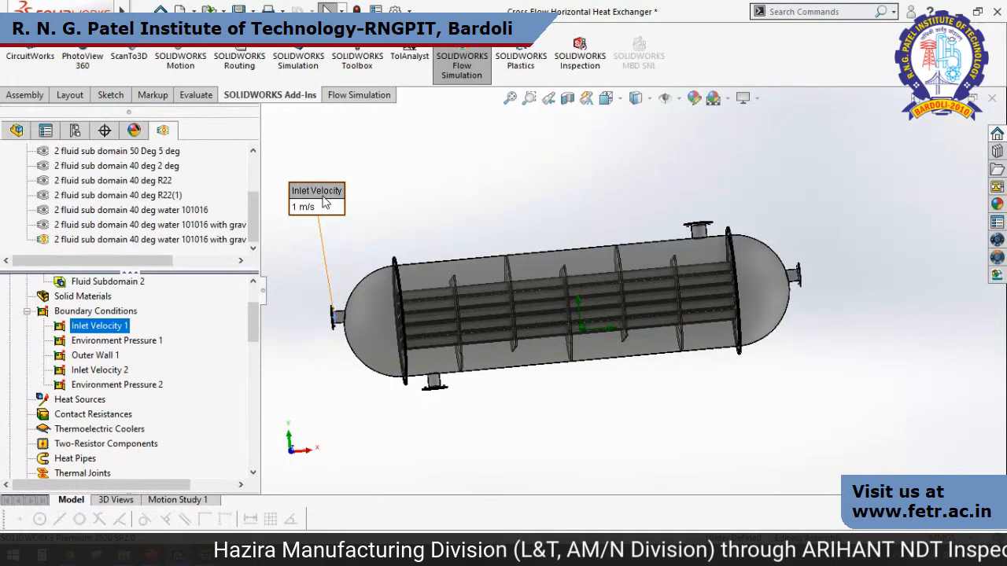
pyautogui.click(144, 343)
pyautogui.moveTo(936, 290); pyautogui.dragTo(893, 387)
# Display the Outer Wall 1, Inlet Velocity 2 and Environment Pressure 2 boundary conditions on the heat exchanger in turn.
pyautogui.click(111, 358)
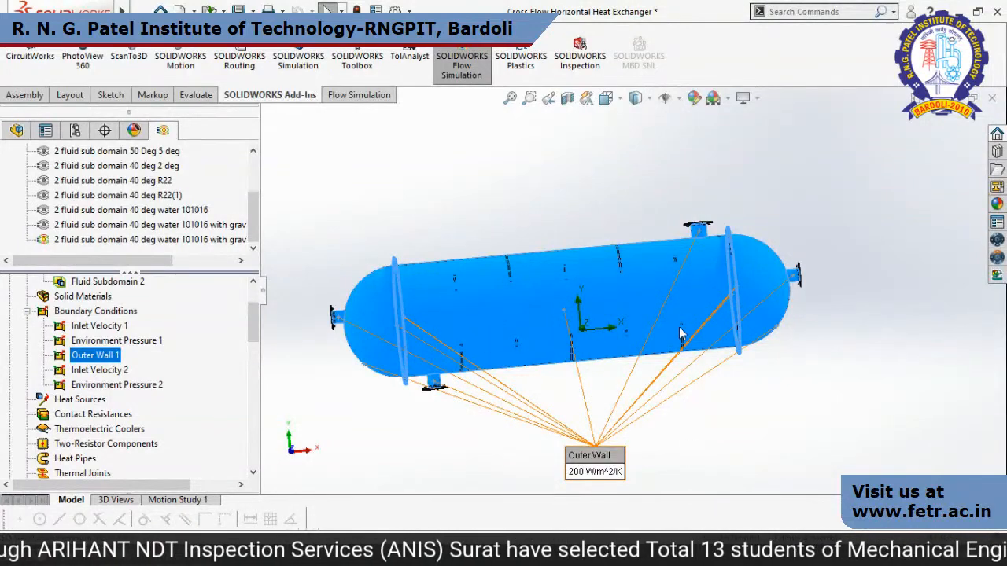
pyautogui.moveTo(634, 409); pyautogui.dragTo(496, 464, button='middle')
pyautogui.click(118, 371)
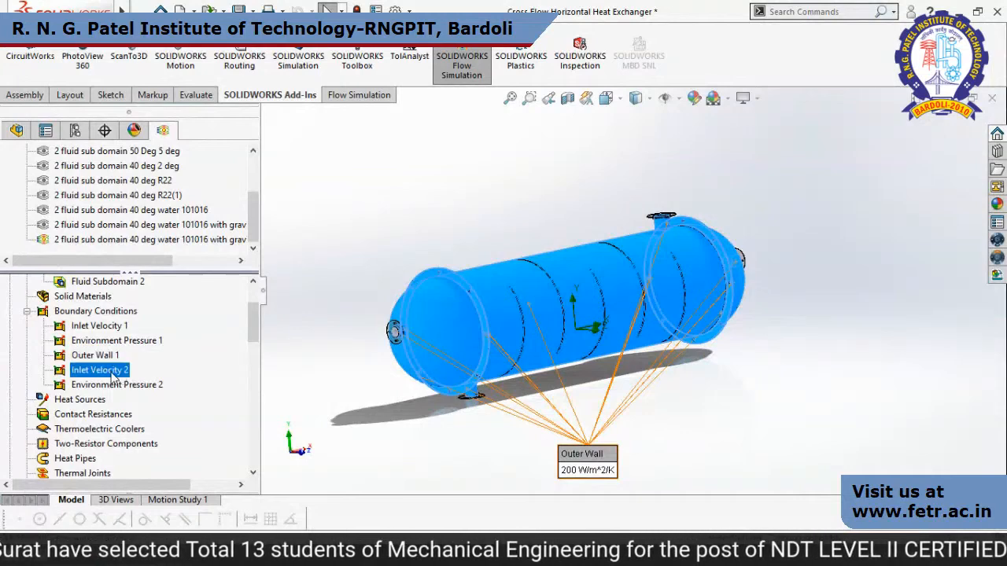
pyautogui.moveTo(446, 427); pyautogui.dragTo(446, 408, button='middle')
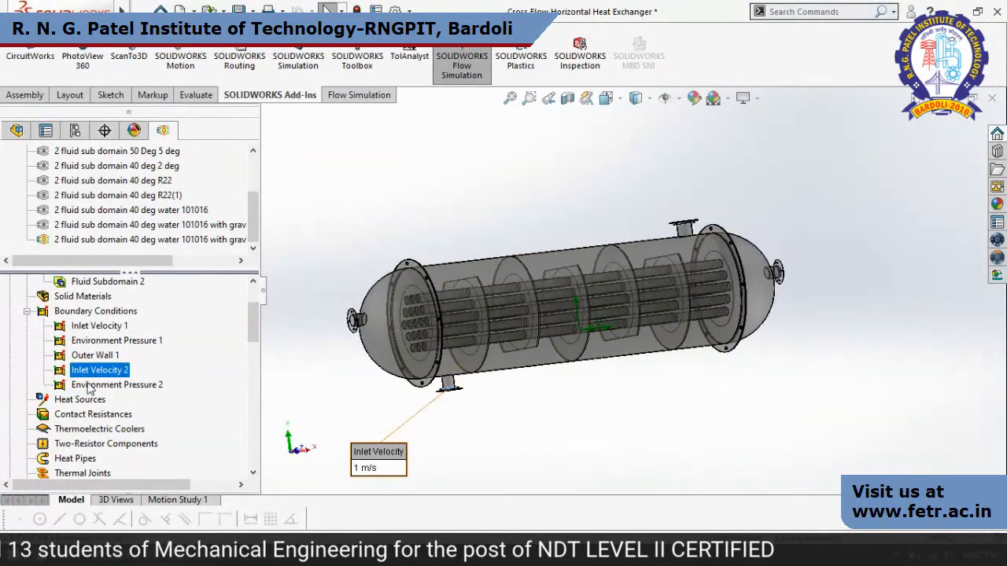
pyautogui.click(88, 385)
# Highlight the faces used by the minimum, average and maximum fluid temperature surface goals 1 and 2 in turn.
pyautogui.moveTo(255, 332); pyautogui.dragTo(254, 379)
pyautogui.click(158, 327)
pyautogui.moveTo(775, 424); pyautogui.dragTo(740, 480, button='middle')
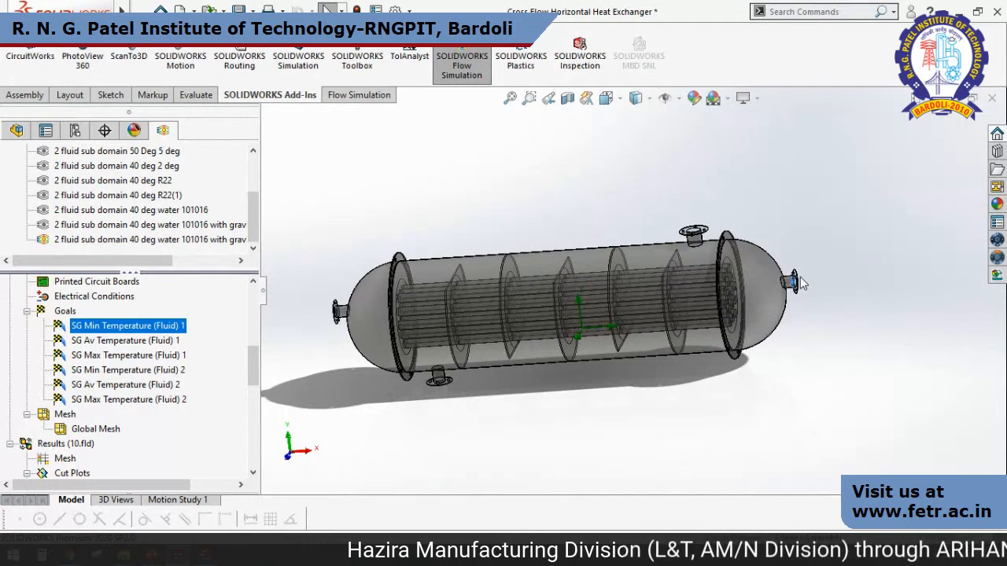
pyautogui.click(130, 342)
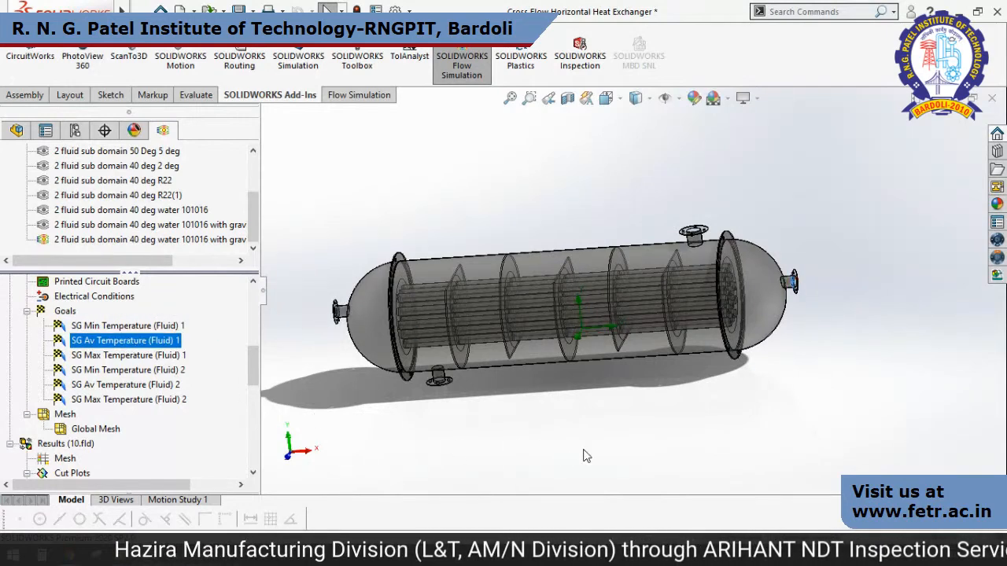
pyautogui.moveTo(618, 441); pyautogui.dragTo(658, 446, button='middle')
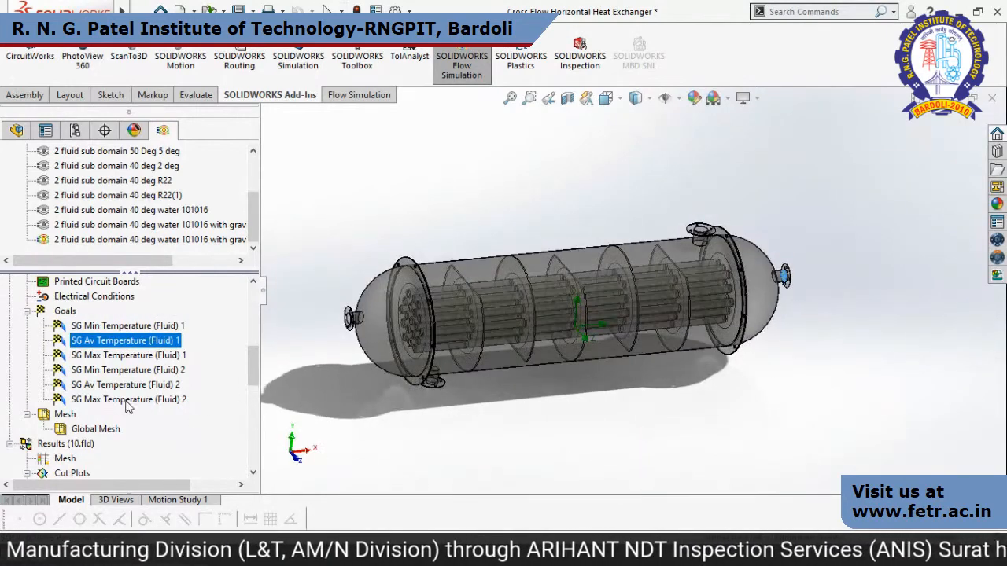
pyautogui.click(133, 358)
pyautogui.click(129, 370)
pyautogui.click(130, 385)
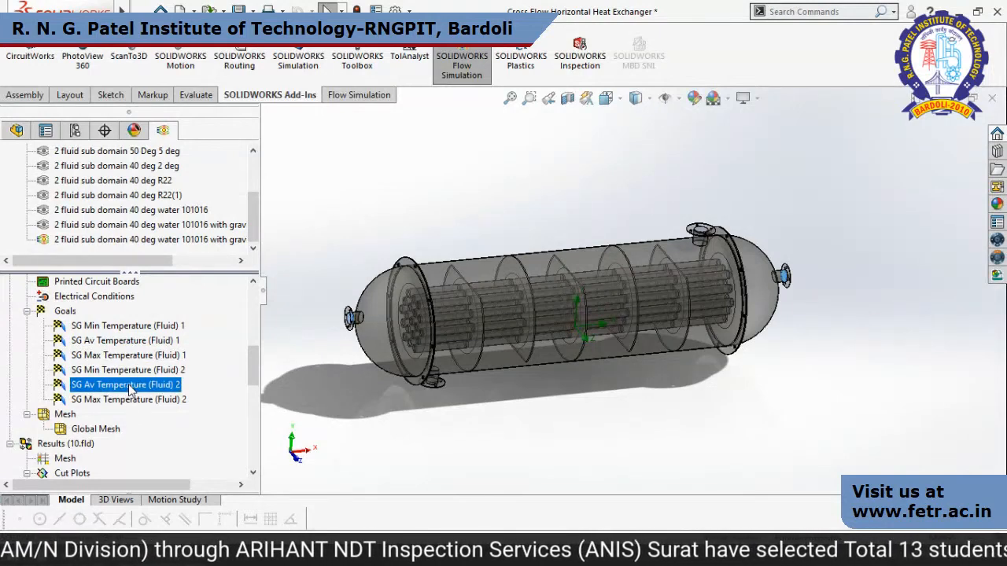
pyautogui.click(132, 400)
# Show the Cut Plot 1 fluid temperature contours and examine them in the Front view.
pyautogui.scroll(-3, 232, 386)
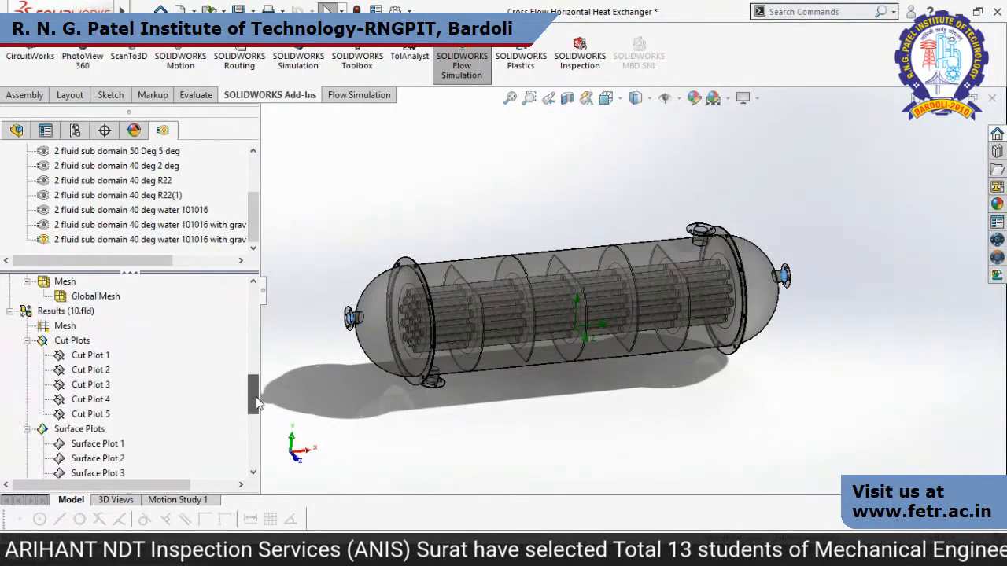
pyautogui.click(100, 357)
pyautogui.rightClick(101, 357)
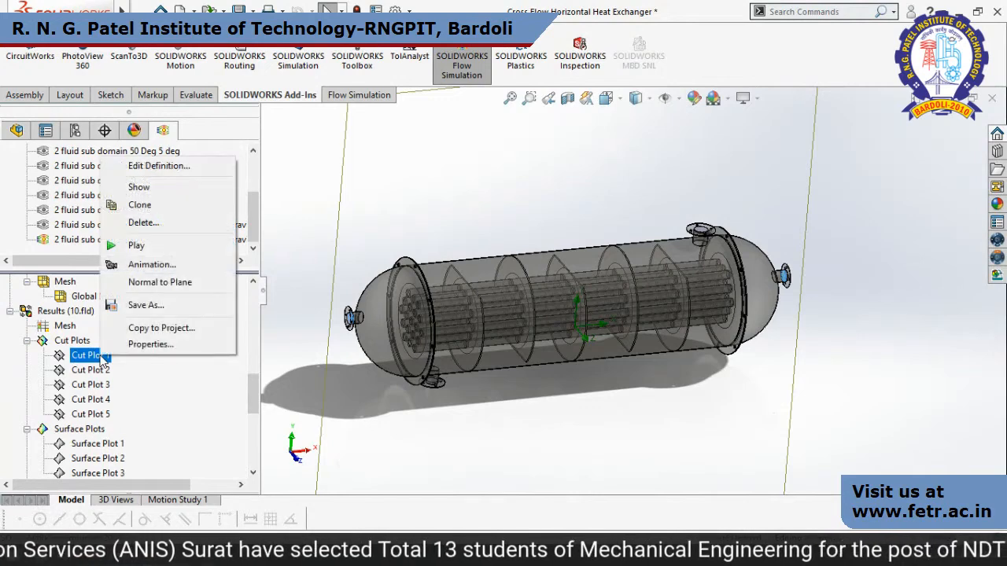
pyautogui.click(166, 187)
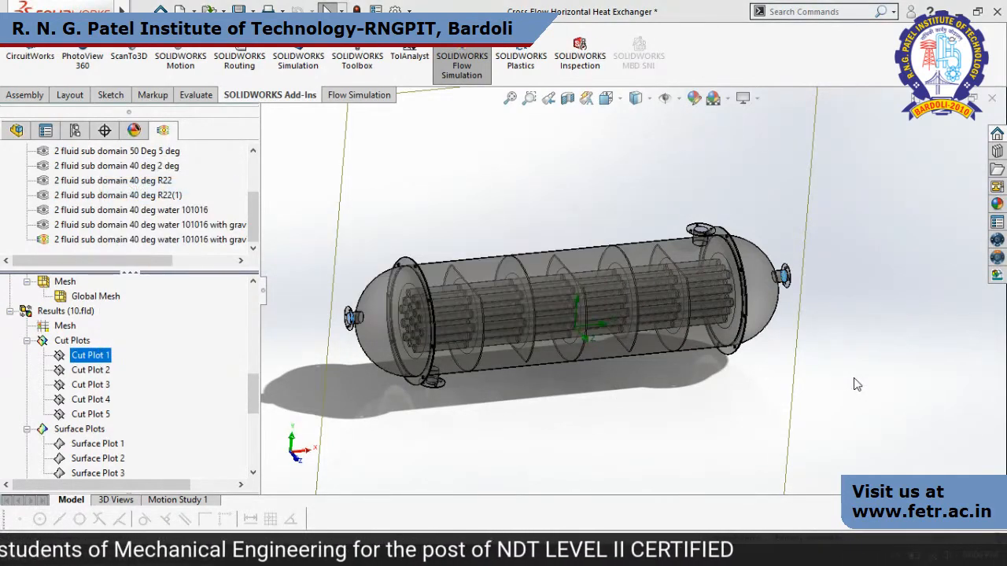
pyautogui.press('space')
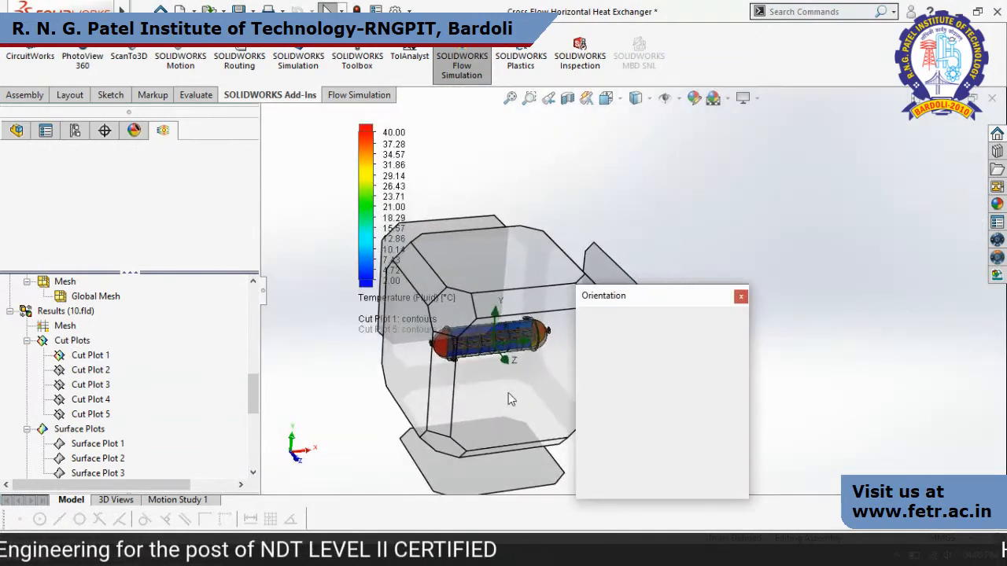
pyautogui.click(502, 387)
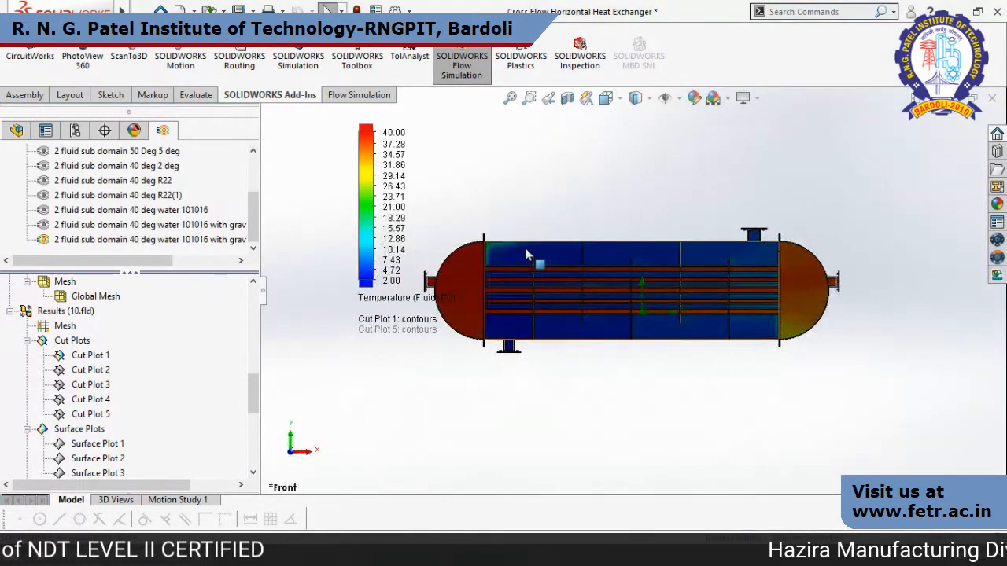
pyautogui.scroll(-2, 691, 314)
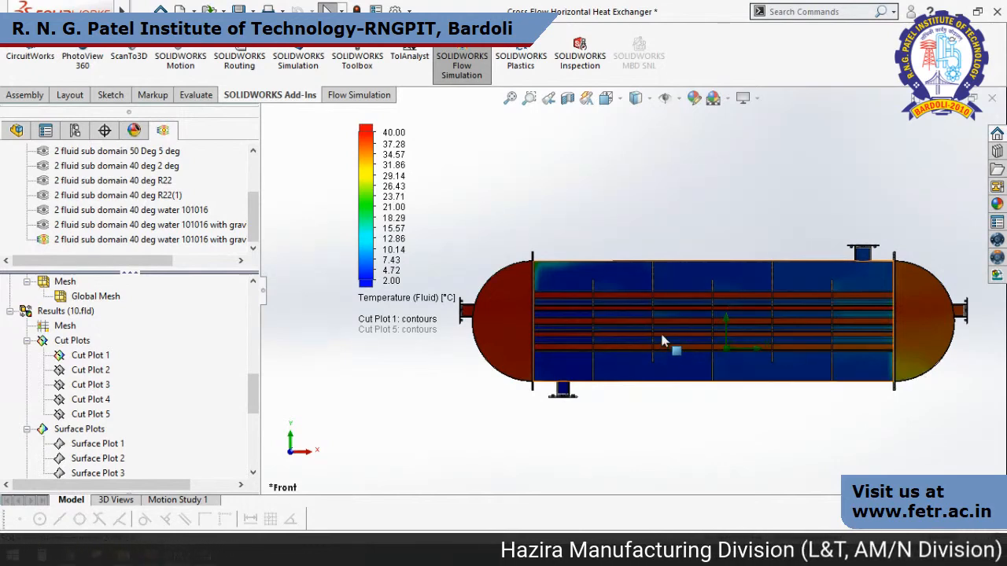
# Clear and hide Cut Plot 1.
pyautogui.scroll(-3, 141, 428)
pyautogui.scroll(4, 110, 362)
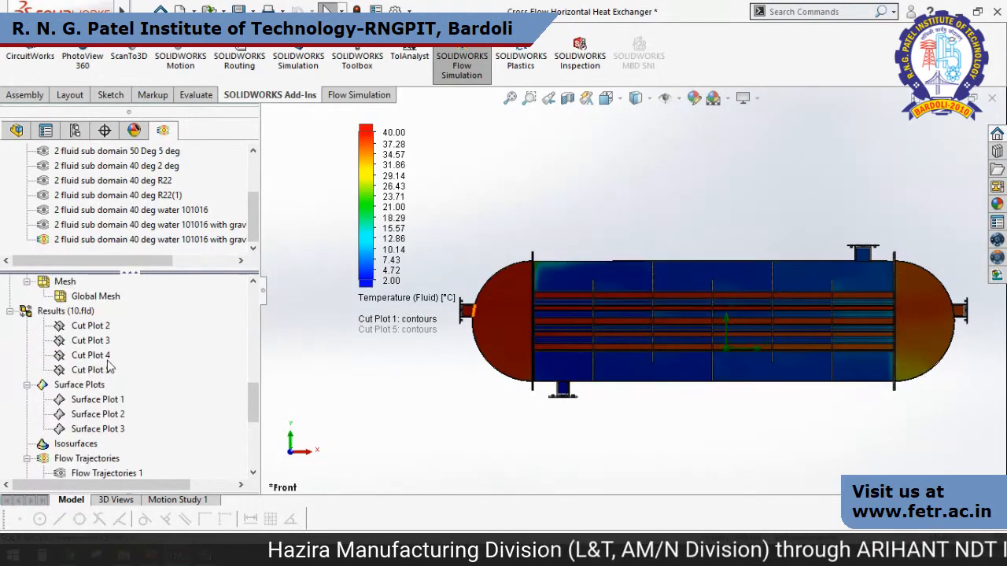
pyautogui.rightClick(92, 412)
pyautogui.rightClick(88, 399)
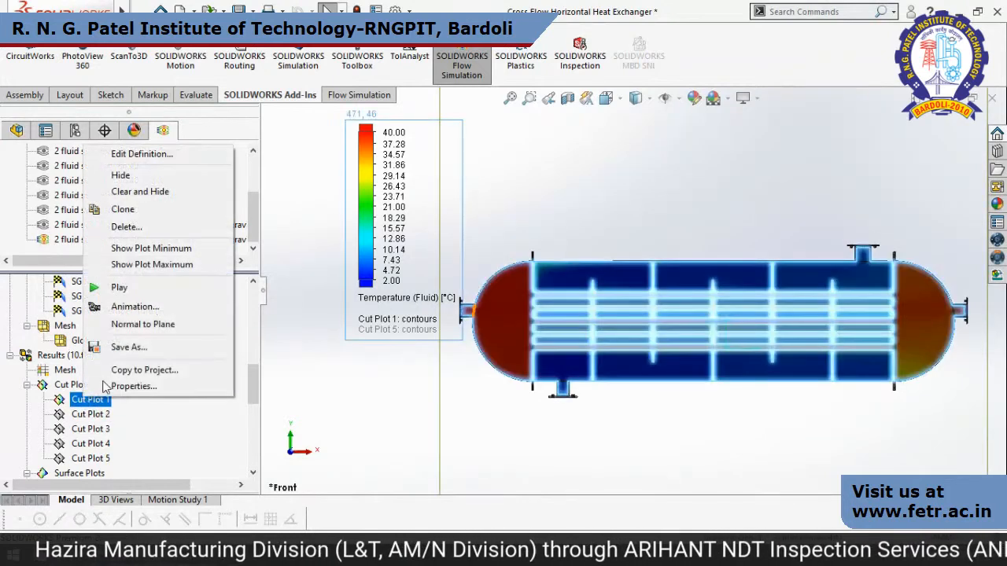
pyautogui.click(148, 191)
# Show Flow Trajectories 1, 2 and 3 together on the heat exchanger in an angled view.
pyautogui.scroll(-4, 158, 393)
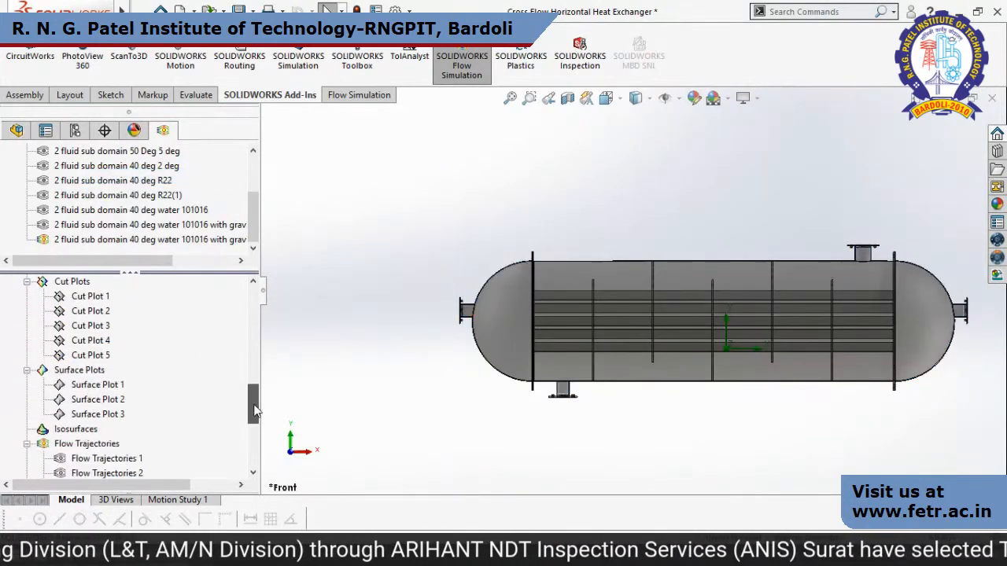
pyautogui.click(122, 387)
pyautogui.keyDown('ctrl'); pyautogui.click(118, 400); pyautogui.keyUp('ctrl')
pyautogui.keyDown('ctrl'); pyautogui.click(119, 414); pyautogui.keyUp('ctrl')
pyautogui.rightClick(122, 415)
pyautogui.click(139, 425)
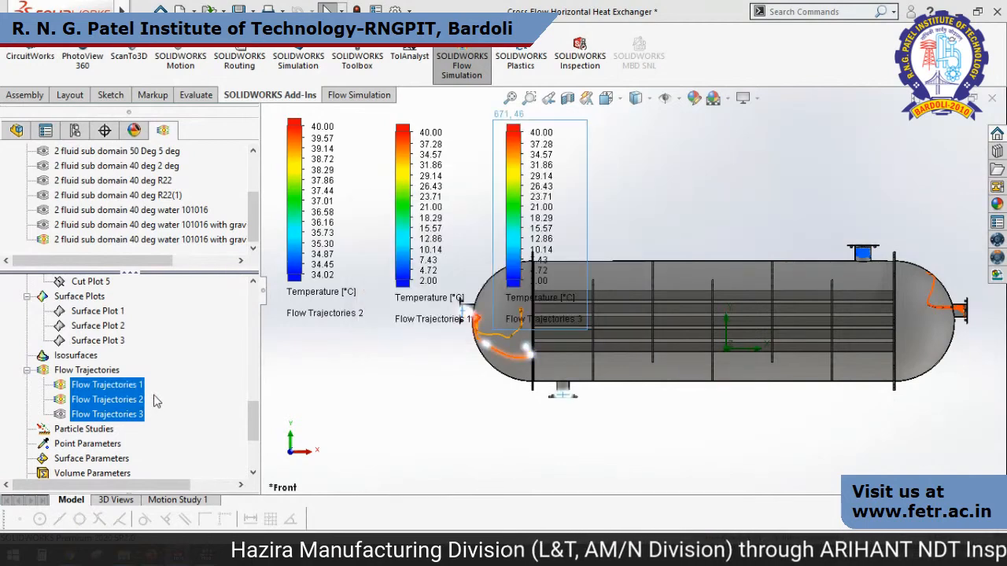
pyautogui.scroll(3, 759, 409)
pyautogui.moveTo(759, 409); pyautogui.dragTo(797, 435, button='middle')
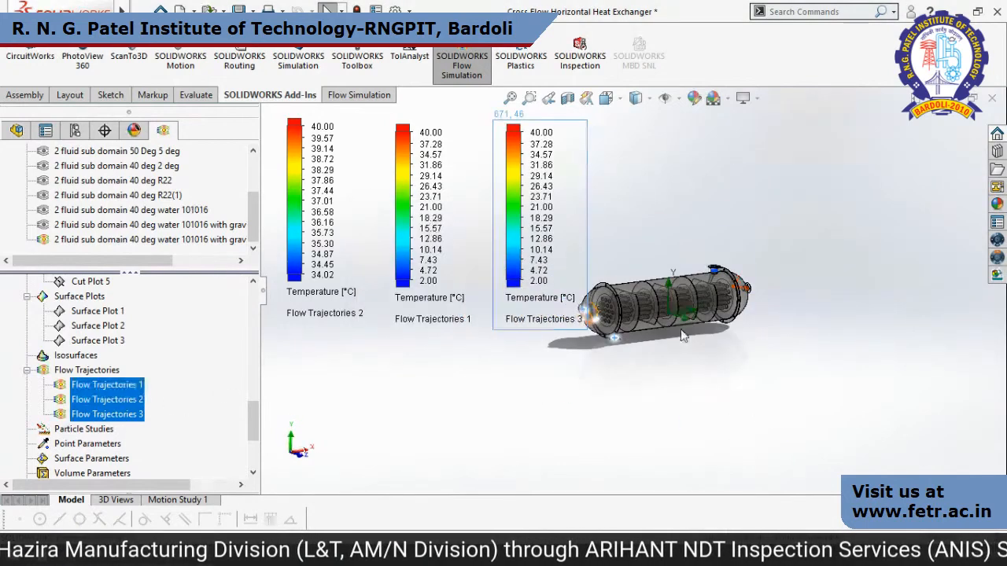
# Play the animation of all three flow trajectories and watch the flow through the heat exchanger from another angle.
pyautogui.rightClick(89, 386)
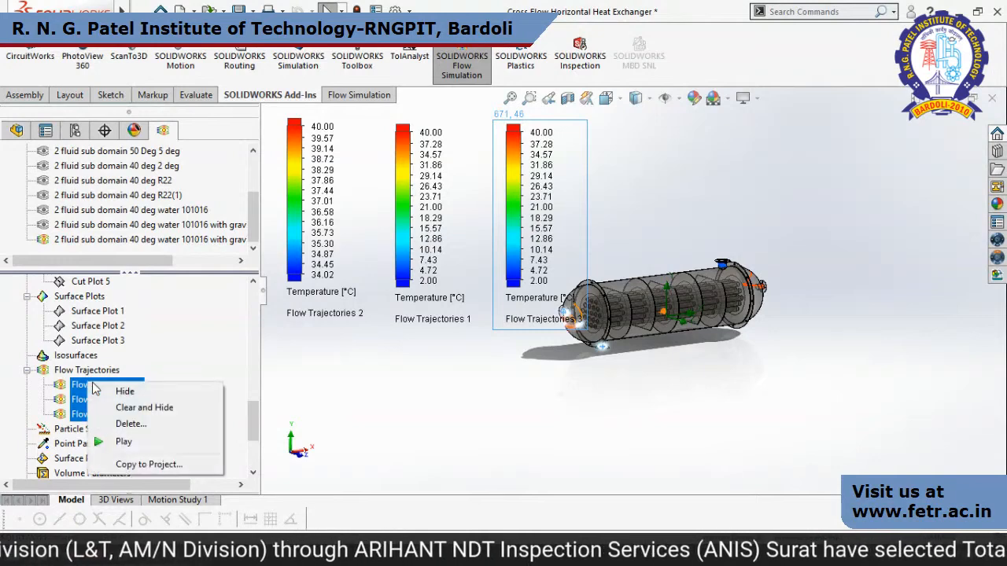
pyautogui.click(180, 441)
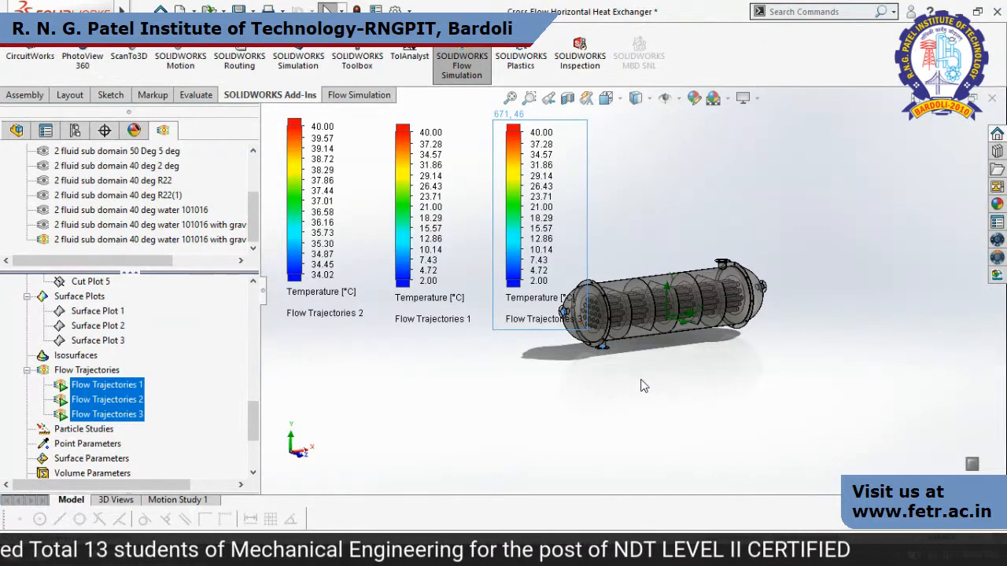
pyautogui.moveTo(735, 372); pyautogui.dragTo(624, 310, button='middle')
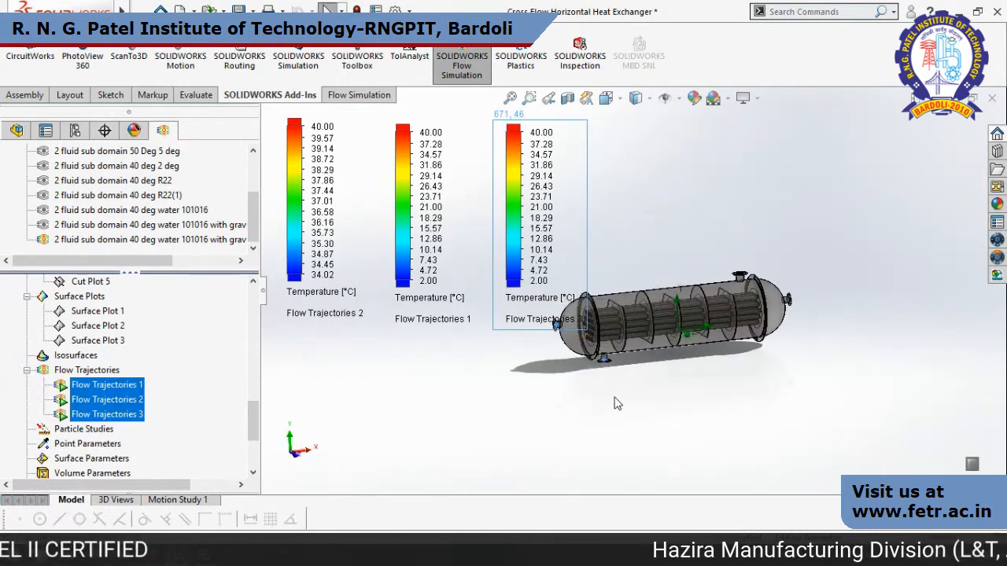
# Hide the three flow trajectories, switch to the PowerPoint slide show and advance to the External Flow slide.
pyautogui.rightClick(142, 399)
pyautogui.click(152, 408)
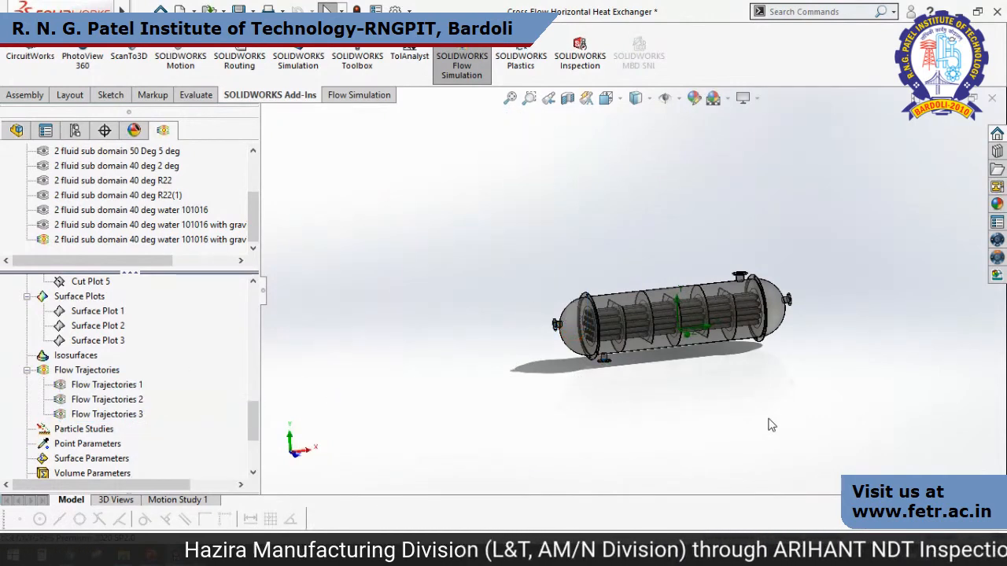
pyautogui.hotkey('alt', 'Tab')
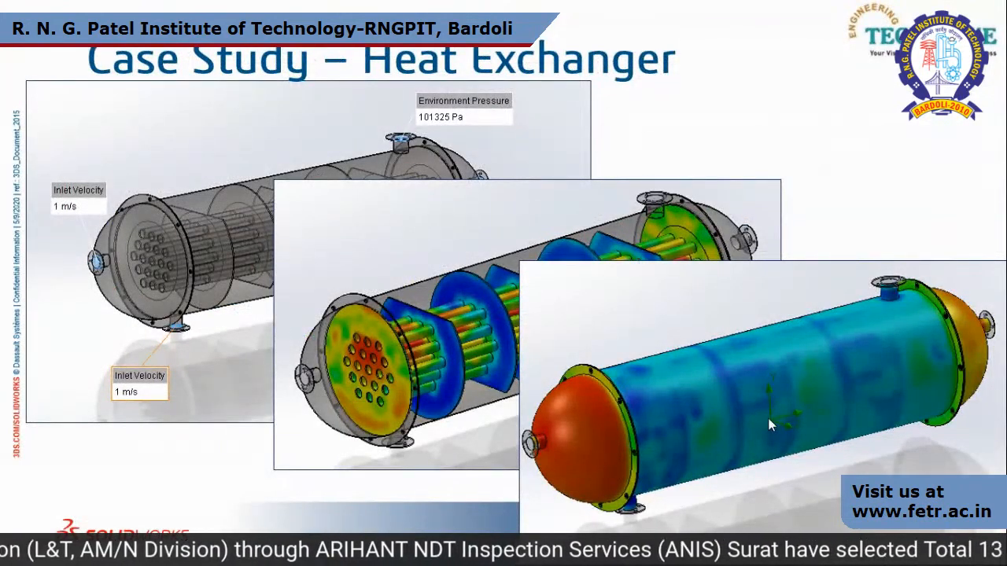
pyautogui.click(769, 419)
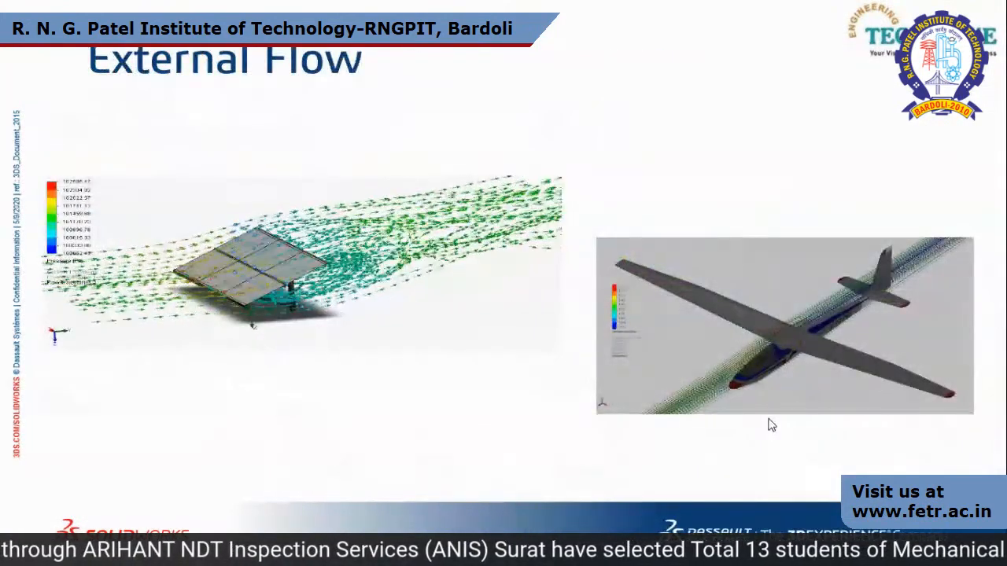
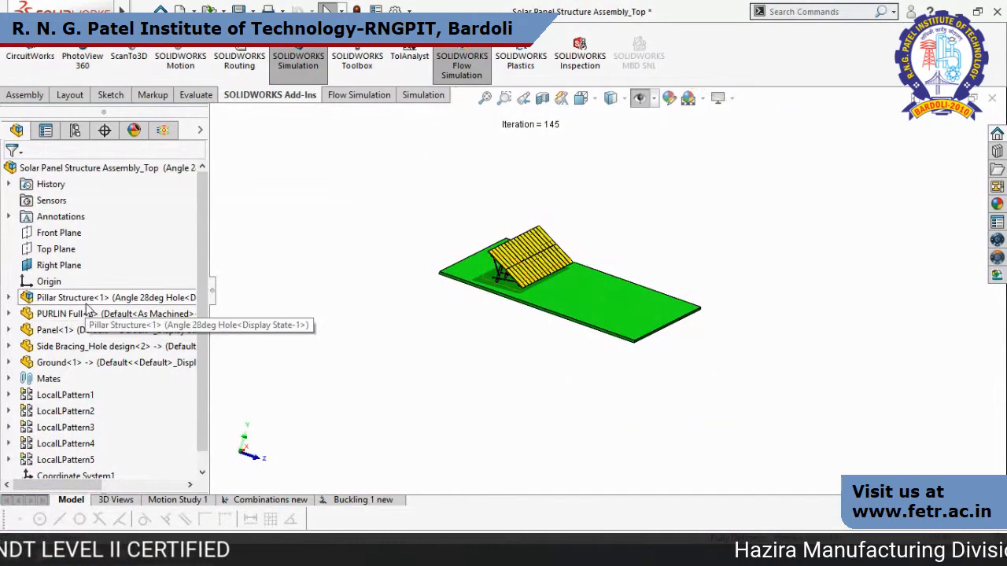
# Highlight the purlin, panel and ground components of the solar panel assembly one after another through the model tree.
pyautogui.click(86, 314)
pyautogui.click(56, 330)
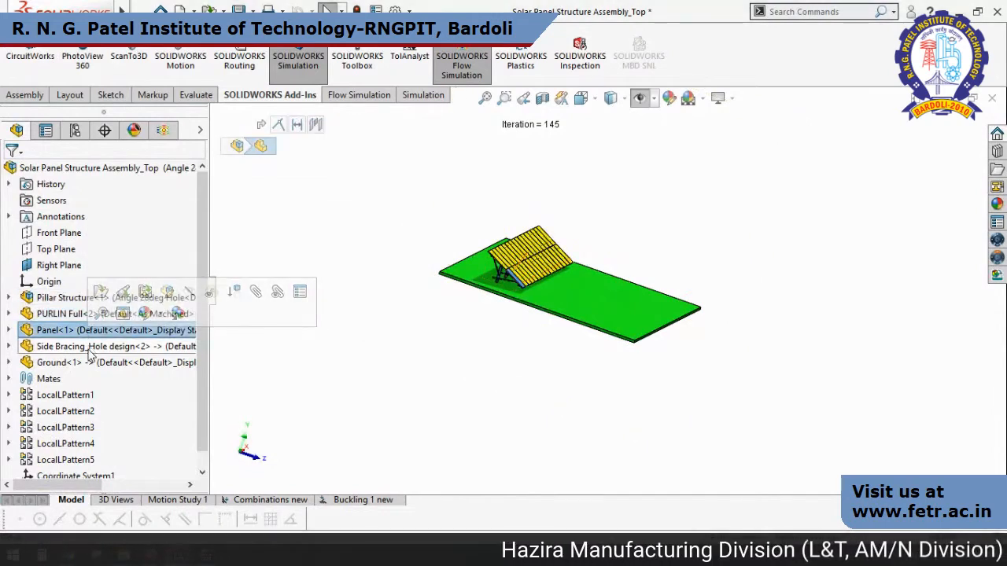
pyautogui.click(59, 363)
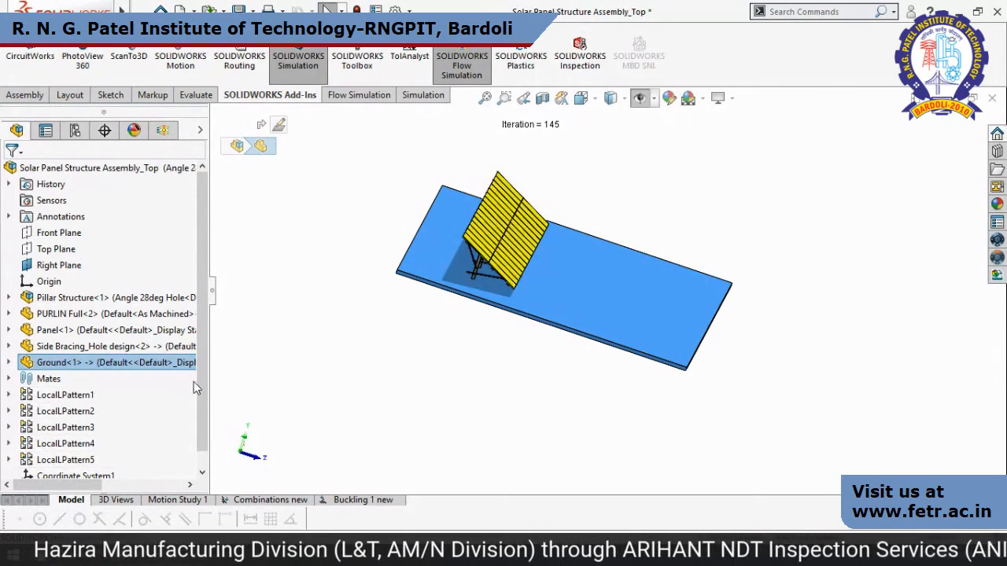
pyautogui.scroll(-1, 199, 417)
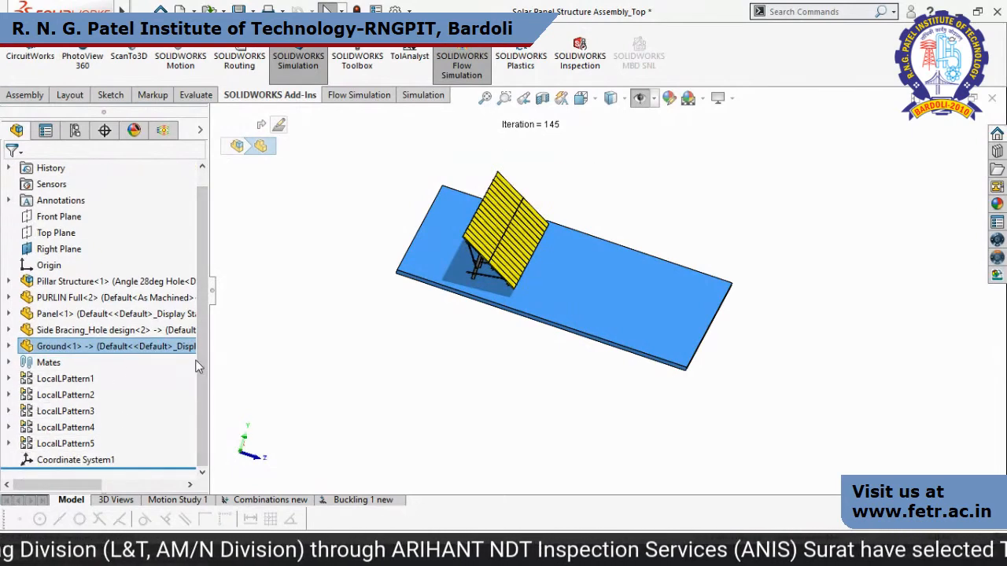
pyautogui.scroll(1, 202, 362)
# Bring up the Flow Simulation analysis tree, enlarge its project section and open the General Settings of Project 3 final 47.
pyautogui.click(163, 130)
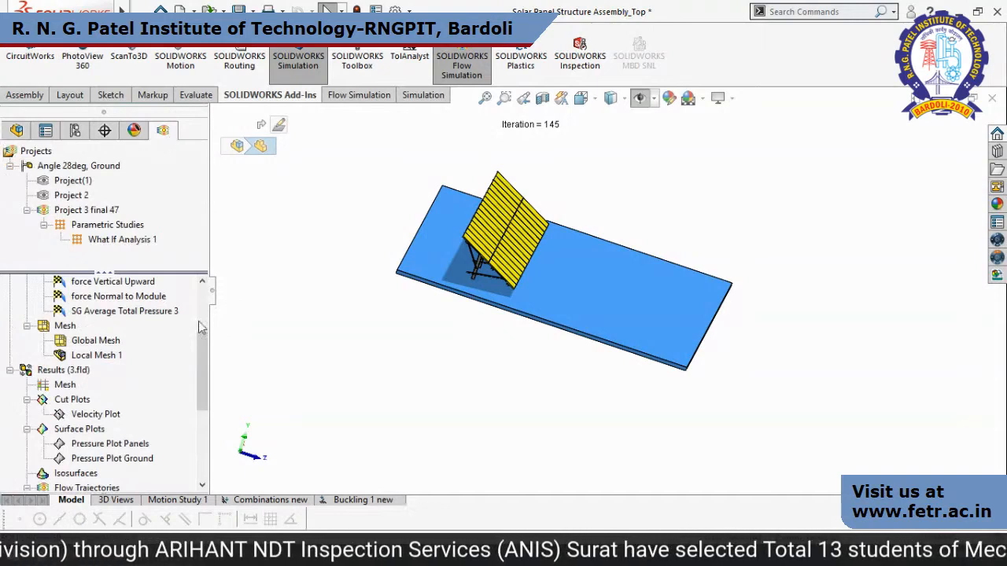
pyautogui.moveTo(184, 274); pyautogui.dragTo(184, 204)
pyautogui.scroll(3, 79, 276)
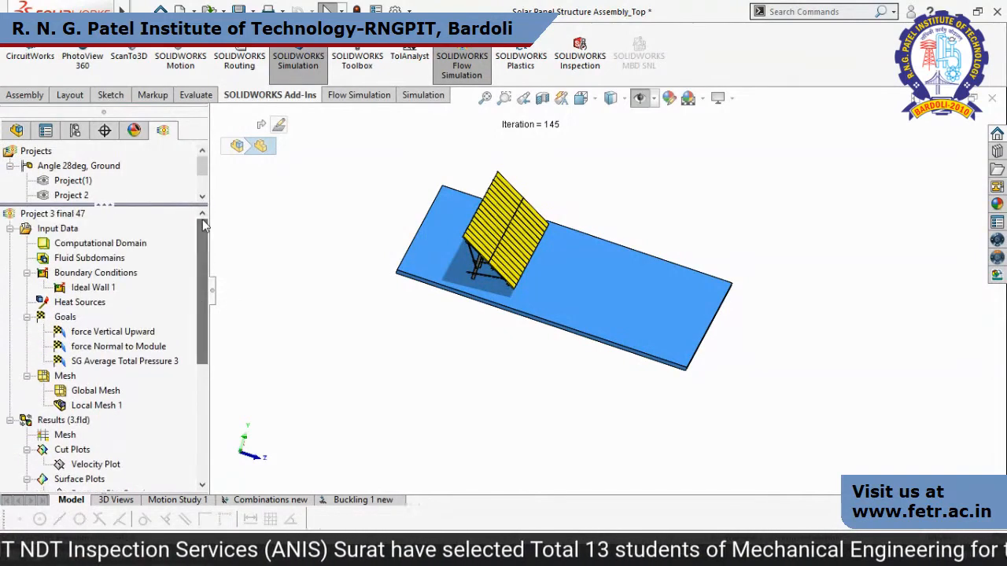
pyautogui.click(70, 216)
pyautogui.rightClick(70, 217)
pyautogui.click(58, 228)
pyautogui.rightClick(58, 229)
pyautogui.click(99, 239)
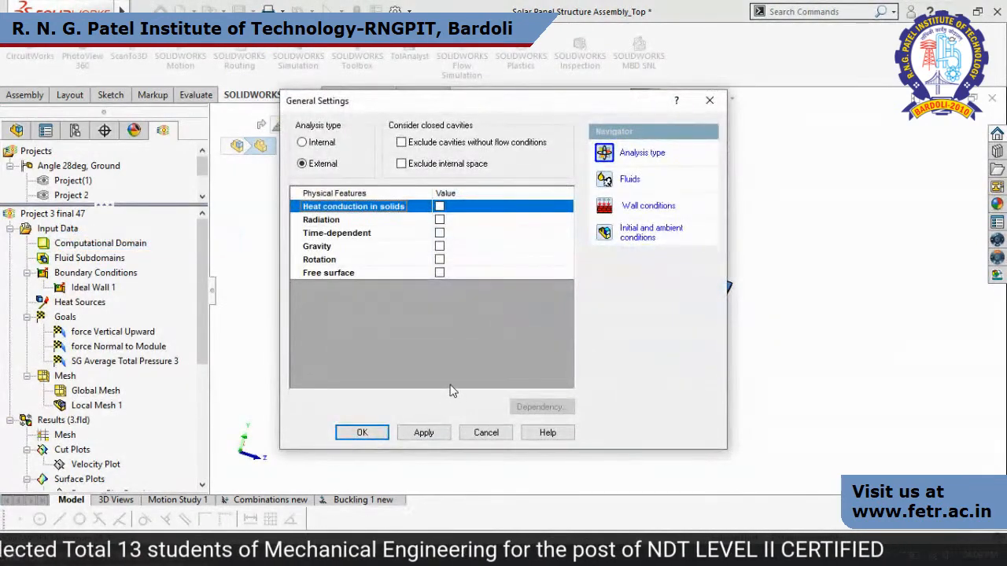
# Review the project's fluid settings and its initial and ambient conditions in the General Settings.
pyautogui.click(641, 234)
pyautogui.moveTo(438, 102); pyautogui.dragTo(608, 135)
pyautogui.click(840, 191)
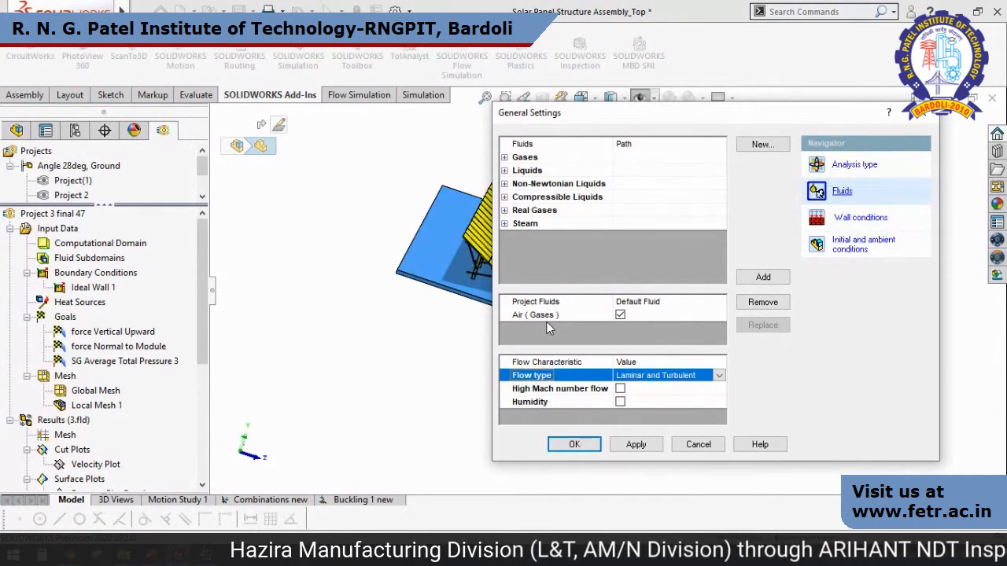
pyautogui.click(854, 260)
pyautogui.moveTo(572, 118); pyautogui.dragTo(654, 122)
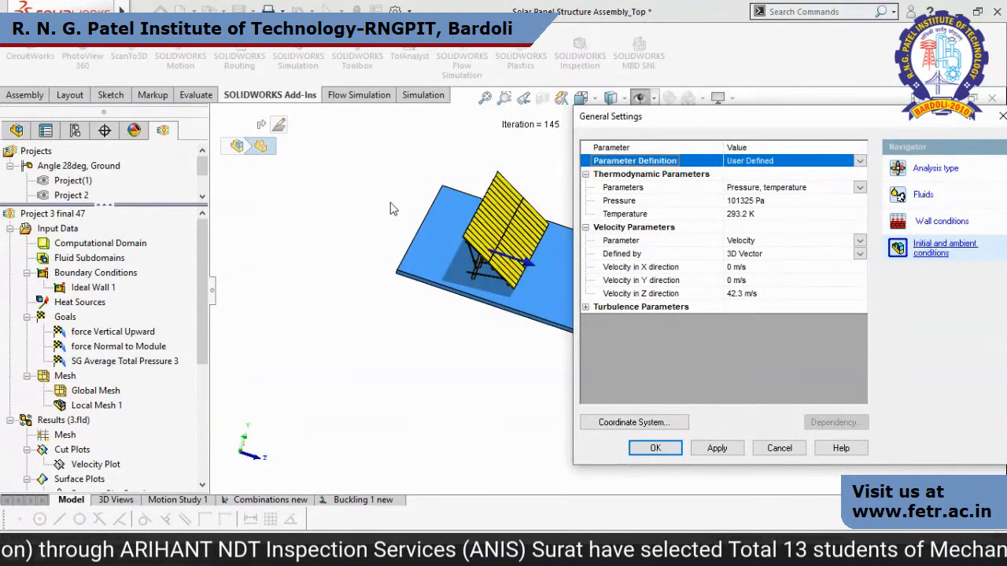
# Examine the wind velocity direction arrow on the solar panel model, close the General Settings and rotate the assembly.
pyautogui.scroll(-4, 554, 264)
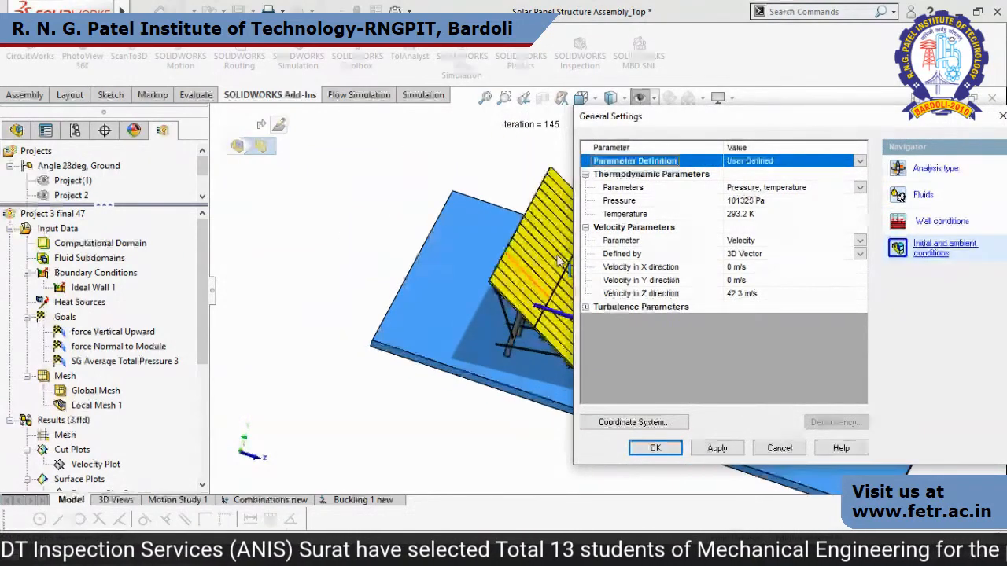
pyautogui.keyDown('ctrl'); pyautogui.moveTo(560, 262); pyautogui.dragTo(366, 232, button='middle'); pyautogui.keyUp('ctrl')
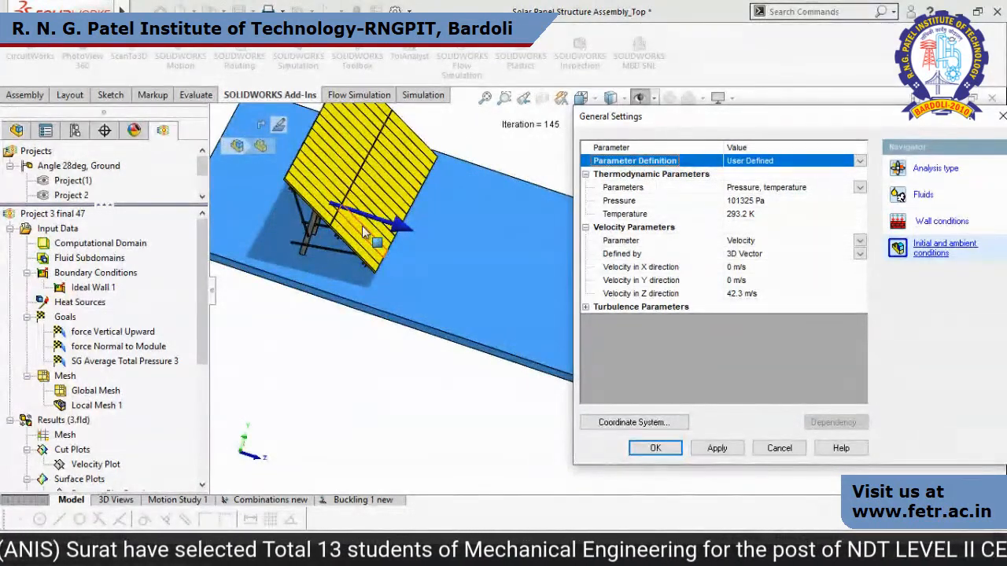
pyautogui.moveTo(963, 119); pyautogui.dragTo(843, 168)
pyautogui.click(883, 166)
pyautogui.scroll(4, 524, 301)
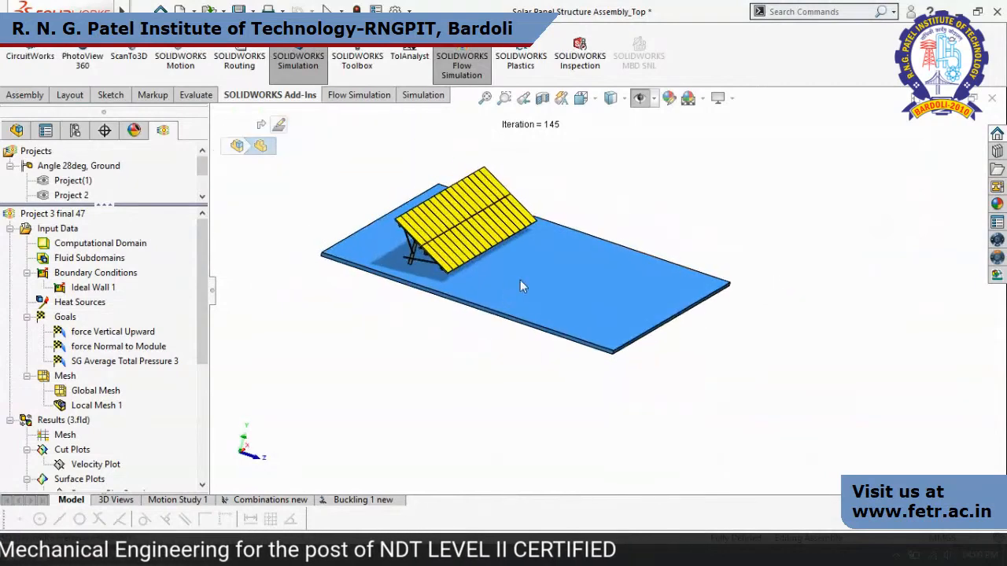
pyautogui.moveTo(657, 251); pyautogui.dragTo(291, 406, button='middle')
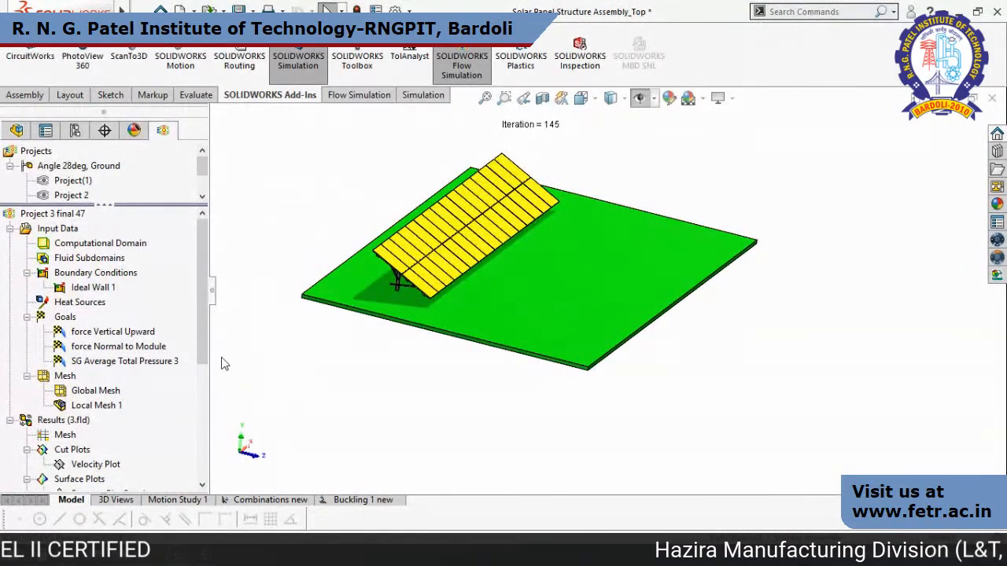
# Show the Velocity Plot cut plot and orient the model to the Left view.
pyautogui.moveTo(203, 324); pyautogui.dragTo(203, 370)
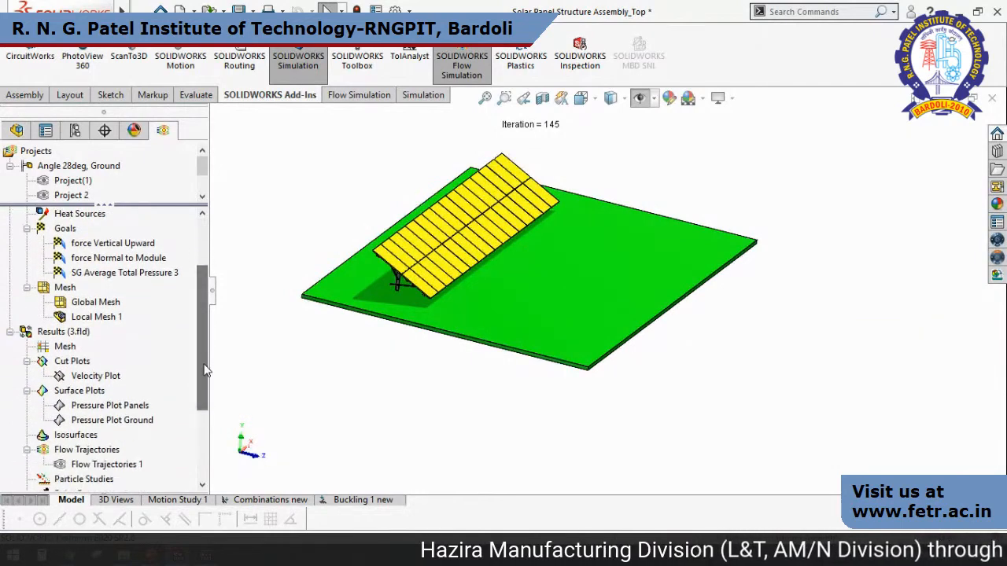
pyautogui.rightClick(83, 378)
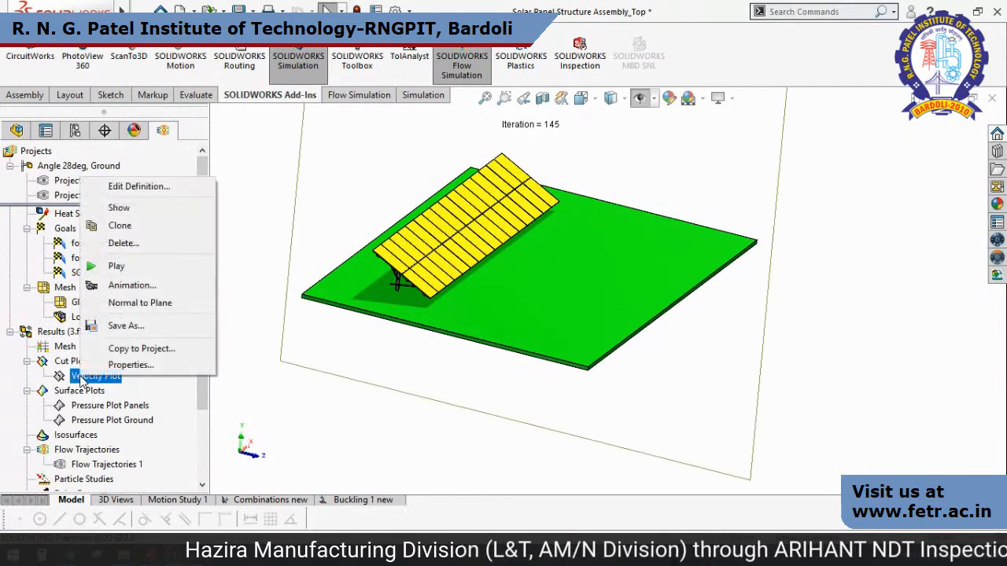
pyautogui.click(130, 206)
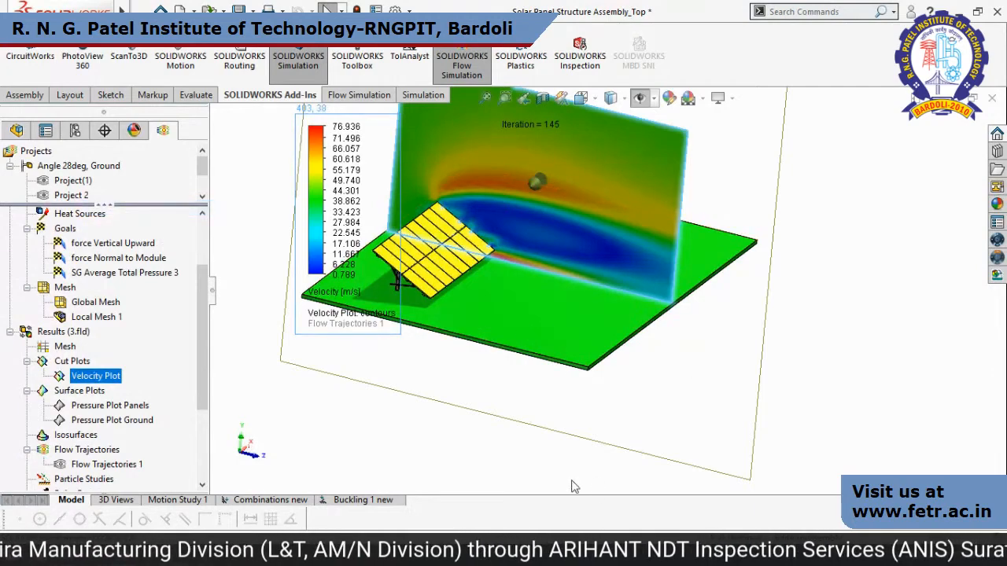
pyautogui.click(472, 435)
pyautogui.press('space')
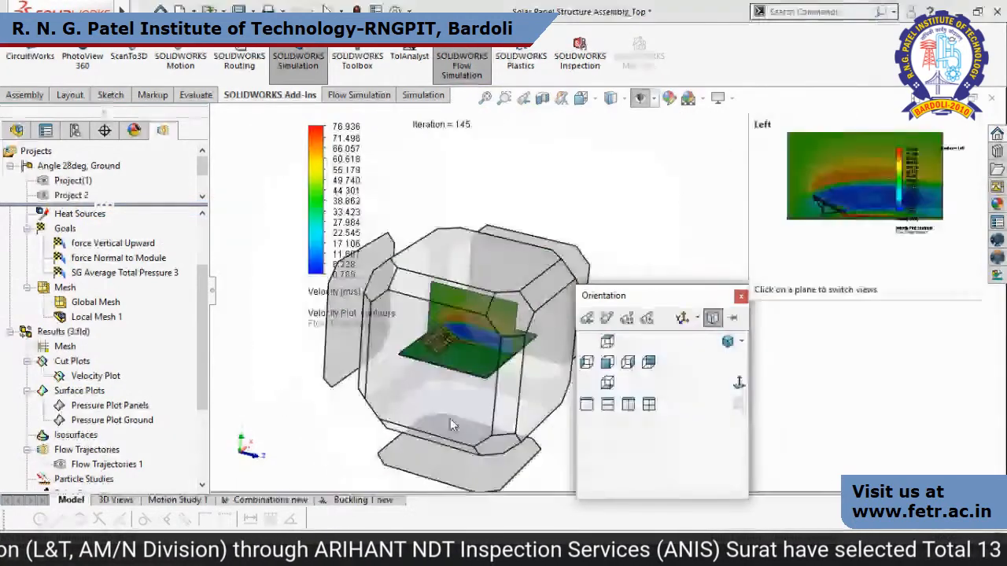
pyautogui.click(450, 413)
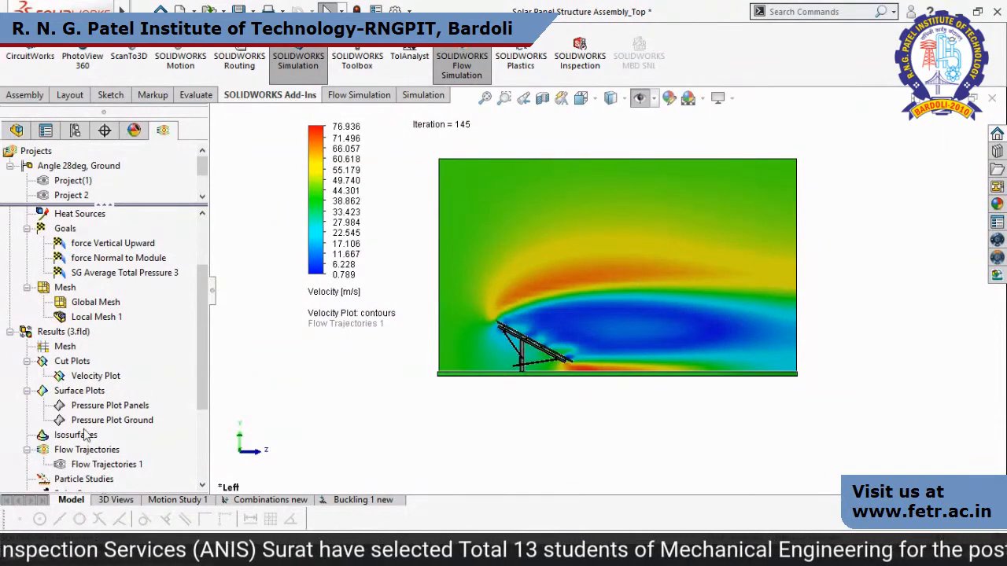
# Probe the velocity at two points in the wake behind the panels and one point in the flow above.
pyautogui.rightClick(82, 376)
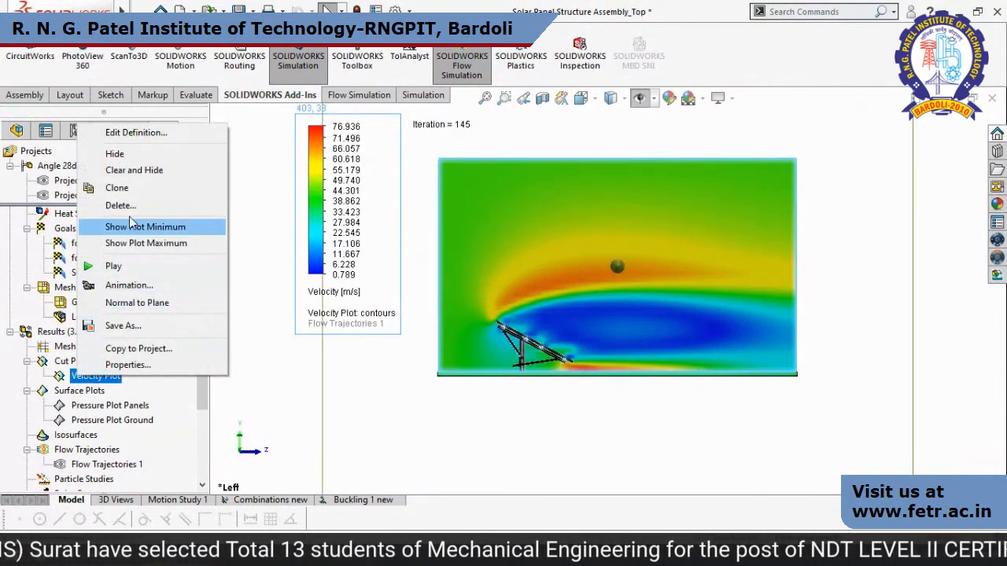
pyautogui.click(281, 398)
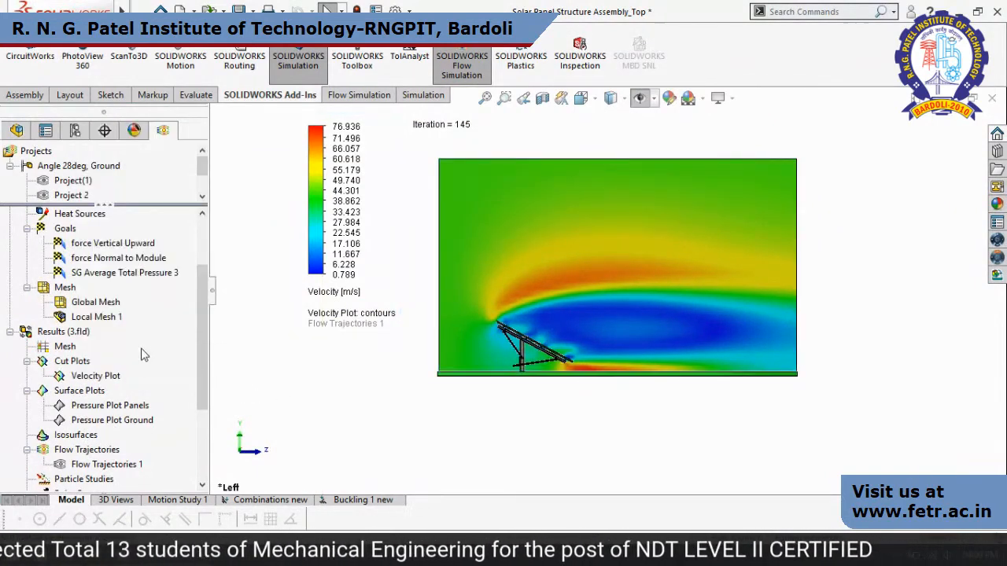
pyautogui.rightClick(83, 334)
pyautogui.click(113, 386)
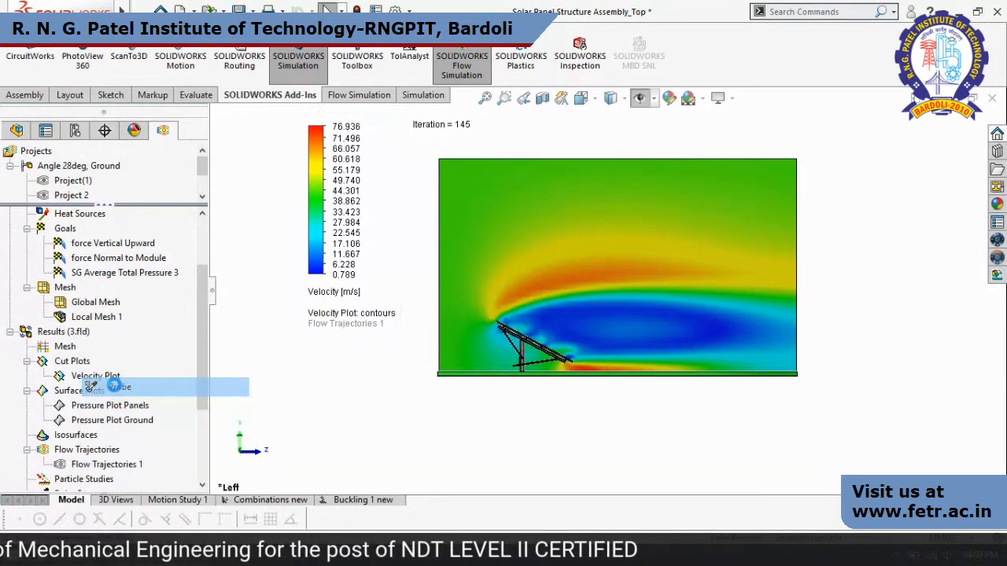
pyautogui.click(560, 318)
pyautogui.click(641, 326)
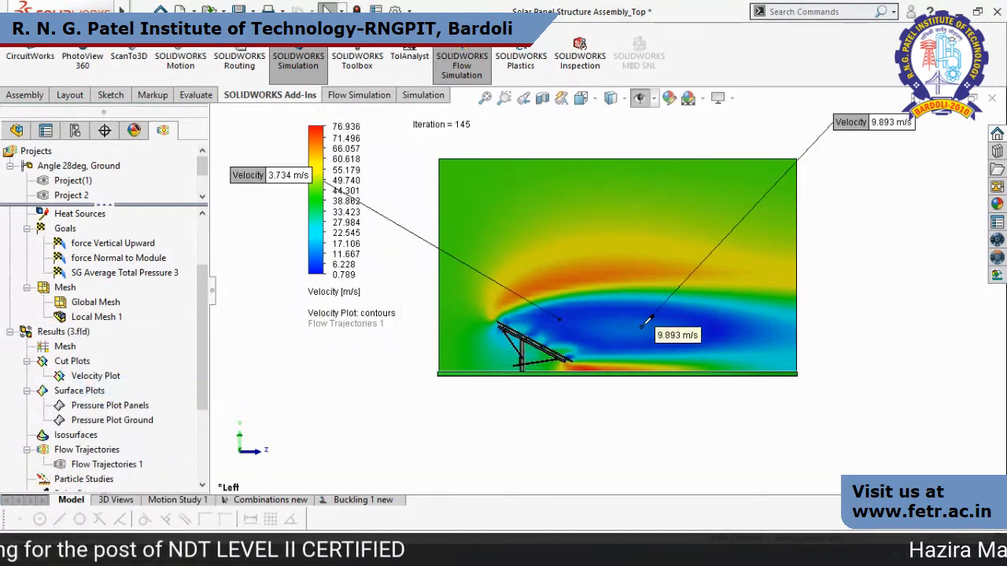
pyautogui.click(716, 211)
# Probe the velocity in the high-speed zones above the panels and below their lower edge near the ground.
pyautogui.scroll(4, 554, 354)
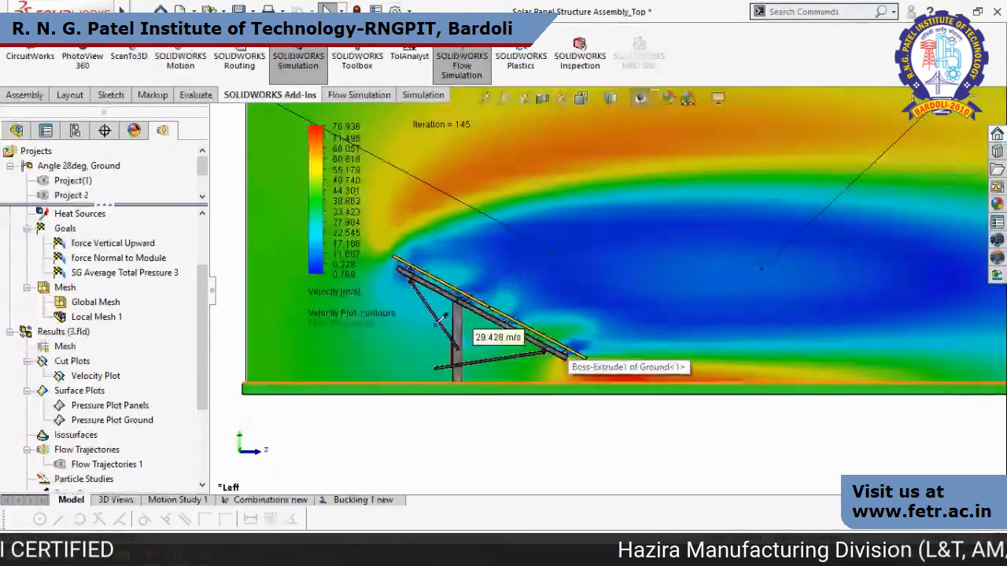
pyautogui.click(496, 157)
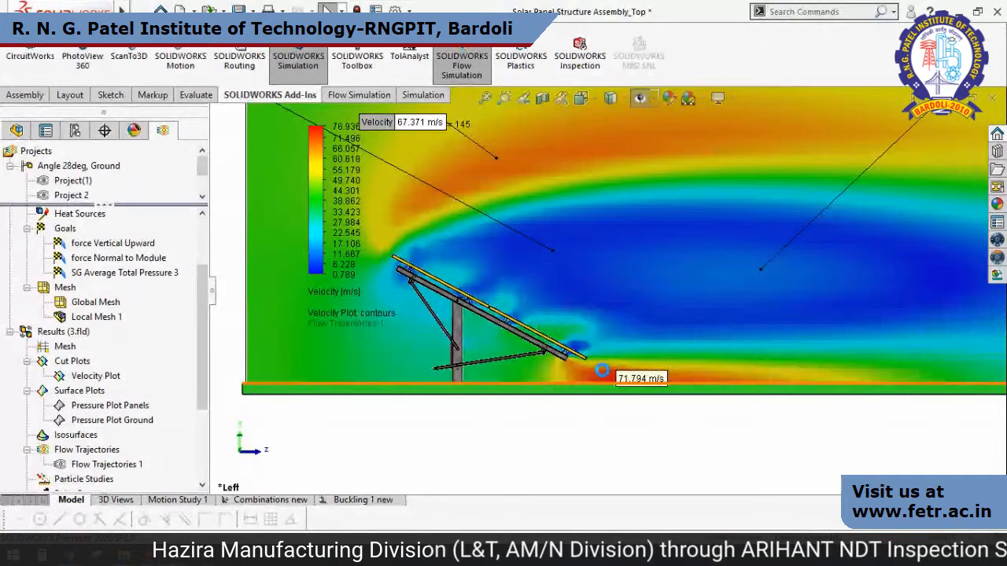
pyautogui.click(601, 370)
pyautogui.scroll(-4, 601, 370)
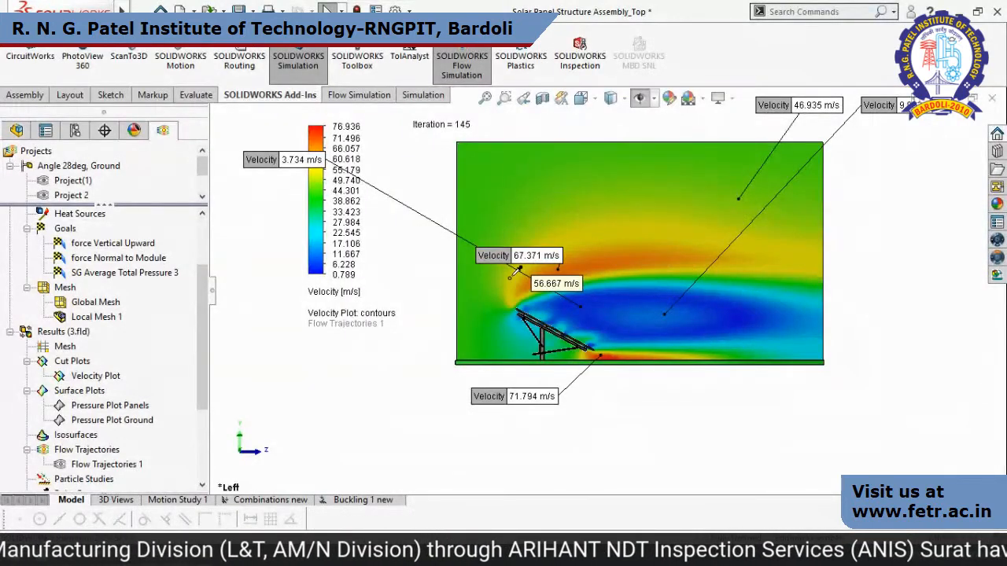
# Turn off probing, hide the displayed probes and hide the Velocity Plot.
pyautogui.rightClick(74, 337)
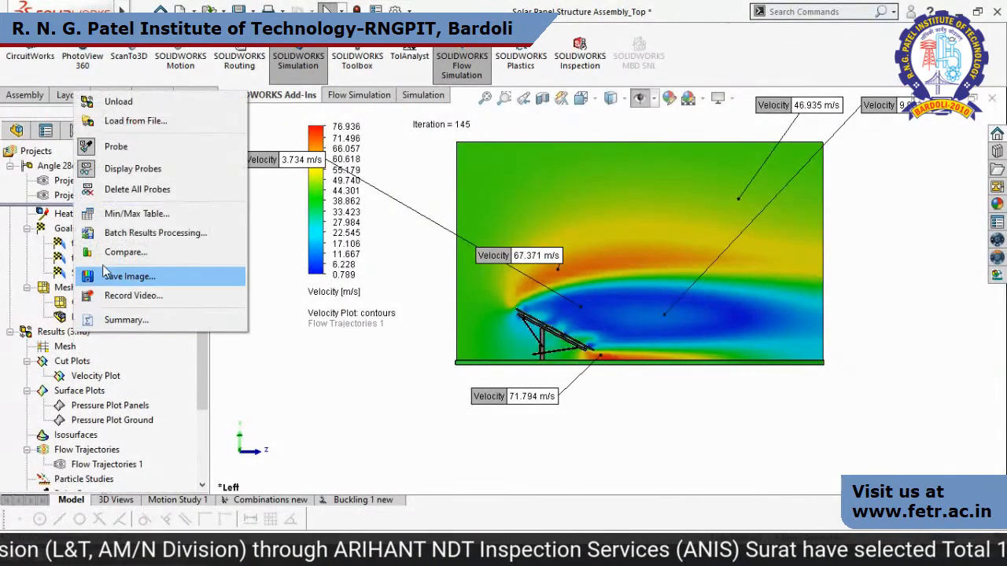
pyautogui.click(110, 144)
pyautogui.rightClick(87, 333)
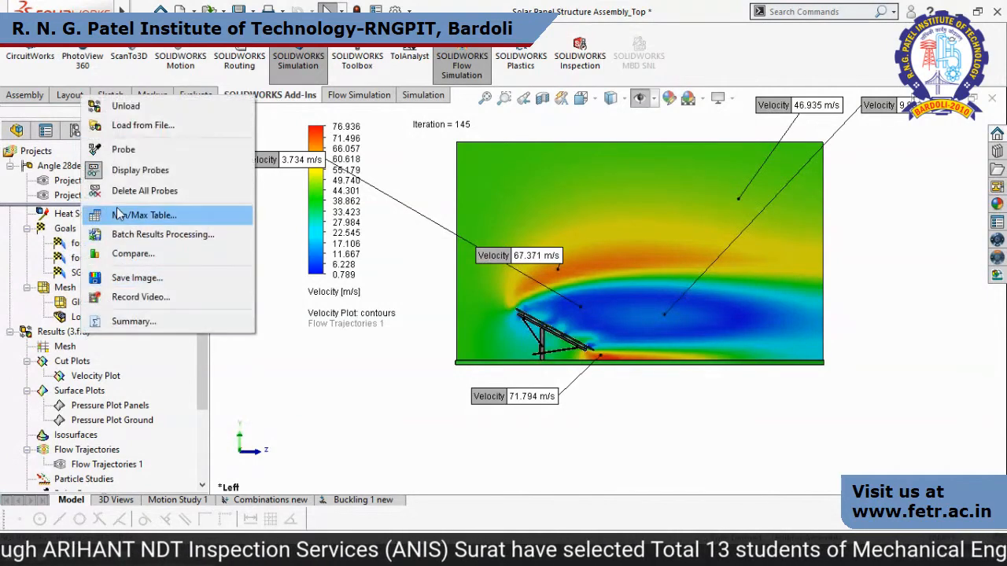
pyautogui.click(130, 167)
pyautogui.rightClick(96, 377)
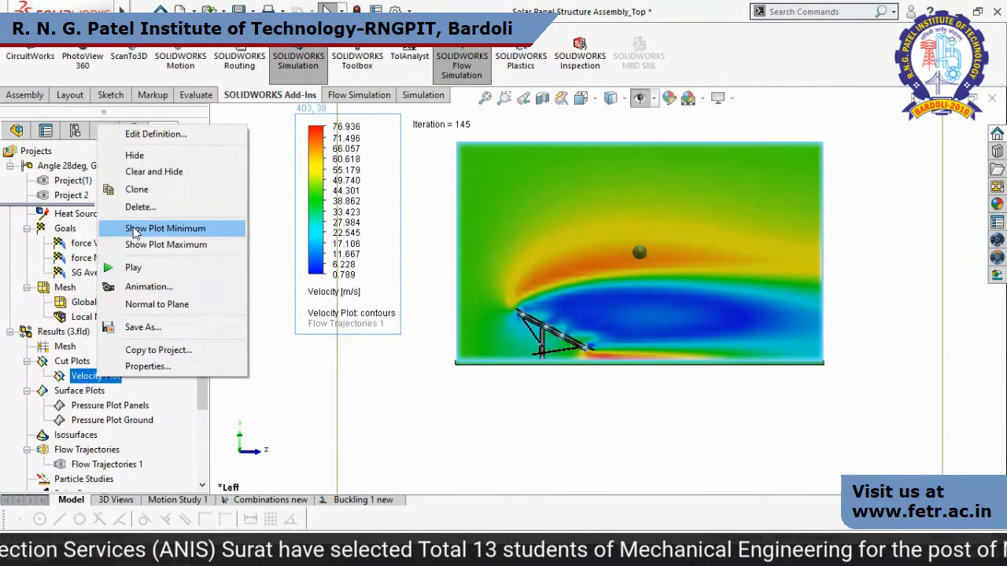
pyautogui.click(145, 157)
# Examine the solar panel array and its support structure from several angles.
pyautogui.moveTo(798, 339); pyautogui.dragTo(753, 428, button='middle')
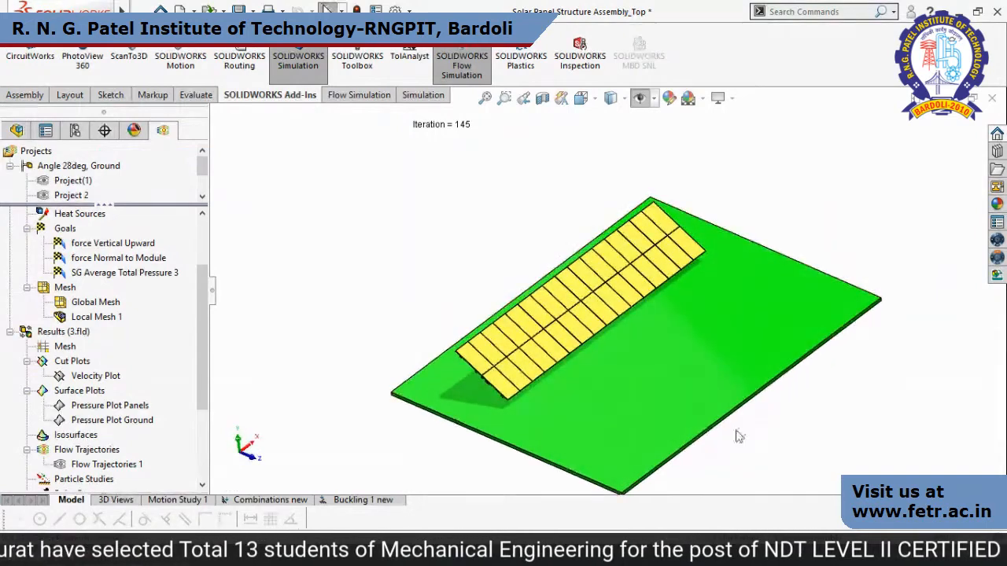
pyautogui.scroll(-3, 201, 365)
pyautogui.moveTo(356, 363); pyautogui.dragTo(728, 321, button='middle')
pyautogui.click(607, 323)
pyautogui.keyDown('ctrl'); pyautogui.click(572, 311); pyautogui.keyUp('ctrl')
pyautogui.keyDown('ctrl'); pyautogui.click(531, 305); pyautogui.keyUp('ctrl')
pyautogui.keyDown('ctrl'); pyautogui.click(503, 288); pyautogui.keyUp('ctrl')
pyautogui.click(717, 331)
pyautogui.scroll(1, 718, 332)
pyautogui.moveTo(718, 331); pyautogui.dragTo(639, 321, button='middle')
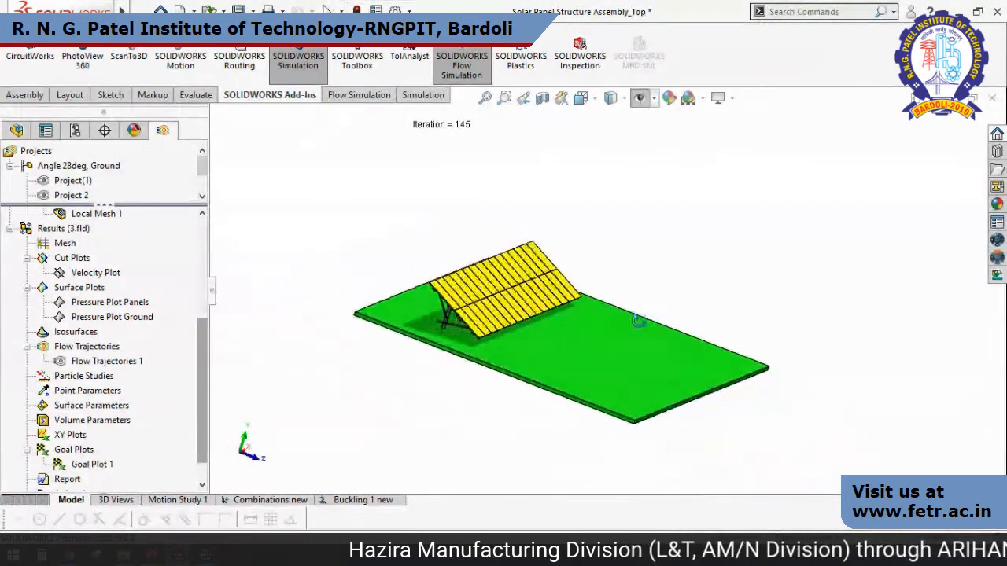
# Show Pressure Plot Panels and Pressure Plot Ground together and view the assembly from above.
pyautogui.click(118, 317)
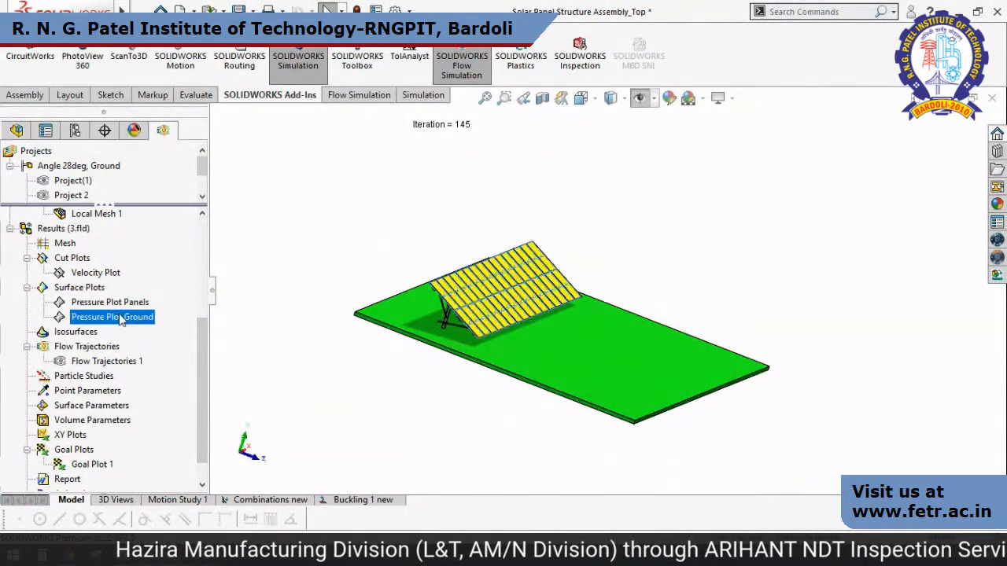
pyautogui.keyDown('ctrl'); pyautogui.click(110, 302); pyautogui.keyUp('ctrl')
pyautogui.rightClick(123, 316)
pyautogui.click(155, 322)
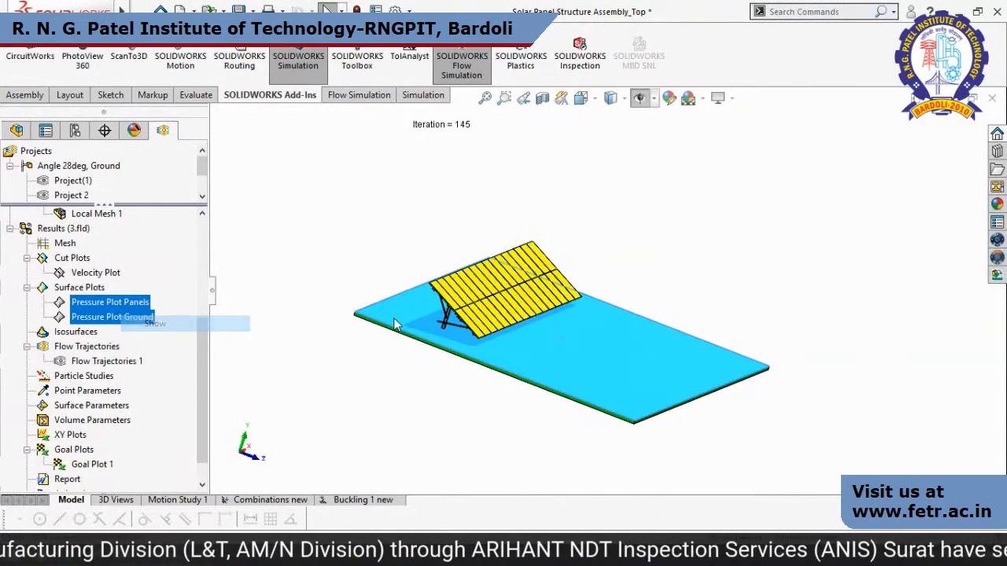
pyautogui.scroll(4, 685, 274)
pyautogui.moveTo(678, 273); pyautogui.dragTo(620, 367, button='middle')
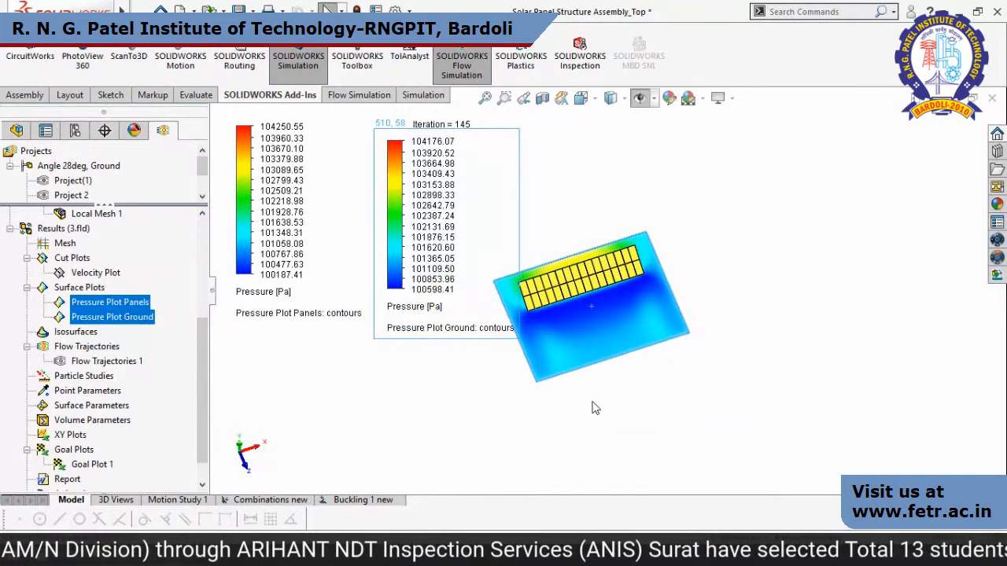
pyautogui.click(595, 407)
# Hide the patterned components Panel<2> to Panel<31> of LocalLPattern2 in the assembly.
pyautogui.click(26, 129)
pyautogui.click(75, 432)
pyautogui.scroll(-2, 80, 431)
pyautogui.scroll(-9, 80, 429)
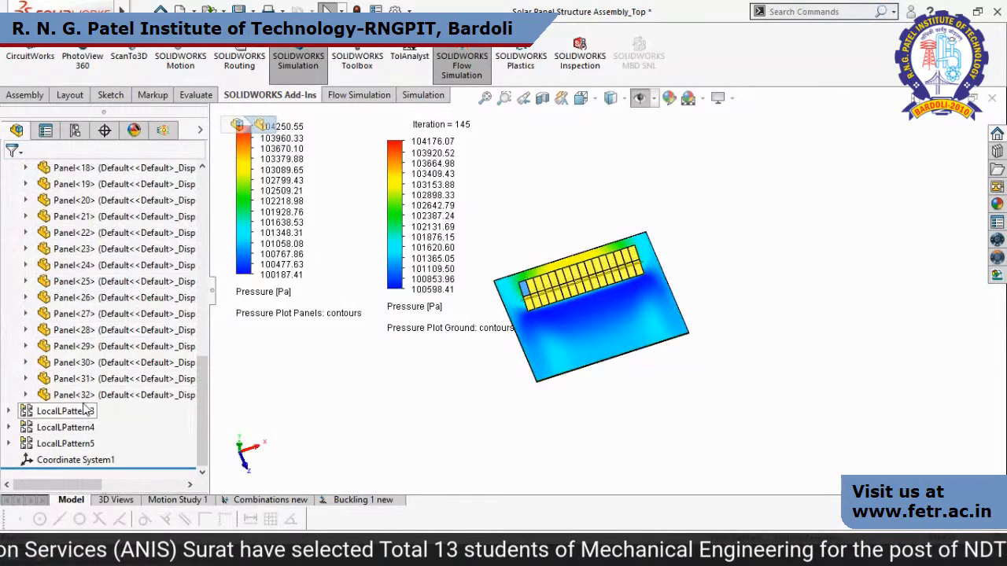
pyautogui.keyDown('shift'); pyautogui.click(84, 399); pyautogui.keyUp('shift')
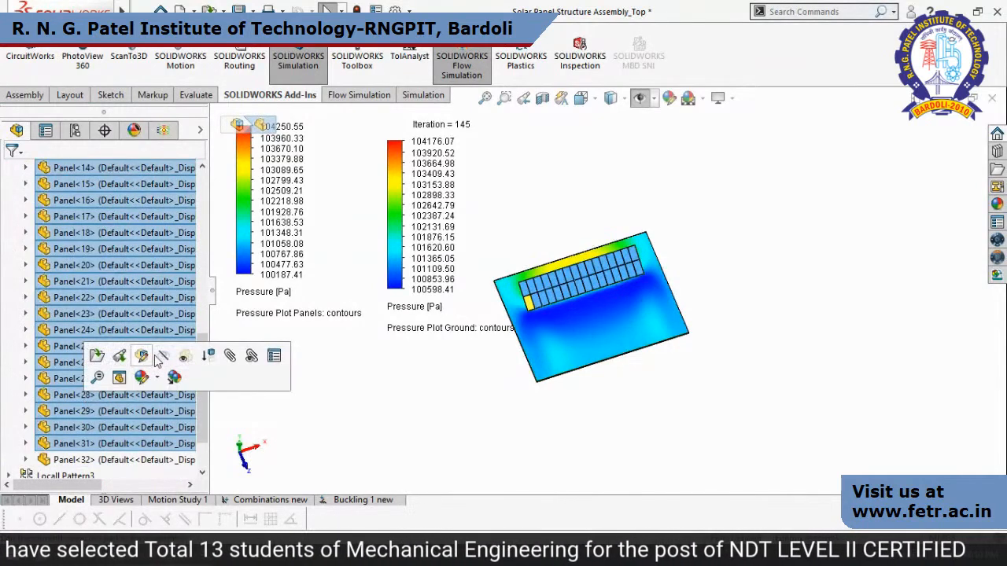
pyautogui.click(160, 358)
pyautogui.scroll(7, 199, 304)
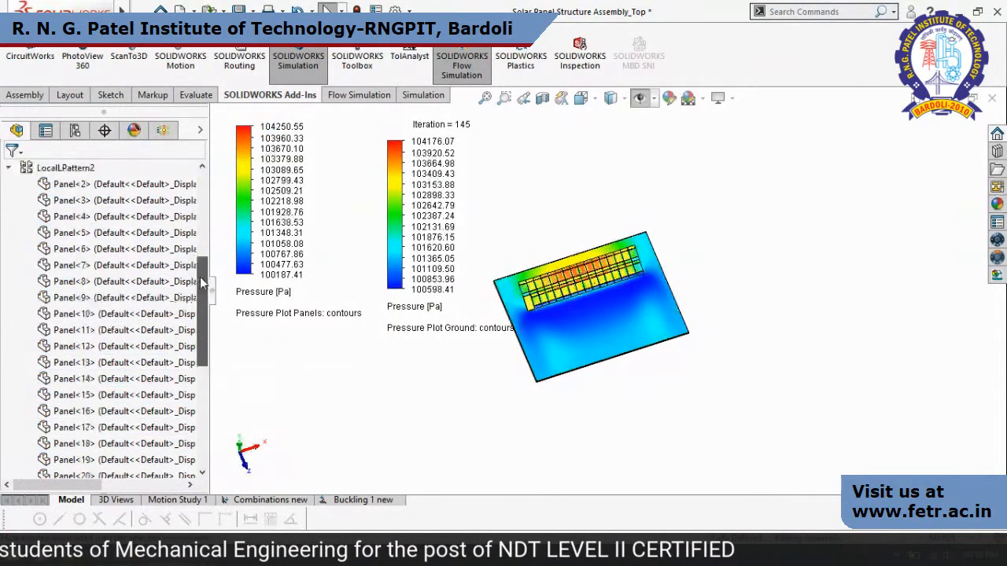
# Hide Panel<1> in the assembly and view the panel and ground pressure plots in the Top orientation.
pyautogui.click(55, 217)
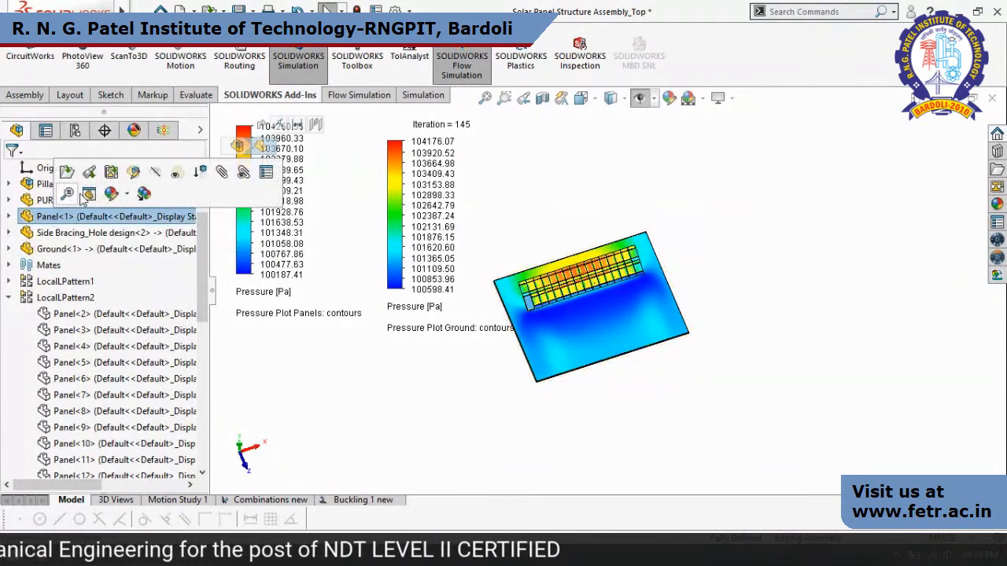
pyautogui.click(158, 173)
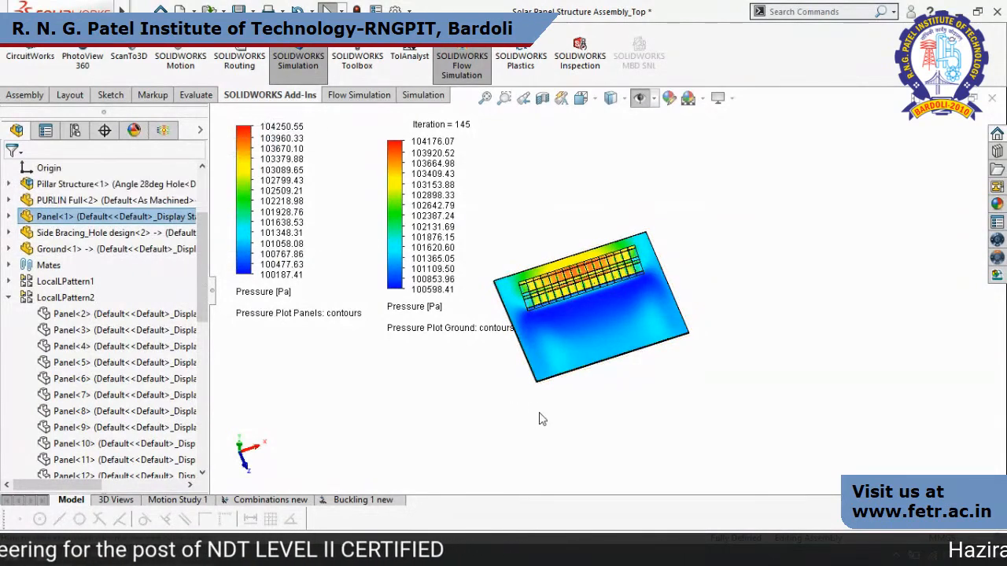
pyautogui.click(163, 130)
pyautogui.moveTo(743, 401); pyautogui.dragTo(757, 467, button='middle')
pyautogui.press('space')
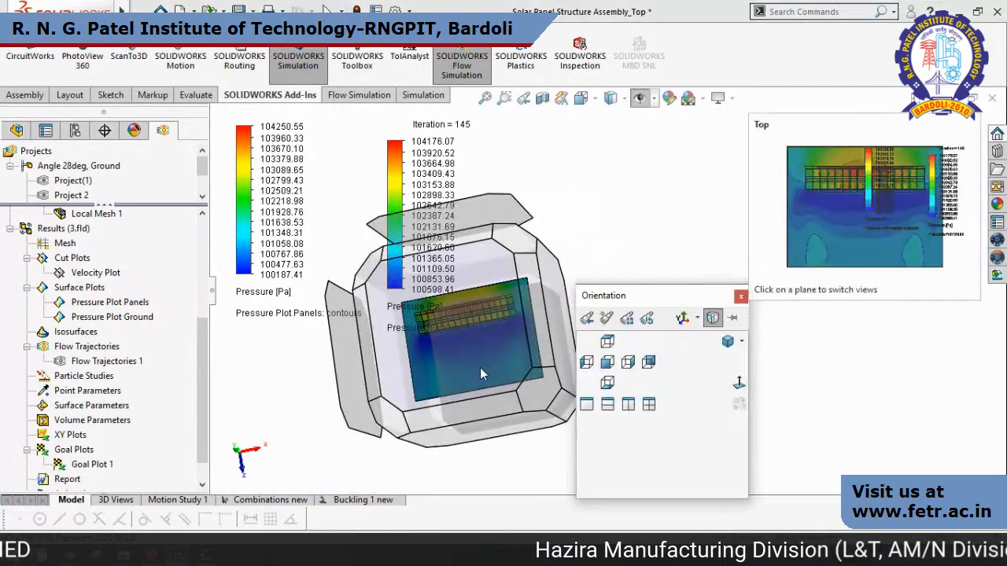
pyautogui.click(482, 369)
pyautogui.scroll(-2, 551, 252)
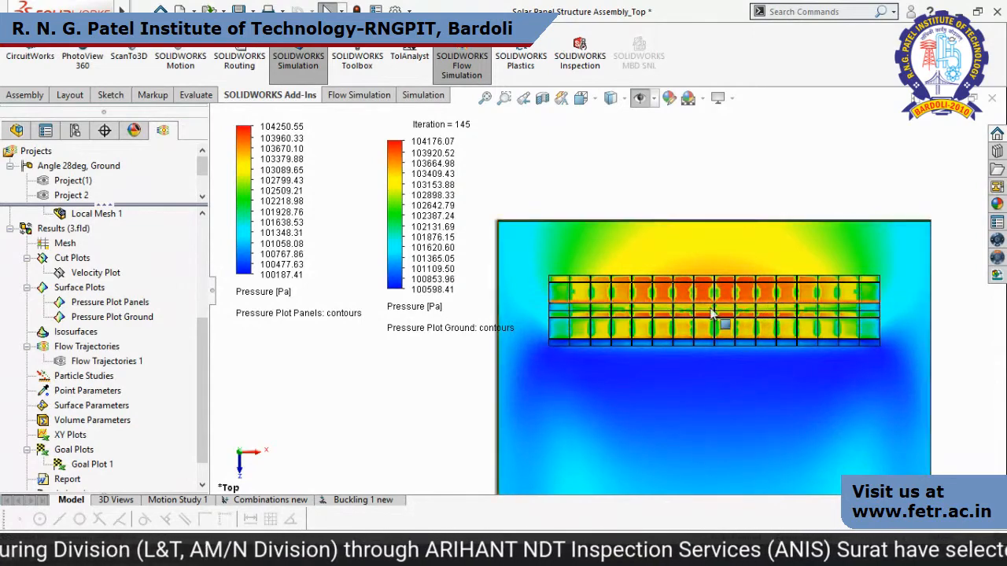
# Hide the Pressure Plot Panels and Pressure Plot Ground surface plots together.
pyautogui.moveTo(730, 303); pyautogui.dragTo(824, 473, button='middle')
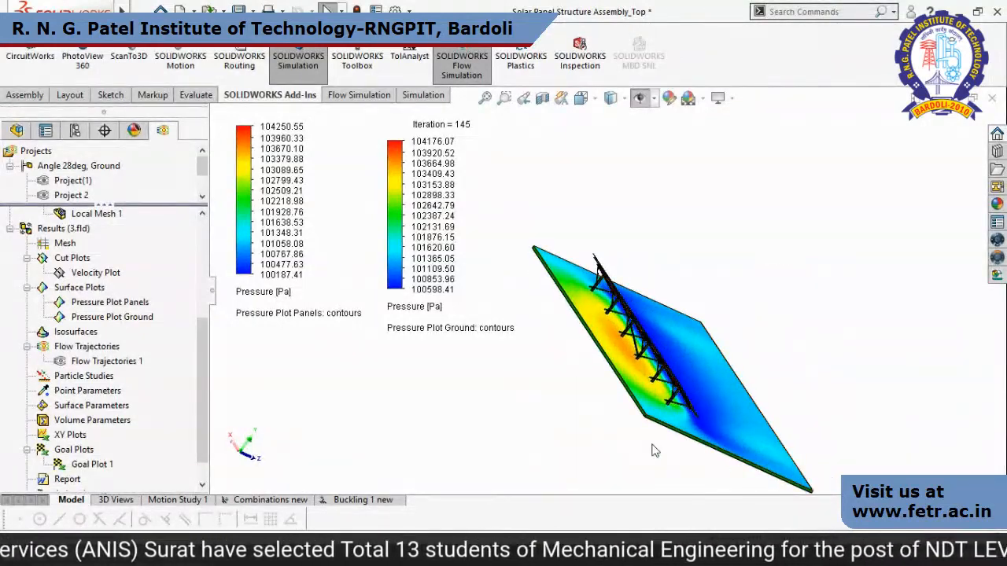
pyautogui.moveTo(678, 370); pyautogui.dragTo(715, 364, button='middle')
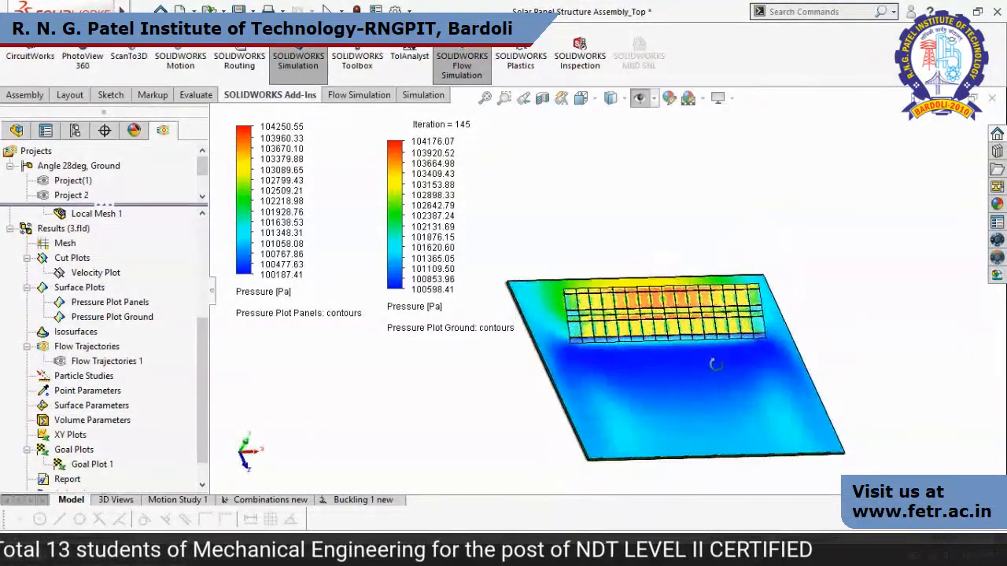
pyautogui.rightClick(88, 311)
pyautogui.click(150, 315)
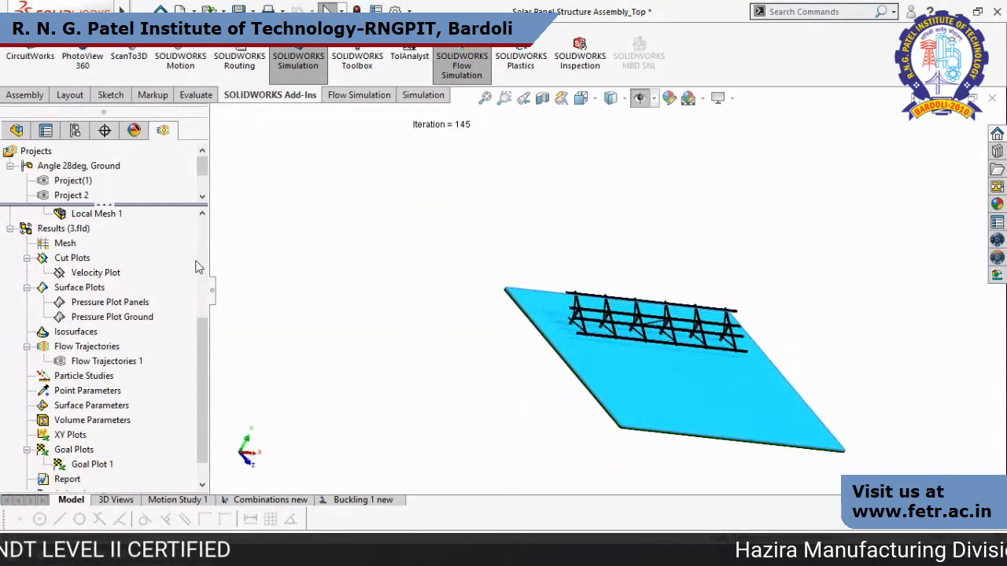
# Show the patterned components Panel<2> to Panel<32> of LocalLPattern2 and the seed component Panel<1> again.
pyautogui.click(17, 131)
pyautogui.scroll(-7, 70, 330)
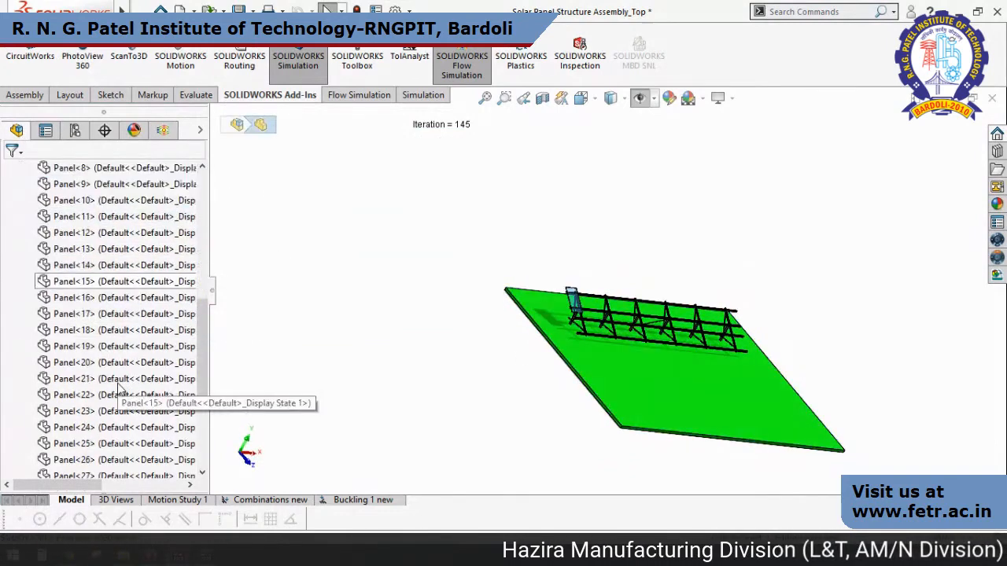
pyautogui.keyDown('shift'); pyautogui.click(102, 460); pyautogui.keyUp('shift')
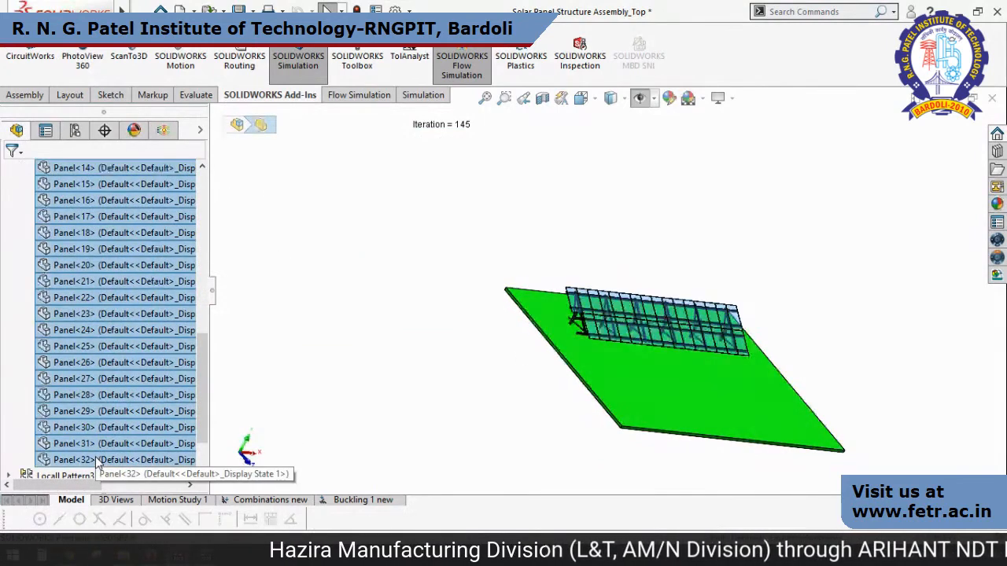
pyautogui.click(174, 414)
pyautogui.moveTo(197, 383); pyautogui.dragTo(197, 219)
pyautogui.click(79, 297)
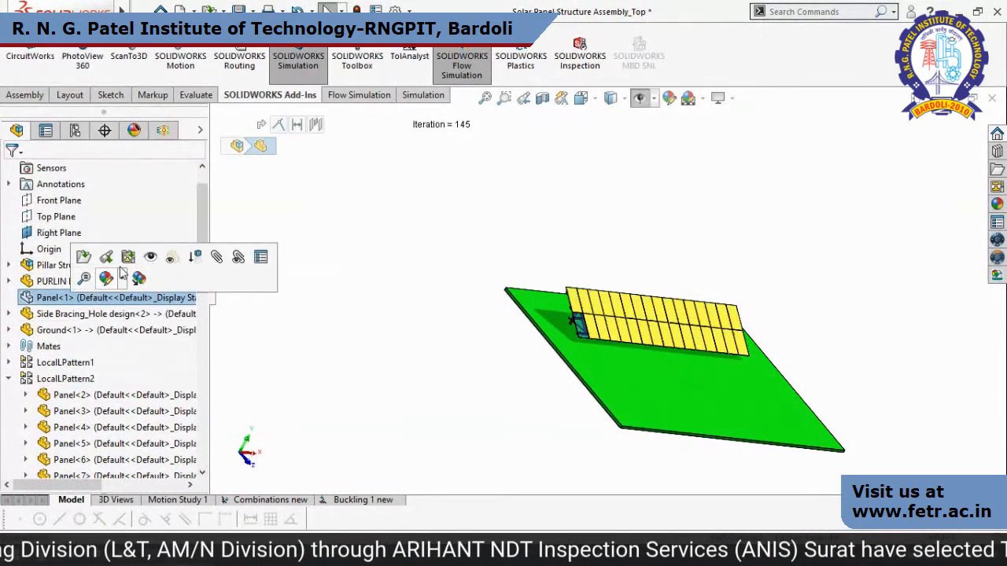
pyautogui.click(147, 261)
# Enlarge the flow project list and open What If Analysis 1 from the parametric studies of Project 3 final 47.
pyautogui.moveTo(473, 366); pyautogui.dragTo(469, 376, button='middle')
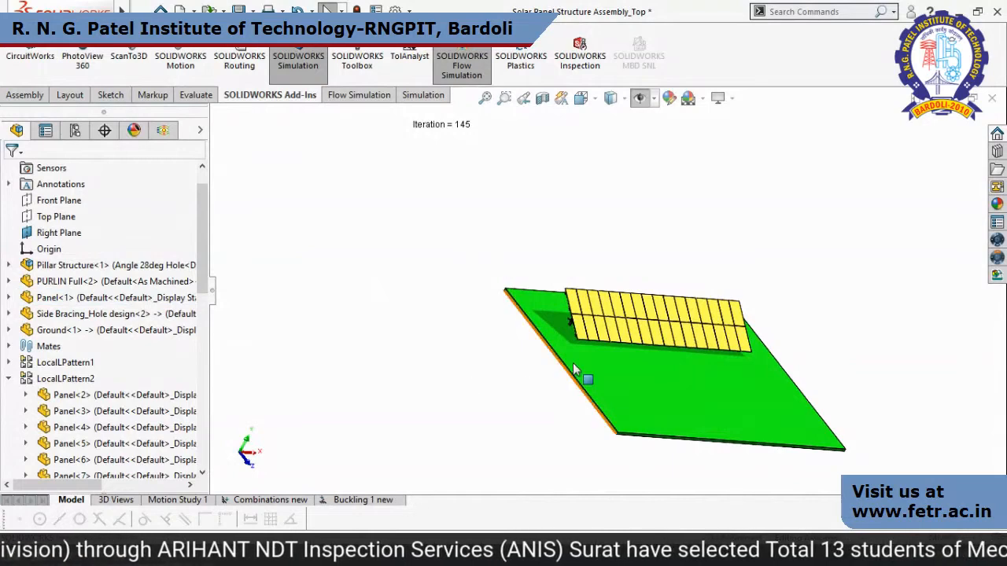
pyautogui.moveTo(574, 370); pyautogui.dragTo(549, 382, button='middle')
pyautogui.click(162, 131)
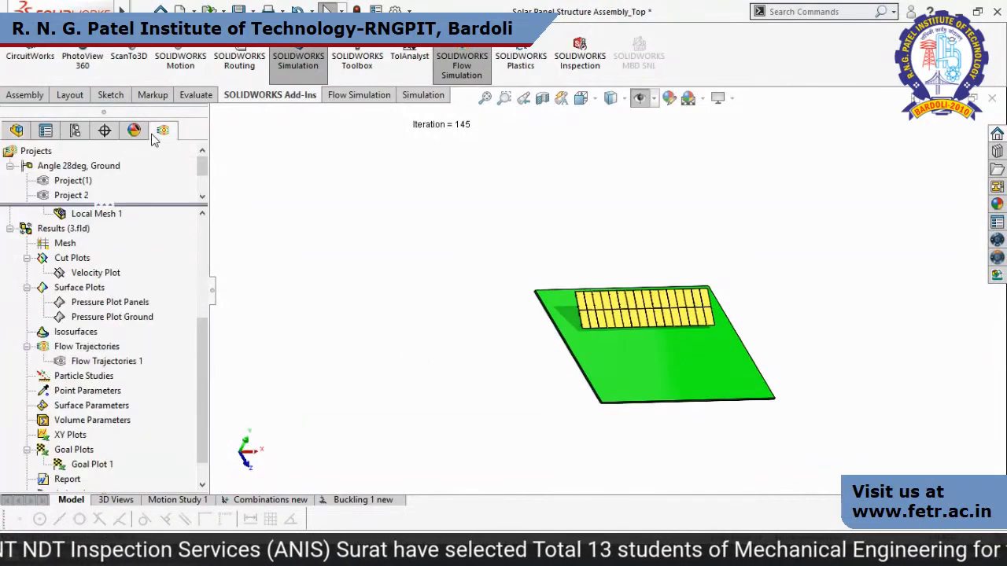
pyautogui.moveTo(163, 207); pyautogui.dragTo(163, 282)
pyautogui.moveTo(495, 355); pyautogui.dragTo(686, 449, button='middle')
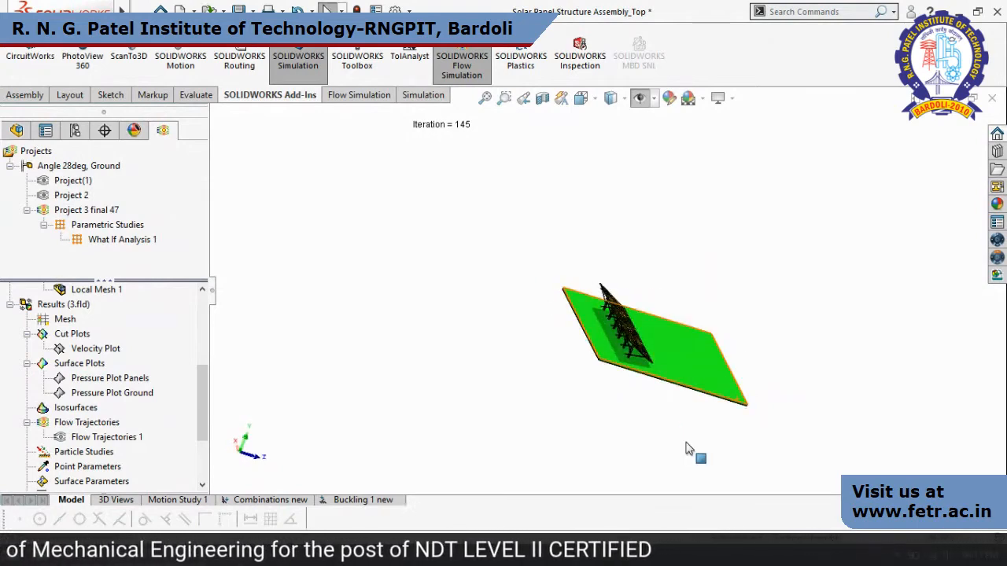
pyautogui.moveTo(686, 449); pyautogui.dragTo(698, 358, button='middle')
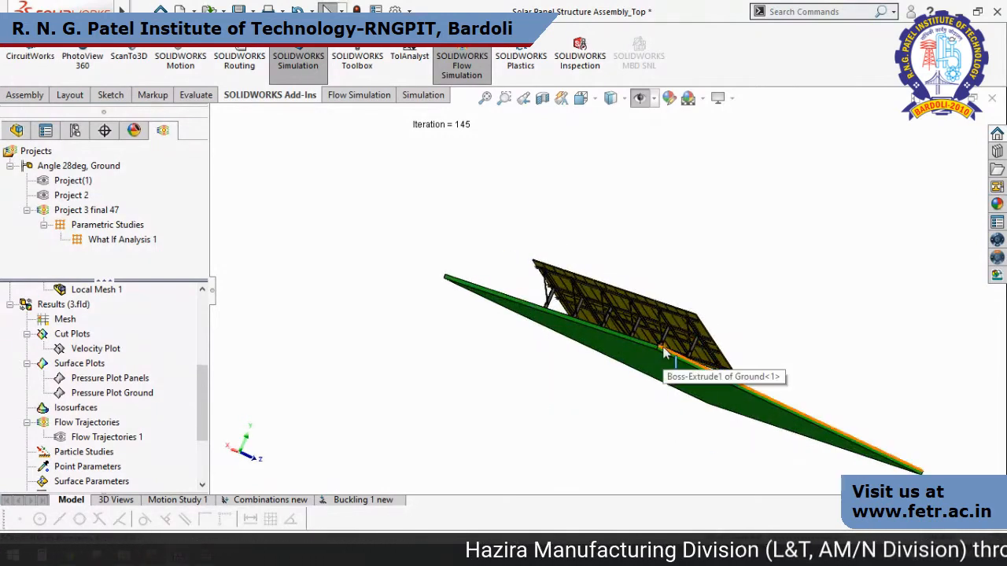
pyautogui.rightClick(148, 247)
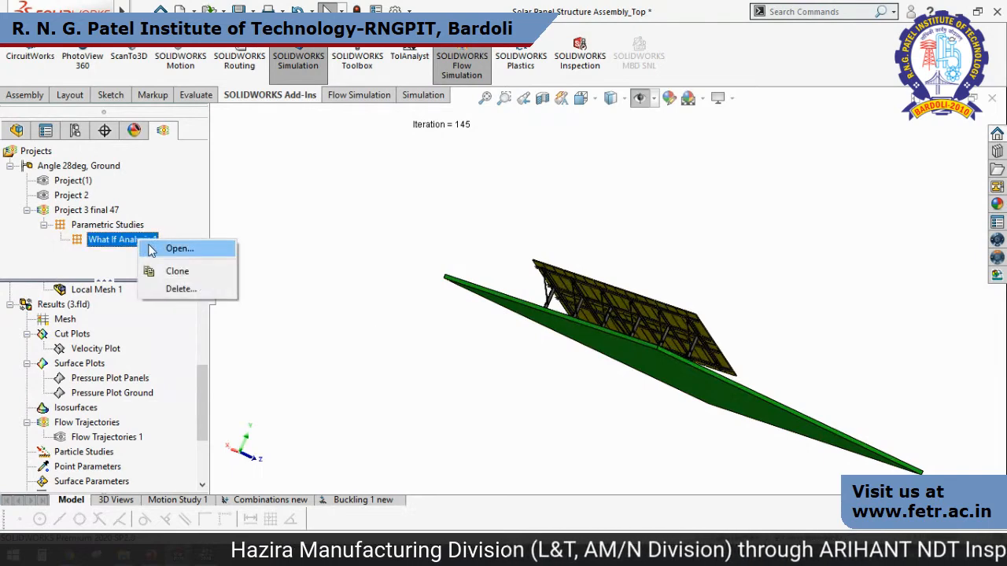
pyautogui.click(172, 248)
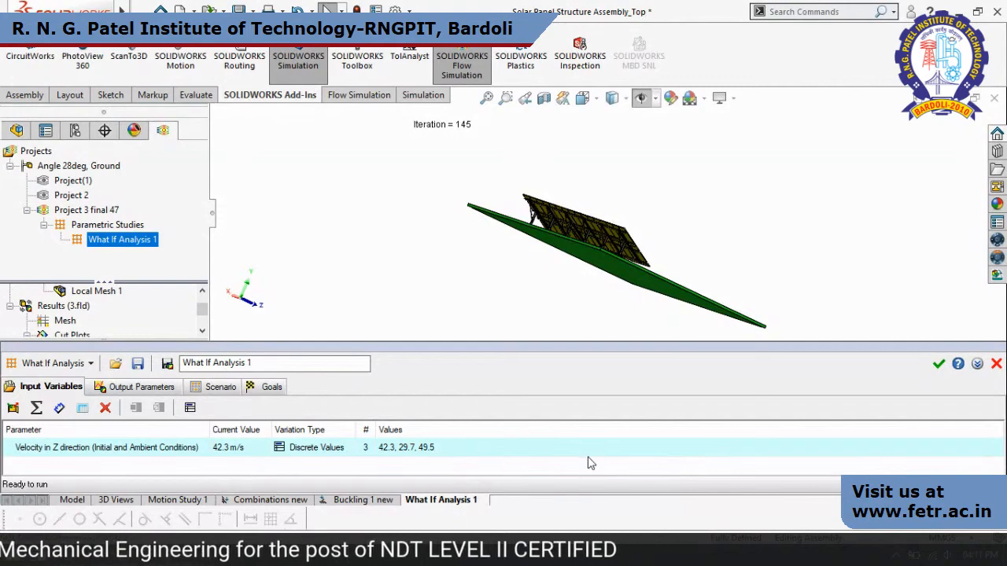
# Go through the output parameters and scenario of What If Analysis 1 and display its goals in an enlarged pane.
pyautogui.click(142, 387)
pyautogui.click(209, 393)
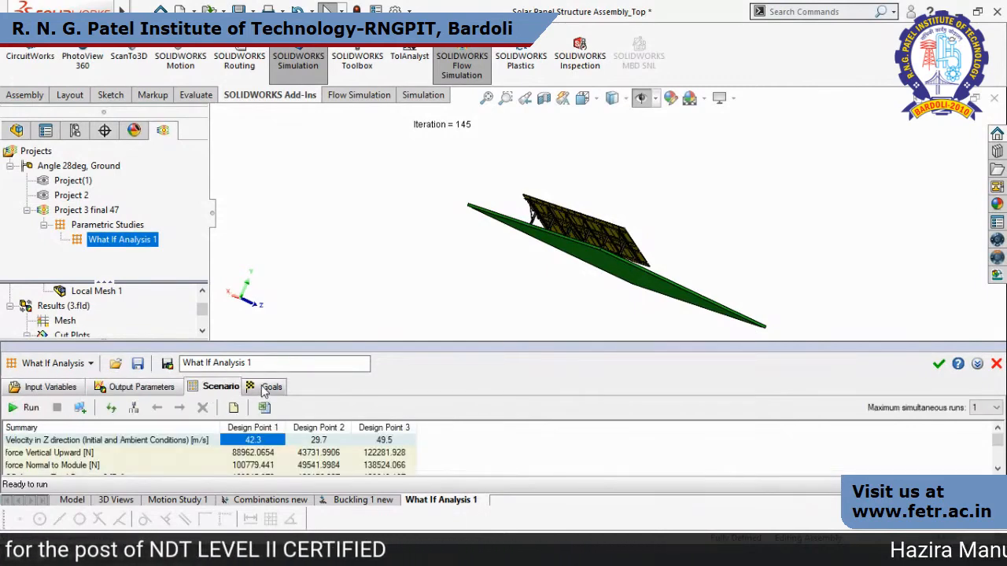
pyautogui.click(267, 389)
pyautogui.moveTo(404, 347); pyautogui.dragTo(403, 277)
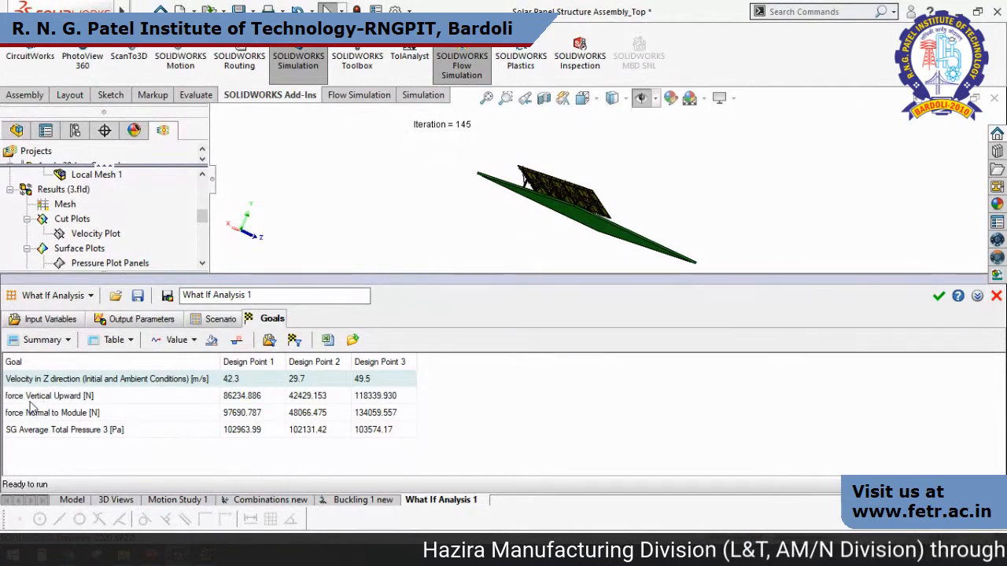
# Compare the goal values of the three design points alongside rear and front views of the panel structure, and close the parametric study.
pyautogui.scroll(-5, 560, 208)
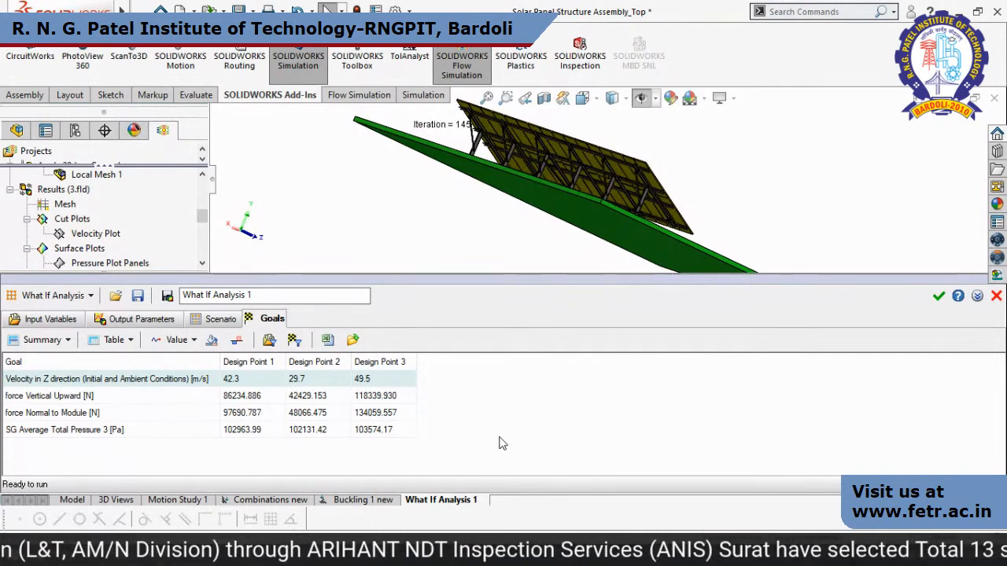
pyautogui.scroll(1, 583, 252)
pyautogui.moveTo(584, 252); pyautogui.dragTo(590, 269, button='middle')
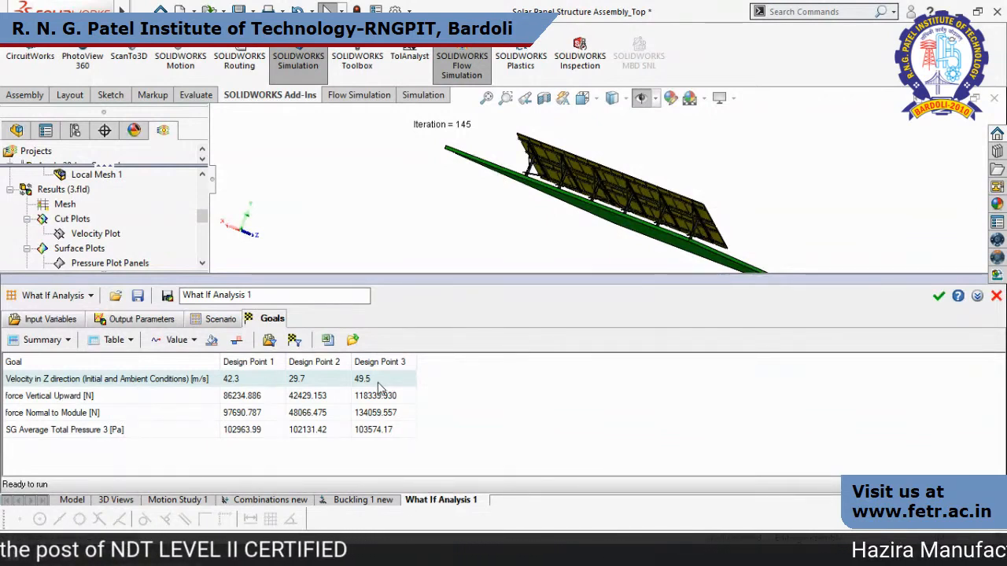
pyautogui.moveTo(795, 203); pyautogui.dragTo(737, 167, button='middle')
pyautogui.scroll(2, 788, 207)
pyautogui.scroll(-1, 757, 184)
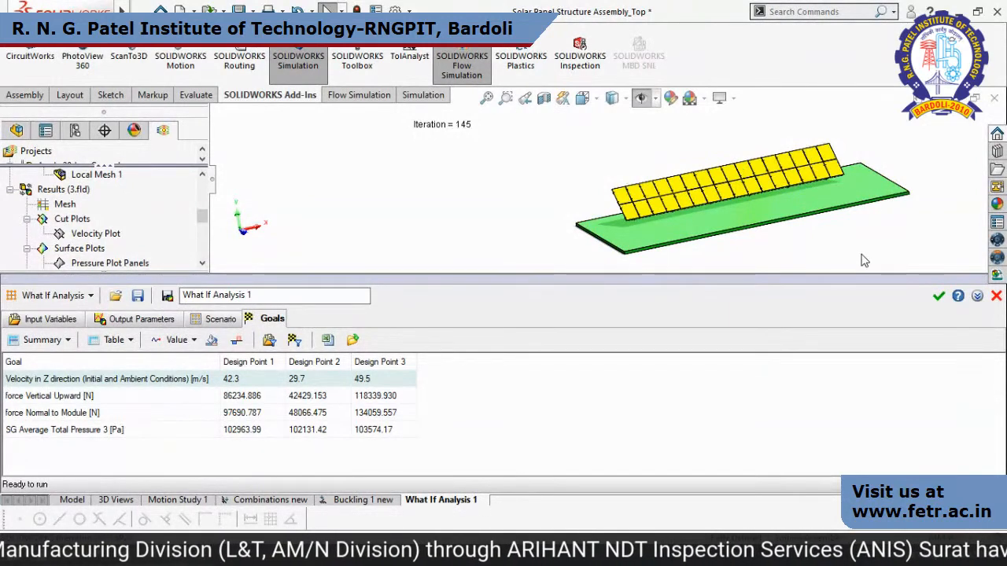
pyautogui.click(996, 296)
# Look up Flow Simulation's Export Results to Simulation tool and switch to the Combinations new study.
pyautogui.scroll(5, 790, 319)
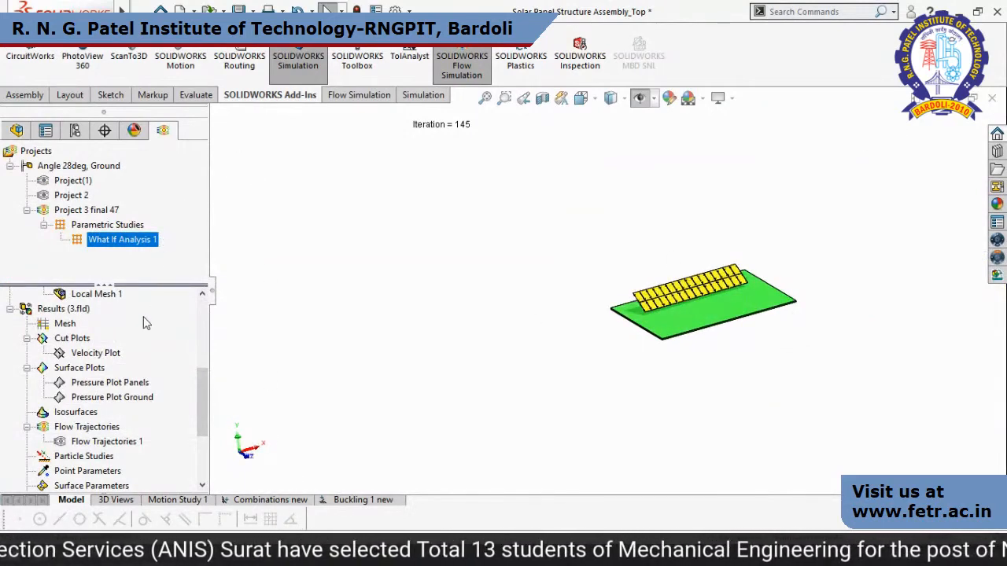
pyautogui.scroll(5, 102, 377)
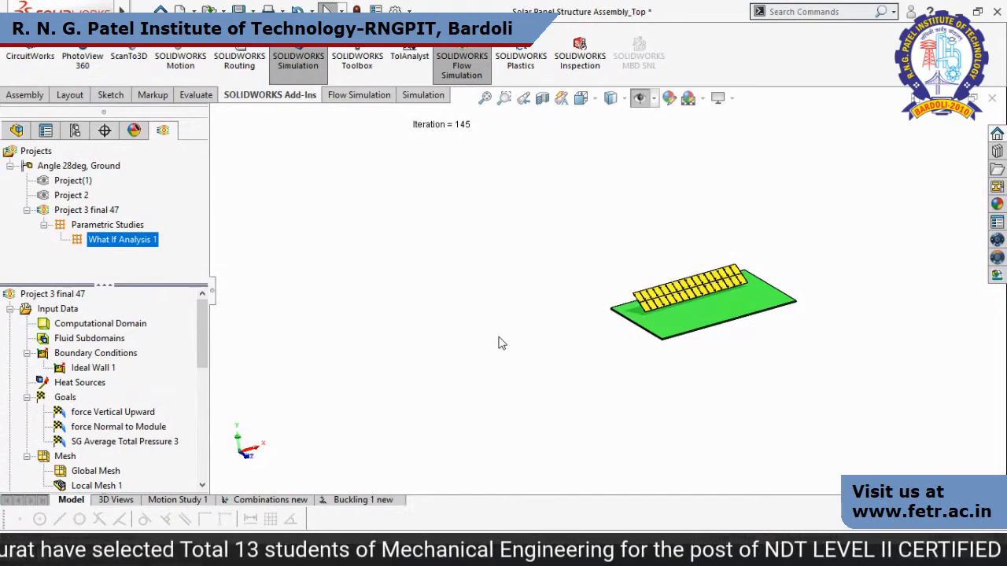
pyautogui.moveTo(122, 12)
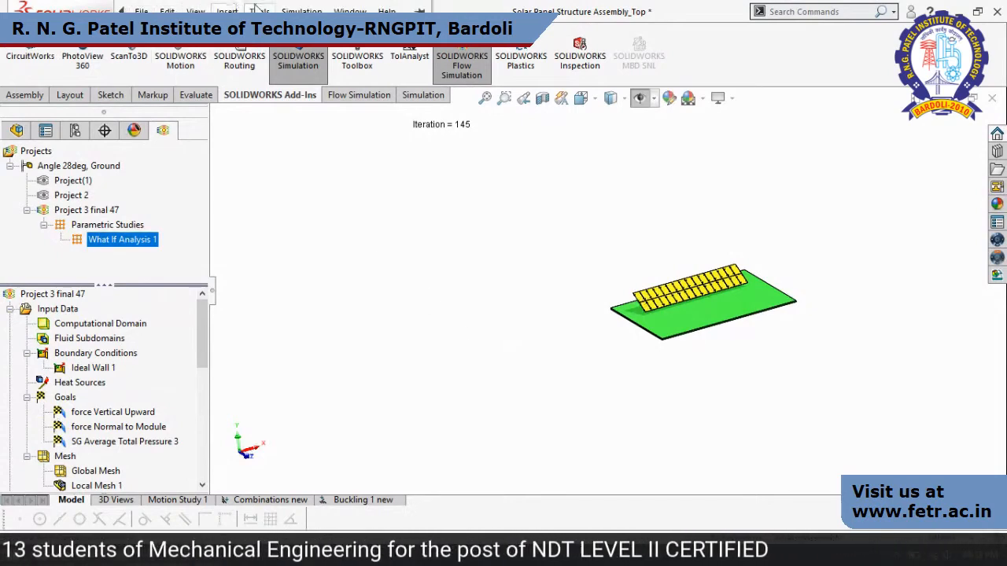
pyautogui.click(301, 12)
pyautogui.moveTo(258, 11)
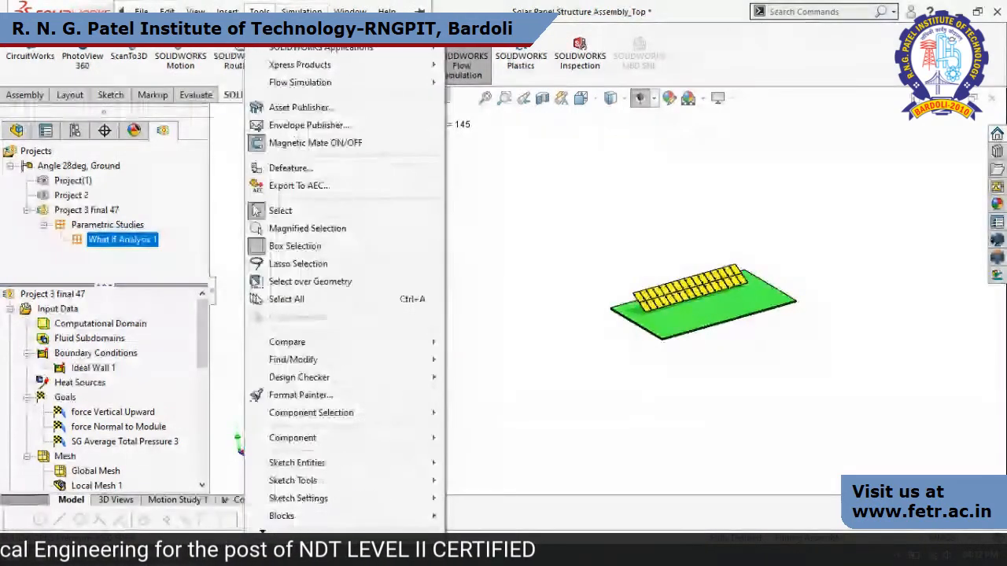
pyautogui.moveTo(300, 82)
pyautogui.moveTo(476, 297)
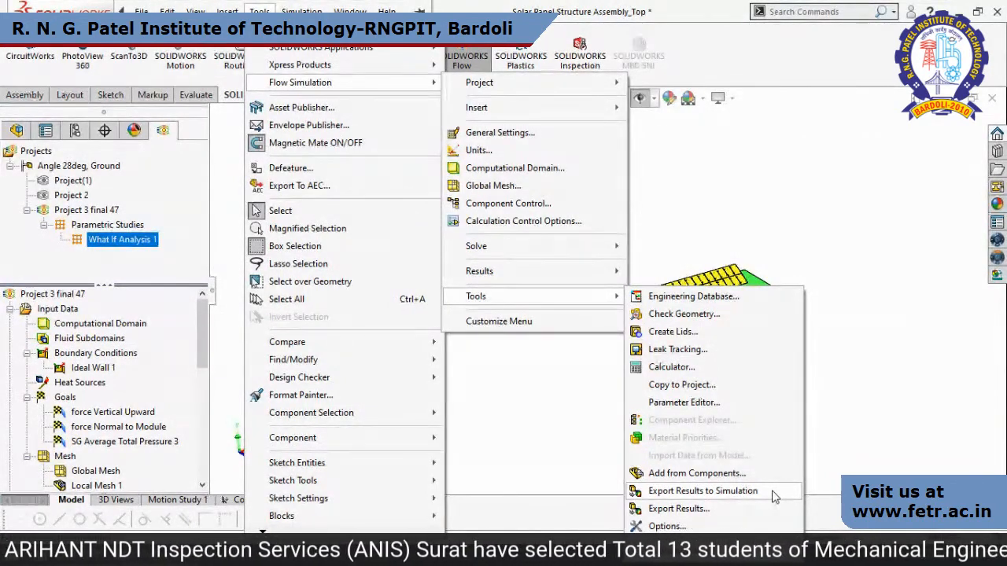
pyautogui.click(849, 448)
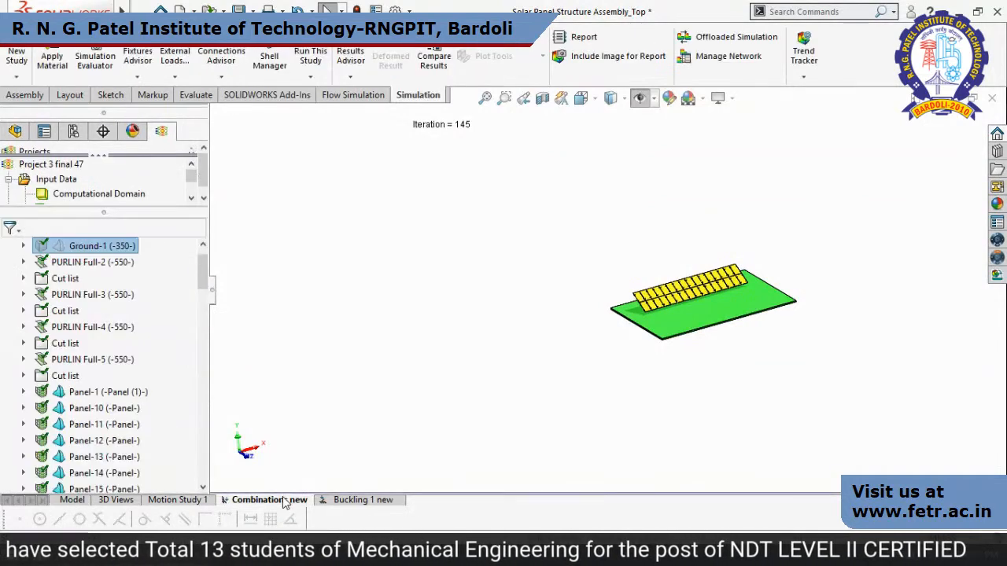
# Collapse the Combinations new study tree, review the fluid pressure option in the Static study properties and cancel the dialog.
pyautogui.scroll(1, 199, 284)
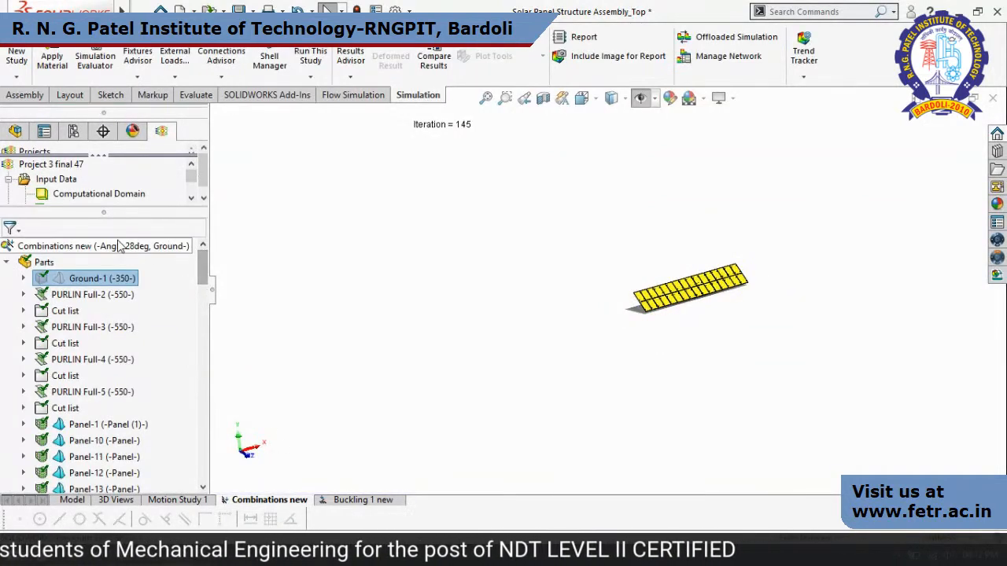
pyautogui.rightClick(120, 246)
pyautogui.click(7, 264)
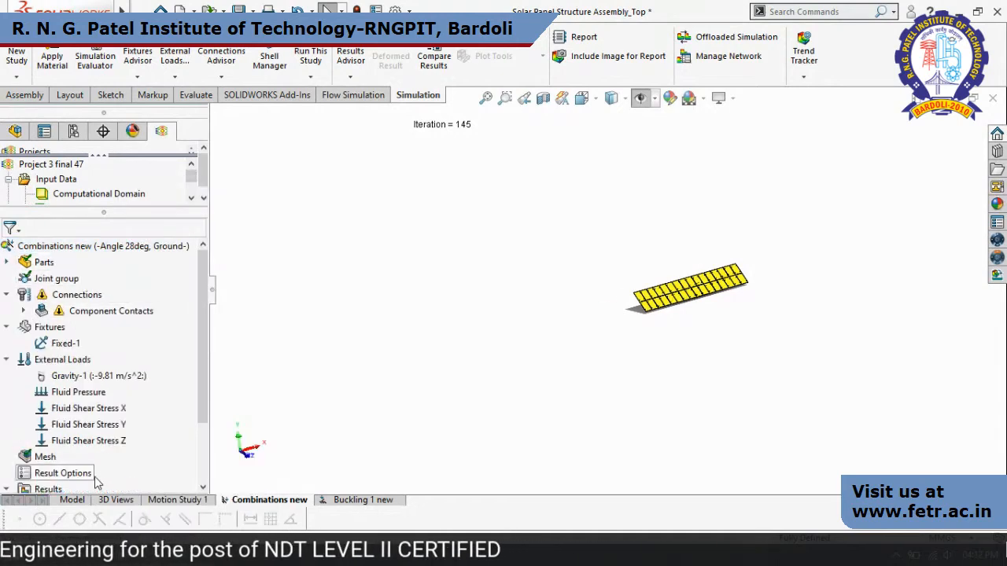
pyautogui.rightClick(93, 250)
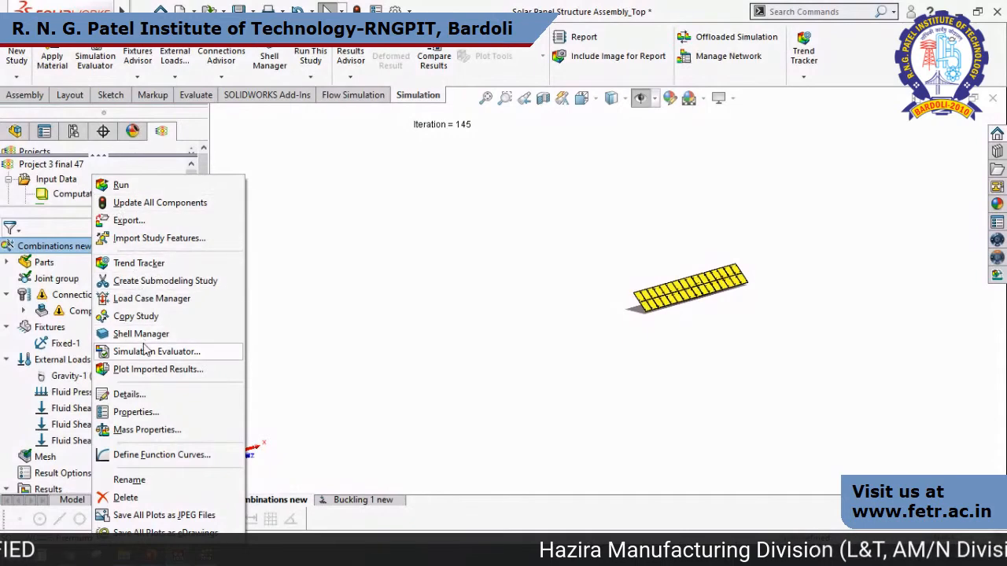
pyautogui.click(135, 412)
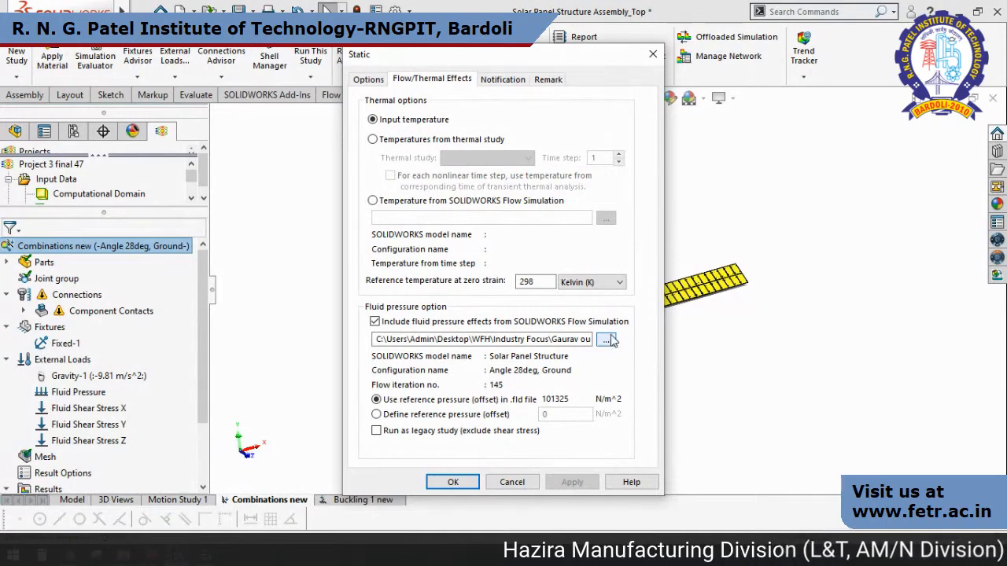
pyautogui.click(513, 483)
# Look over the study's Fluid Pressure, Fluid Shear Stress X, Y and Z, and Gravity-1 external loads.
pyautogui.click(89, 395)
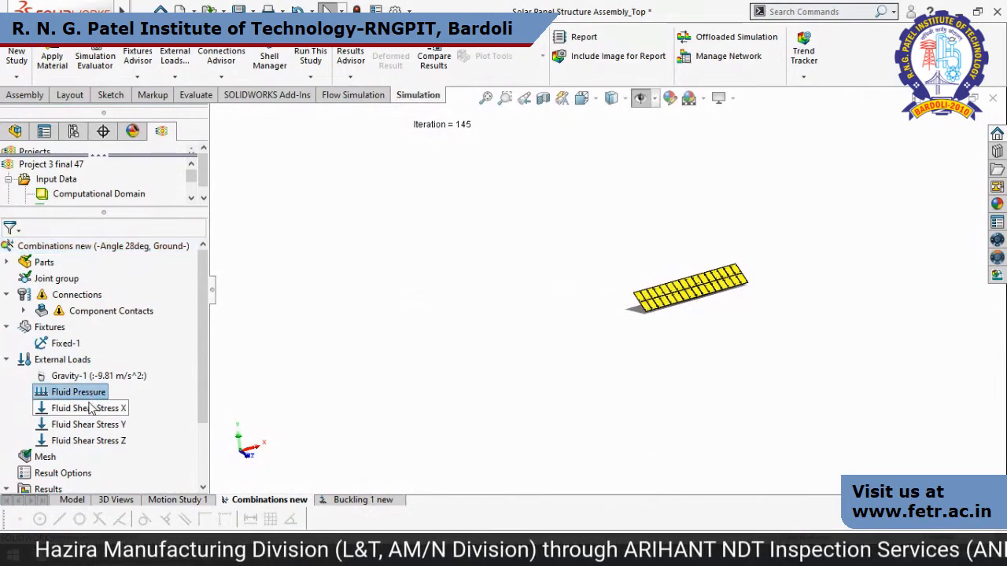
pyautogui.press('Down')
pyautogui.press('Down')
pyautogui.press('Down')
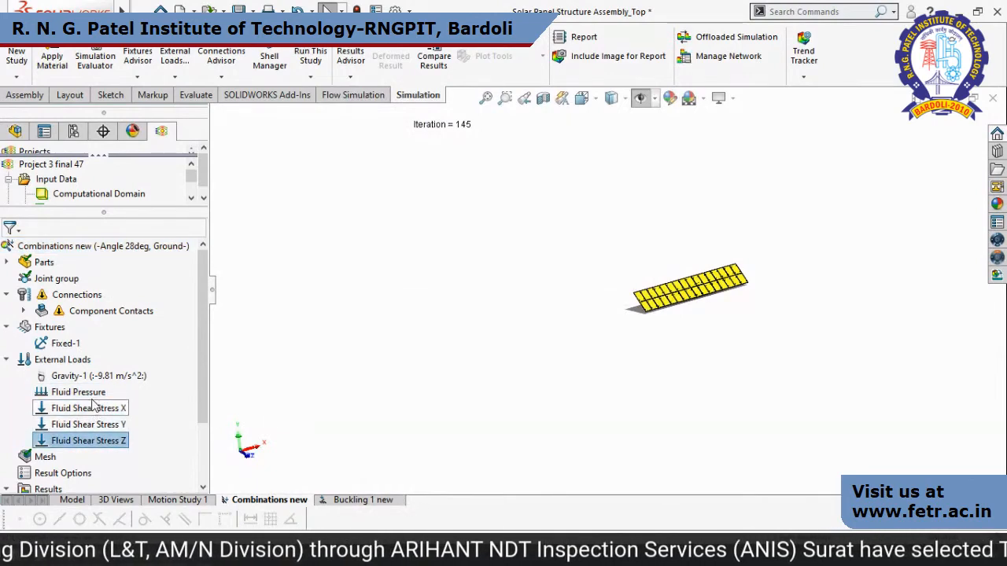
pyautogui.scroll(-2, 92, 386)
pyautogui.click(137, 296)
pyautogui.scroll(-3, 548, 344)
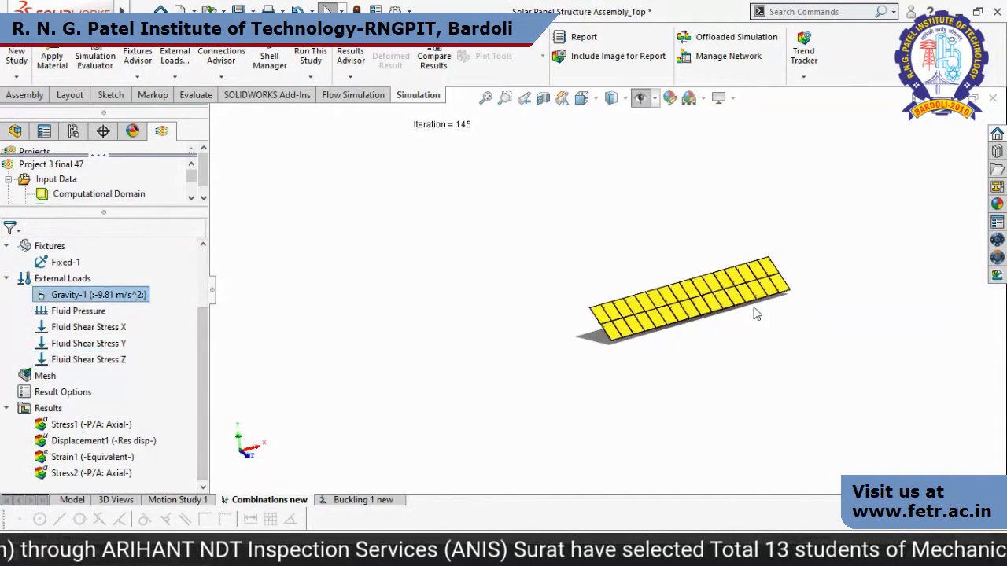
pyautogui.rightClick(140, 299)
pyautogui.click(154, 394)
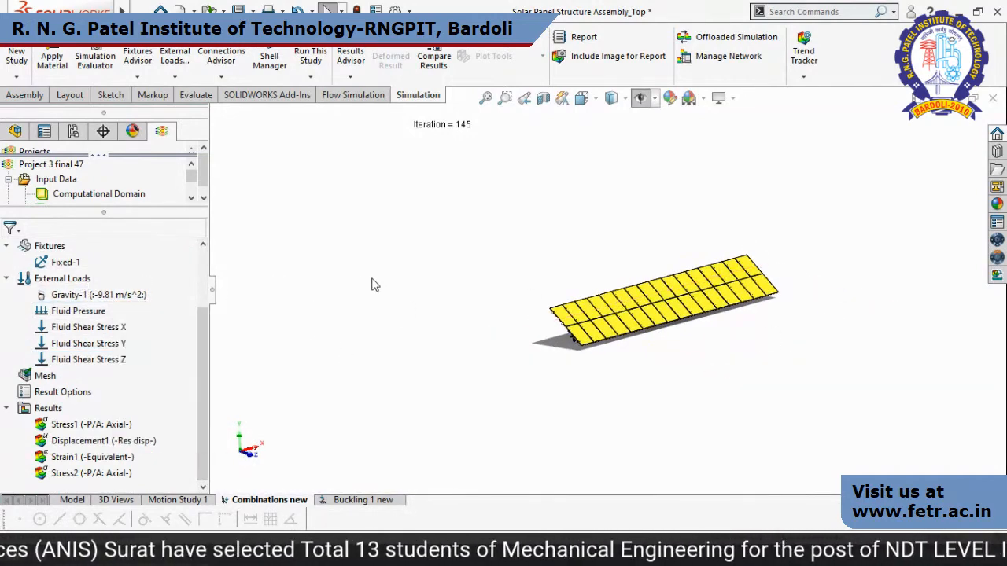
# Highlight the Gravity-1 load's reference plane on the solar panel structure and dismiss its options without changing them.
pyautogui.moveTo(599, 366); pyautogui.dragTo(590, 341, button='middle')
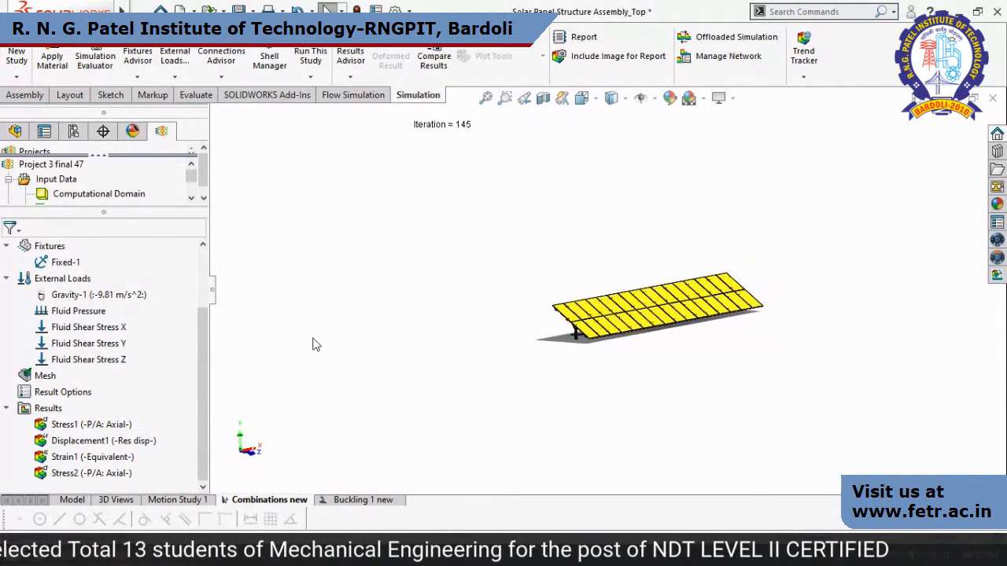
pyautogui.click(72, 296)
pyautogui.rightClick(72, 299)
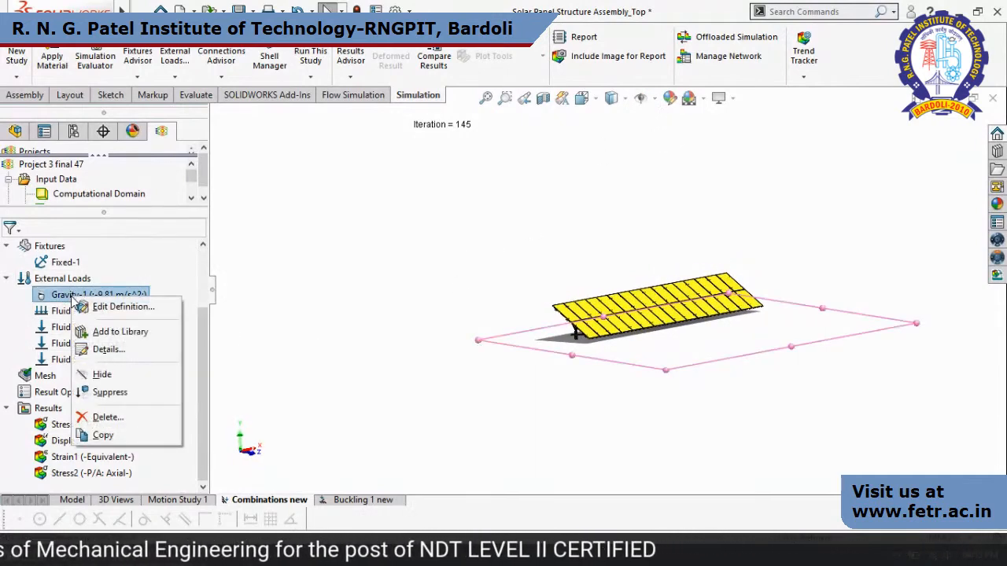
pyautogui.click(352, 314)
pyautogui.moveTo(692, 358); pyautogui.dragTo(638, 330, button='middle')
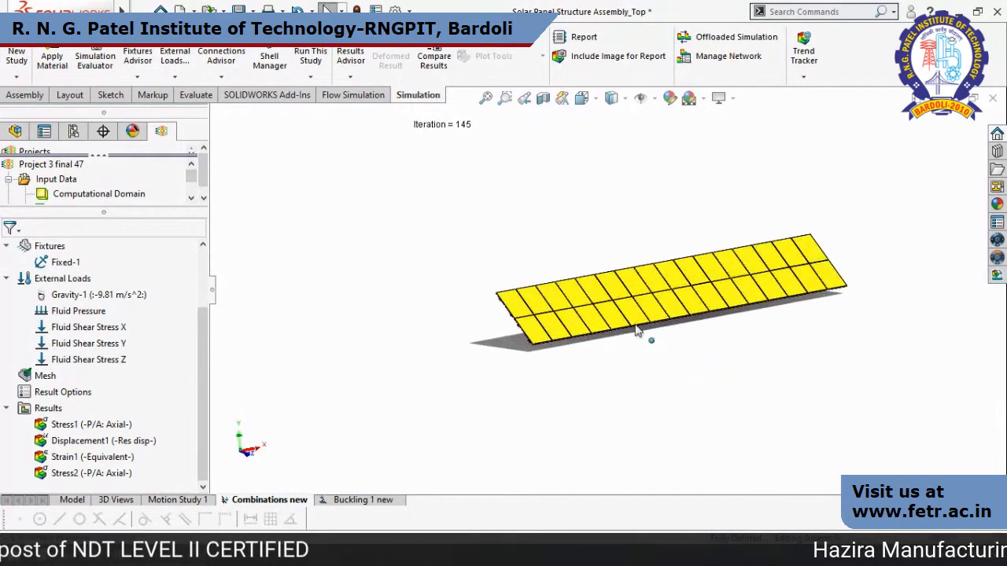
# Display the Stress1 axial stress plot and inspect the beams and supports beneath the panels.
pyautogui.doubleClick(68, 426)
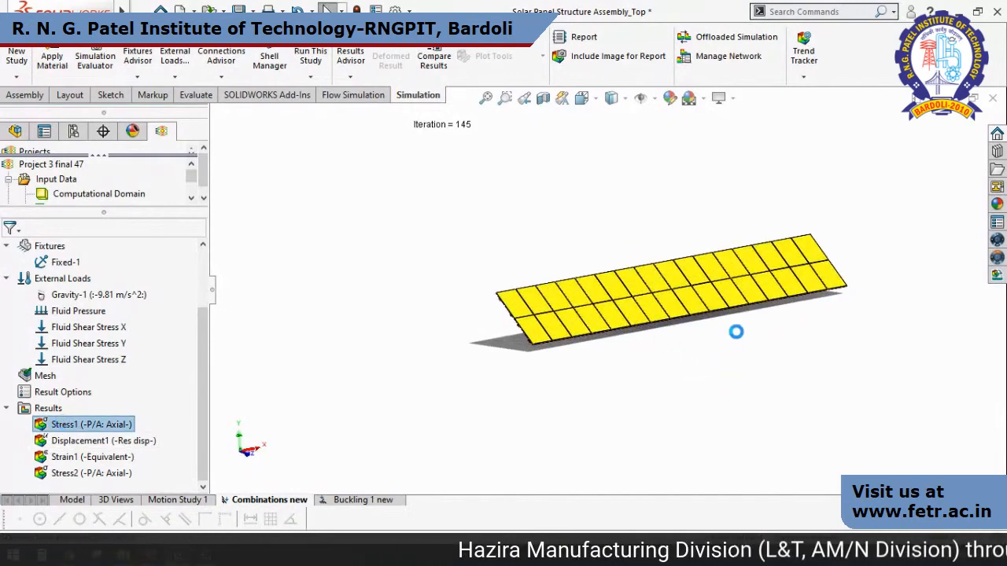
pyautogui.moveTo(673, 323); pyautogui.dragTo(463, 419, button='middle')
pyautogui.scroll(-2, 715, 258)
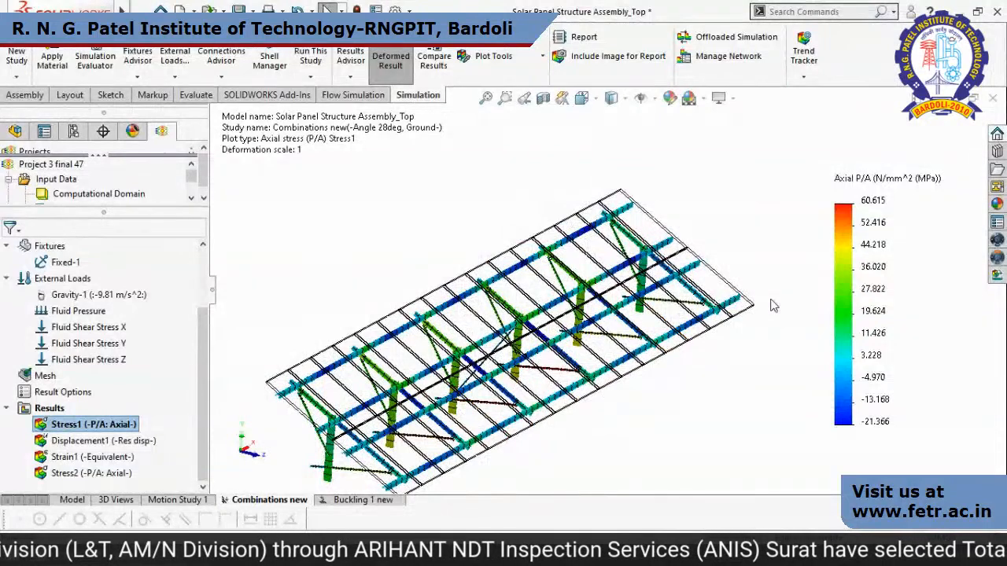
# Display the Displacement1 resultant displacement plot and play its deformation animation.
pyautogui.doubleClick(103, 441)
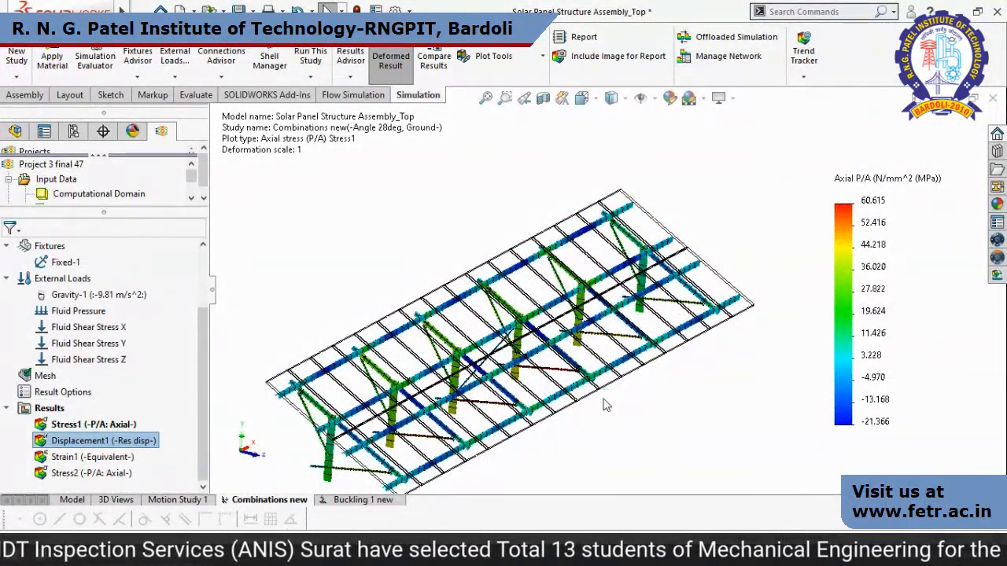
pyautogui.rightClick(126, 441)
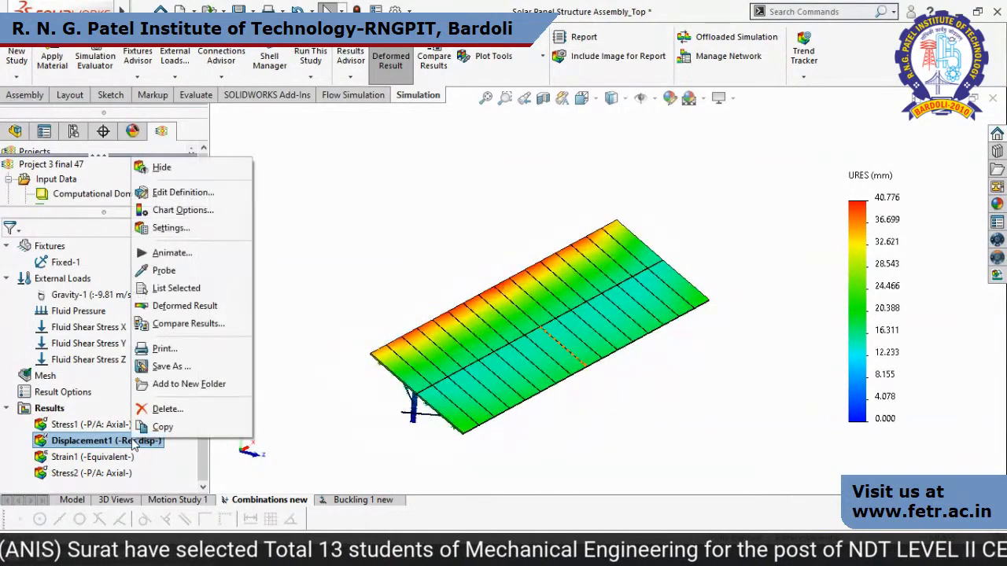
pyautogui.click(165, 252)
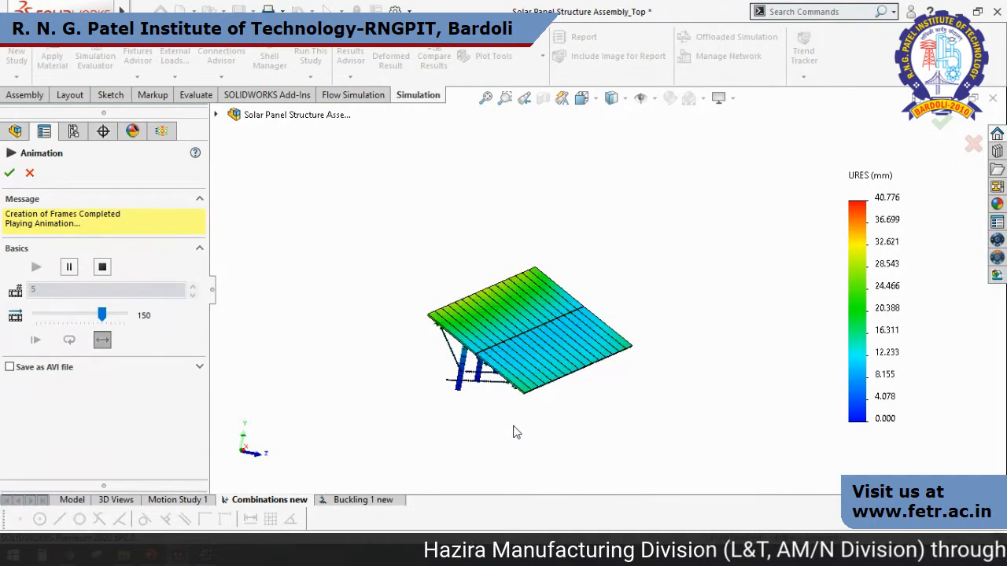
# Examine the animated displacement in the Left view and at an oblique angle, and close the animation.
pyautogui.press('space')
pyautogui.click(437, 380)
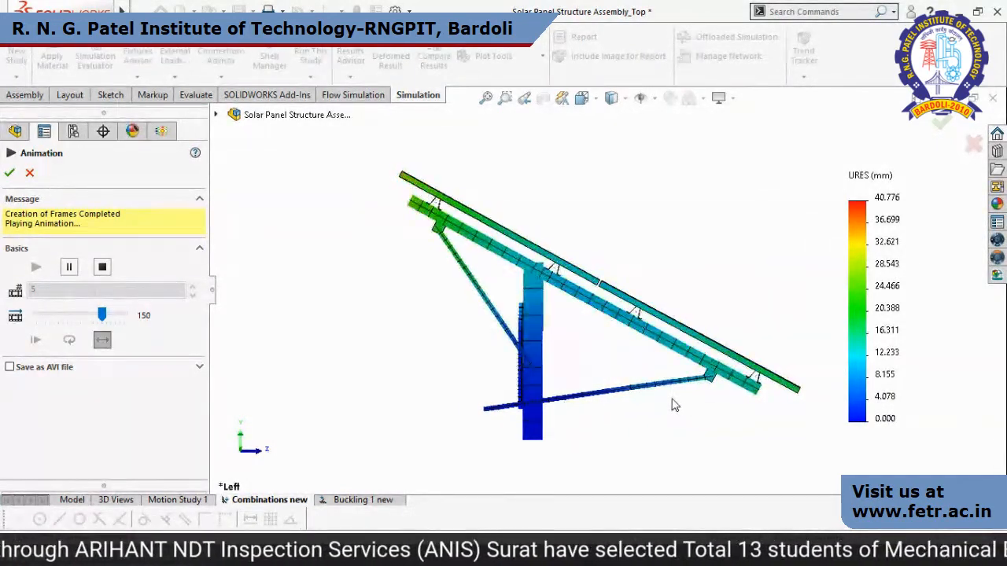
pyautogui.scroll(1, 652, 339)
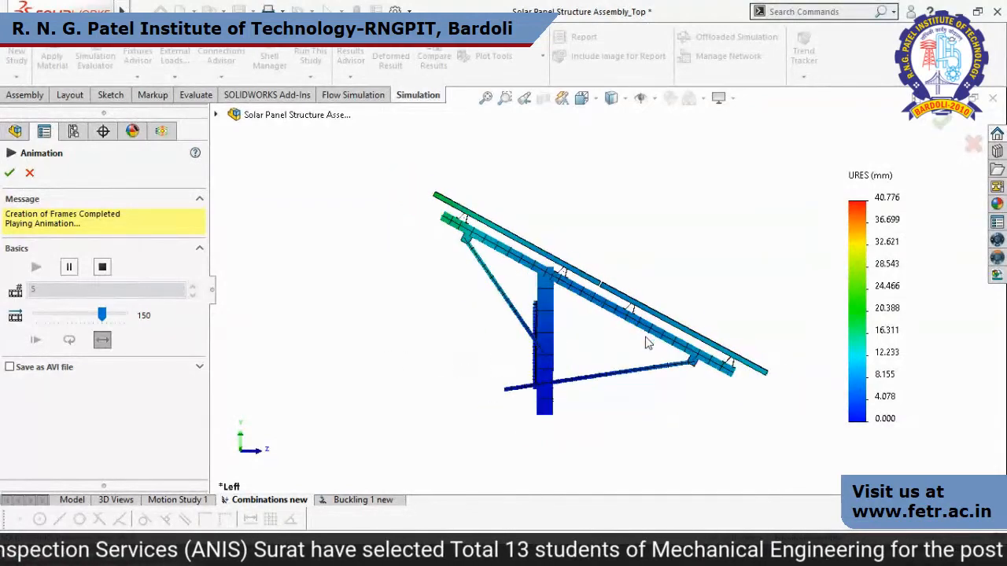
pyautogui.moveTo(658, 335); pyautogui.dragTo(610, 358, button='middle')
pyautogui.scroll(4, 610, 358)
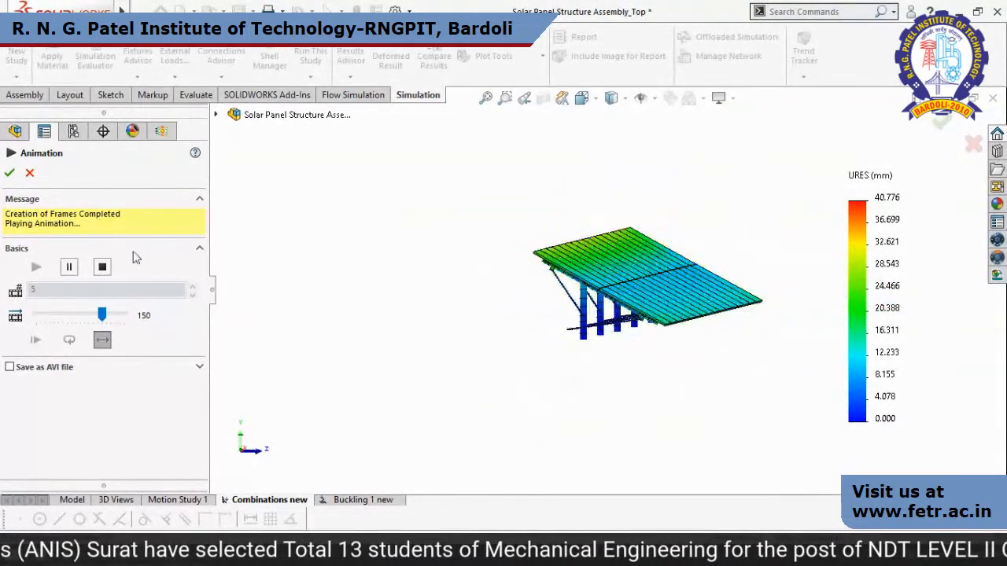
pyautogui.click(30, 172)
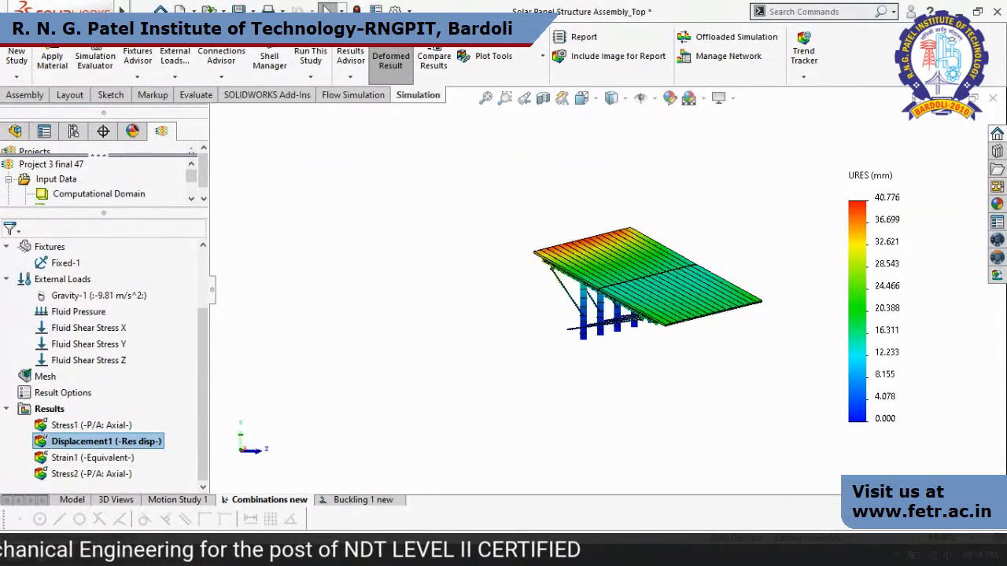
# Start closing the assembly but cancel at the save prompt, switch to the presentation and reveal the Flow Simulation Results velocity plot.
pyautogui.click(994, 100)
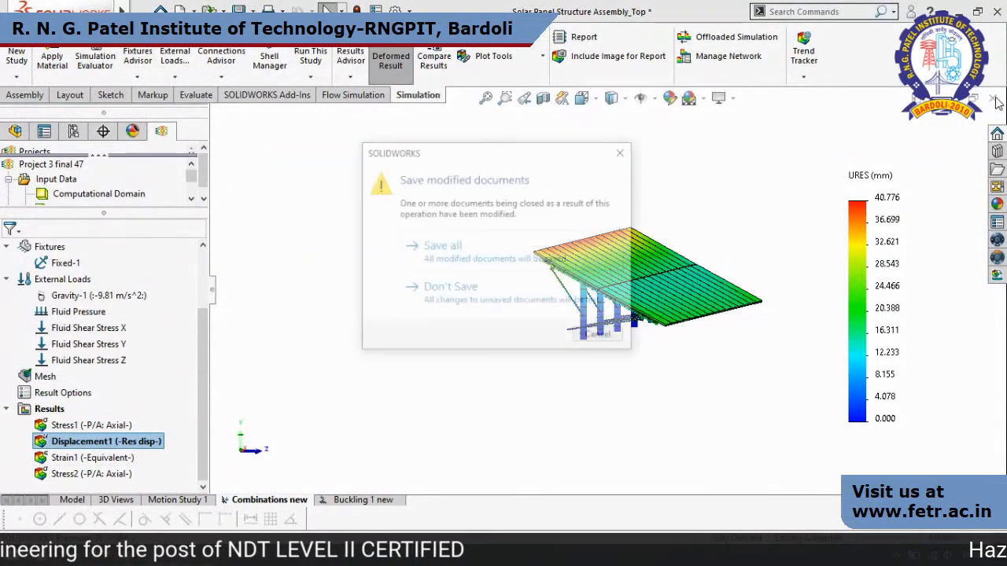
pyautogui.click(626, 155)
pyautogui.hotkey('alt', 'Tab')
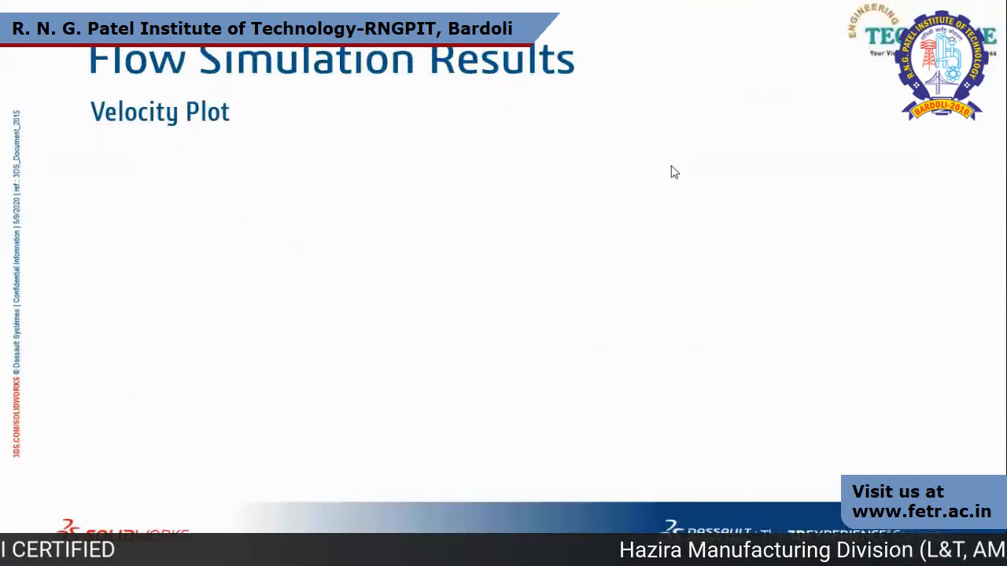
pyautogui.click(671, 165)
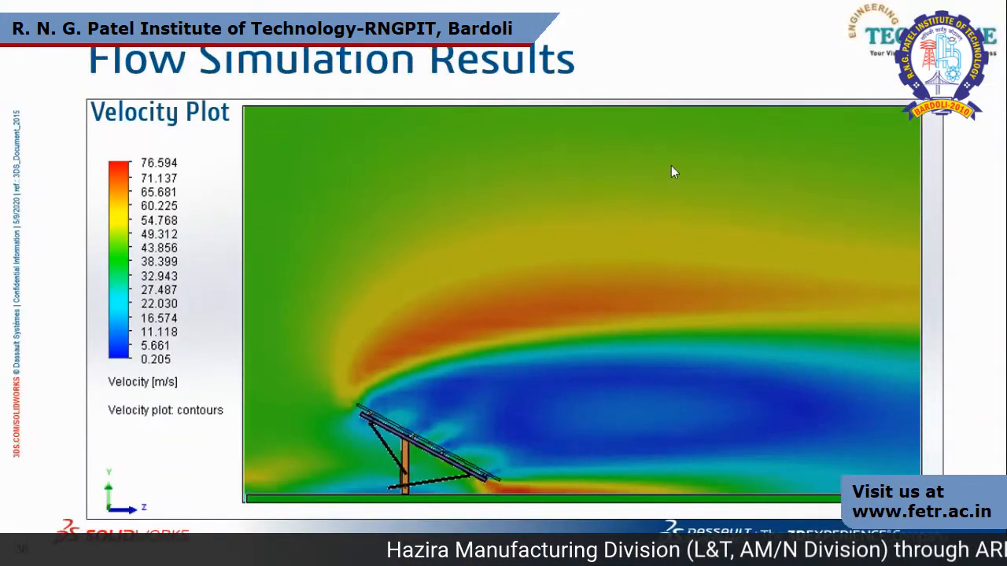
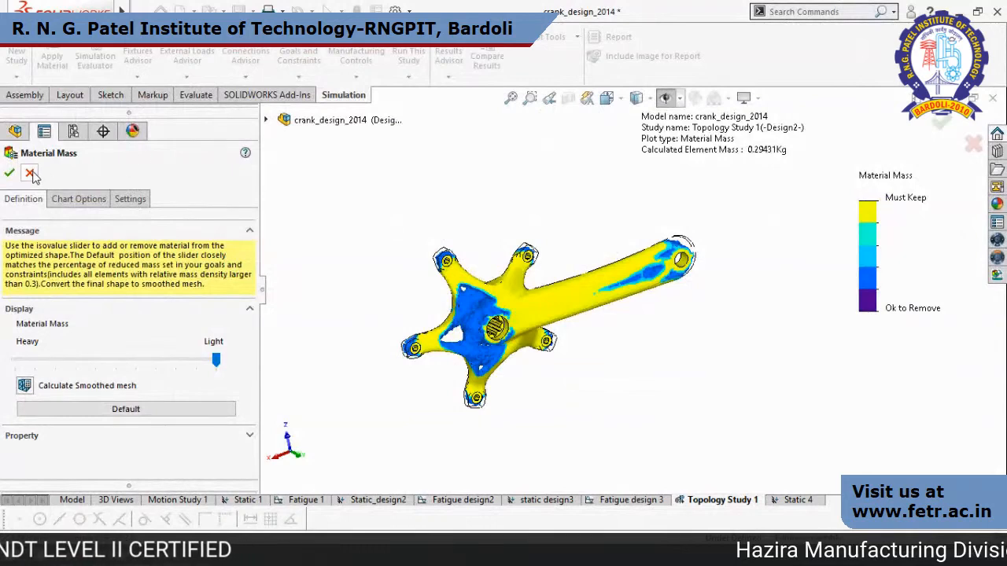
# Leave the topology study's Material Mass plot for the assembly model and open the crank_design2 part.
pyautogui.click(30, 174)
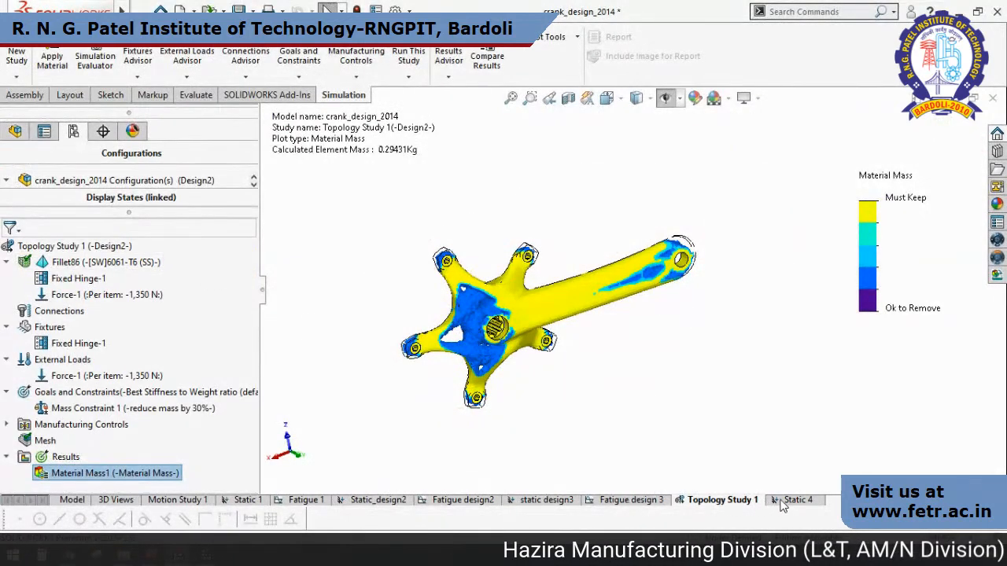
pyautogui.click(67, 505)
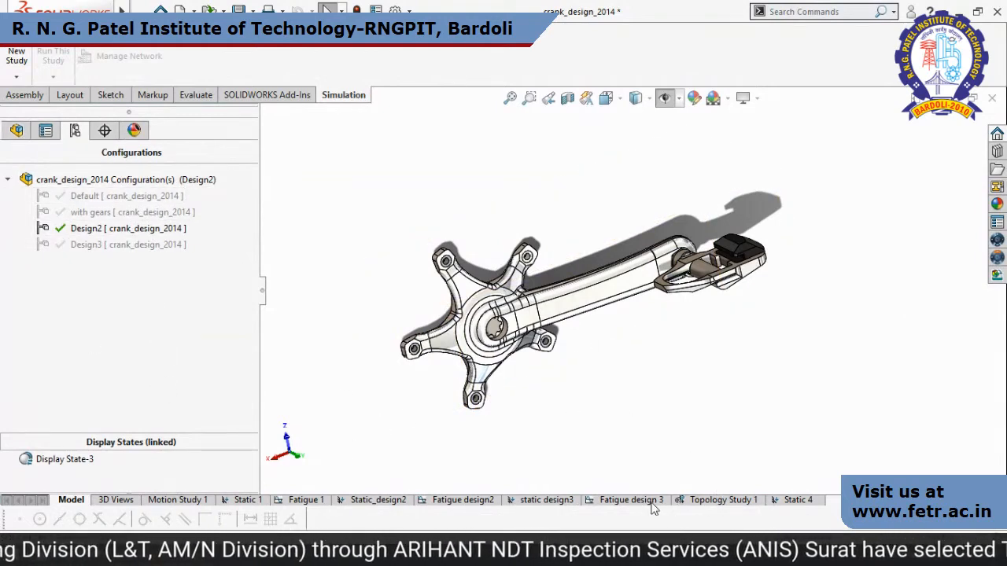
pyautogui.click(17, 131)
pyautogui.scroll(4, 45, 221)
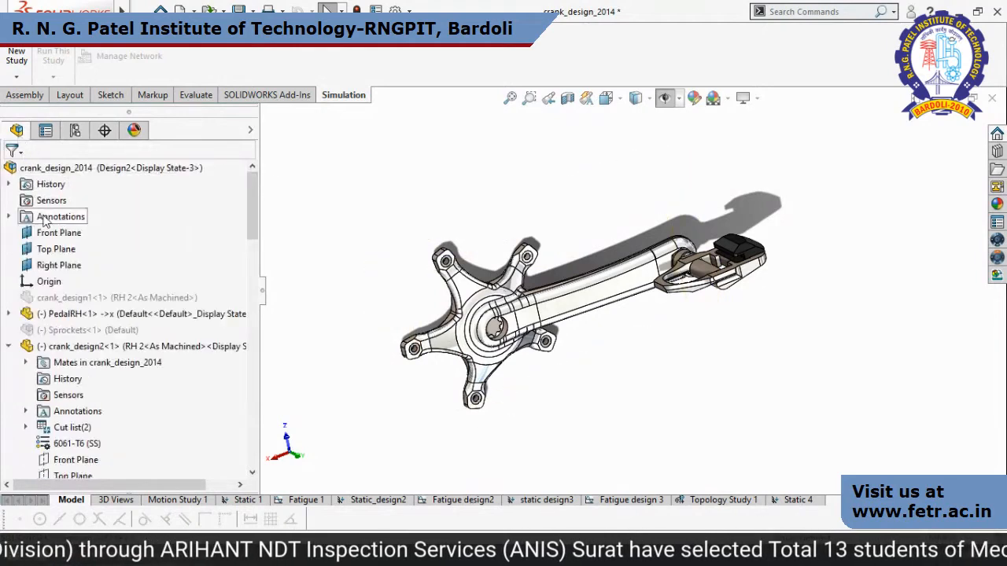
pyautogui.click(71, 314)
pyautogui.click(64, 348)
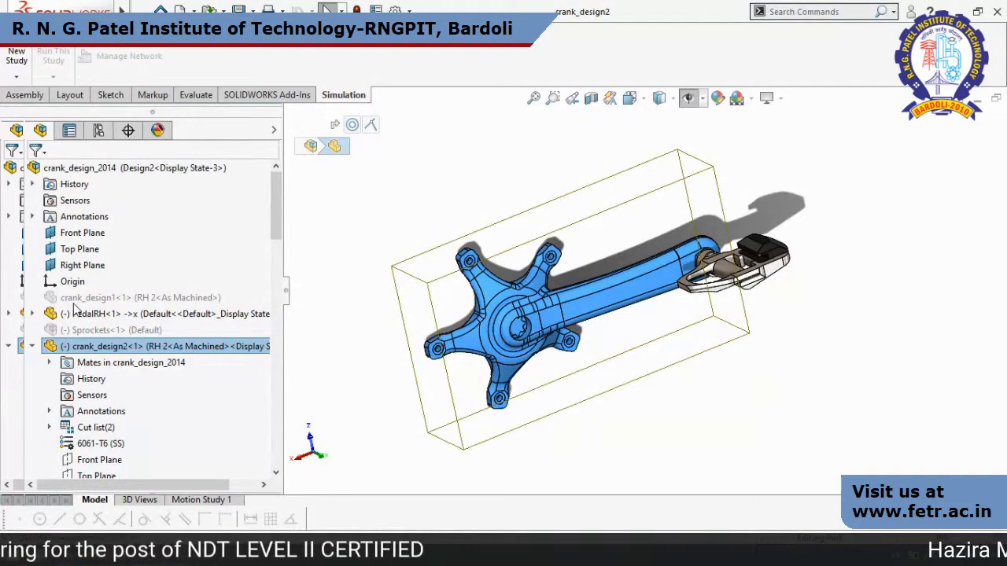
# Examine the crank part's arm, five-arm spider and hub from several angles and at close range.
pyautogui.scroll(2, 757, 256)
pyautogui.moveTo(757, 257); pyautogui.dragTo(604, 273, button='middle')
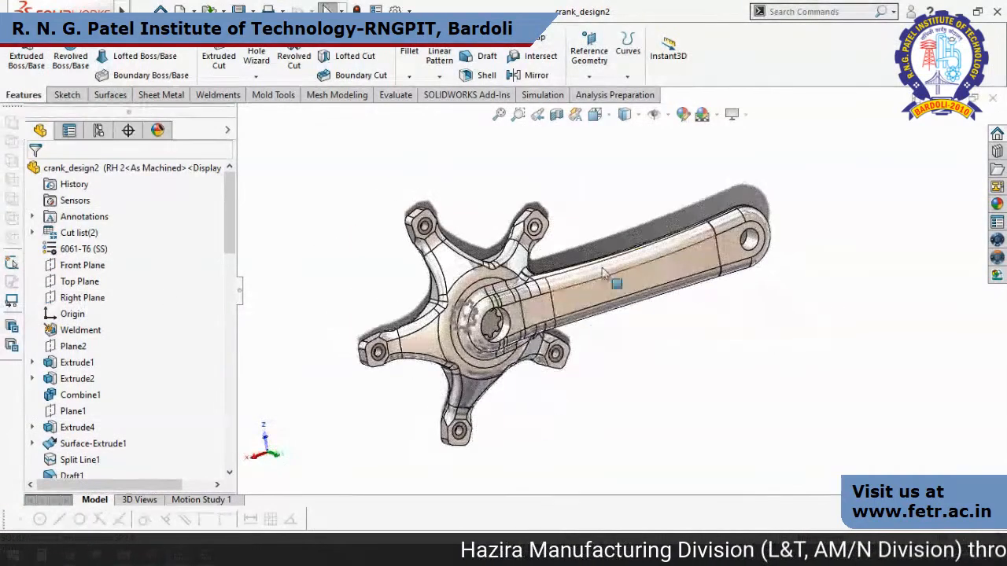
pyautogui.scroll(-4, 604, 273)
pyautogui.scroll(5, 614, 272)
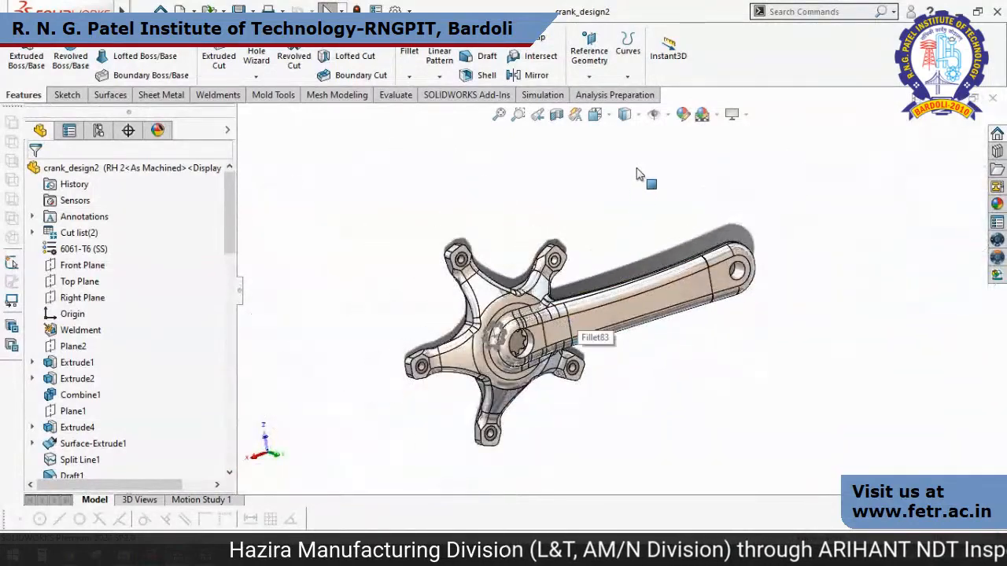
pyautogui.scroll(-3, 549, 346)
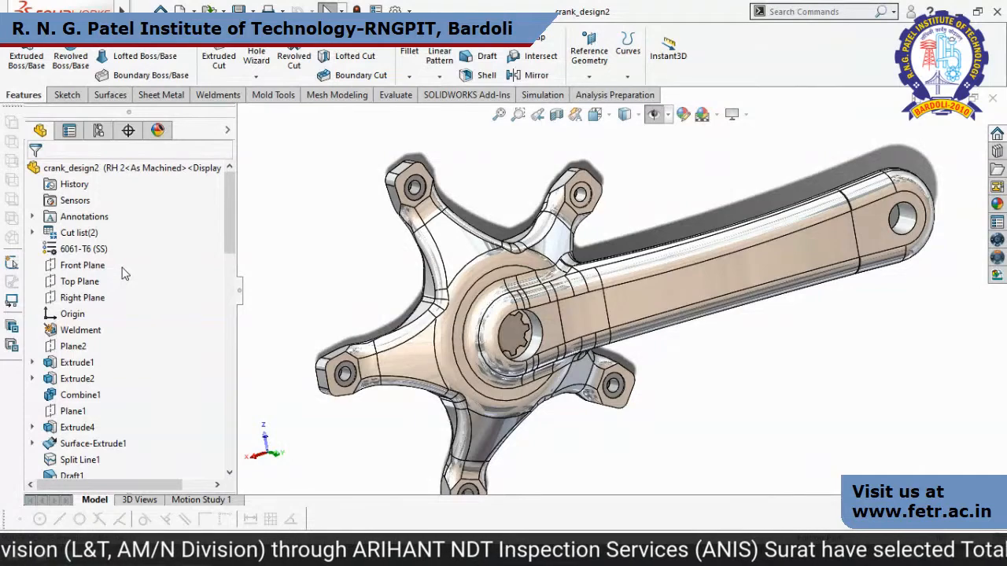
pyautogui.scroll(2, 747, 381)
pyautogui.moveTo(747, 381); pyautogui.dragTo(687, 341, button='middle')
pyautogui.scroll(-3, 547, 279)
pyautogui.scroll(2, 548, 281)
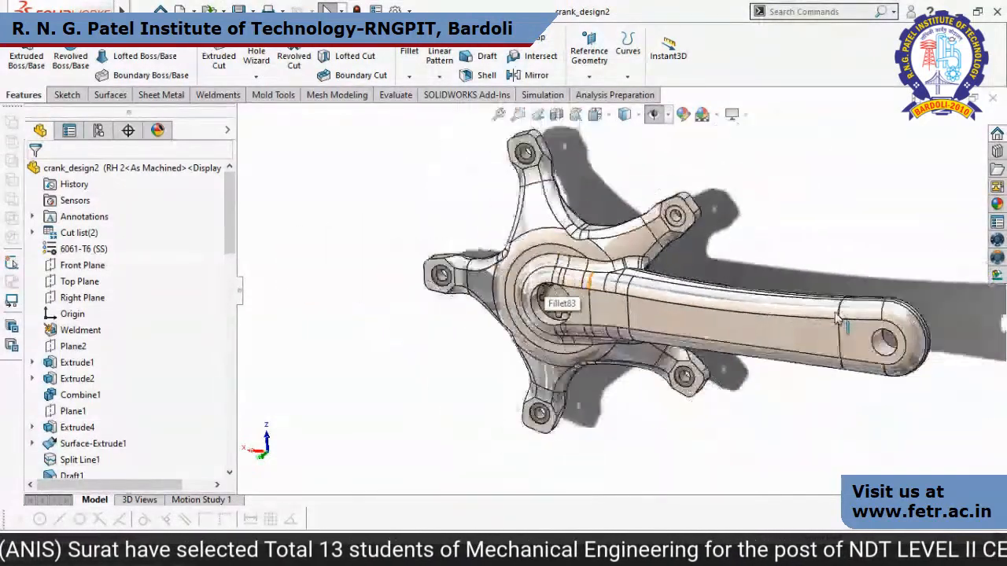
pyautogui.moveTo(841, 322); pyautogui.dragTo(806, 349, button='middle')
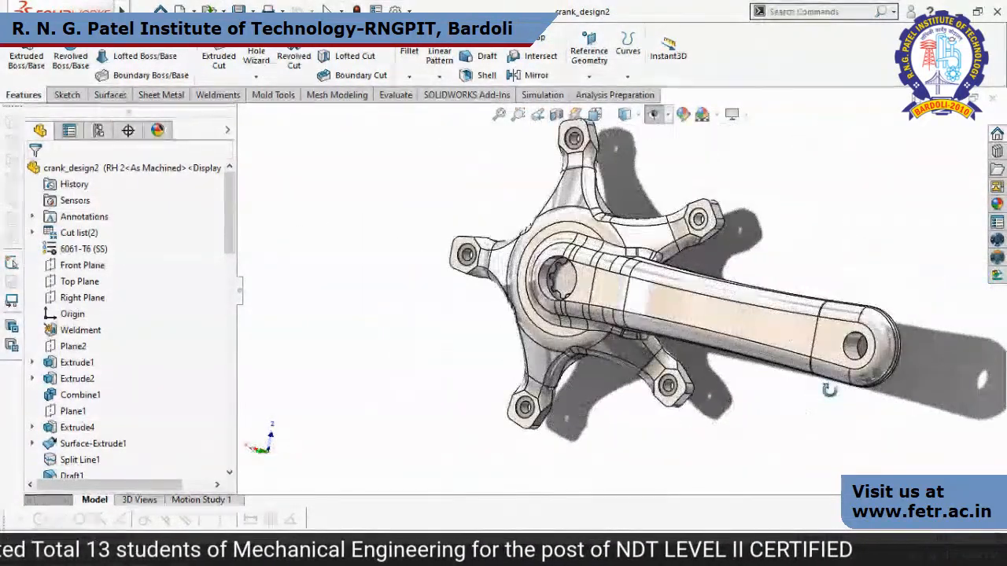
pyautogui.scroll(-5, 779, 243)
pyautogui.scroll(6, 779, 242)
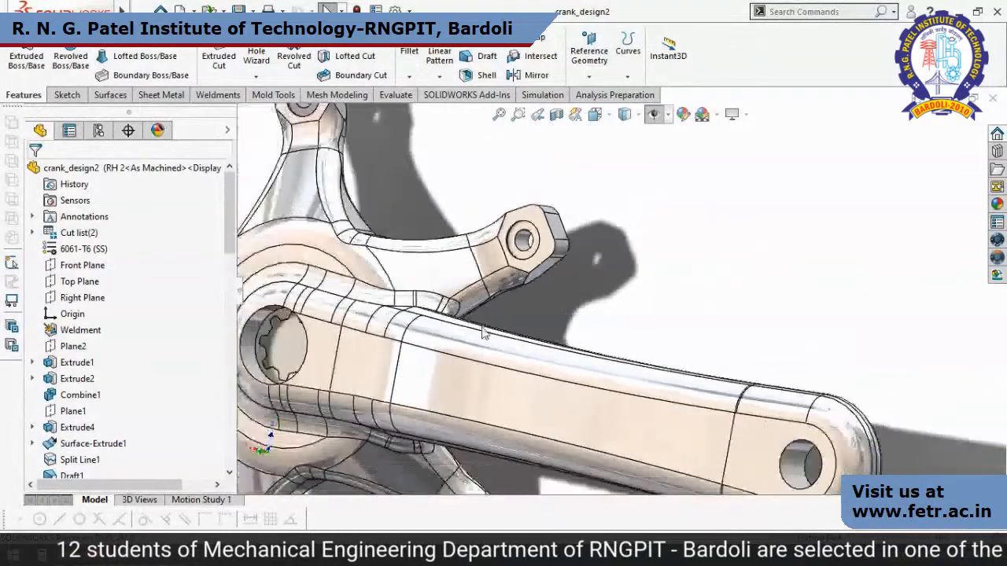
pyautogui.scroll(-3, 642, 275)
pyautogui.scroll(2, 642, 274)
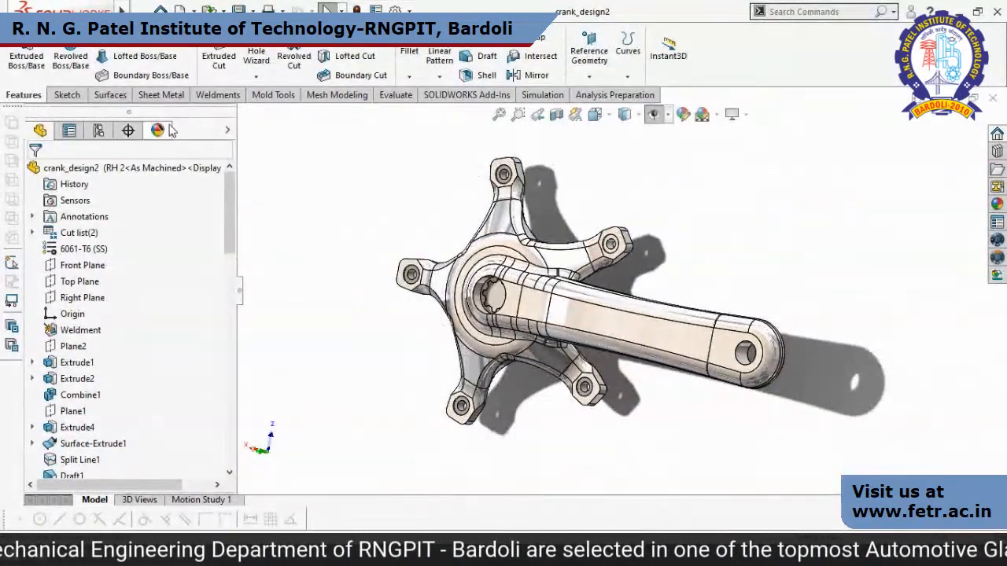
# Start Print3D for the crank part with Custom Printer as the printer.
pyautogui.moveTo(122, 9)
pyautogui.click(196, 11)
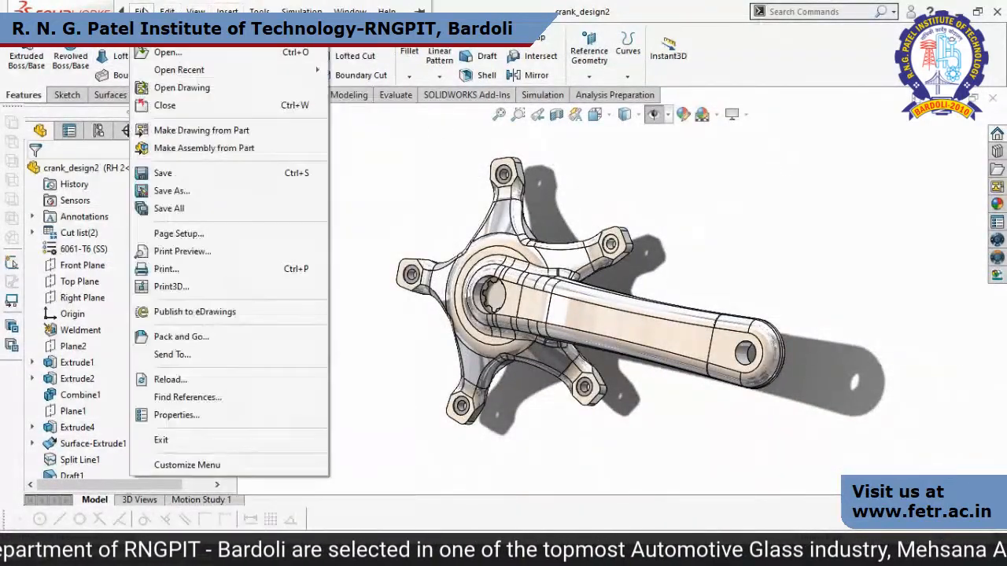
pyautogui.click(181, 288)
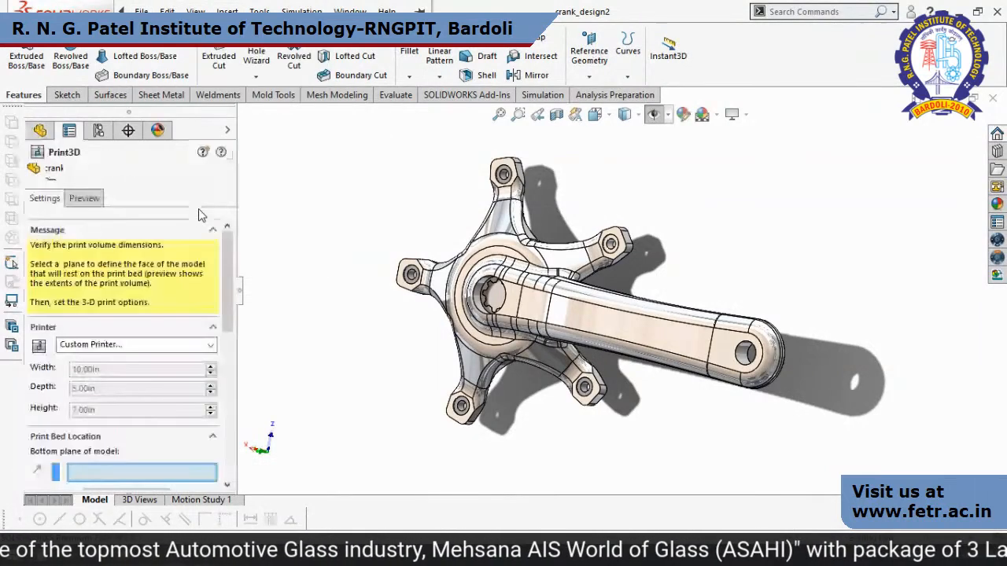
pyautogui.scroll(-2, 224, 281)
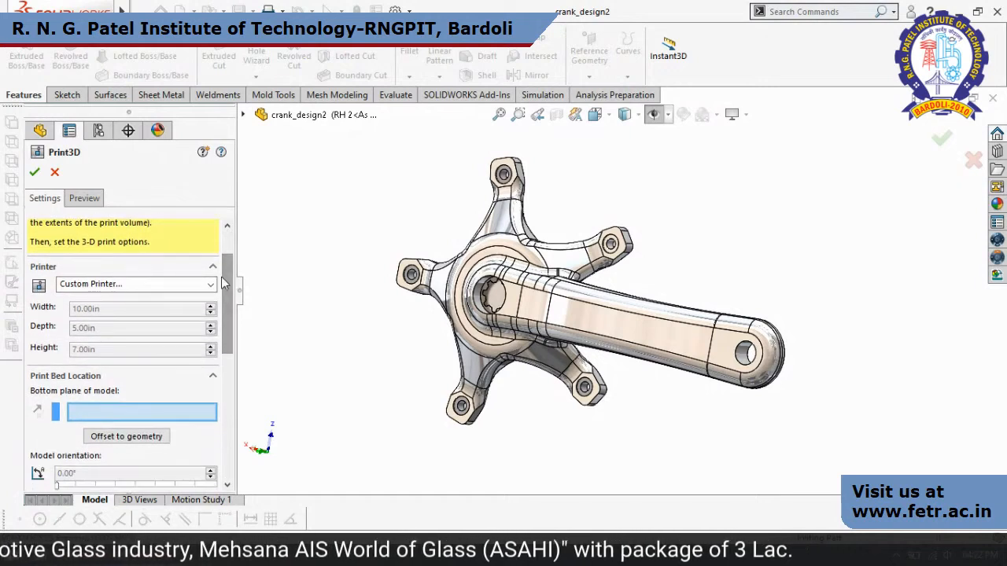
pyautogui.click(211, 285)
pyautogui.click(121, 299)
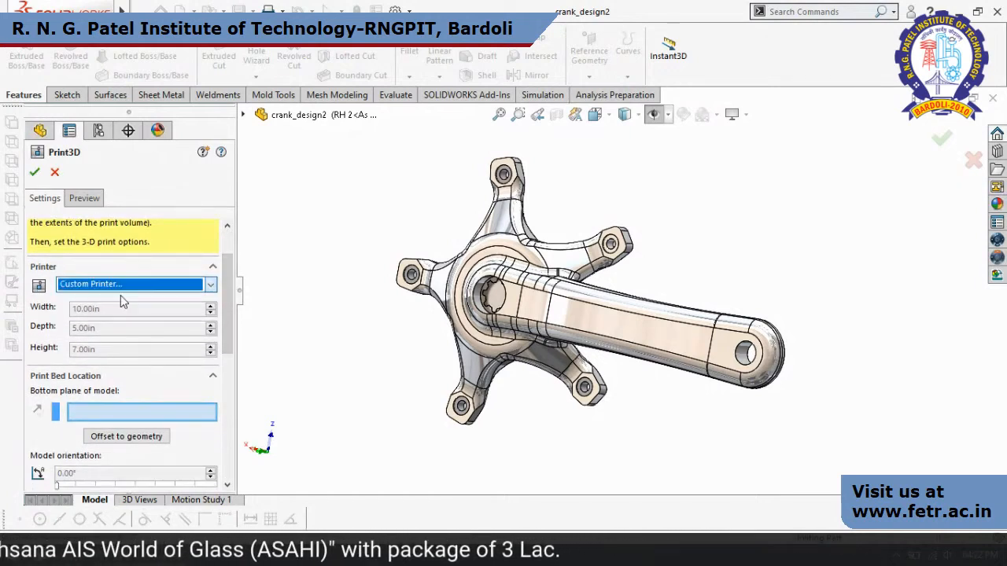
# Browse the manufacturers in the 3D Printers favourites catalogue, including the Envisiontec models, and close it without adding a printer.
pyautogui.click(209, 285)
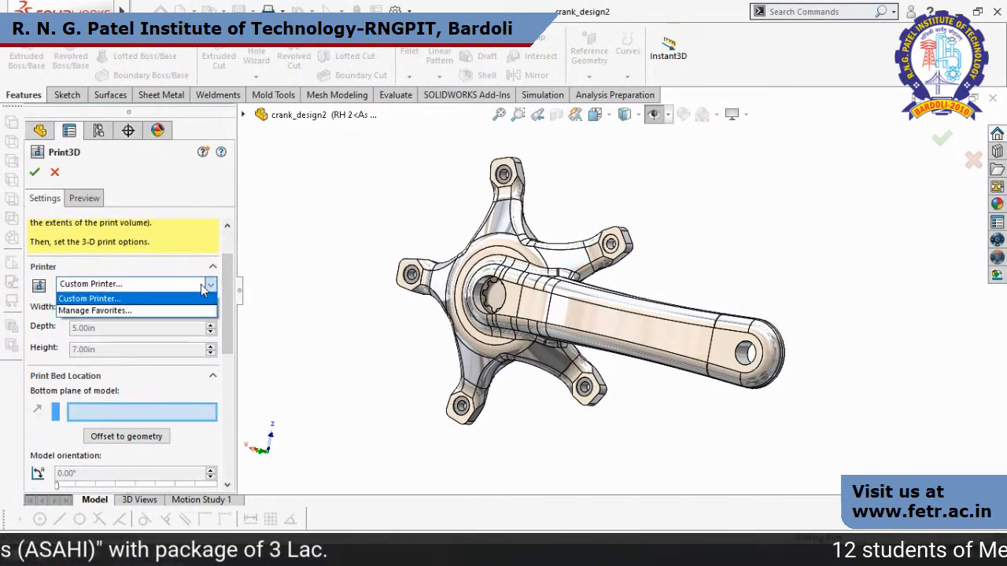
pyautogui.click(118, 312)
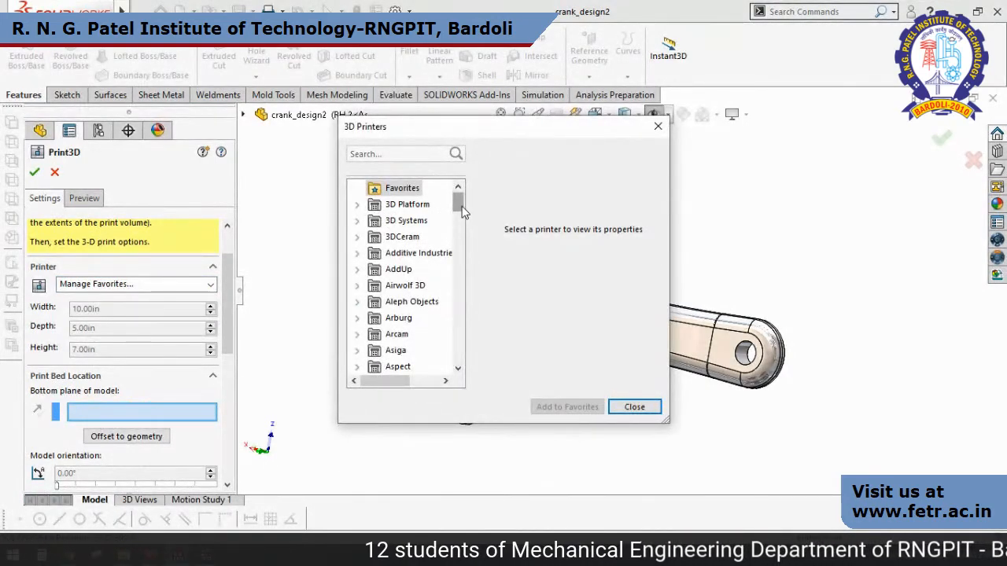
pyautogui.moveTo(462, 211); pyautogui.dragTo(463, 245)
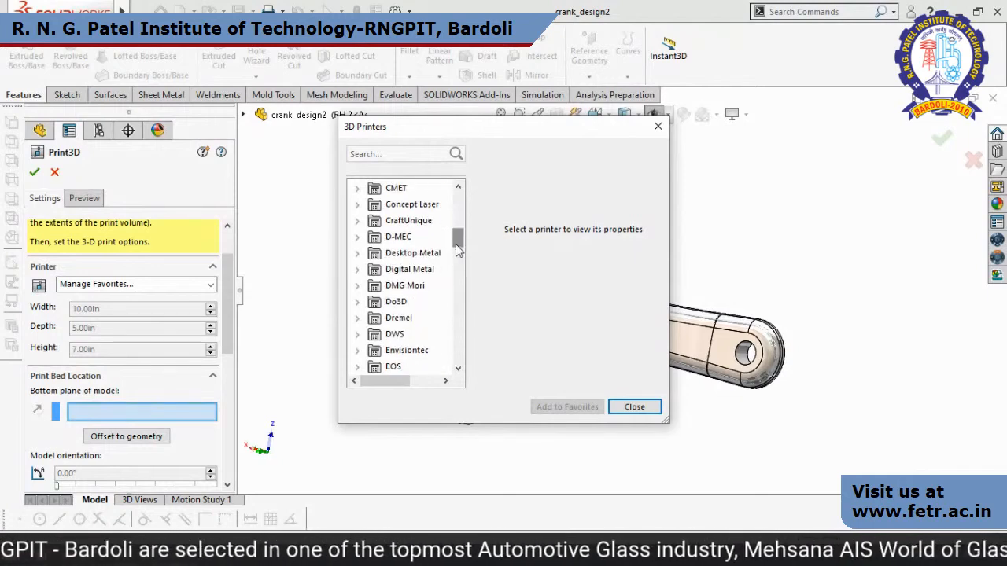
pyautogui.click(366, 353)
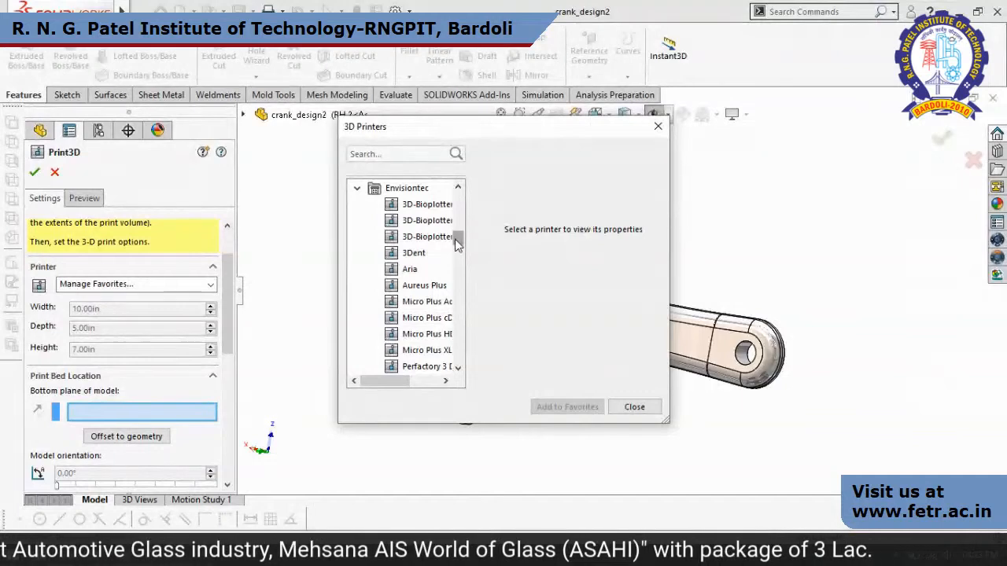
pyautogui.moveTo(455, 239)
pyautogui.mouseDown()
pyautogui.moveTo(465, 276)
pyautogui.moveTo(465, 241)
pyautogui.mouseUp()
pyautogui.scroll(1, 458, 247)
pyautogui.click(358, 237)
pyautogui.scroll(8, 366, 273)
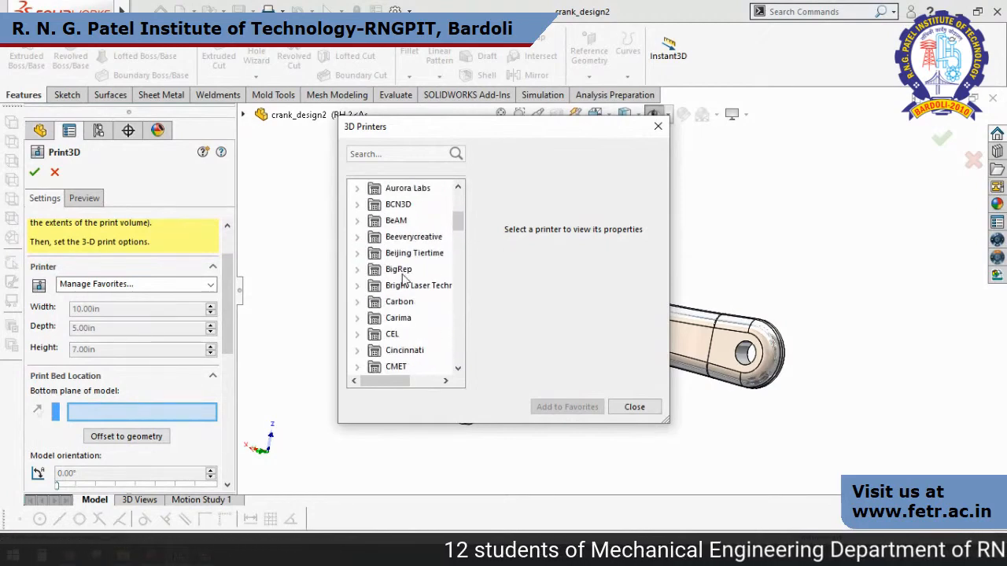
pyautogui.click(636, 406)
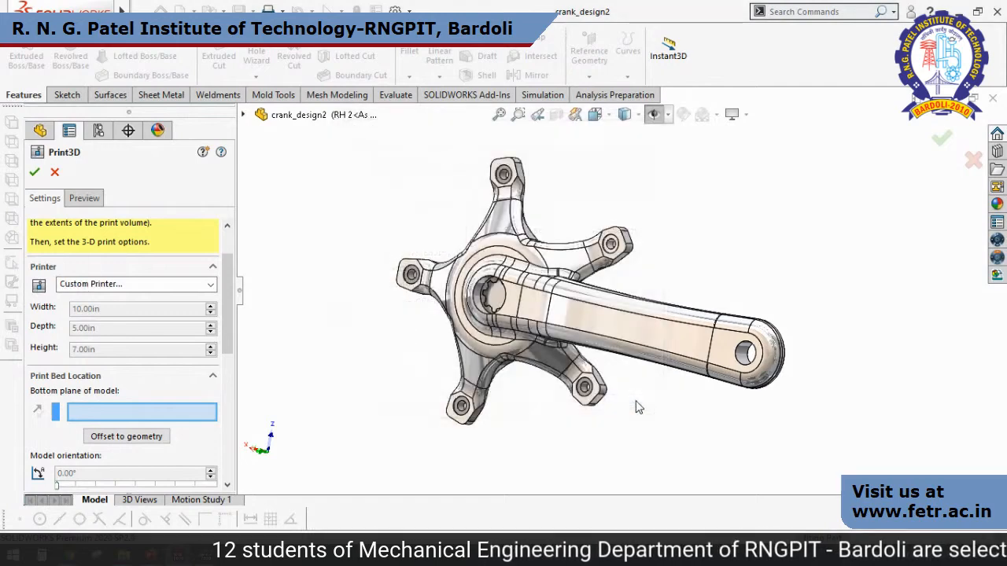
# Keep Custom Printer and set the flat end face of the cylindrical hub boss as the model's bottom plane.
pyautogui.click(158, 284)
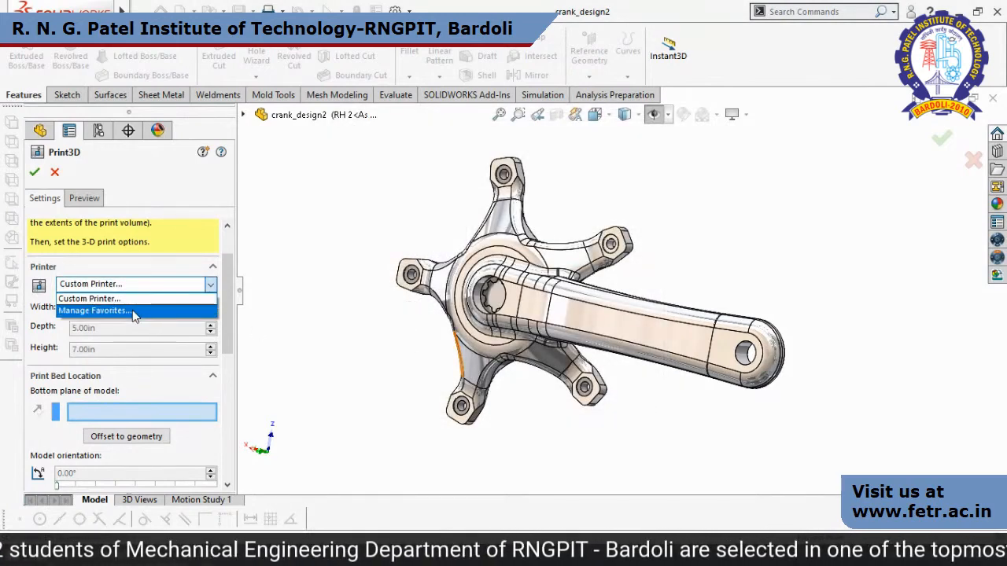
pyautogui.click(134, 300)
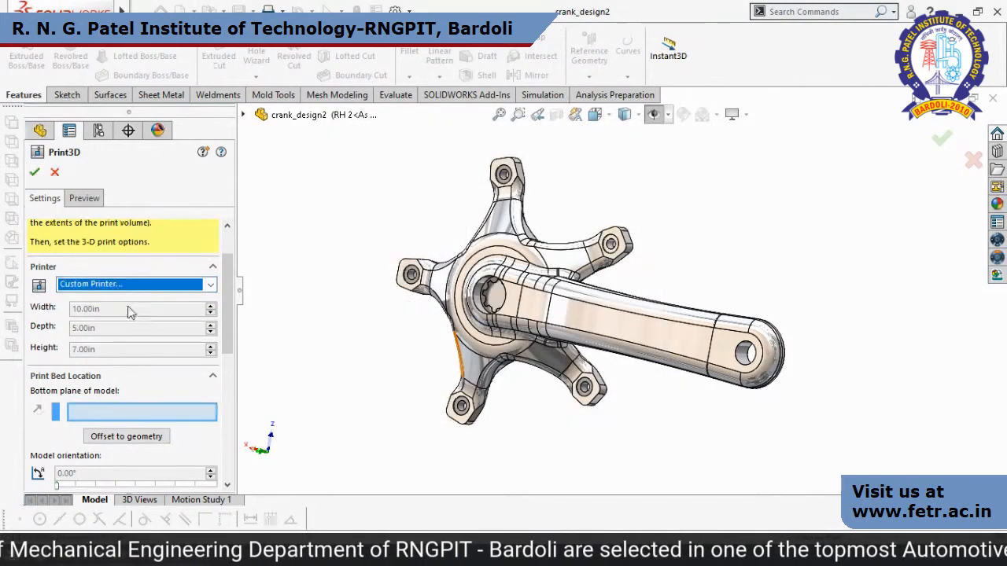
pyautogui.click(133, 414)
pyautogui.moveTo(632, 451); pyautogui.dragTo(620, 175, button='middle')
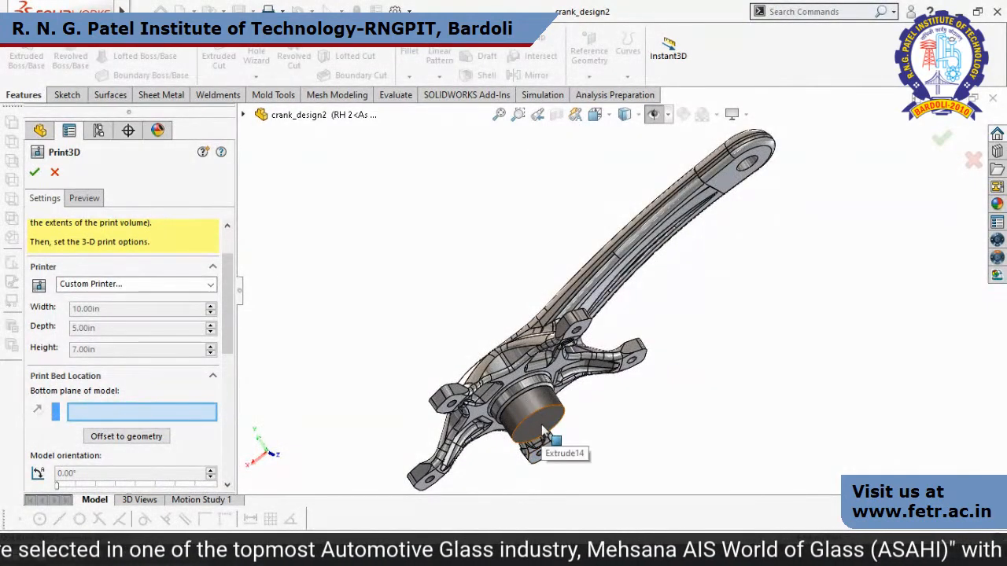
pyautogui.click(541, 455)
pyautogui.moveTo(706, 402); pyautogui.dragTo(598, 293, button='middle')
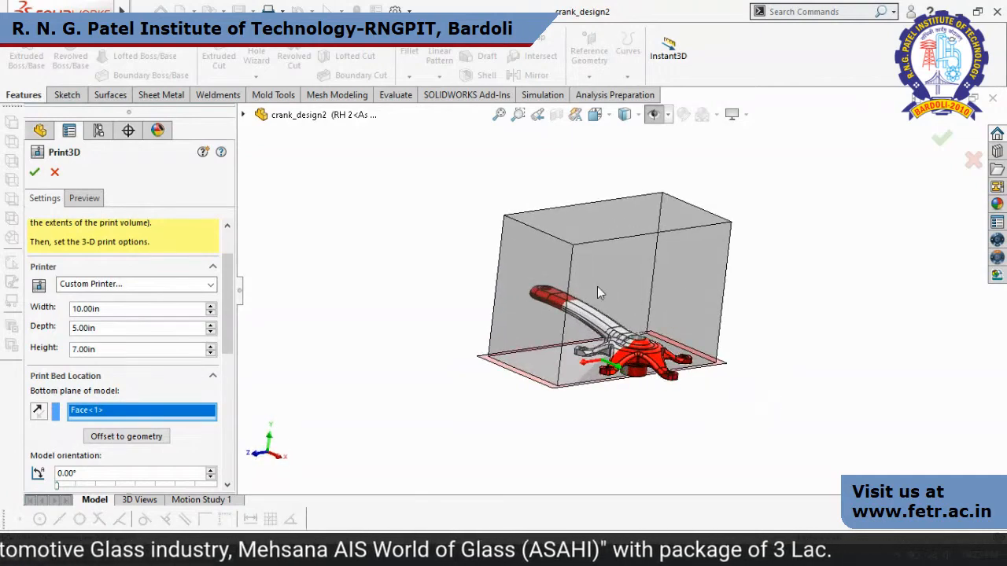
# Set the custom print volume's width to 10.60 in and its depth to 11.50 in.
pyautogui.click(210, 309)
pyautogui.click(210, 309)
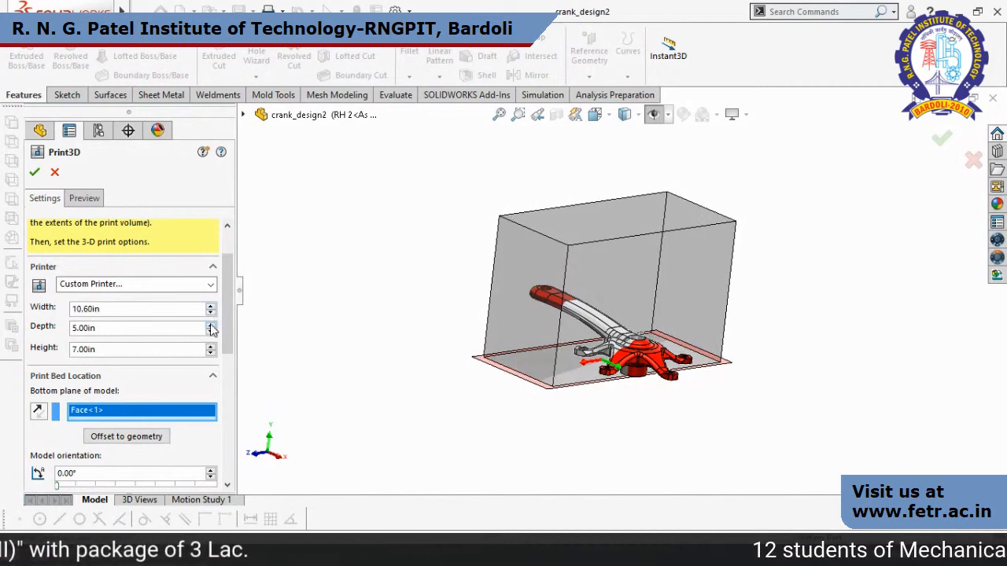
pyautogui.click(210, 327)
pyautogui.click(210, 327)
pyautogui.click(210, 326)
pyautogui.click(210, 327)
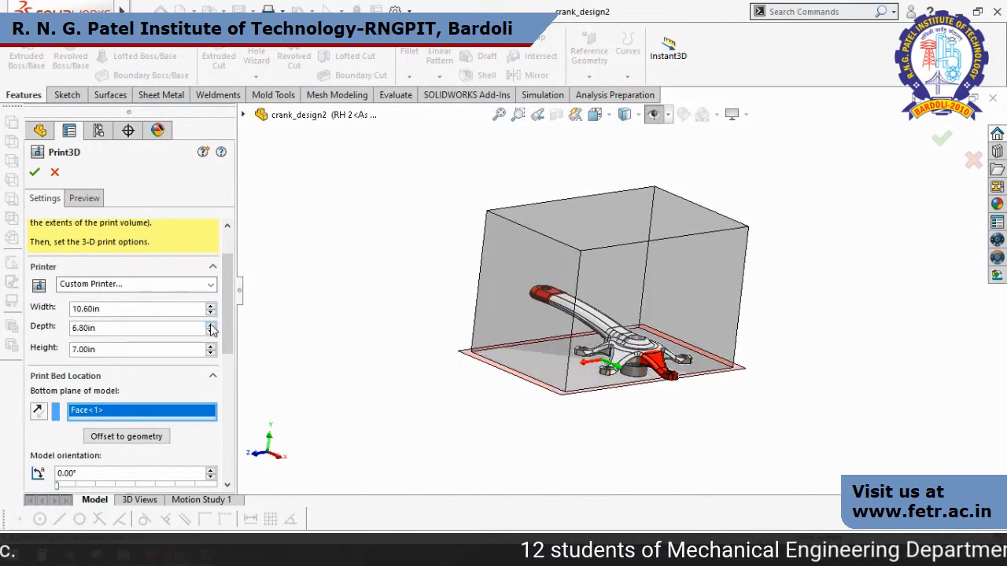
pyautogui.click(210, 326)
pyautogui.click(210, 326)
pyautogui.click(210, 326)
pyautogui.click(210, 326)
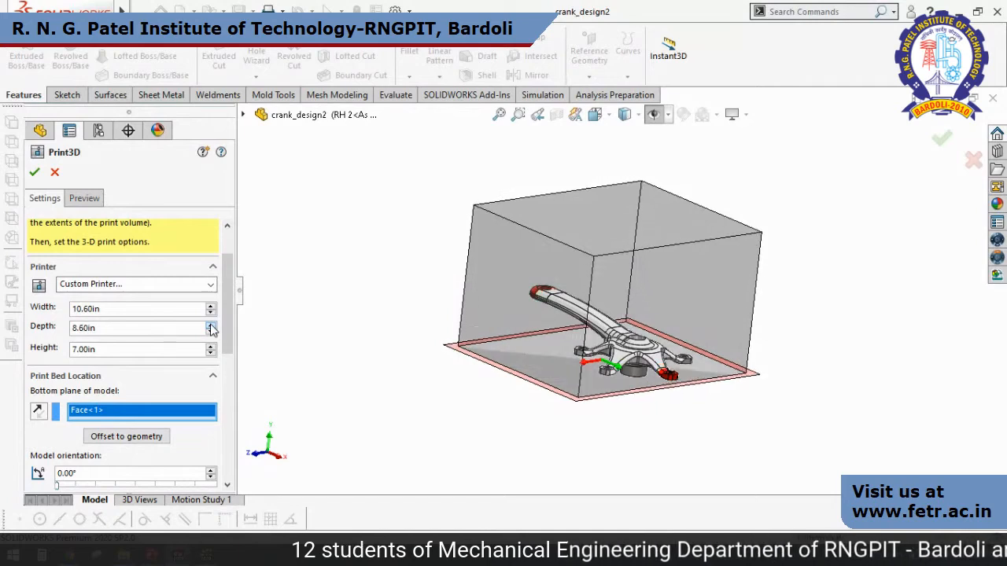
pyautogui.click(210, 326)
pyautogui.click(210, 326)
pyautogui.click(210, 325)
pyautogui.click(210, 326)
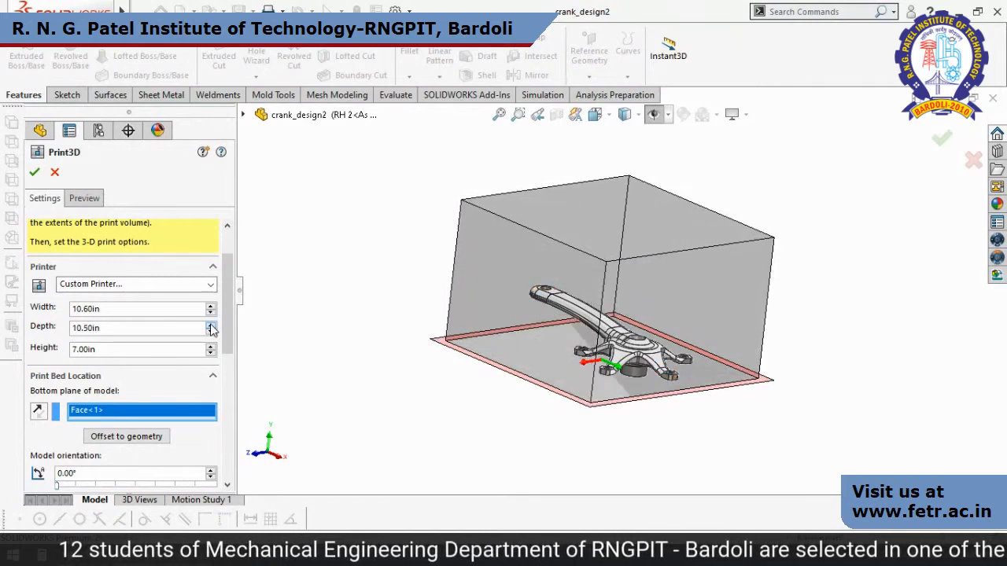
pyautogui.click(210, 327)
pyautogui.click(210, 327)
pyautogui.click(210, 327)
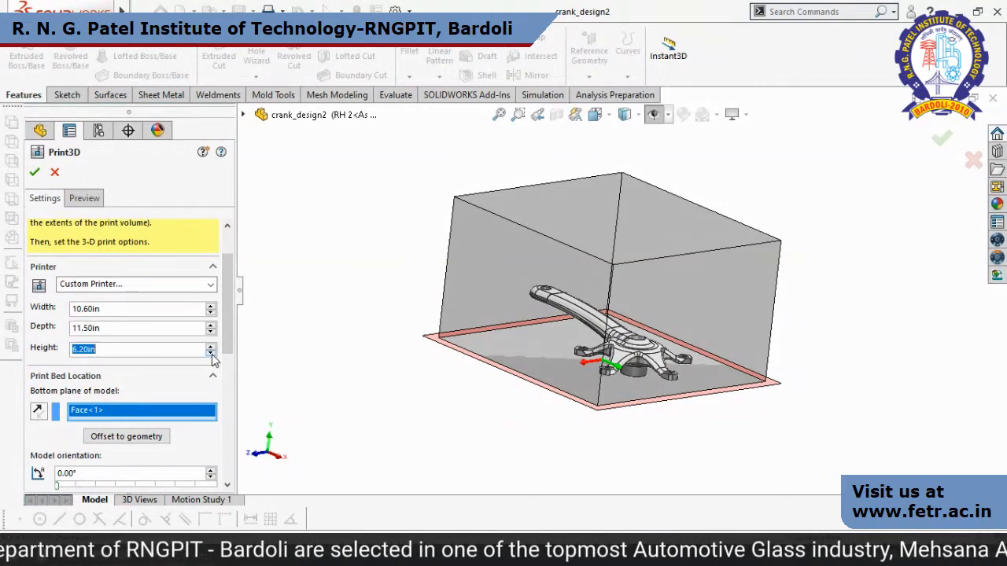
# Reduce the print volume's height closer to the crank's overall height and check the clearance from the side.
pyautogui.click(211, 355)
pyautogui.click(210, 355)
pyautogui.click(211, 355)
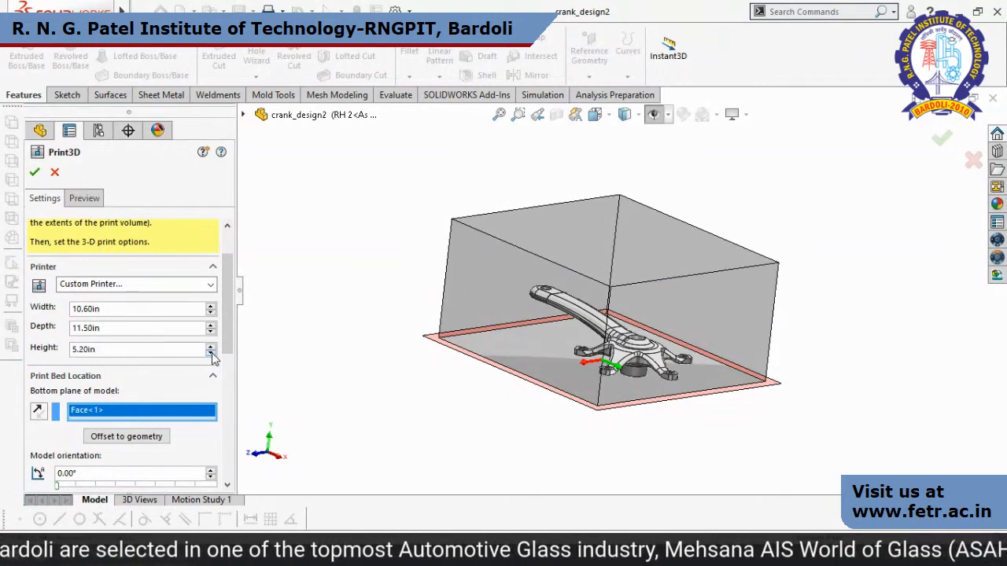
pyautogui.click(211, 355)
pyautogui.moveTo(580, 440); pyautogui.dragTo(618, 435, button='middle')
# Orient the crank to fit the print volume automatically and check its placement from other angles.
pyautogui.moveTo(230, 344); pyautogui.dragTo(227, 401)
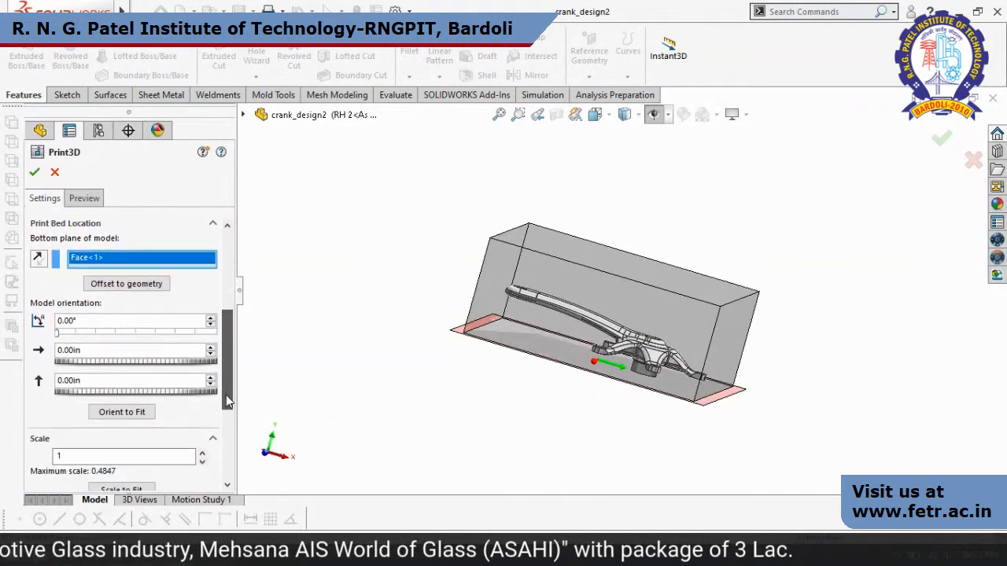
pyautogui.click(122, 412)
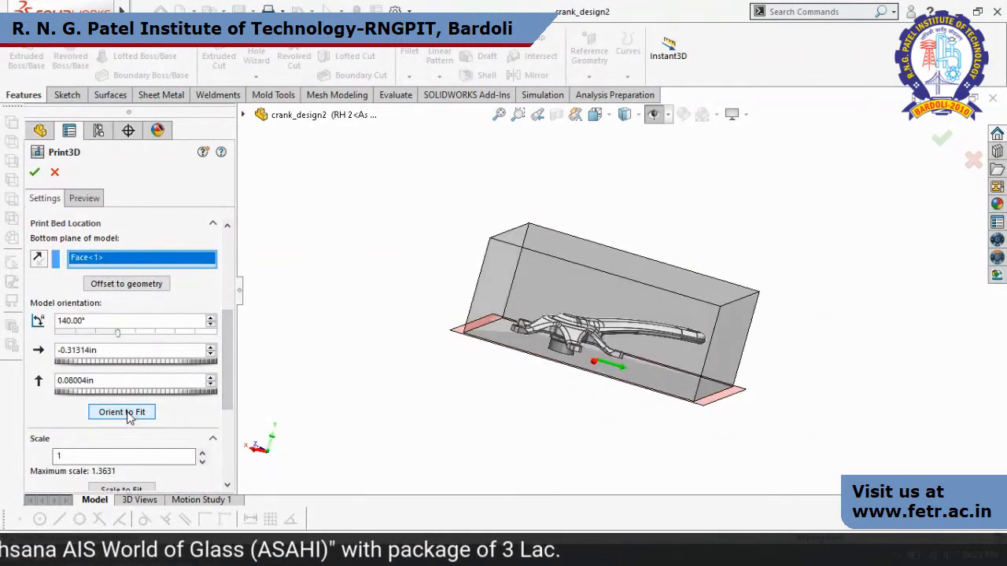
pyautogui.moveTo(822, 334)
pyautogui.mouseDown(button='middle')
pyautogui.moveTo(810, 412)
pyautogui.moveTo(766, 504)
pyautogui.moveTo(791, 355)
pyautogui.moveTo(808, 329)
pyautogui.mouseUp(button='middle')
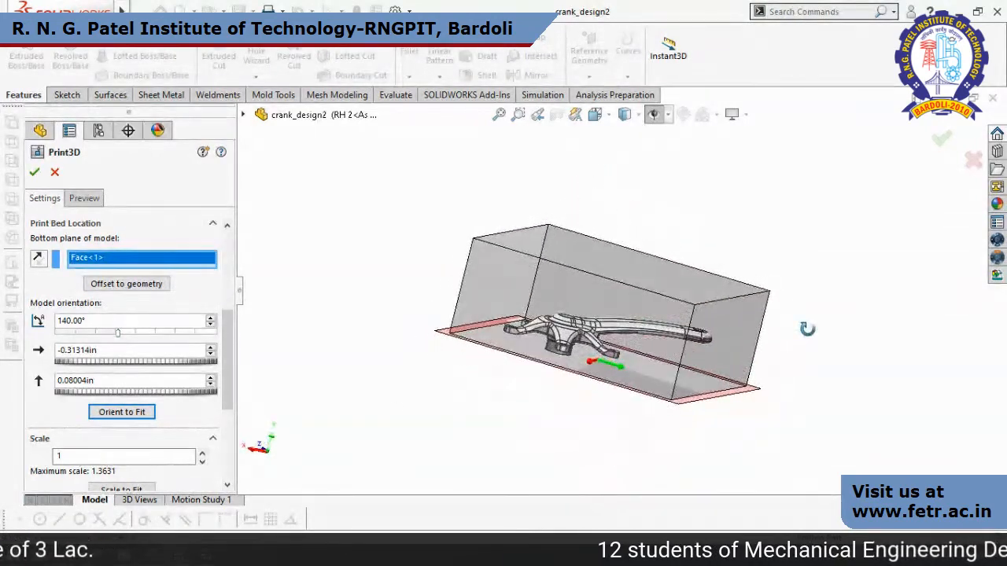
pyautogui.moveTo(797, 383); pyautogui.dragTo(767, 366, button='middle')
pyautogui.scroll(-3, 229, 370)
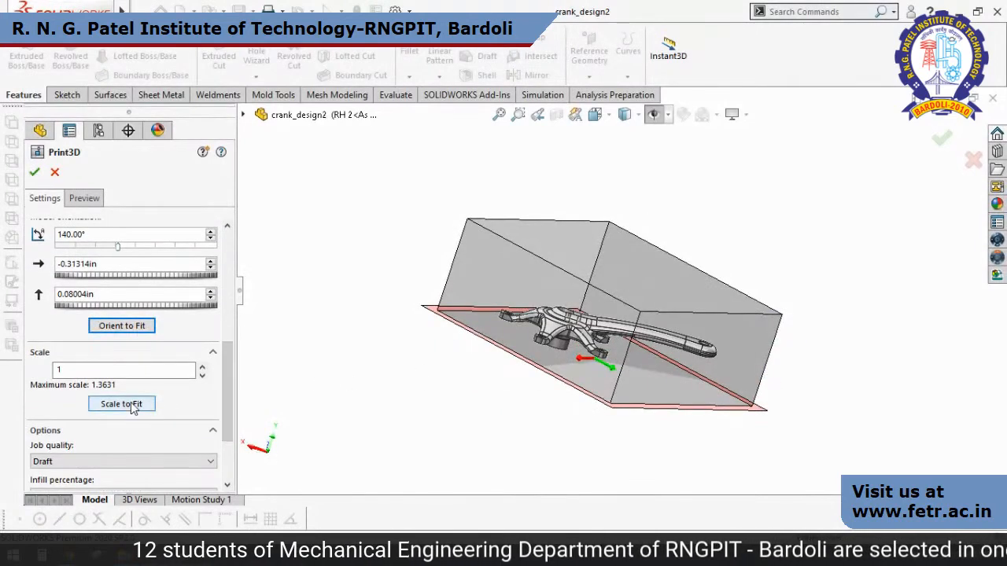
# Scale the crank to fit the print volume and set the infill percentage to 70%, trying 10% and 40% first.
pyautogui.click(122, 405)
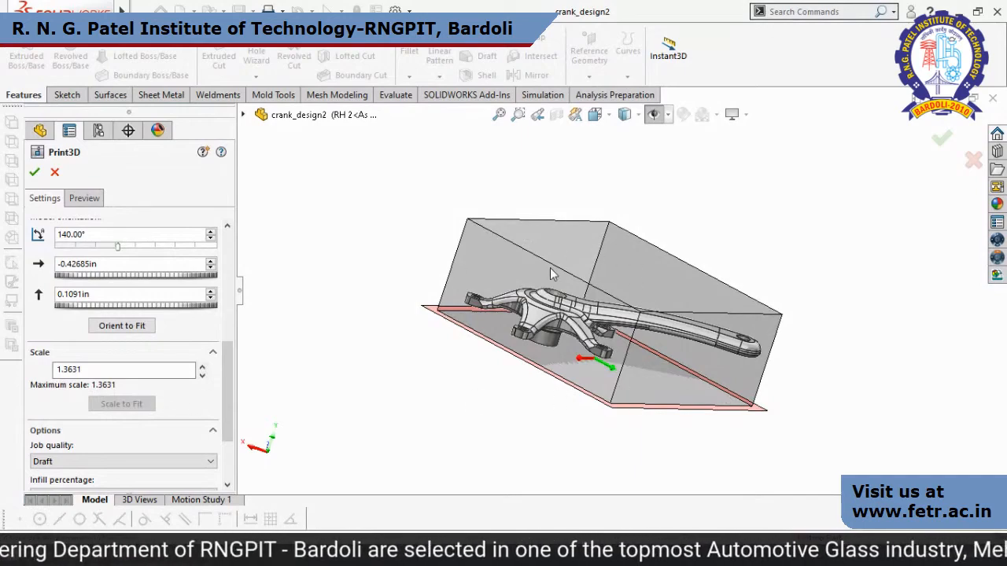
pyautogui.moveTo(871, 384); pyautogui.dragTo(858, 230, button='middle')
pyautogui.scroll(-3, 221, 409)
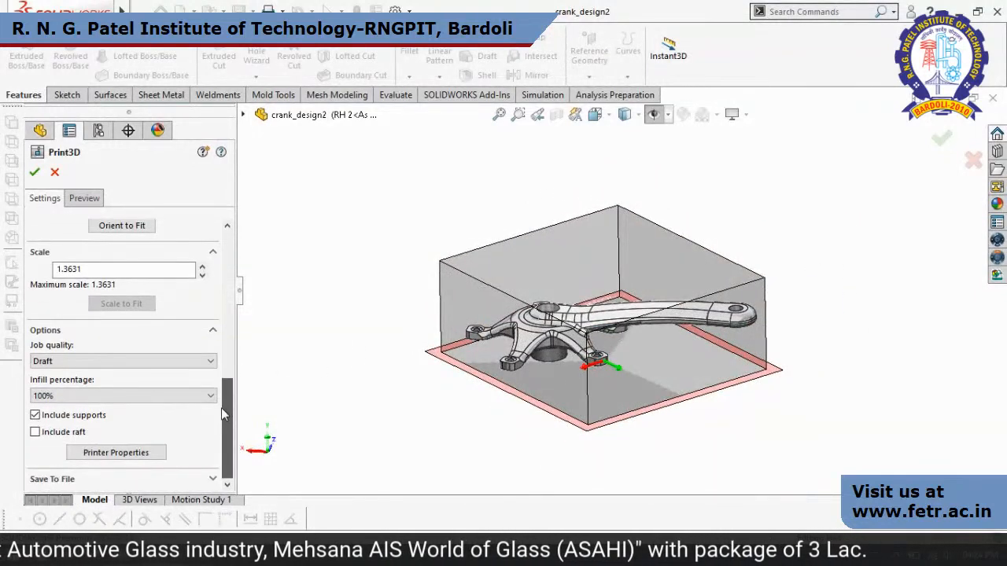
pyautogui.click(197, 396)
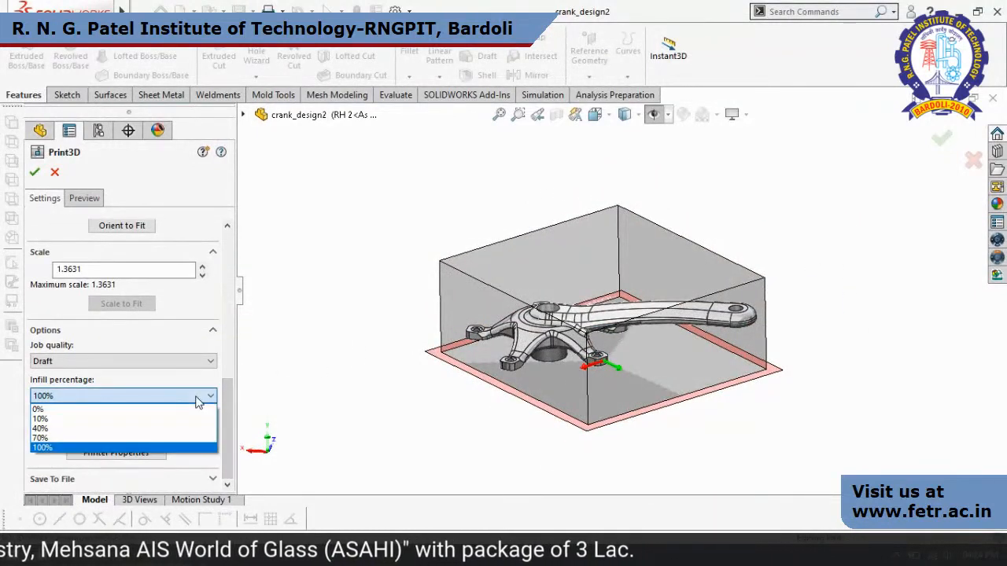
pyautogui.click(181, 421)
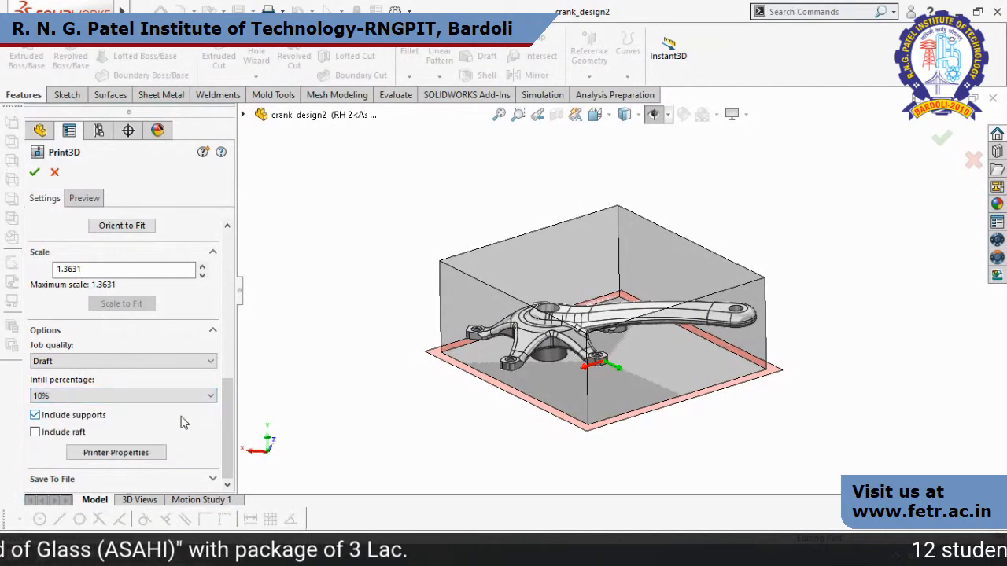
pyautogui.click(184, 395)
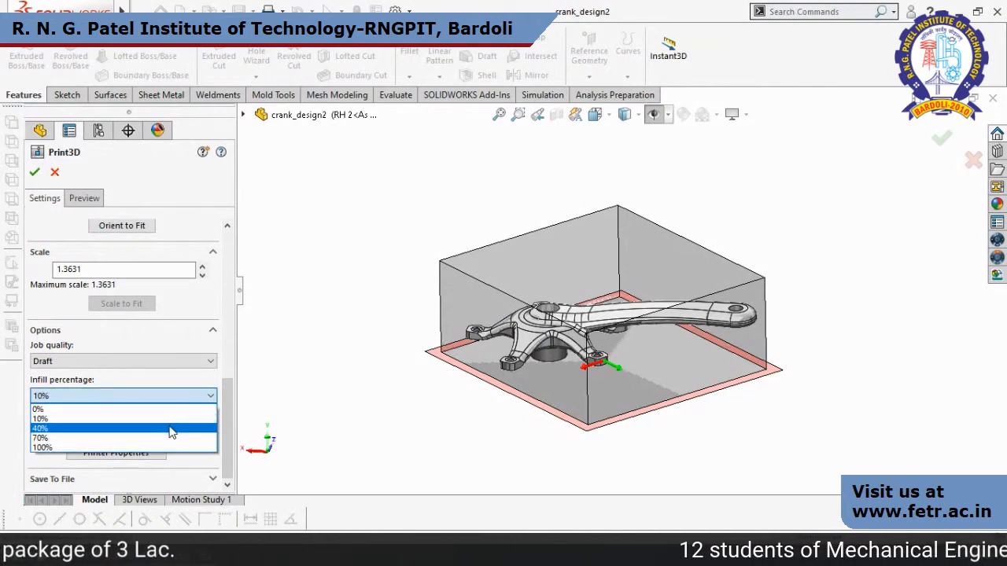
pyautogui.click(172, 429)
pyautogui.click(161, 396)
pyautogui.click(157, 439)
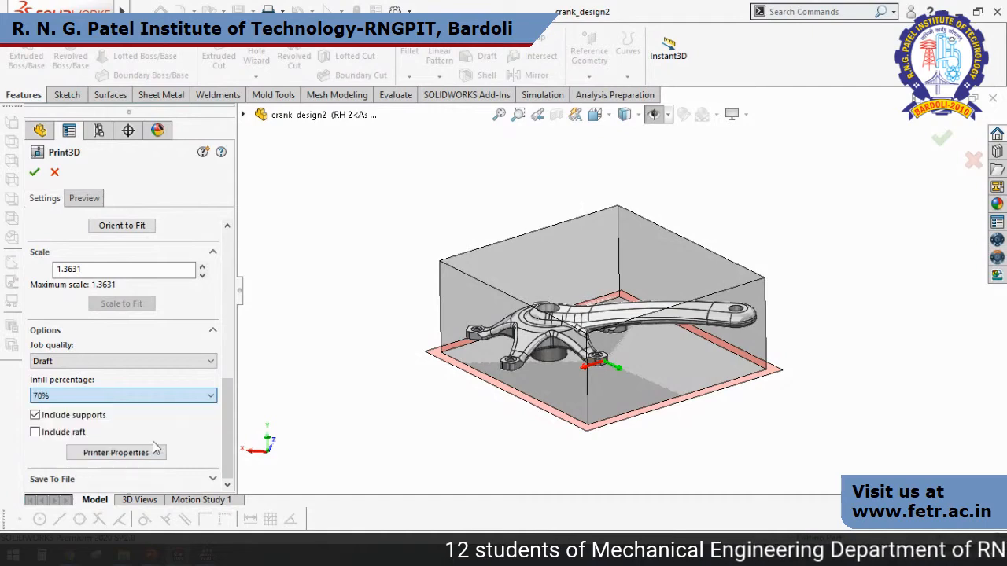
# Open the Print3D preview settings and show the striation lines on the crank.
pyautogui.moveTo(226, 431); pyautogui.dragTo(225, 264)
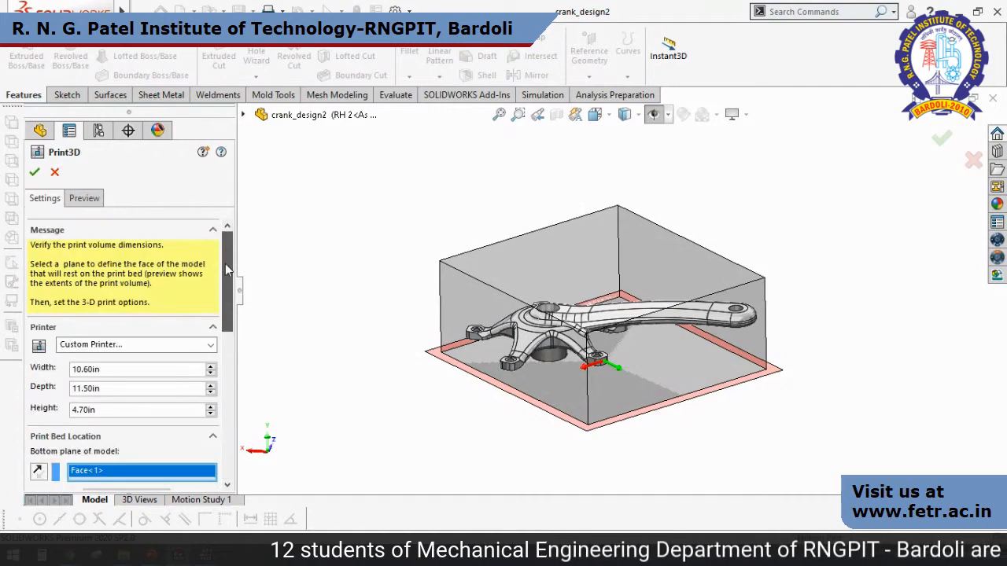
pyautogui.click(77, 202)
pyautogui.scroll(-3, 228, 323)
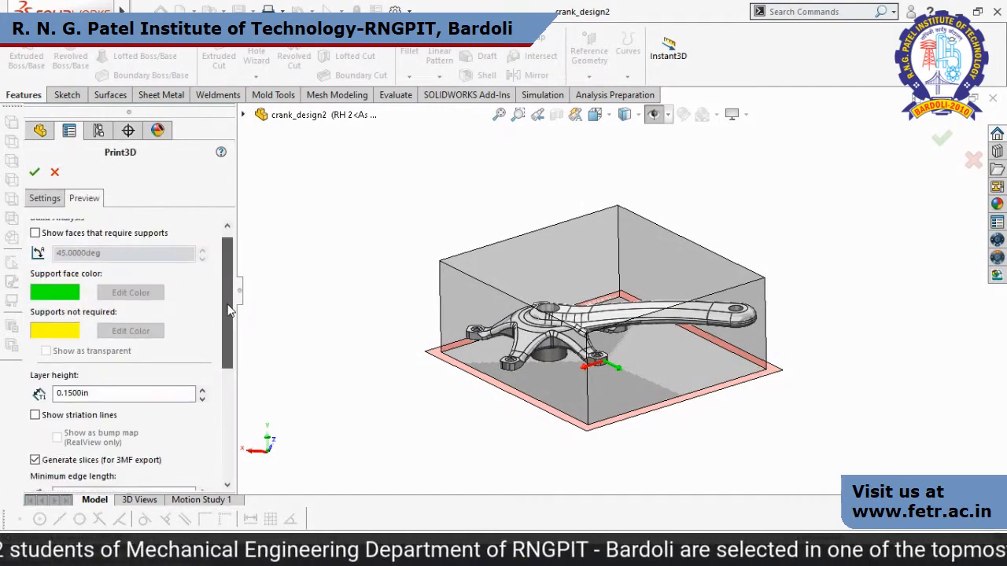
pyautogui.click(36, 335)
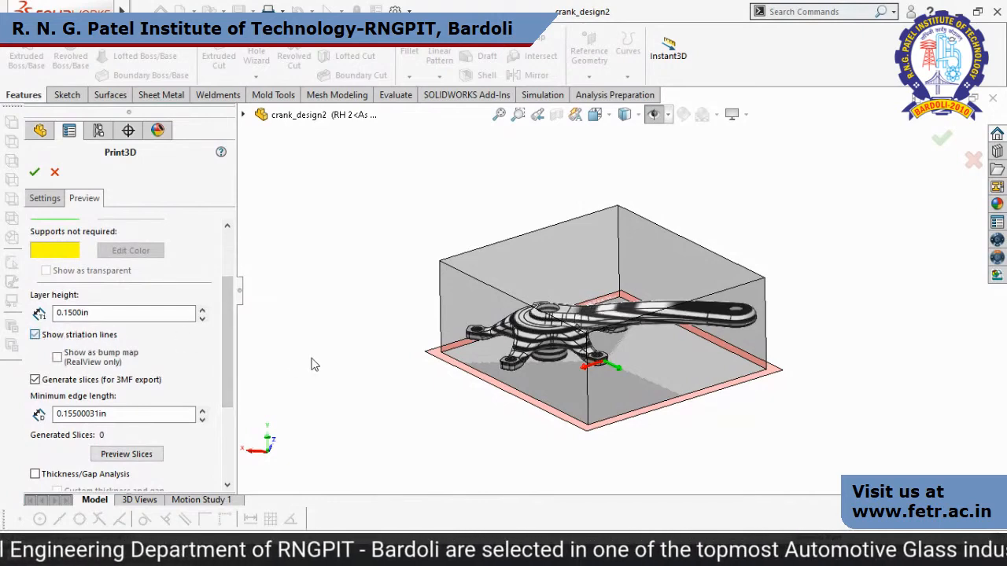
# Reduce the layer height to 0.0870 in for finer striations on the crank.
pyautogui.scroll(-3, 599, 346)
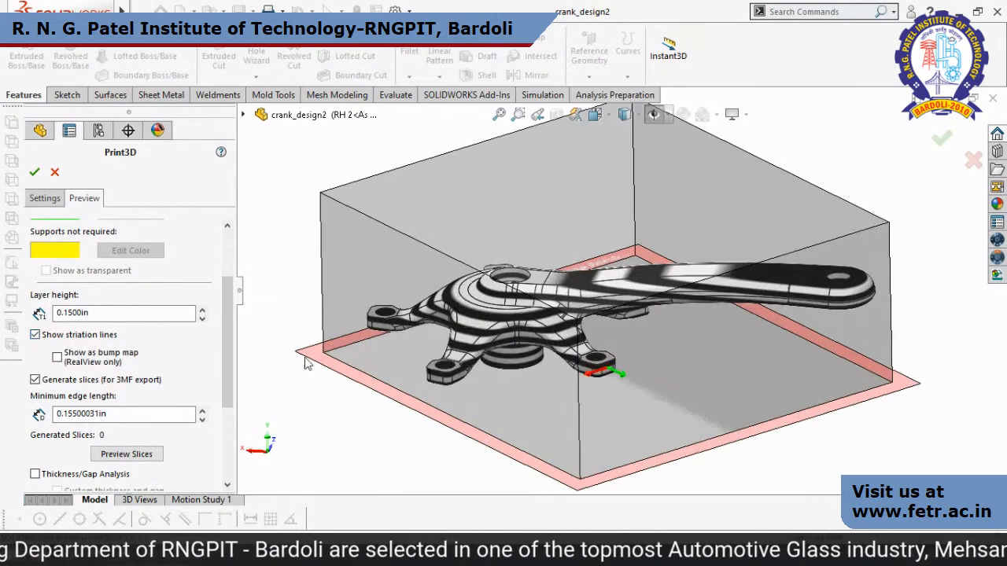
pyautogui.click(202, 319)
pyautogui.click(202, 319)
pyautogui.click(202, 318)
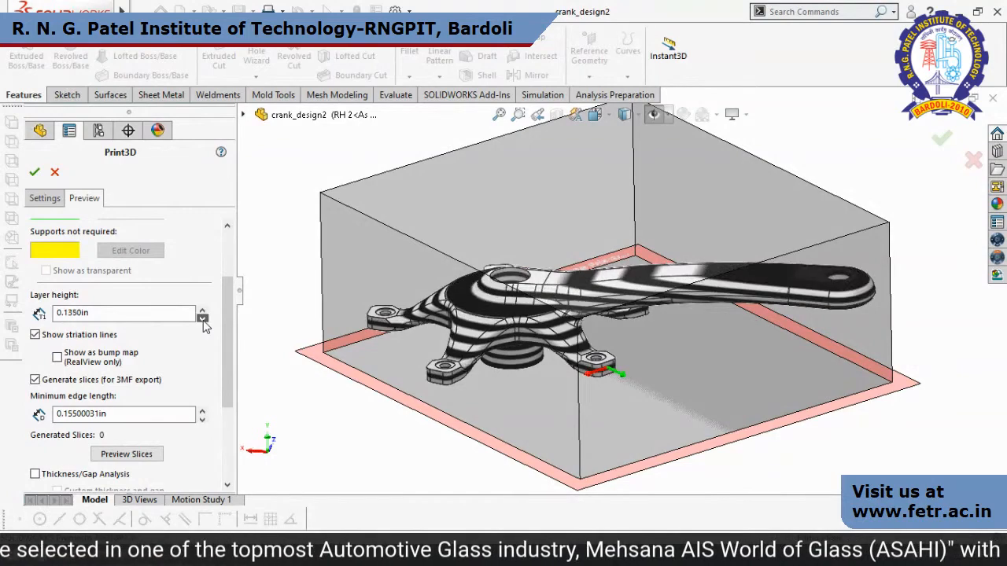
pyautogui.click(202, 318)
pyautogui.click(202, 319)
pyautogui.click(202, 319)
pyautogui.click(202, 319)
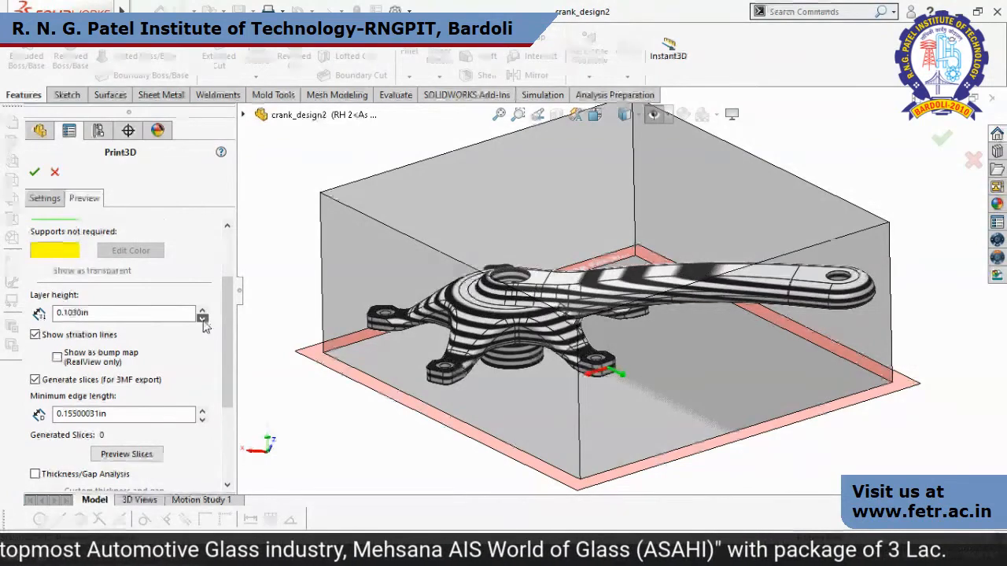
pyautogui.click(202, 319)
pyautogui.click(202, 319)
pyautogui.click(202, 318)
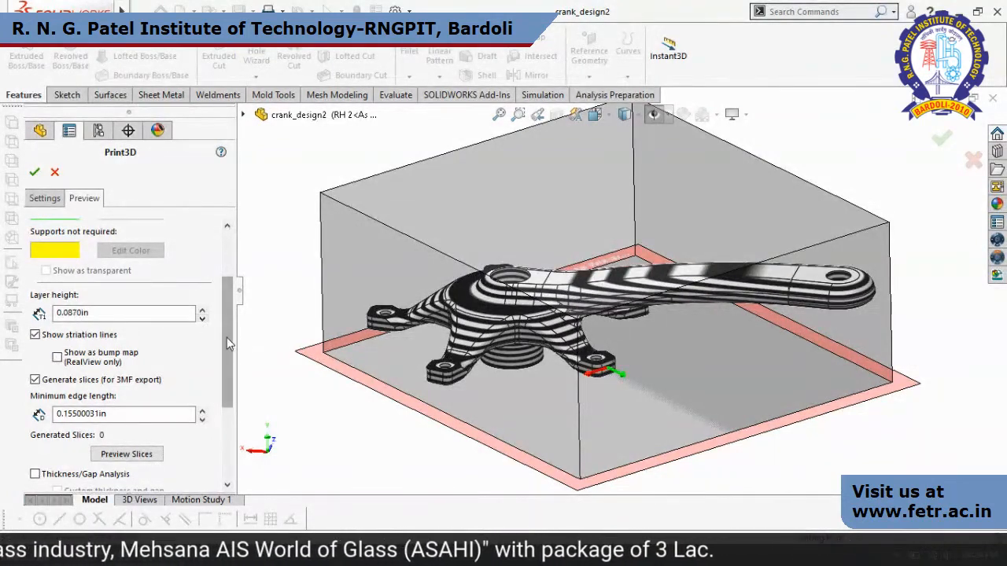
# Preview the generated slices on the crank and inspect them up close and from another angle.
pyautogui.moveTo(227, 337); pyautogui.dragTo(225, 405)
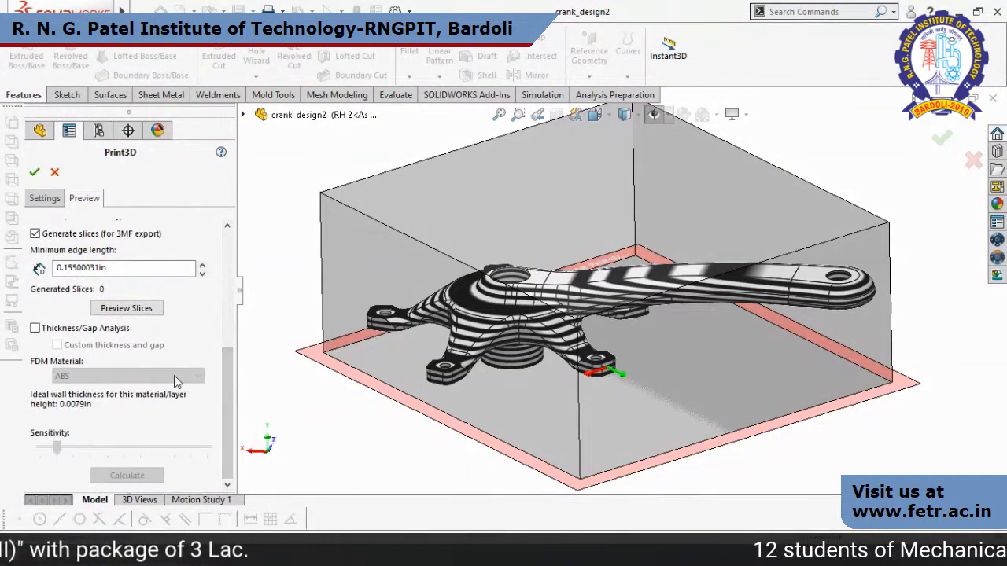
pyautogui.click(155, 312)
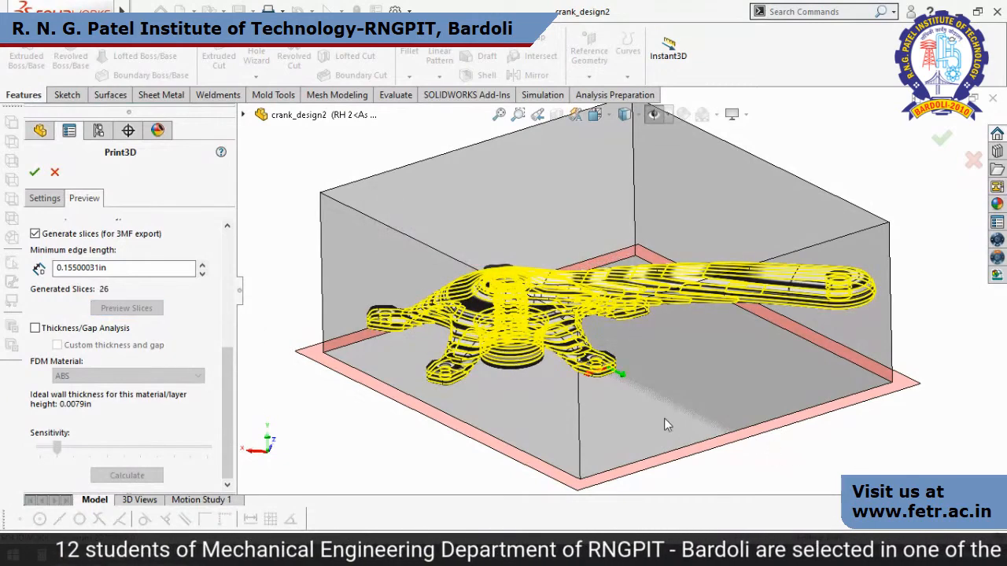
pyautogui.scroll(-3, 509, 364)
pyautogui.moveTo(449, 377); pyautogui.dragTo(508, 380, button='middle')
pyautogui.scroll(5, 508, 380)
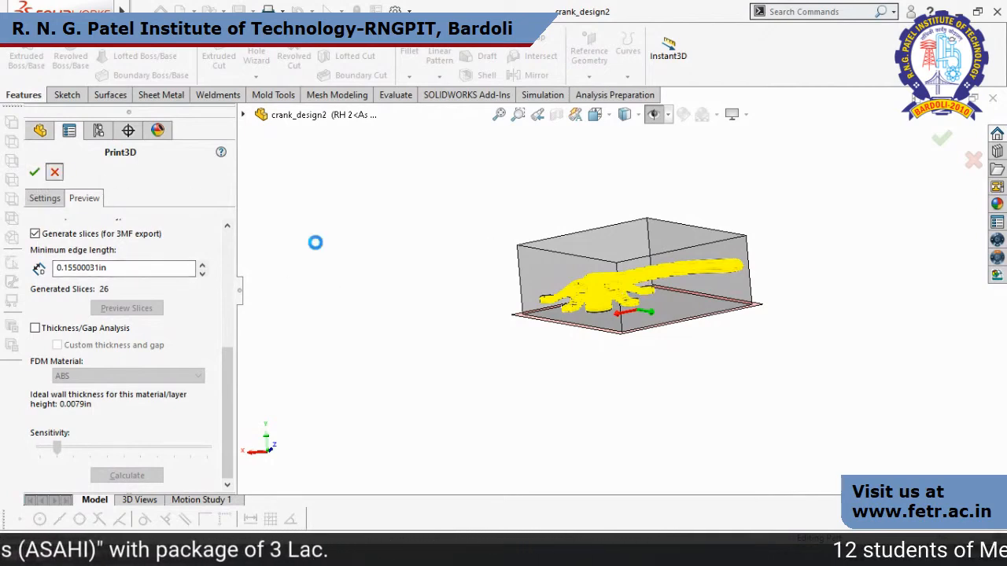
# Switch to the PowerPoint slide show and go to the "Medical Face Shield" manufacturing slide.
pyautogui.hotkey('alt', 'Tab')
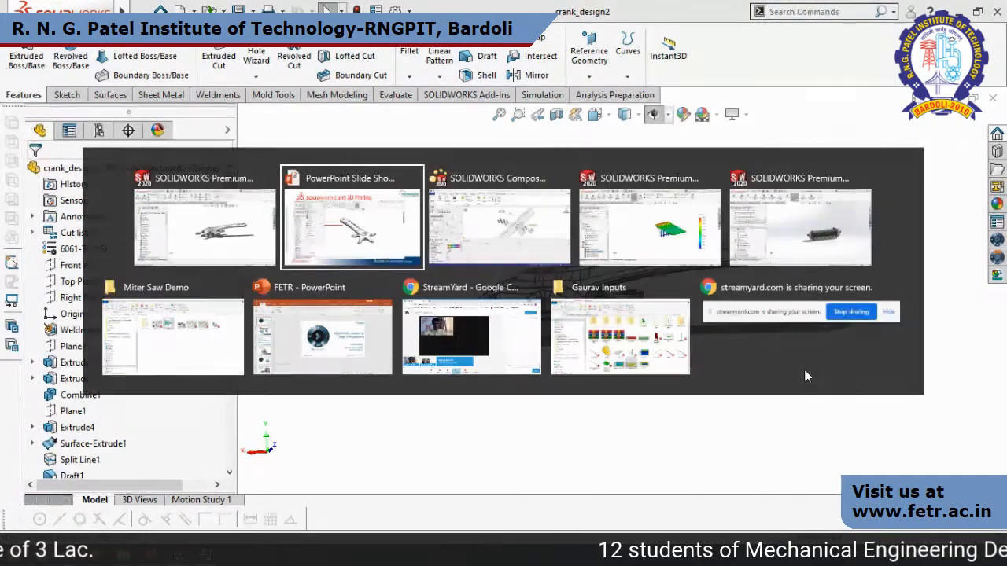
pyautogui.press('Right')
pyautogui.press('Right')
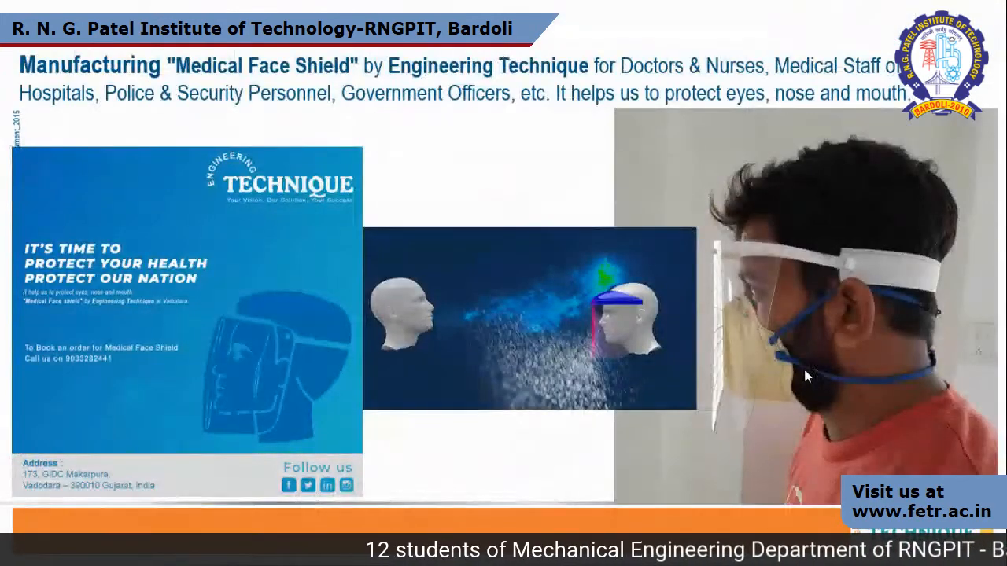
pyautogui.press('Right')
pyautogui.press('Left')
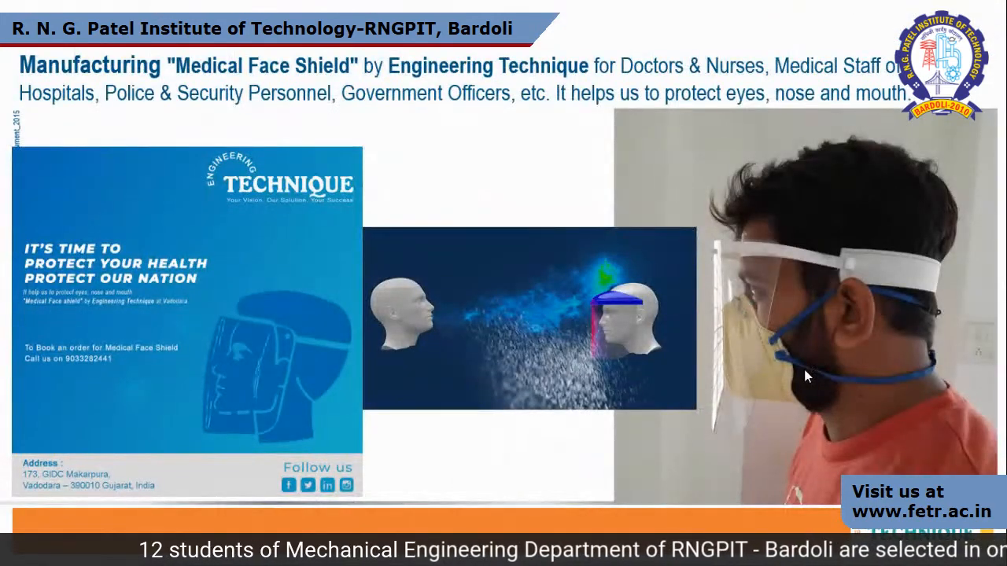